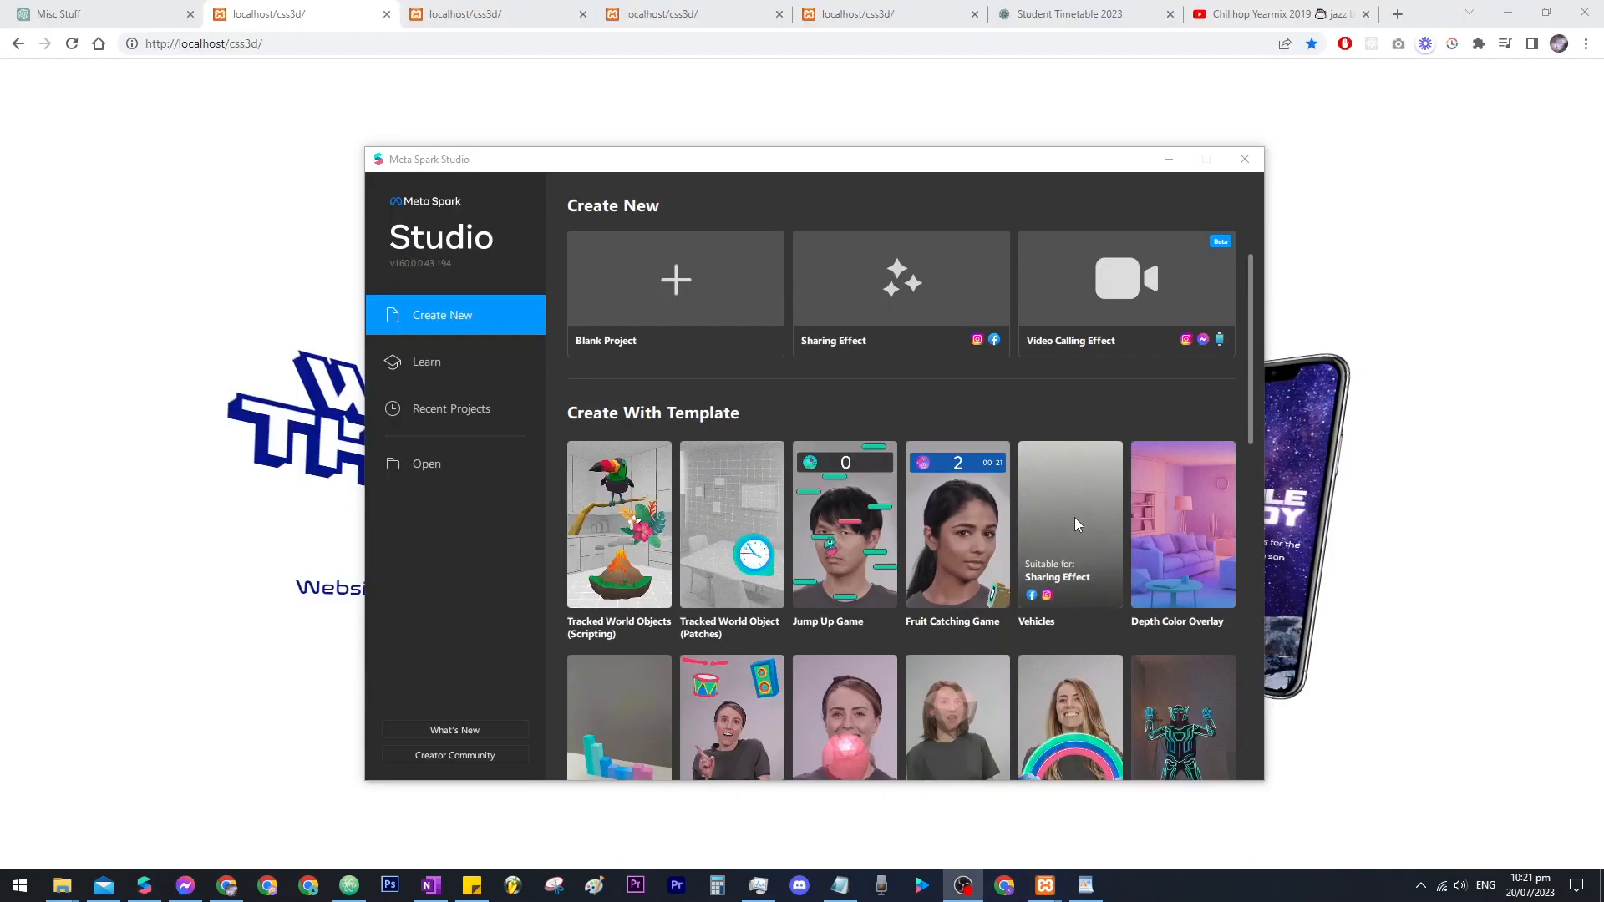
Create a new Sharing Effect project and maximize its window.
click(909, 288)
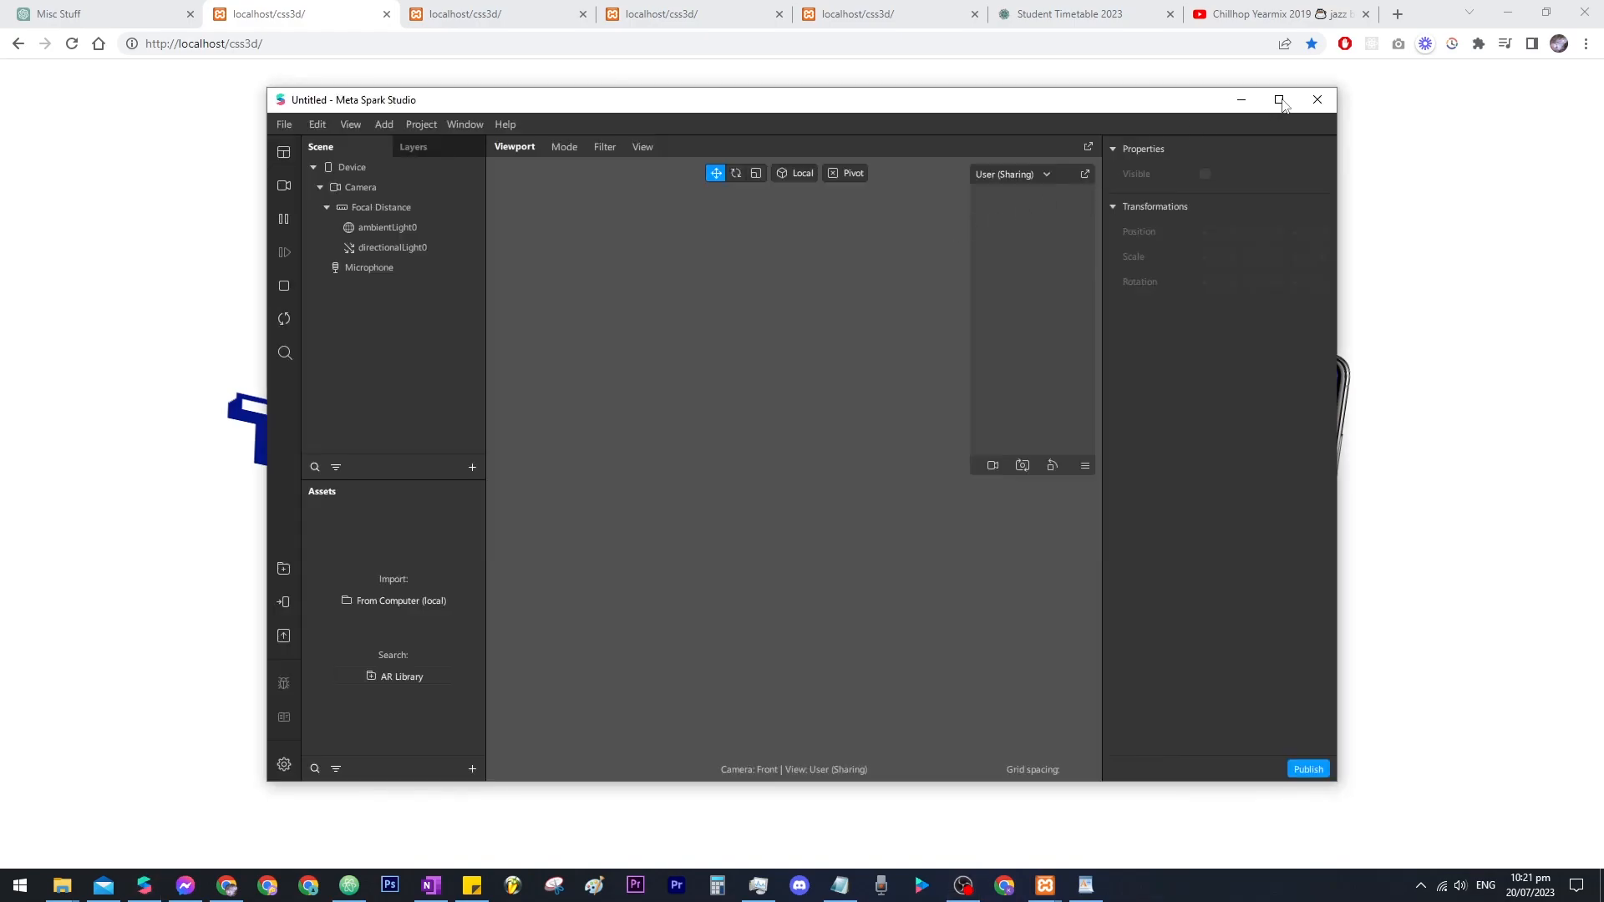
click(1280, 100)
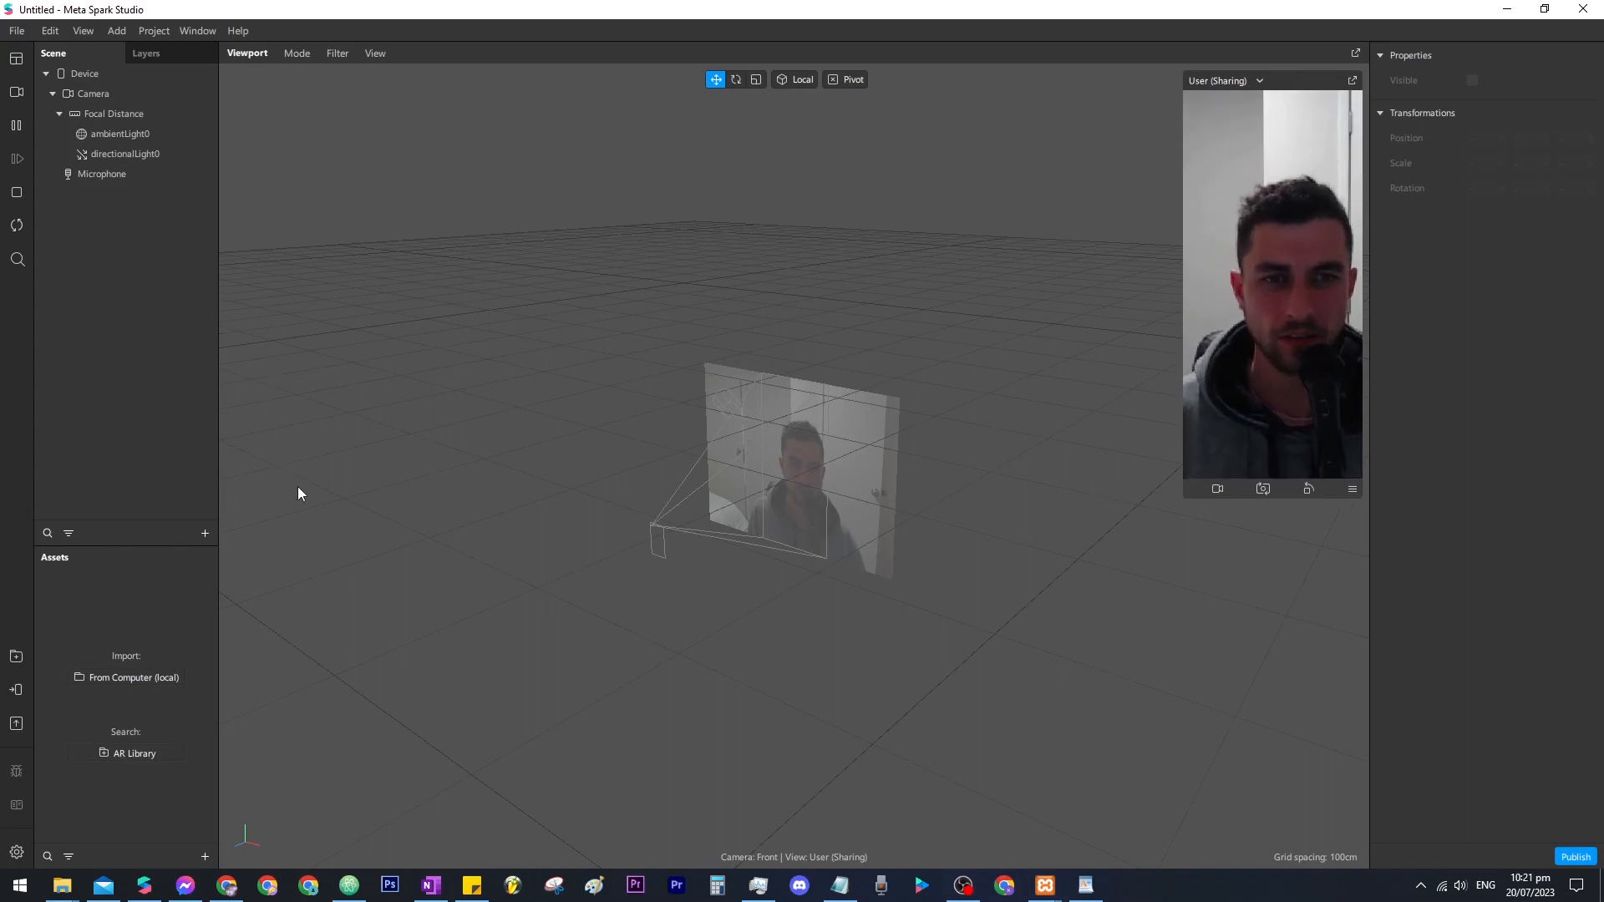
Add a face tracker to the scene and create a texture extraction from it.
click(205, 533)
double_click(170, 280)
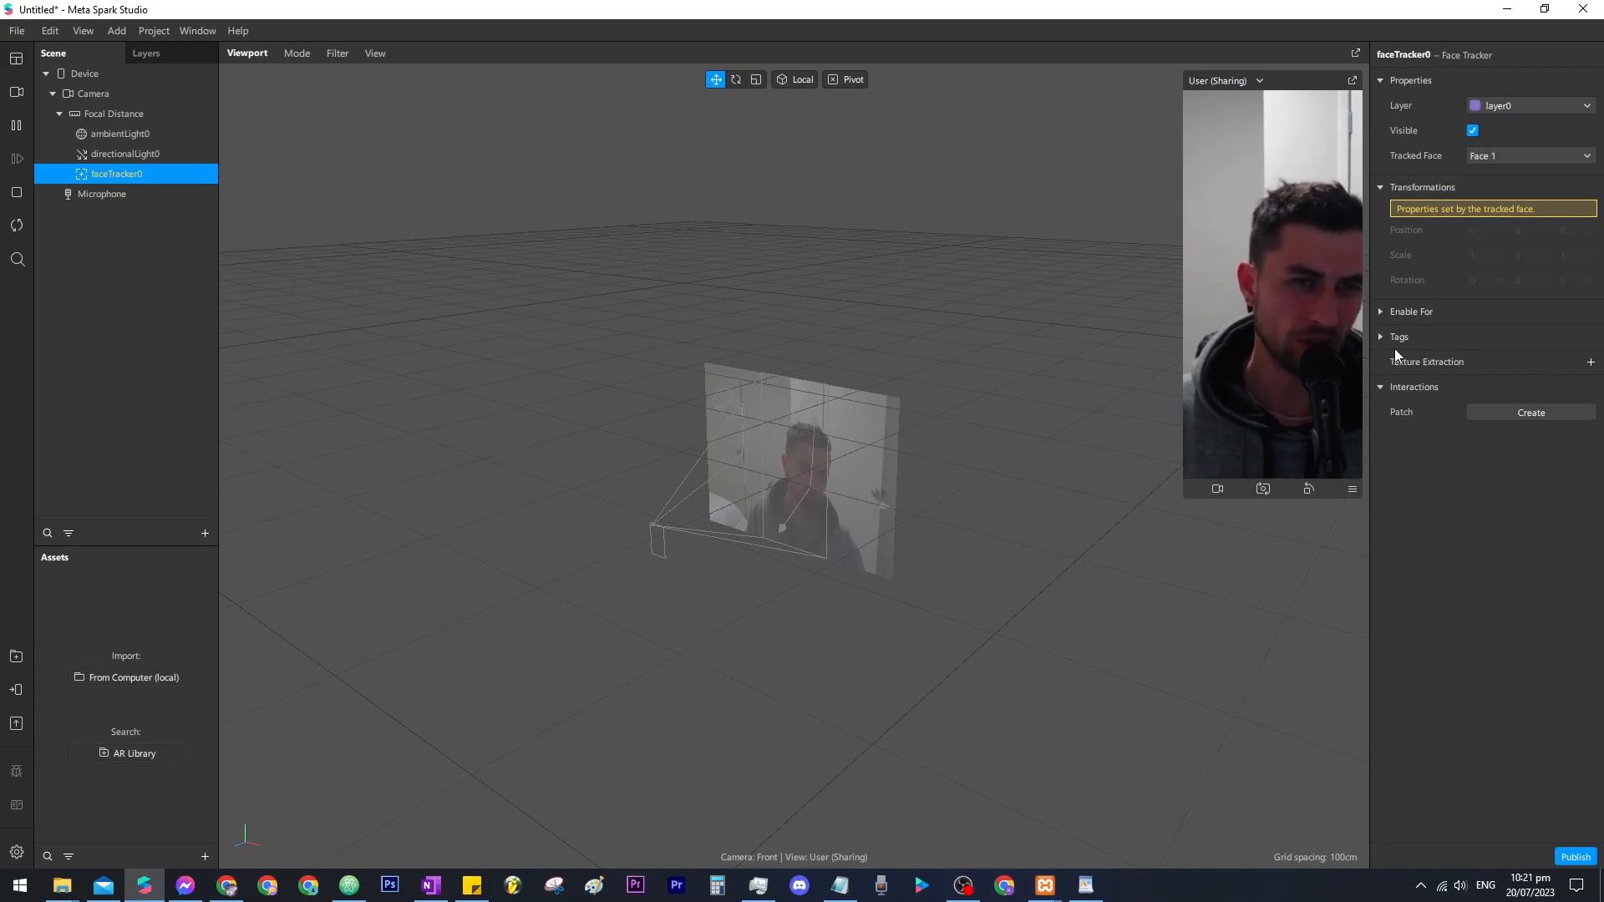
click(1590, 363)
Add a face mesh as a child of the face tracker and give it a new material.
right_click(136, 175)
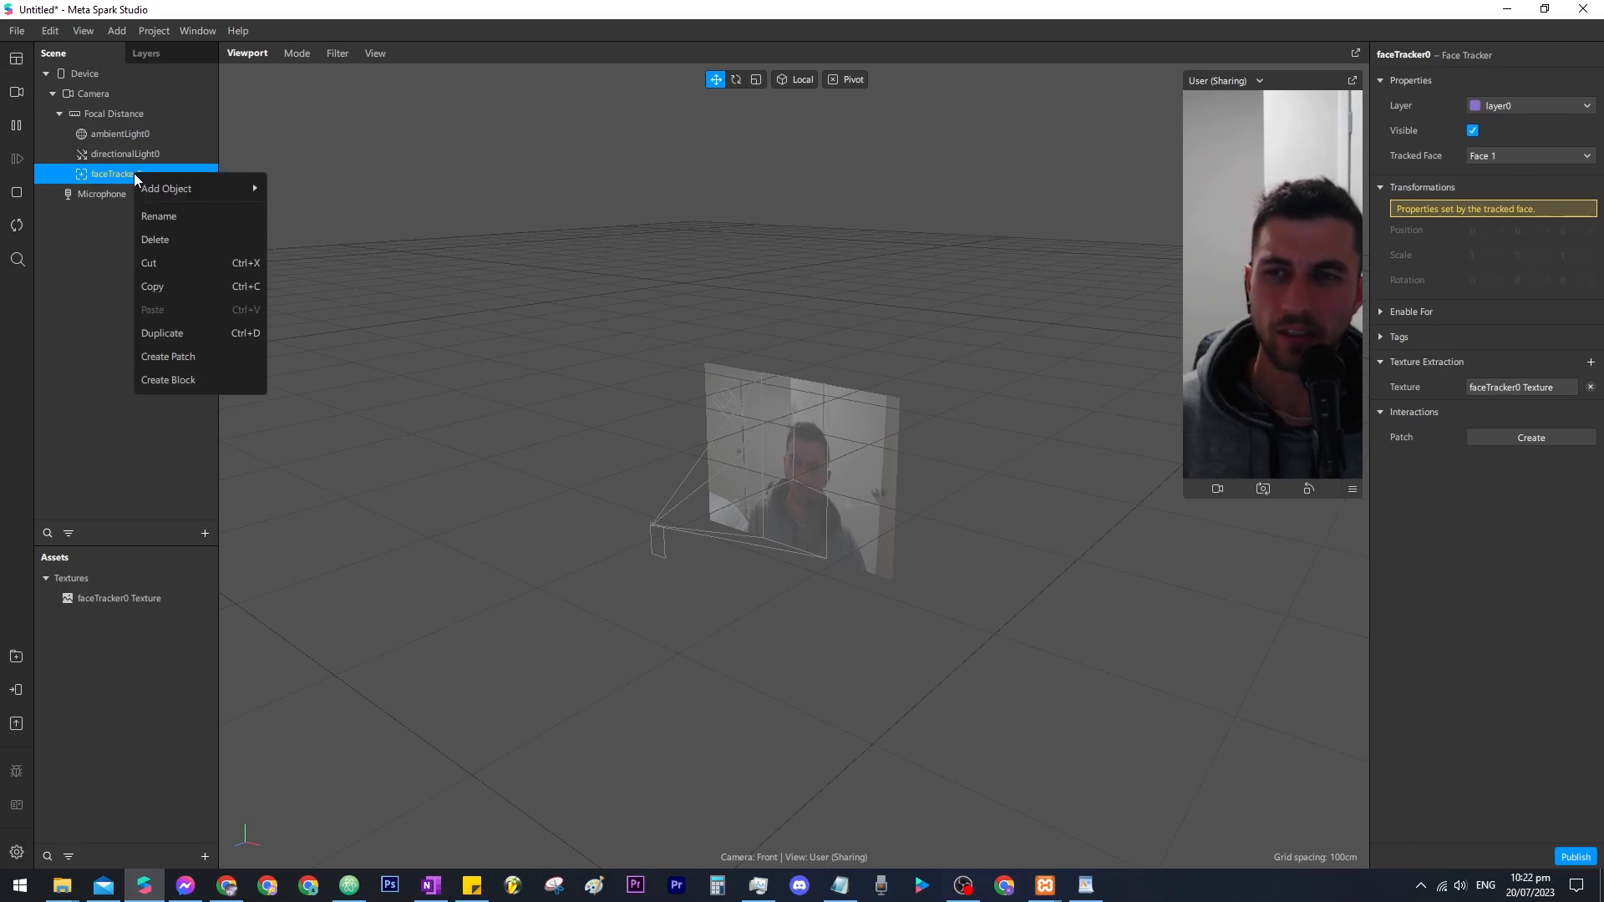
mouse_move(190, 198)
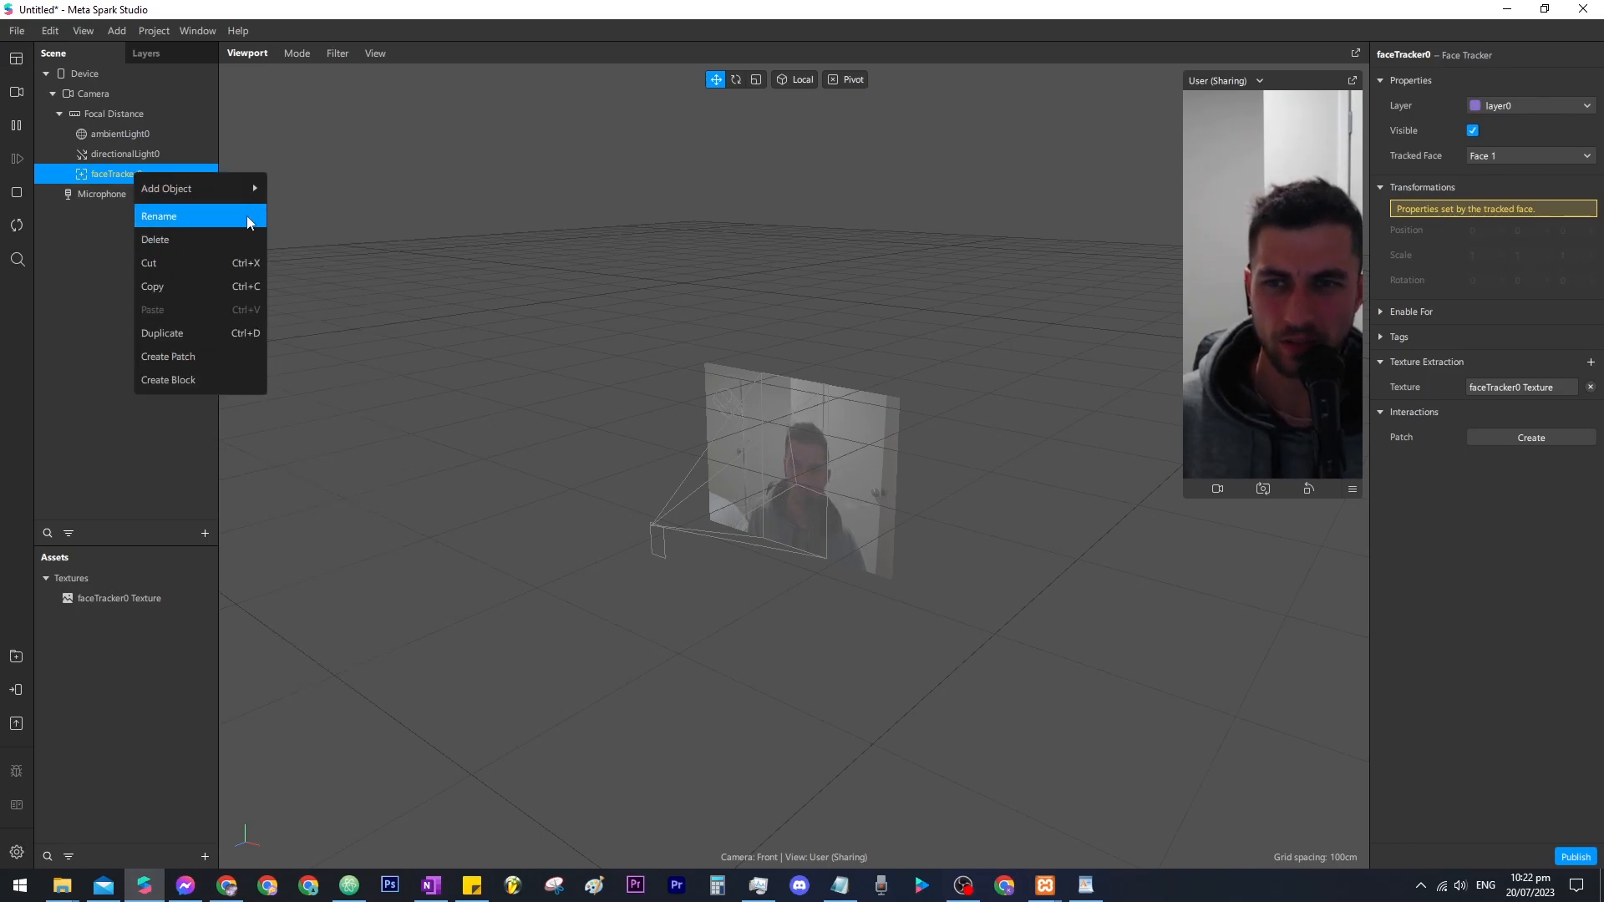
click(321, 358)
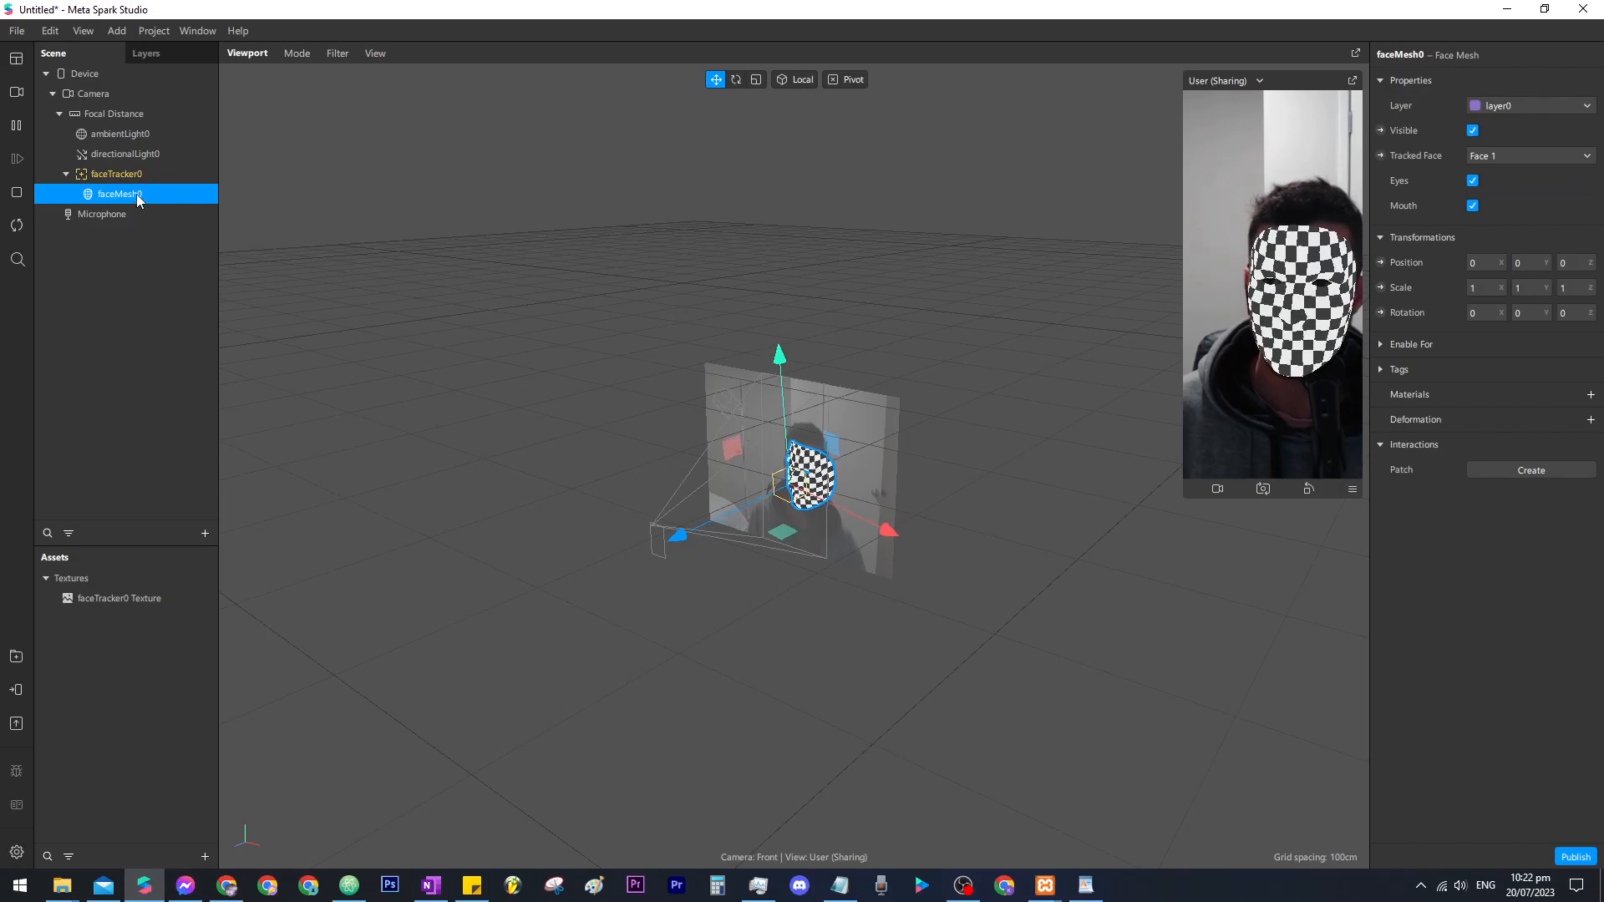
click(1591, 394)
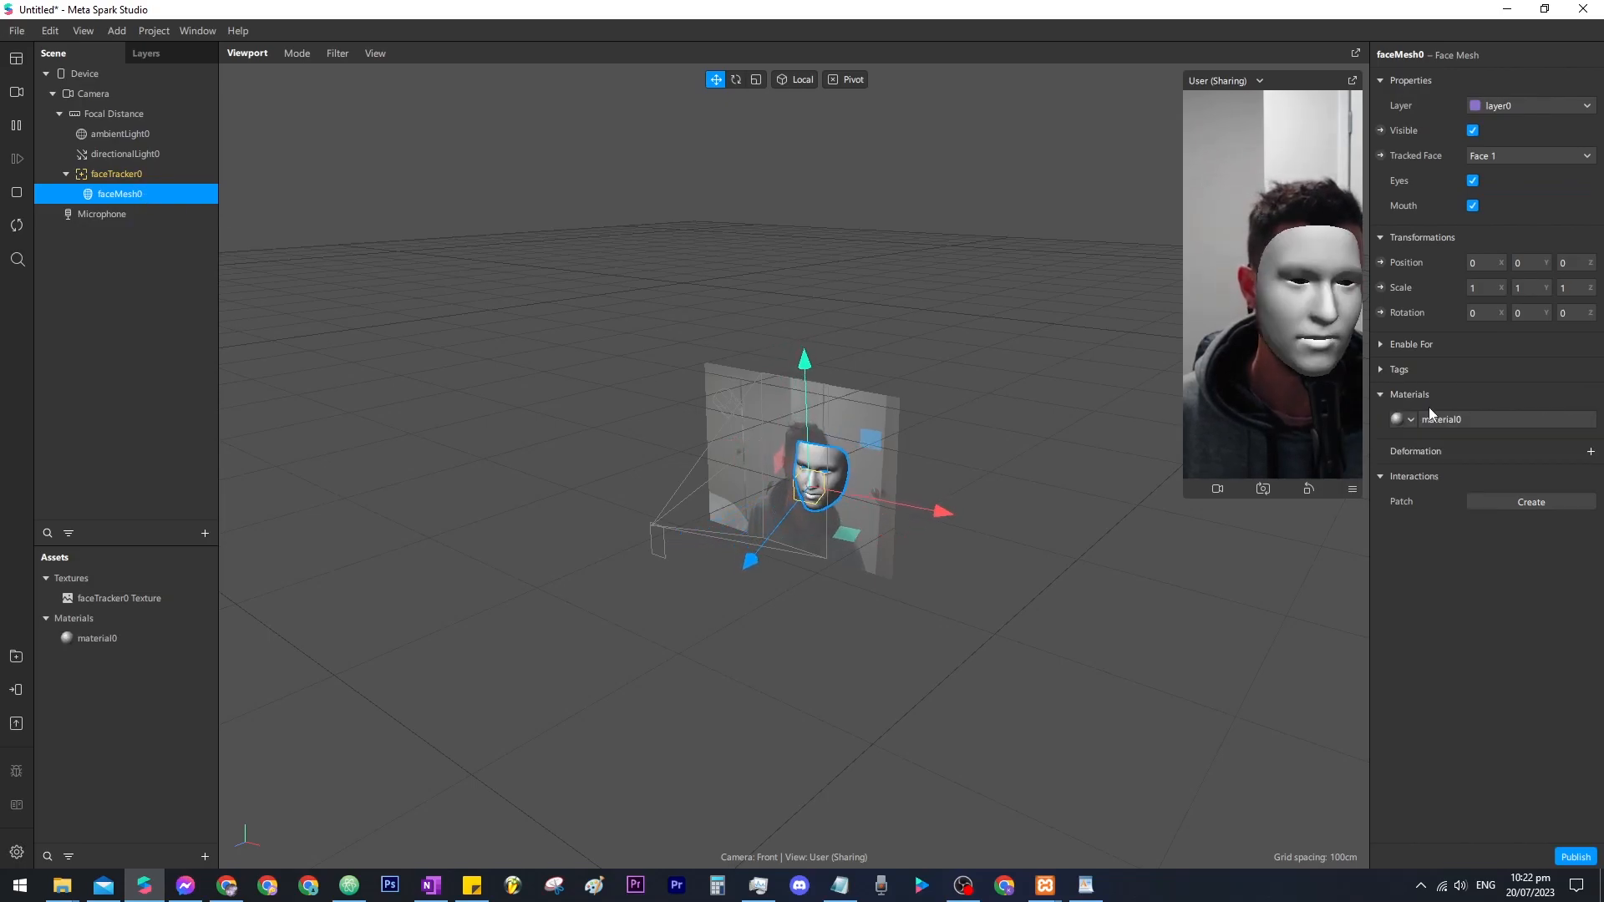
Set the face mesh material's shader type to Flat and use faceTracker0 Texture as its diffuse texture.
click(1452, 421)
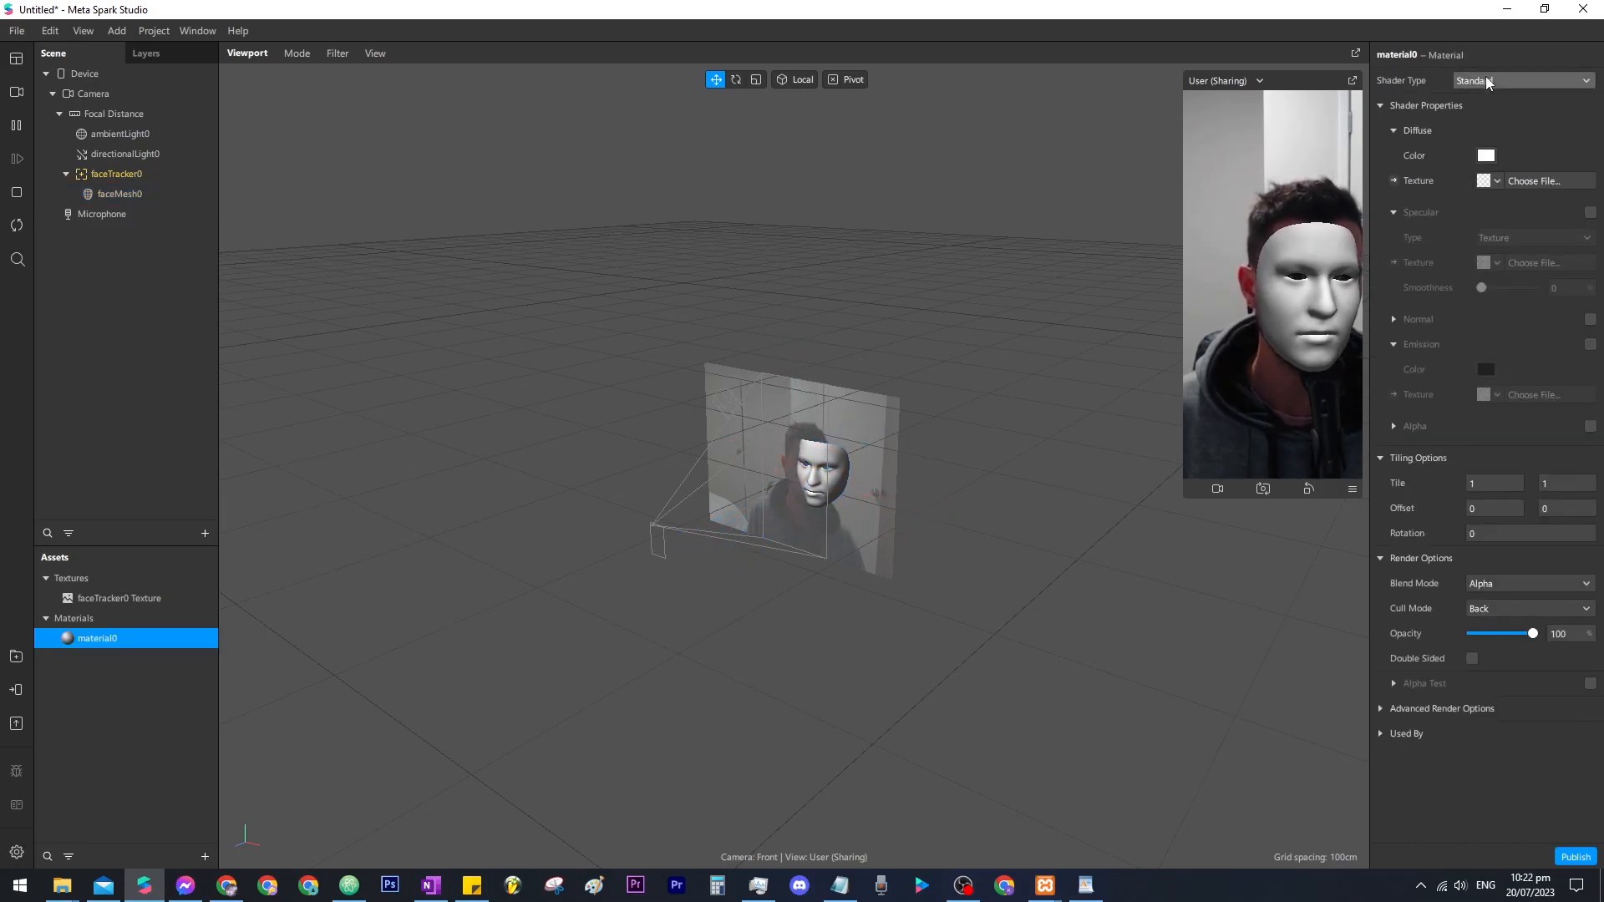
click(1504, 81)
click(1538, 85)
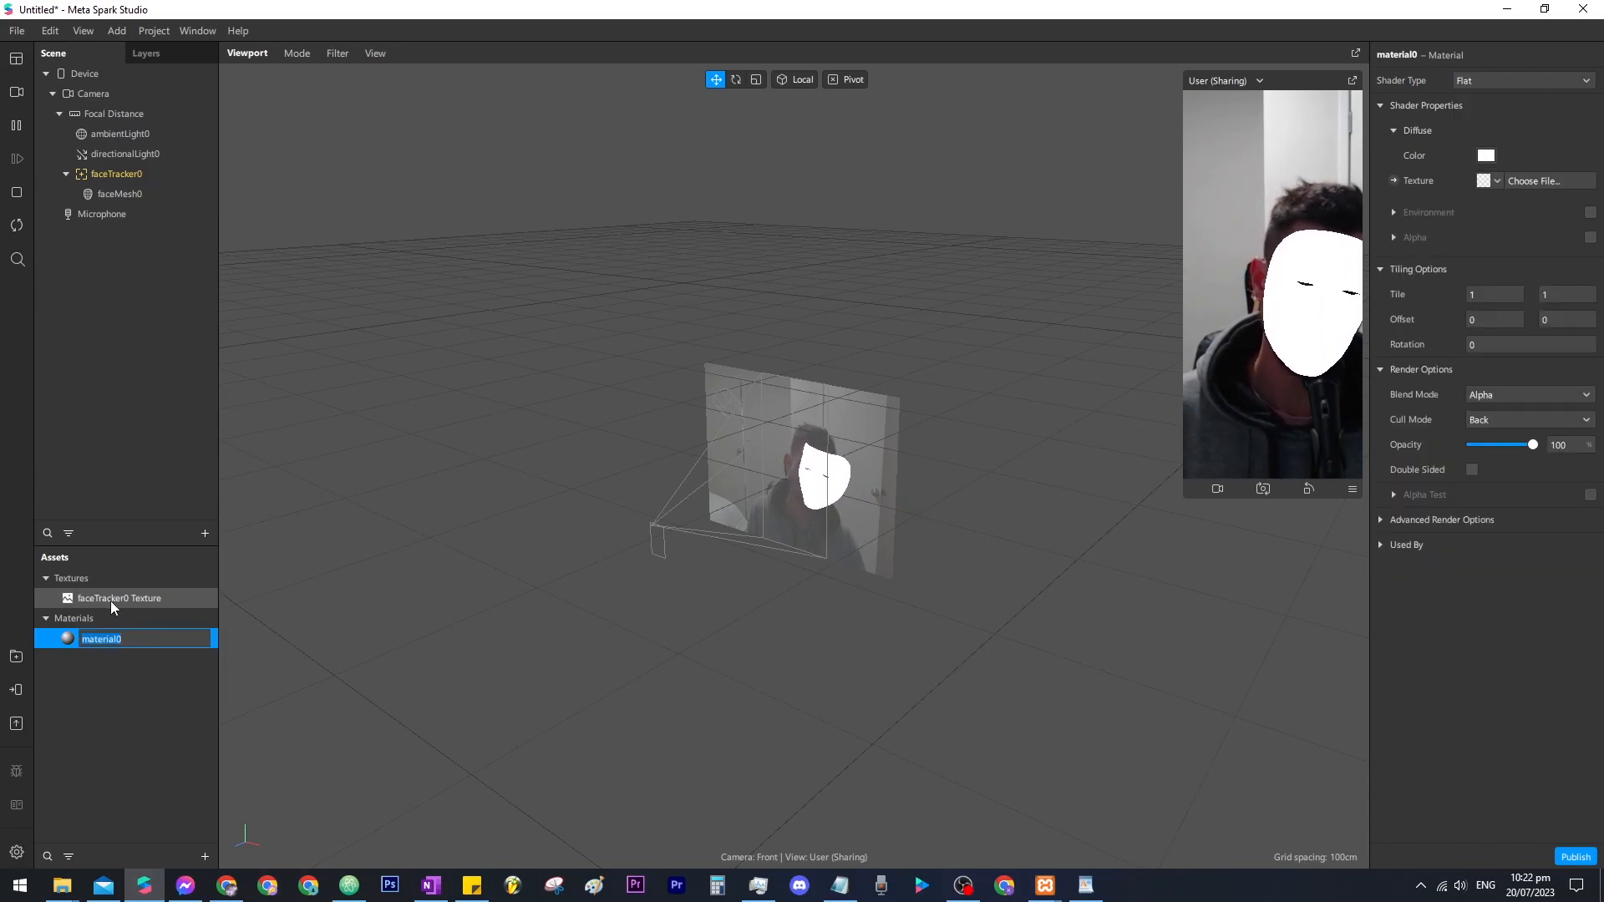
click(1489, 182)
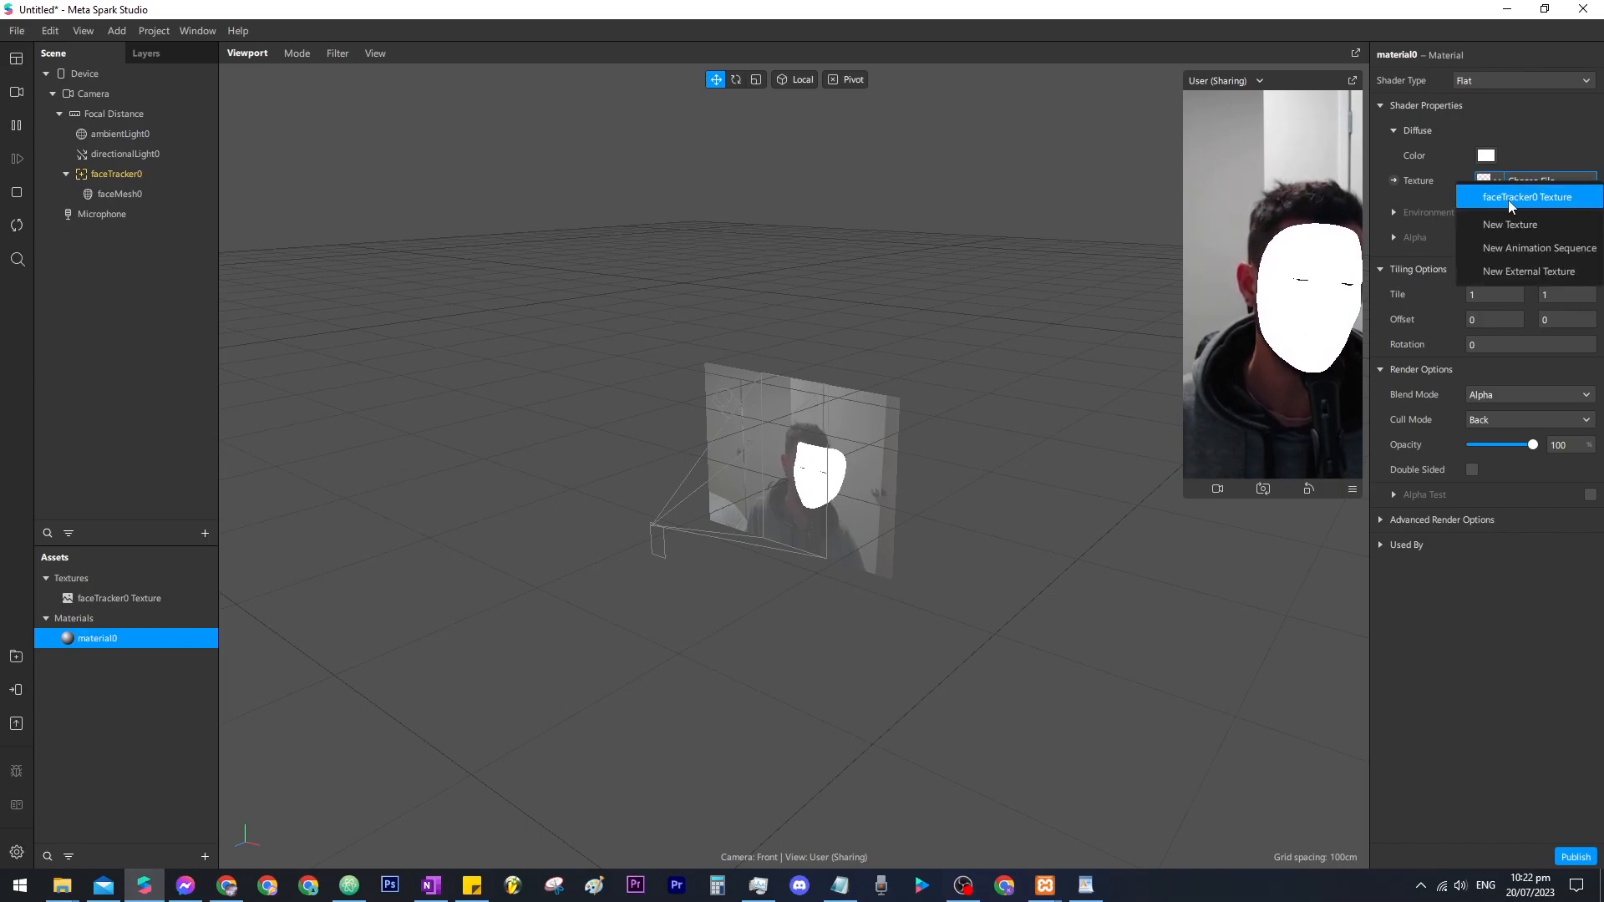
click(1513, 198)
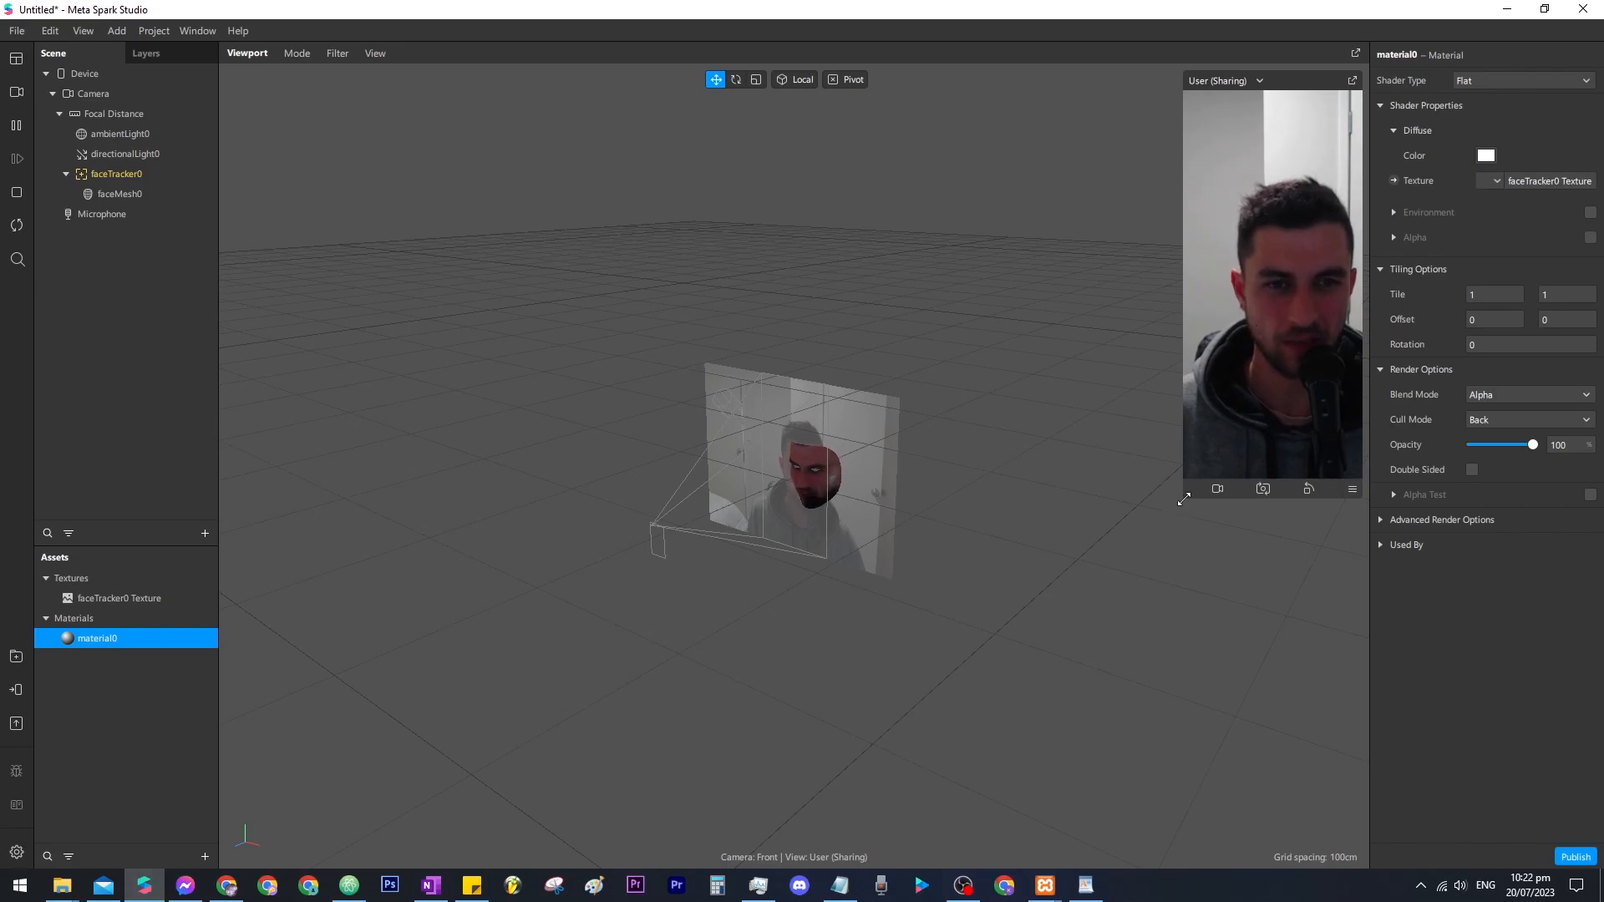
Enlarge the live camera preview and bring the face mesh closer in the viewport.
drag(1184, 497, 1123, 628)
scroll(868, 538, up, 4)
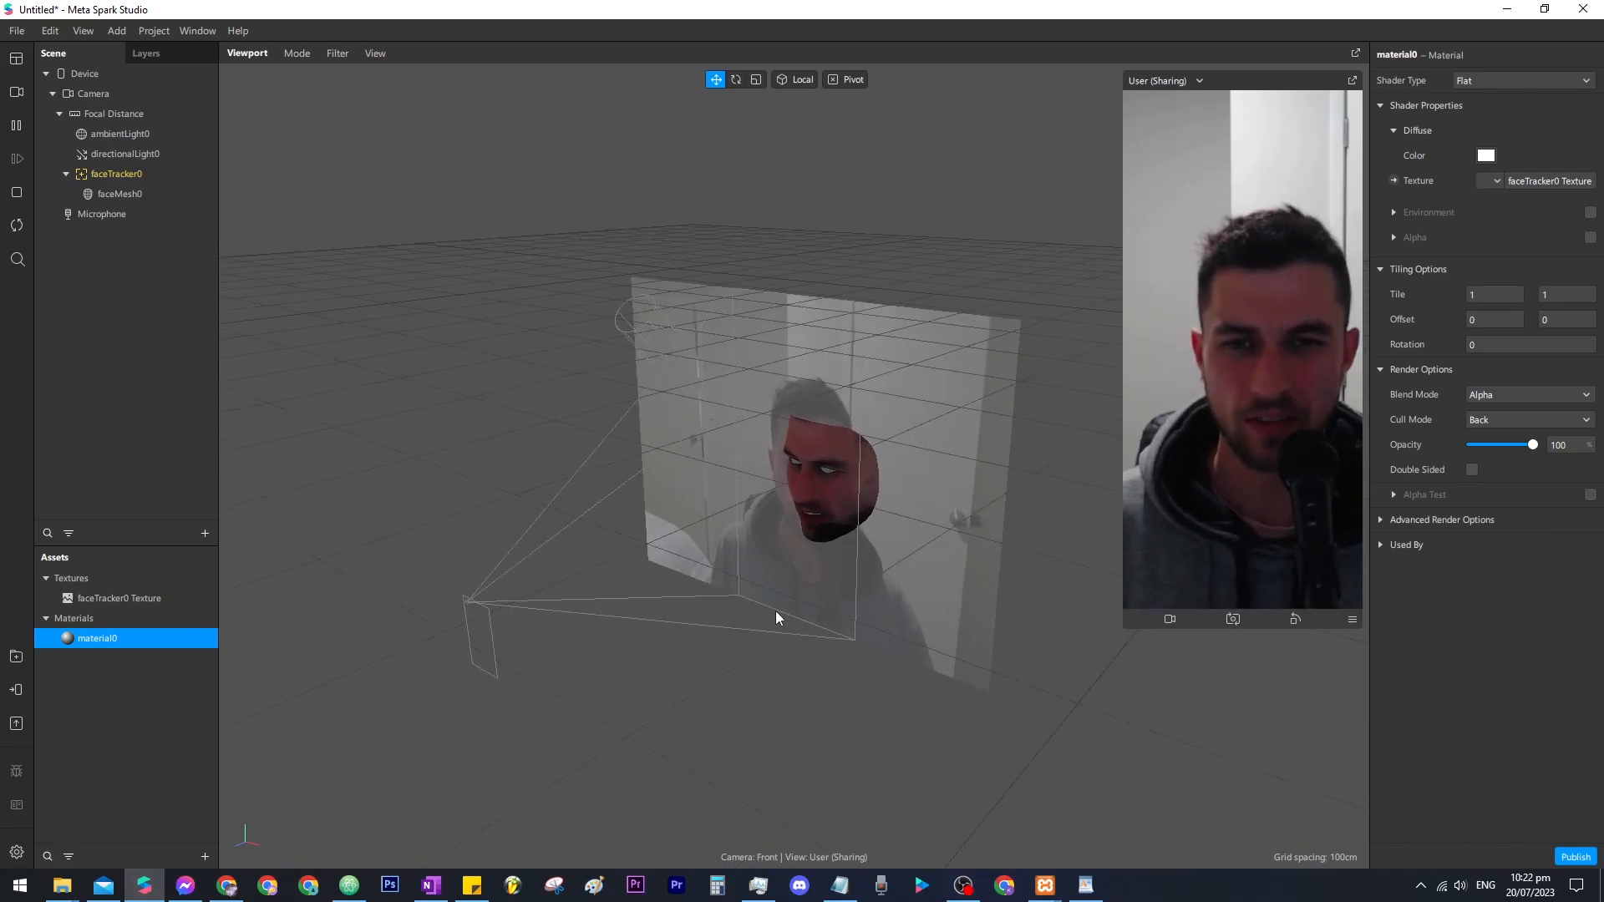
drag(895, 620, 839, 537)
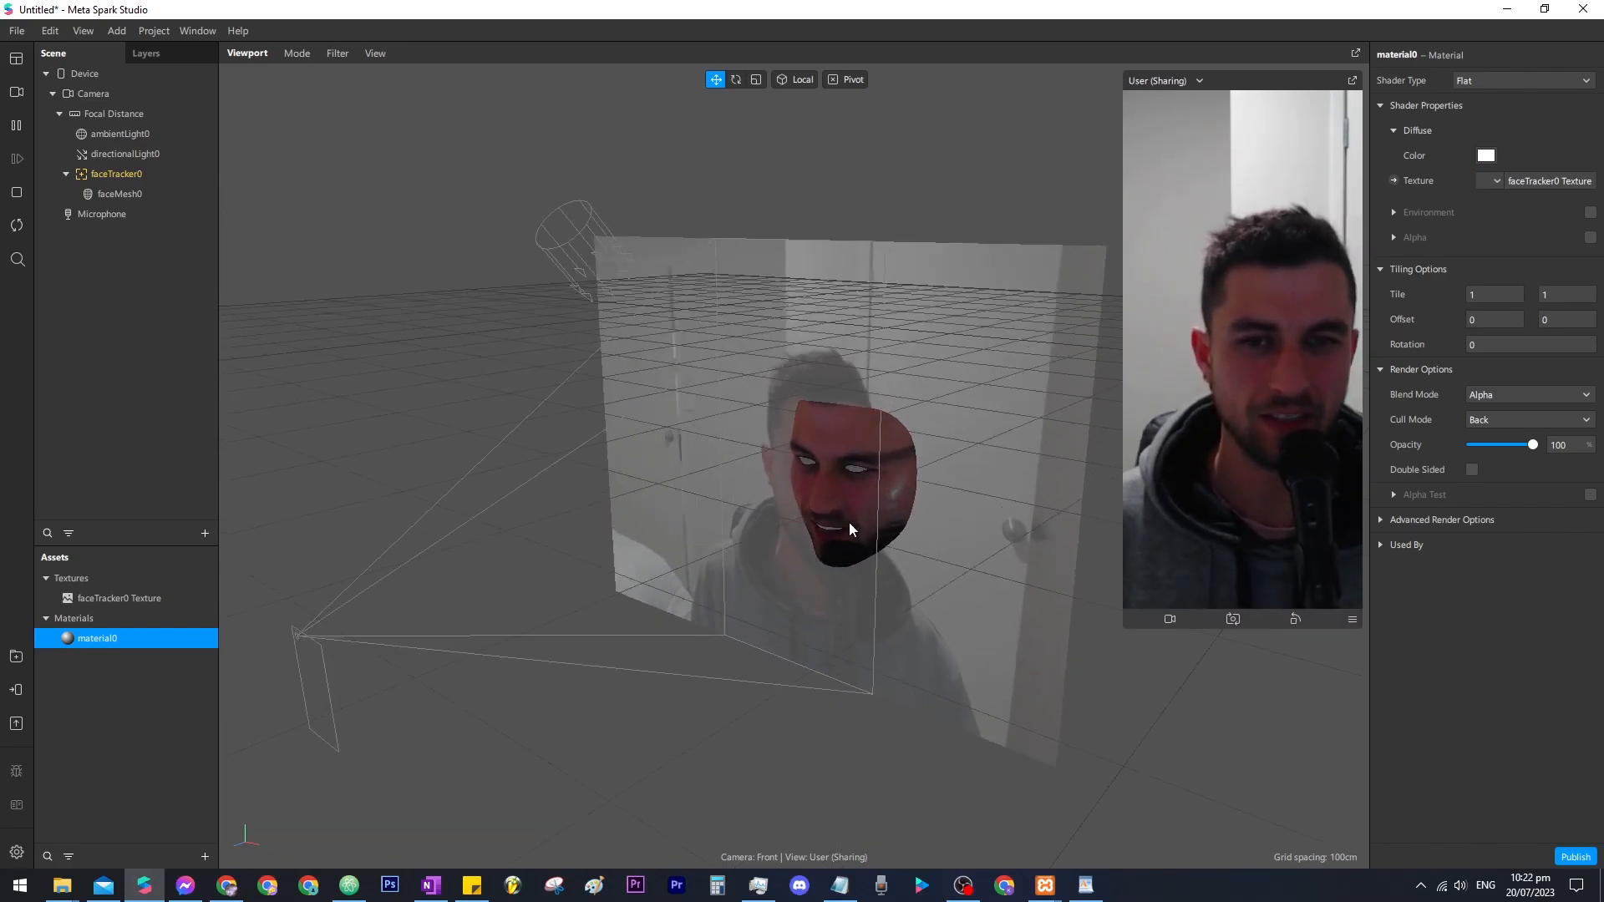
Raise the face mesh above the head to test the extracted face texture.
click(913, 491)
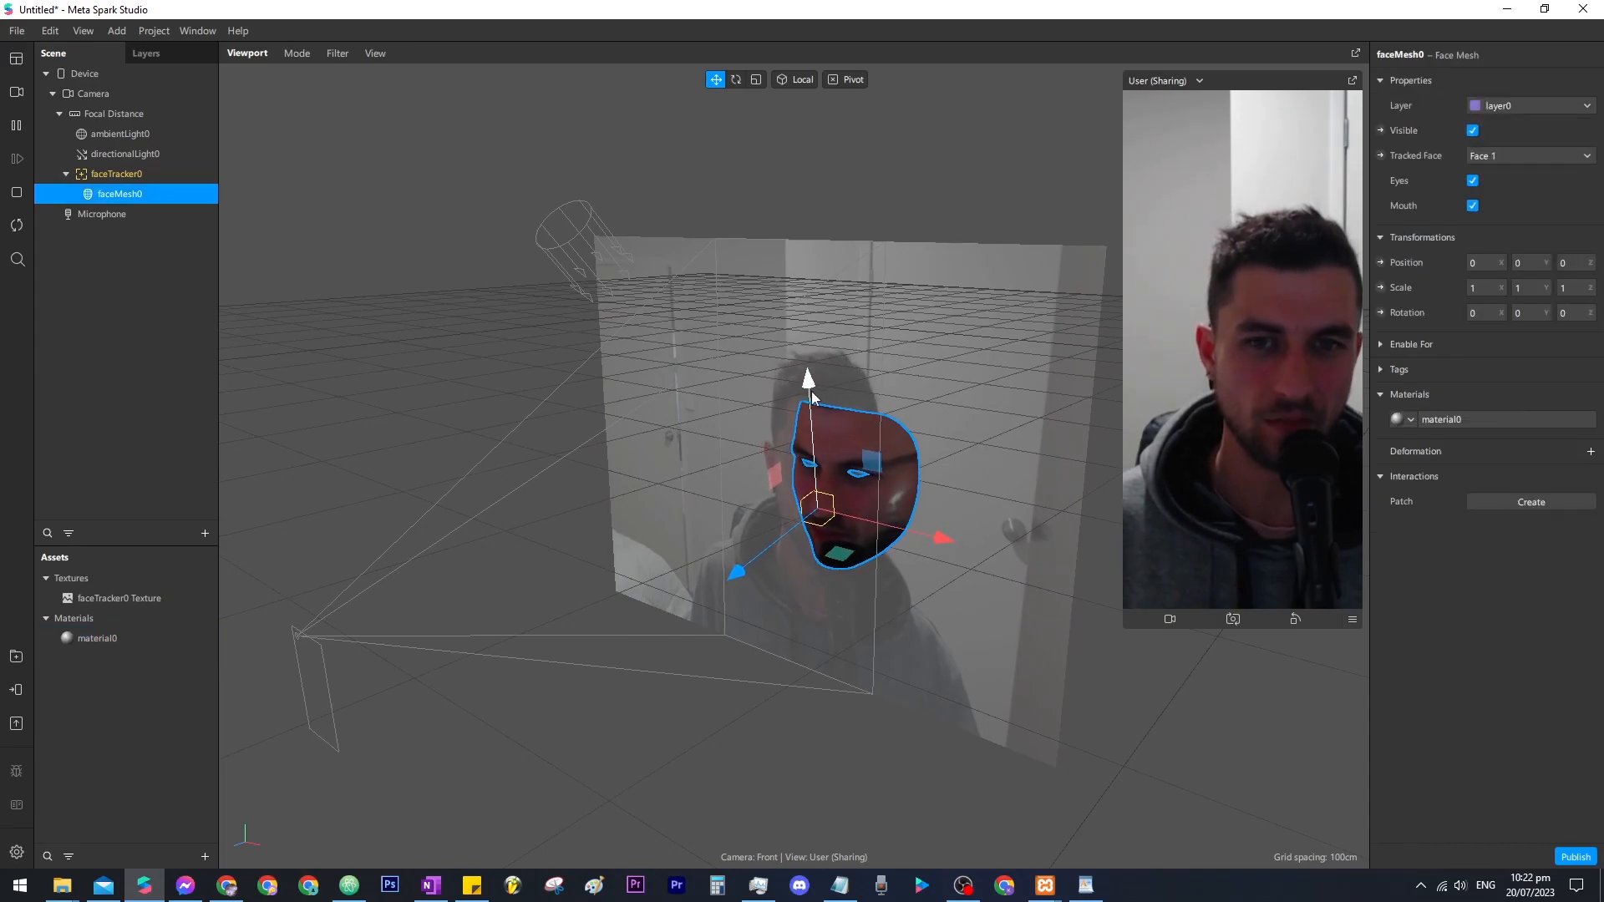
drag(807, 326, 825, 240)
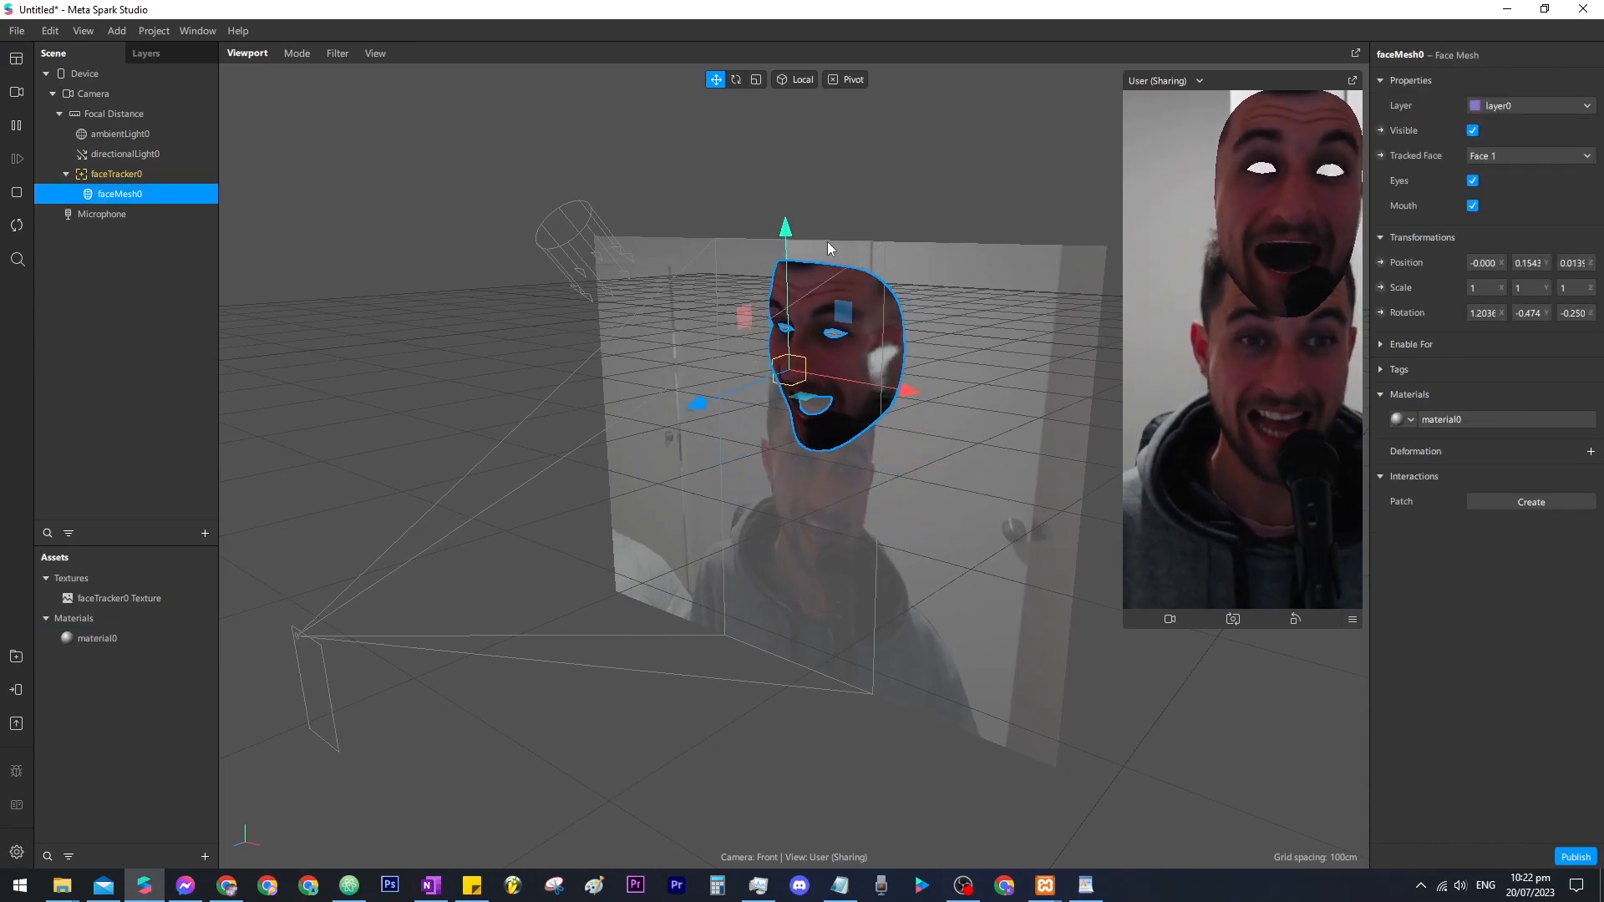
Turn off the Eyes and Mouth options of the face mesh.
click(1472, 181)
click(1472, 205)
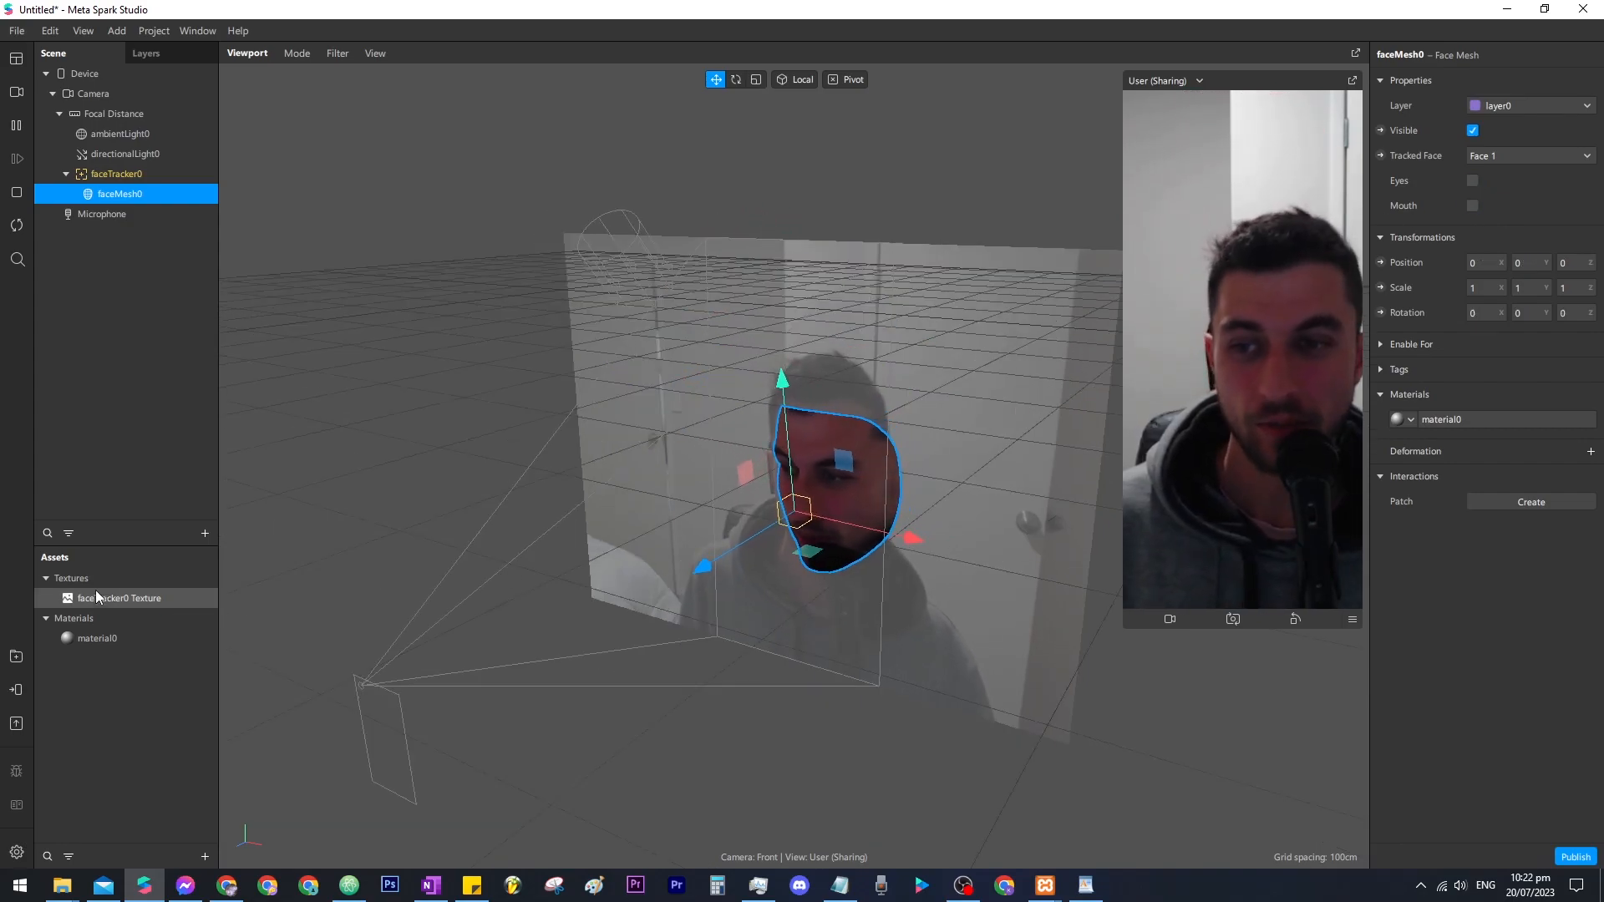
Find the free Basketball 3D object in the AR Library and import it into the project.
click(16, 657)
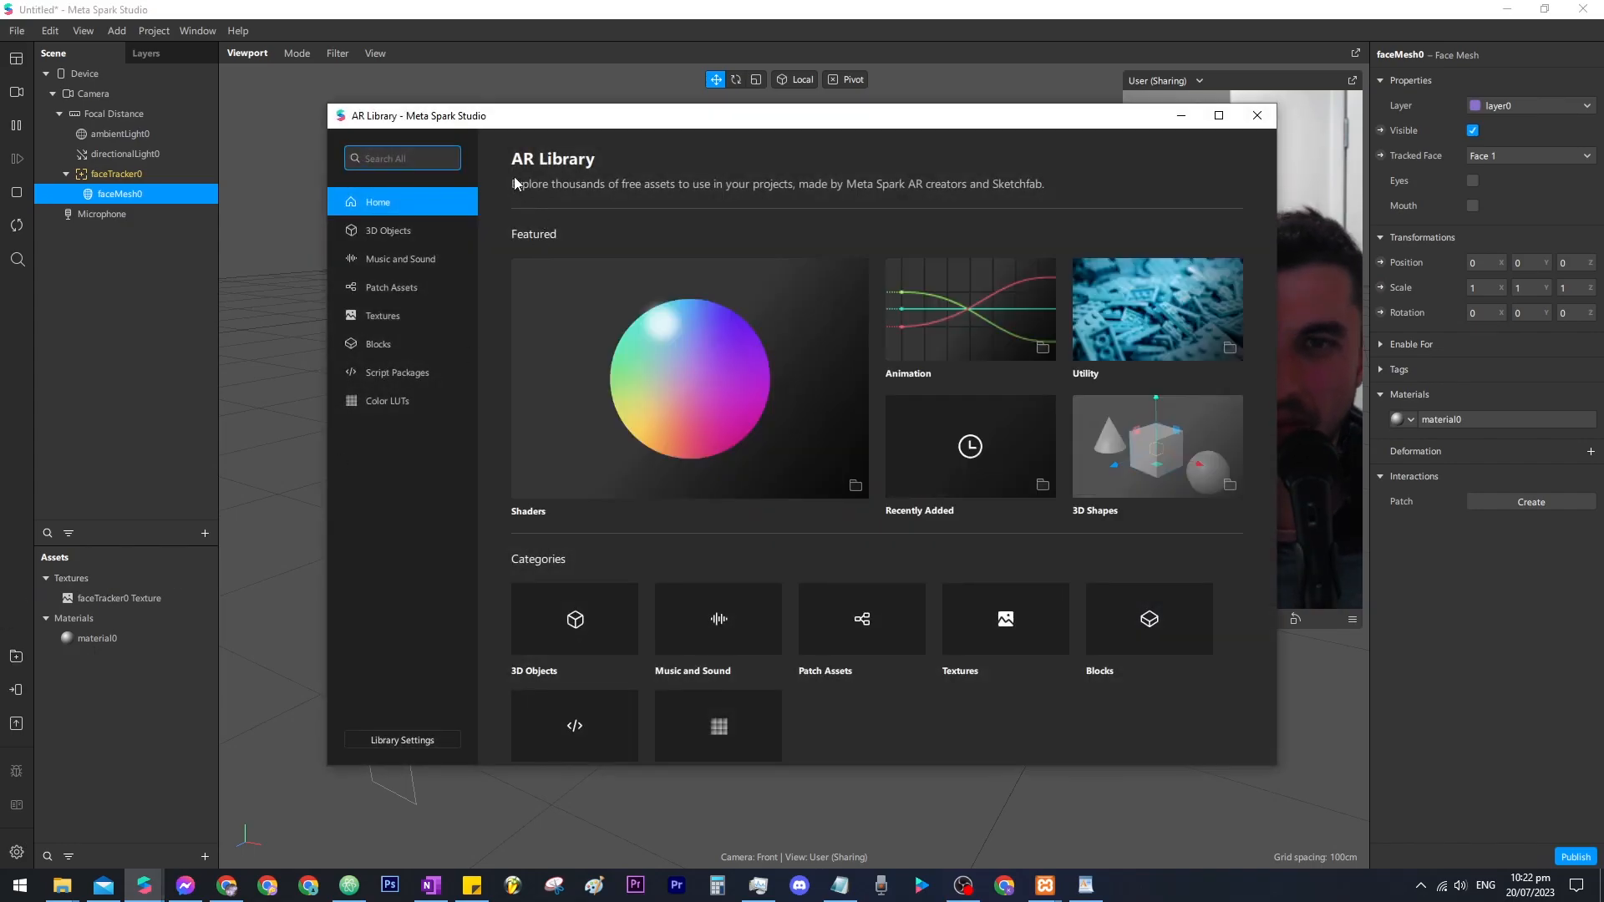
click(948, 413)
click(1194, 194)
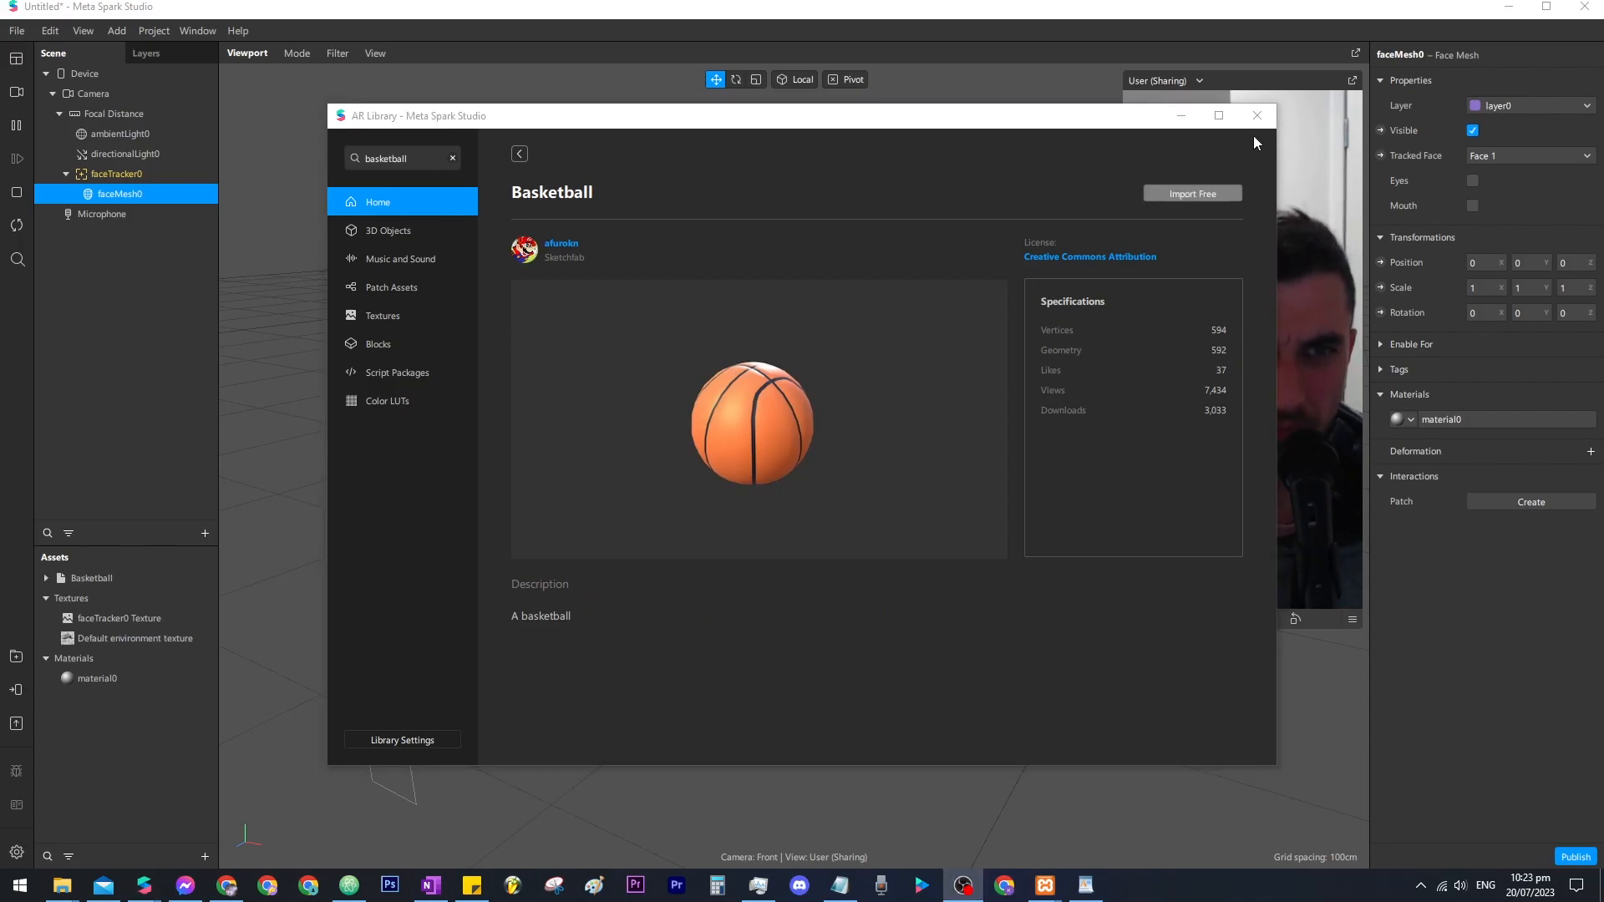
click(1256, 118)
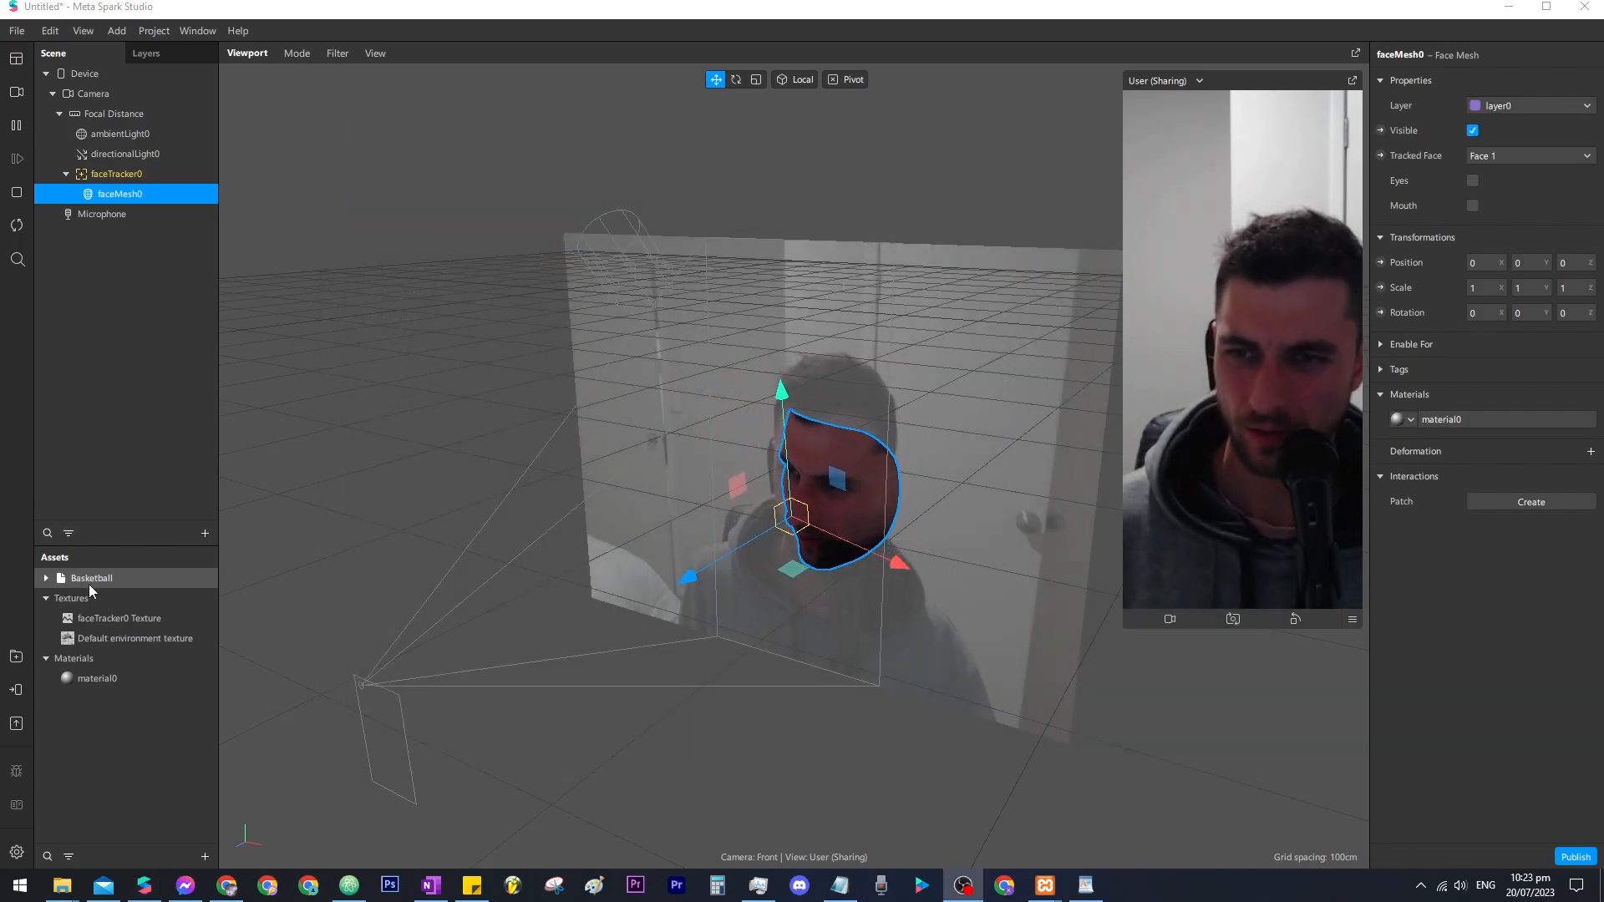
Place the Basketball under faceTracker0 and scale it down uniformly to about 0.143 so it is head-sized.
drag(85, 576, 134, 180)
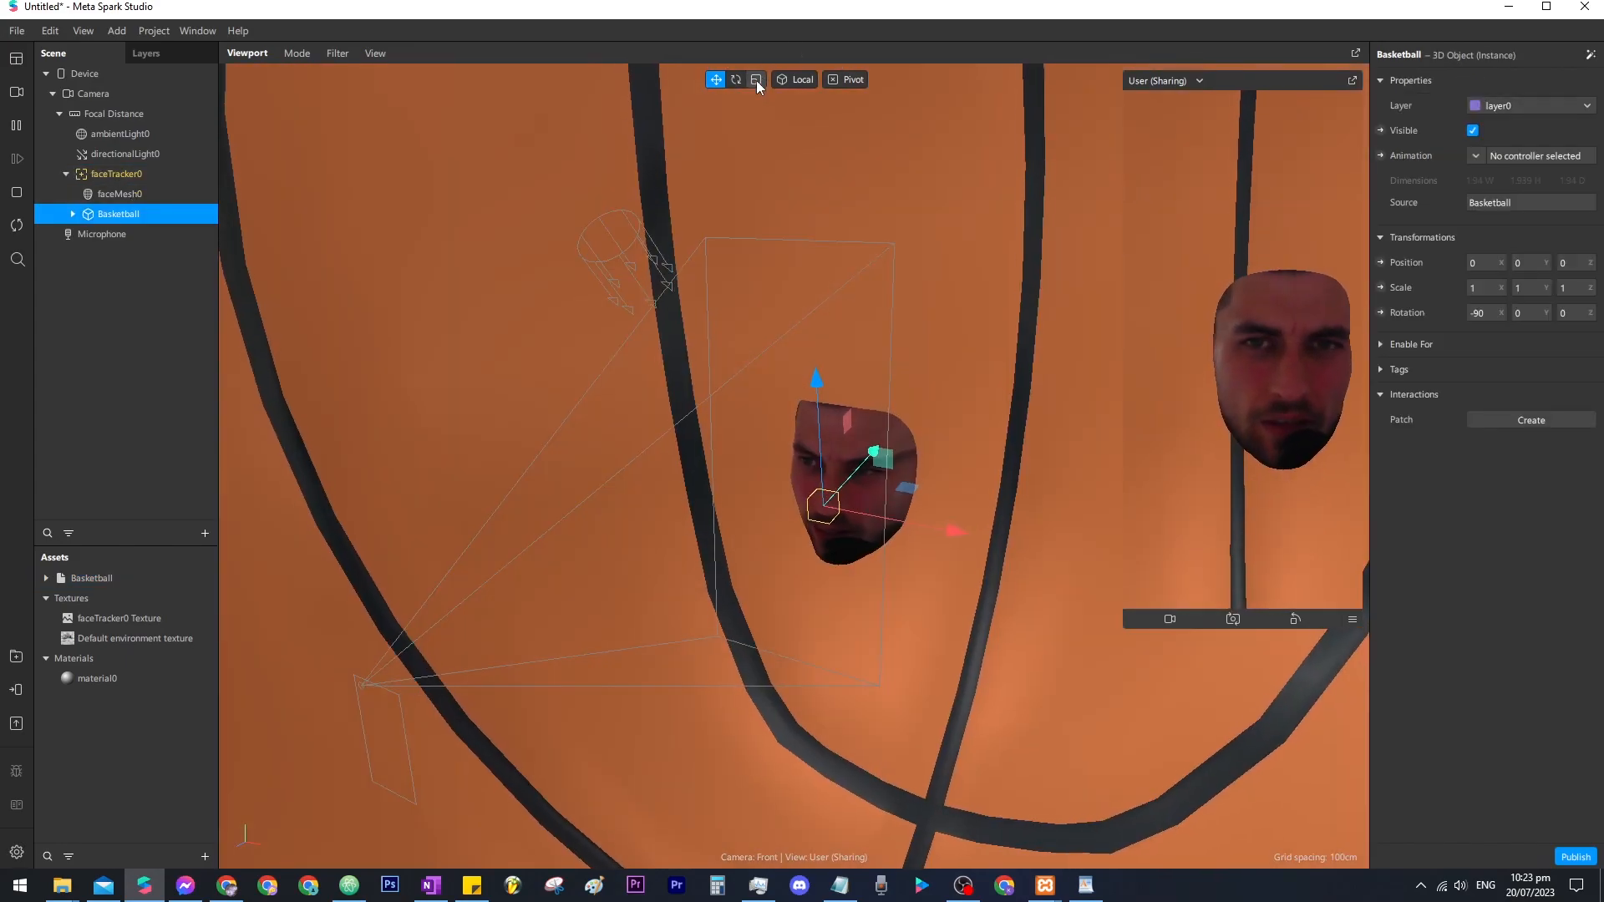
click(757, 80)
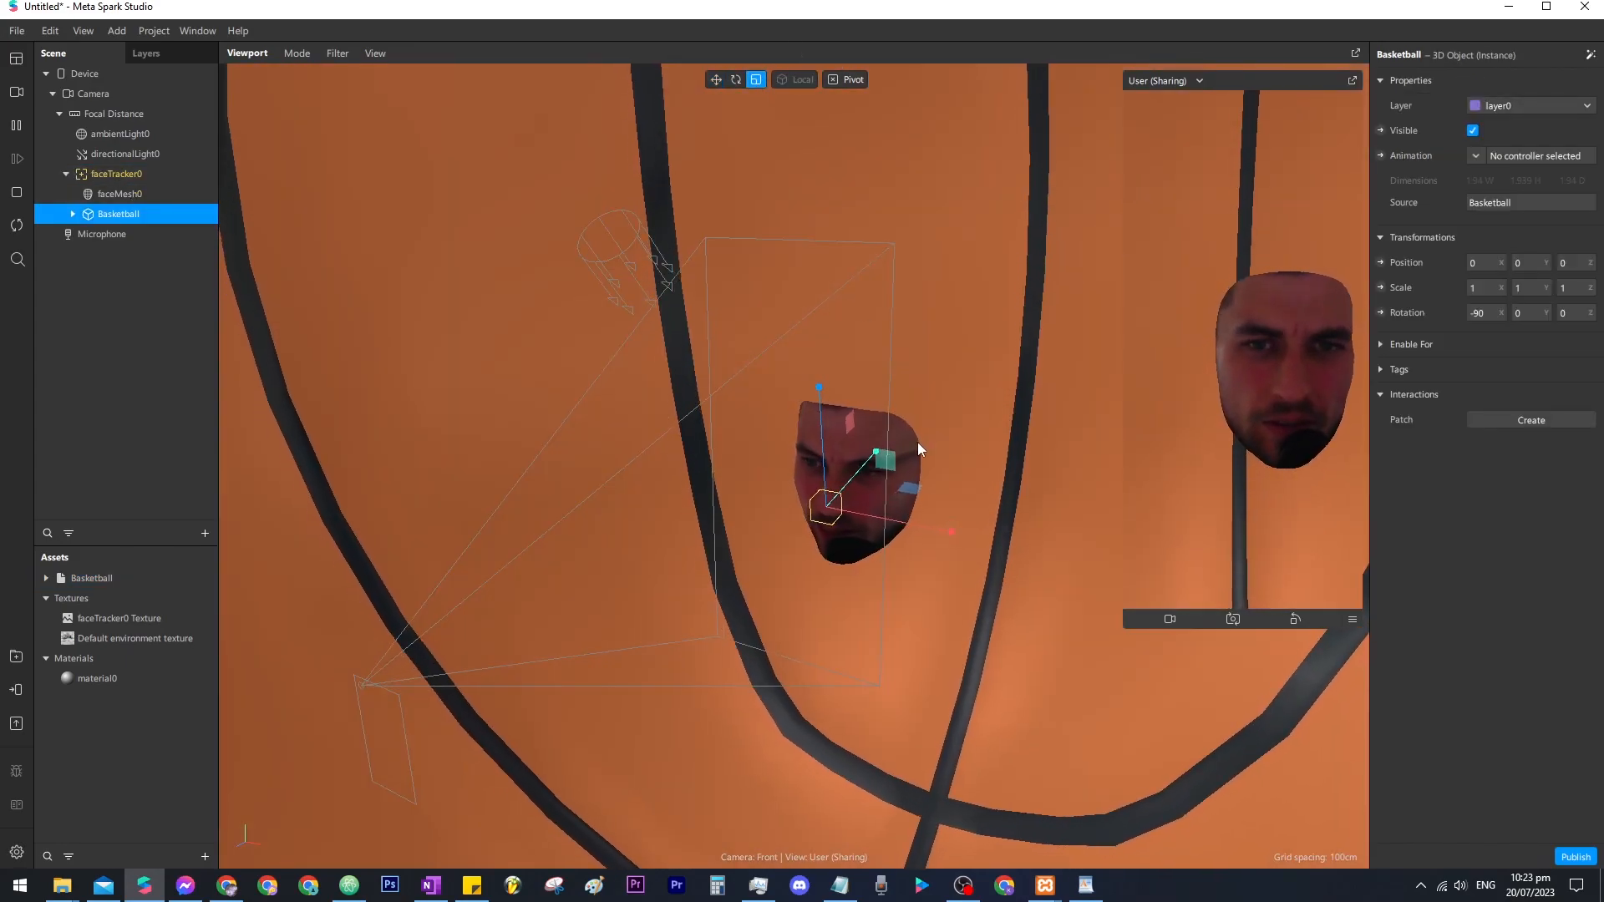
scroll(919, 442, down, 3)
drag(827, 490, 645, 525)
right_drag(645, 525, 535, 510)
Move the basketball back to a Z position of about -0.094 and the face mesh forward to about 0.076.
click(716, 79)
drag(869, 488, 907, 483)
right_drag(894, 481, 1003, 489)
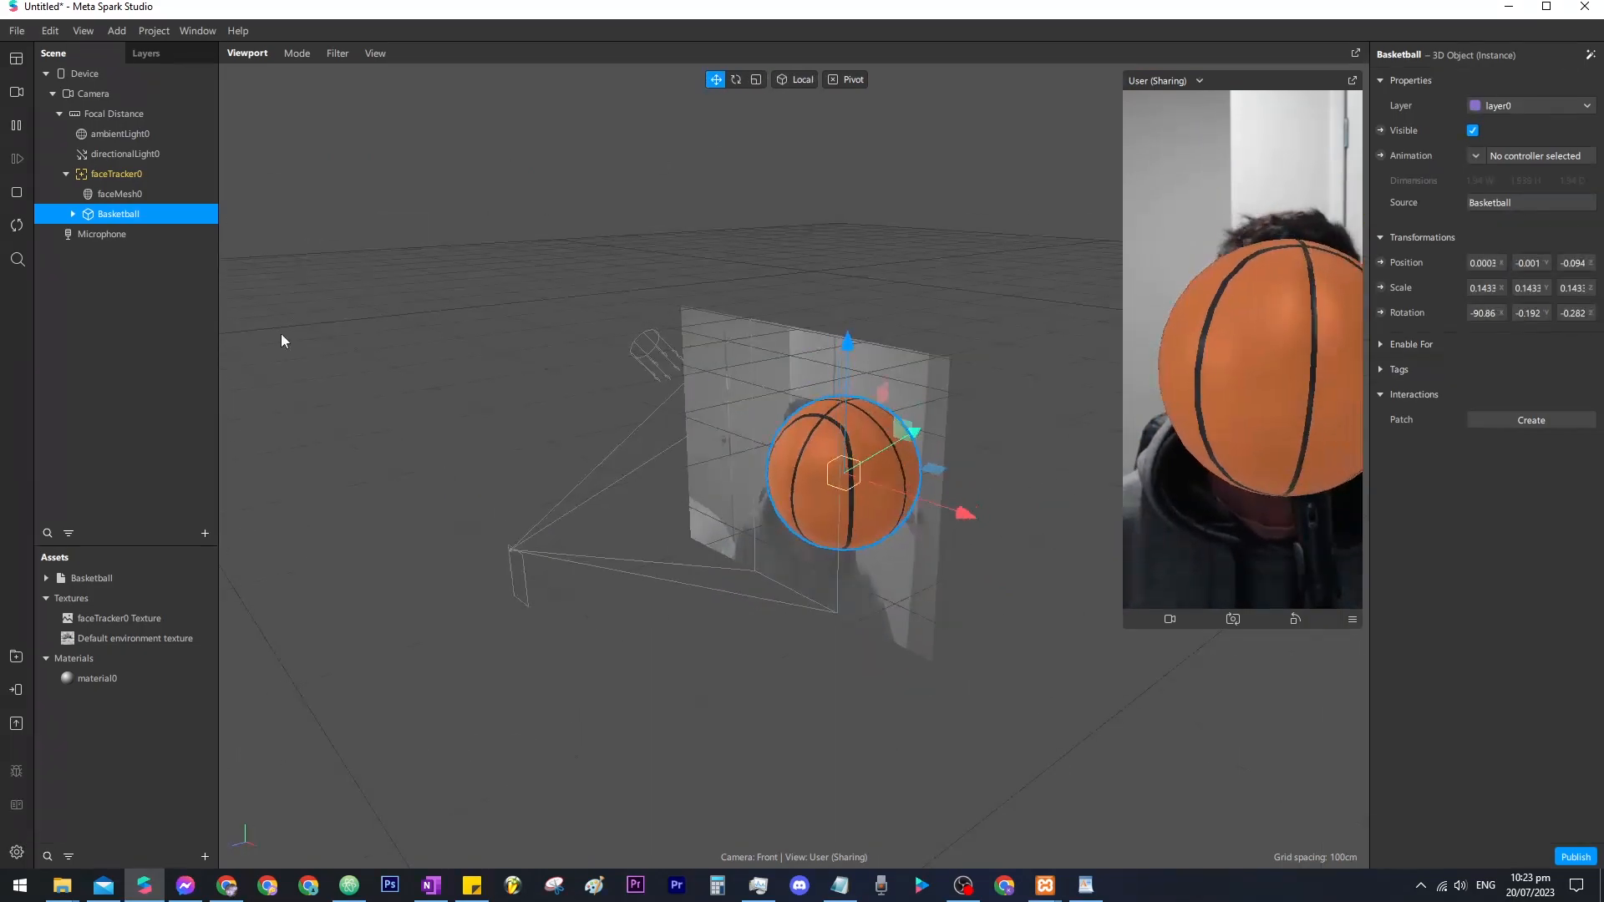
click(109, 197)
drag(737, 553, 702, 568)
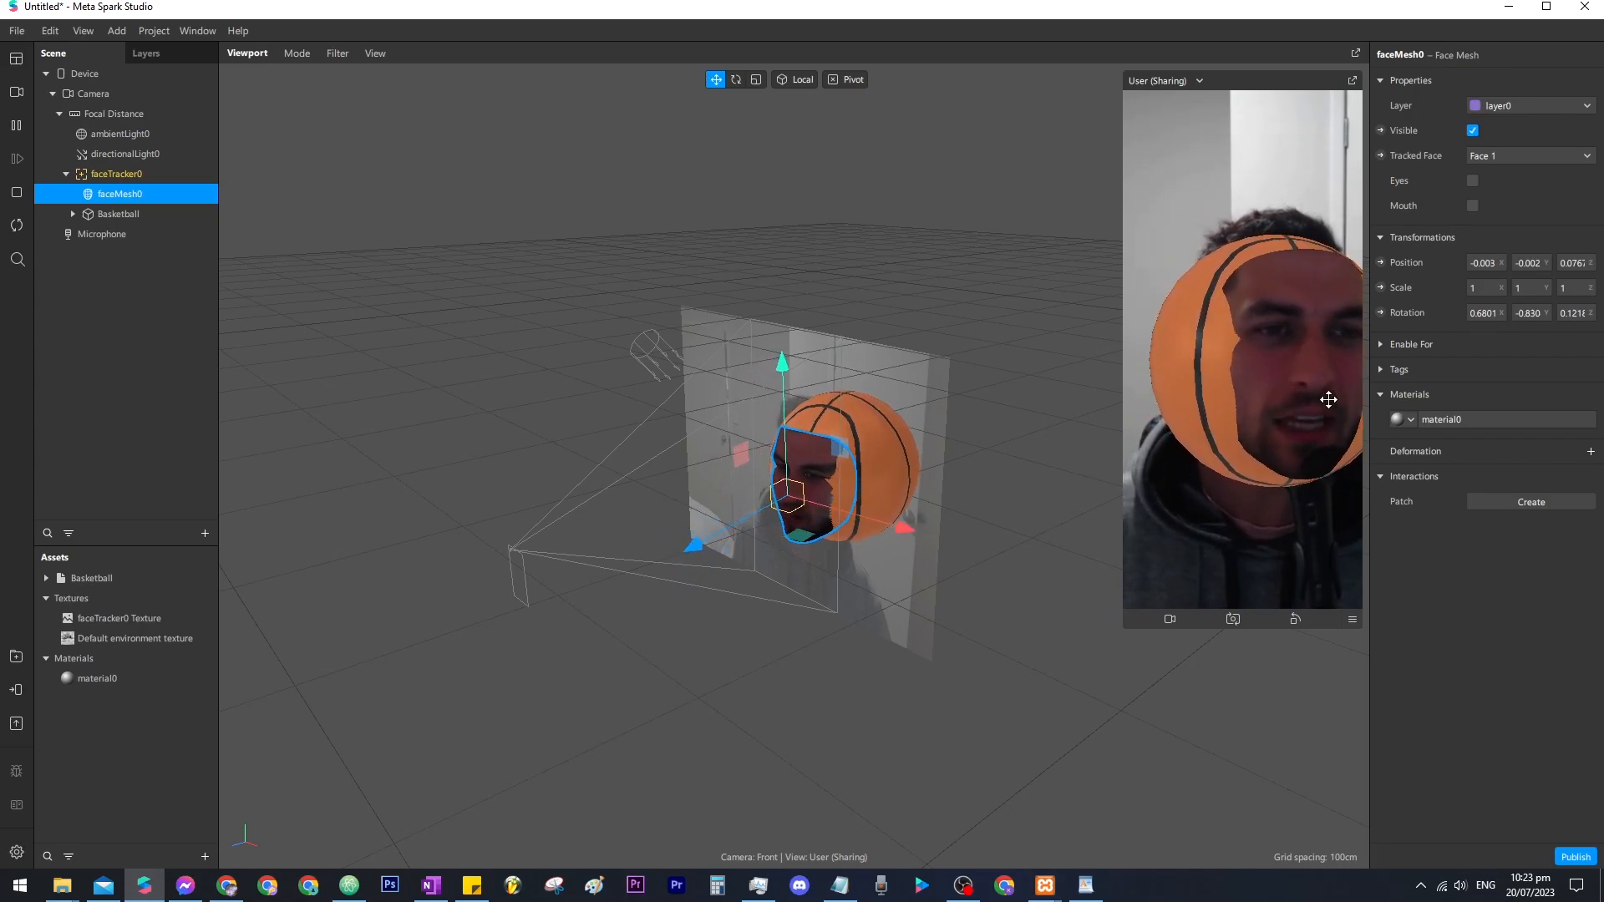
Enable Alpha on material0 with the justEyes image from the v2face3 folder as an inverted alpha texture.
click(1439, 419)
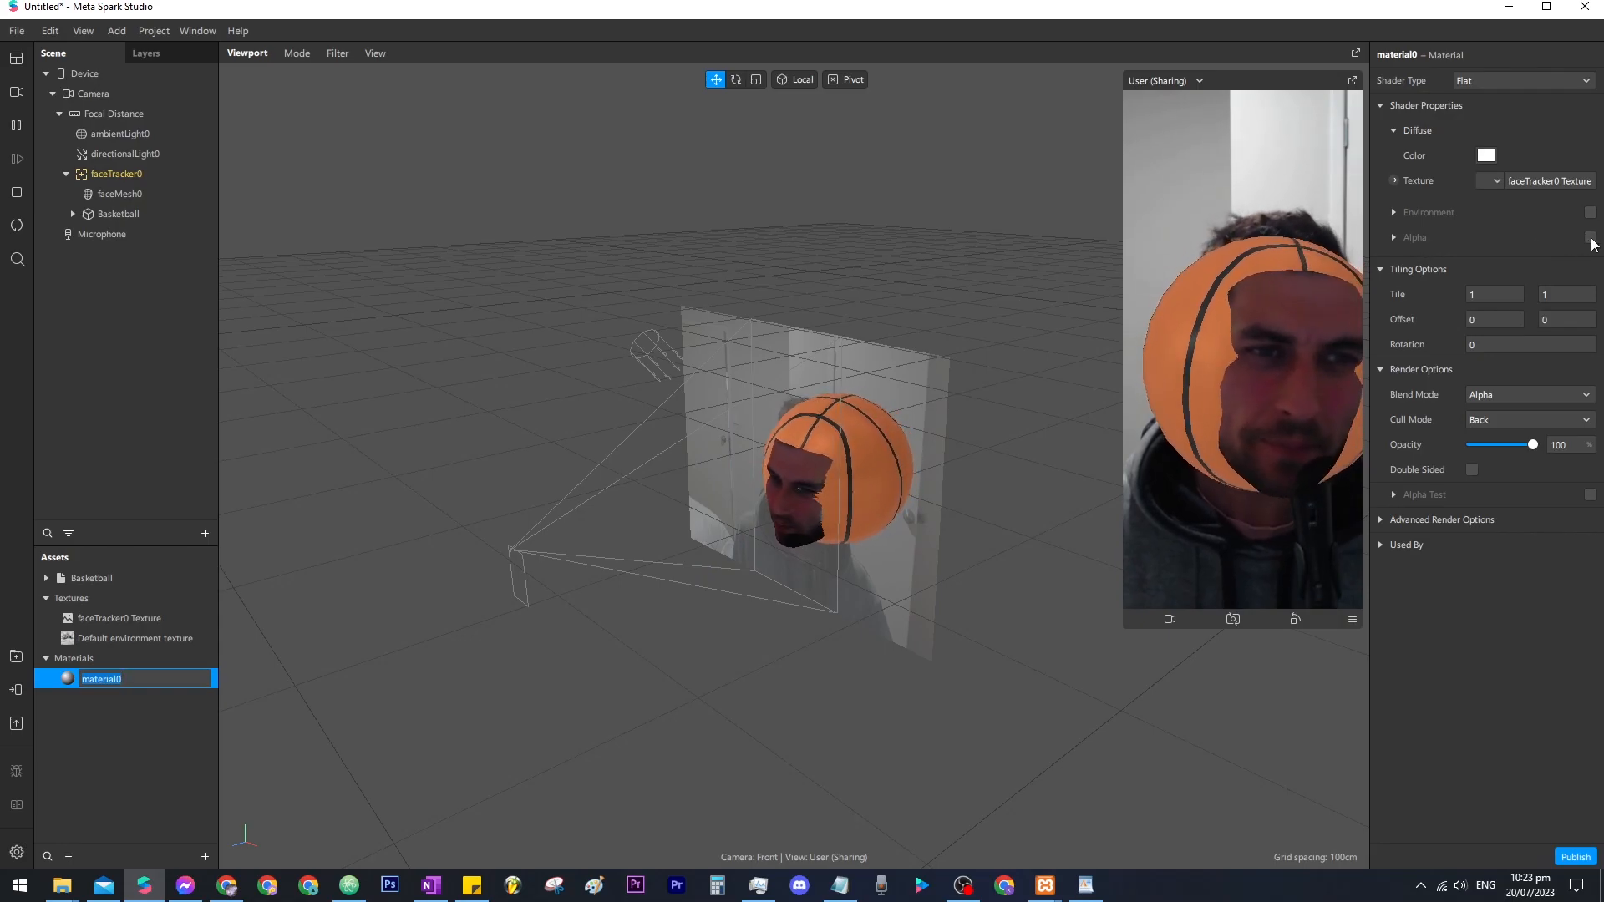
click(1394, 238)
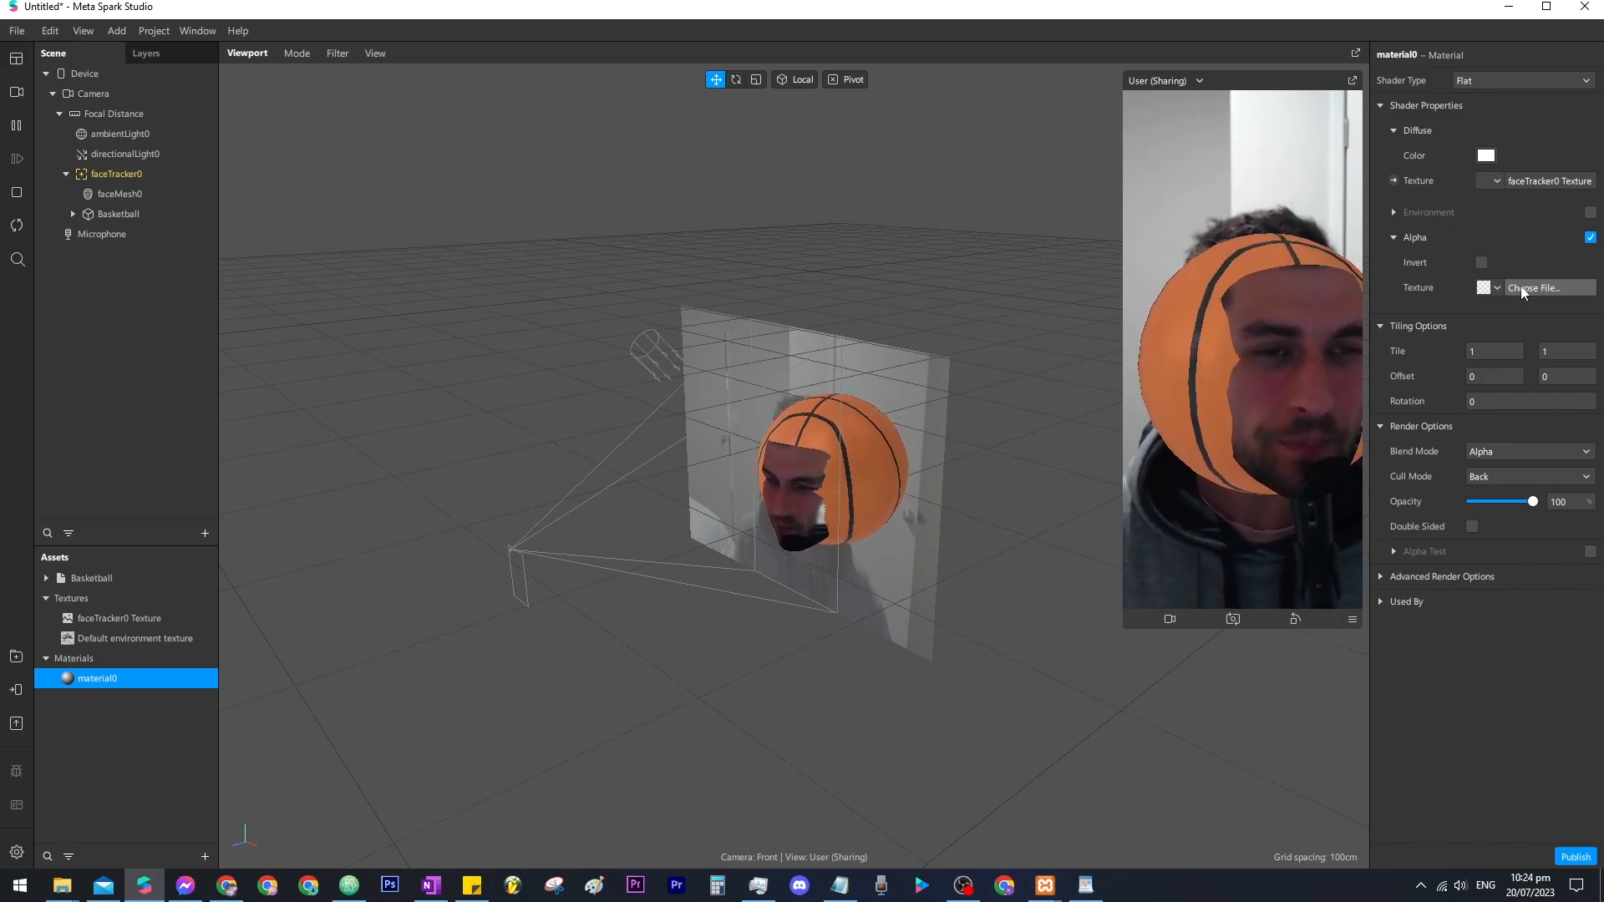
click(1522, 289)
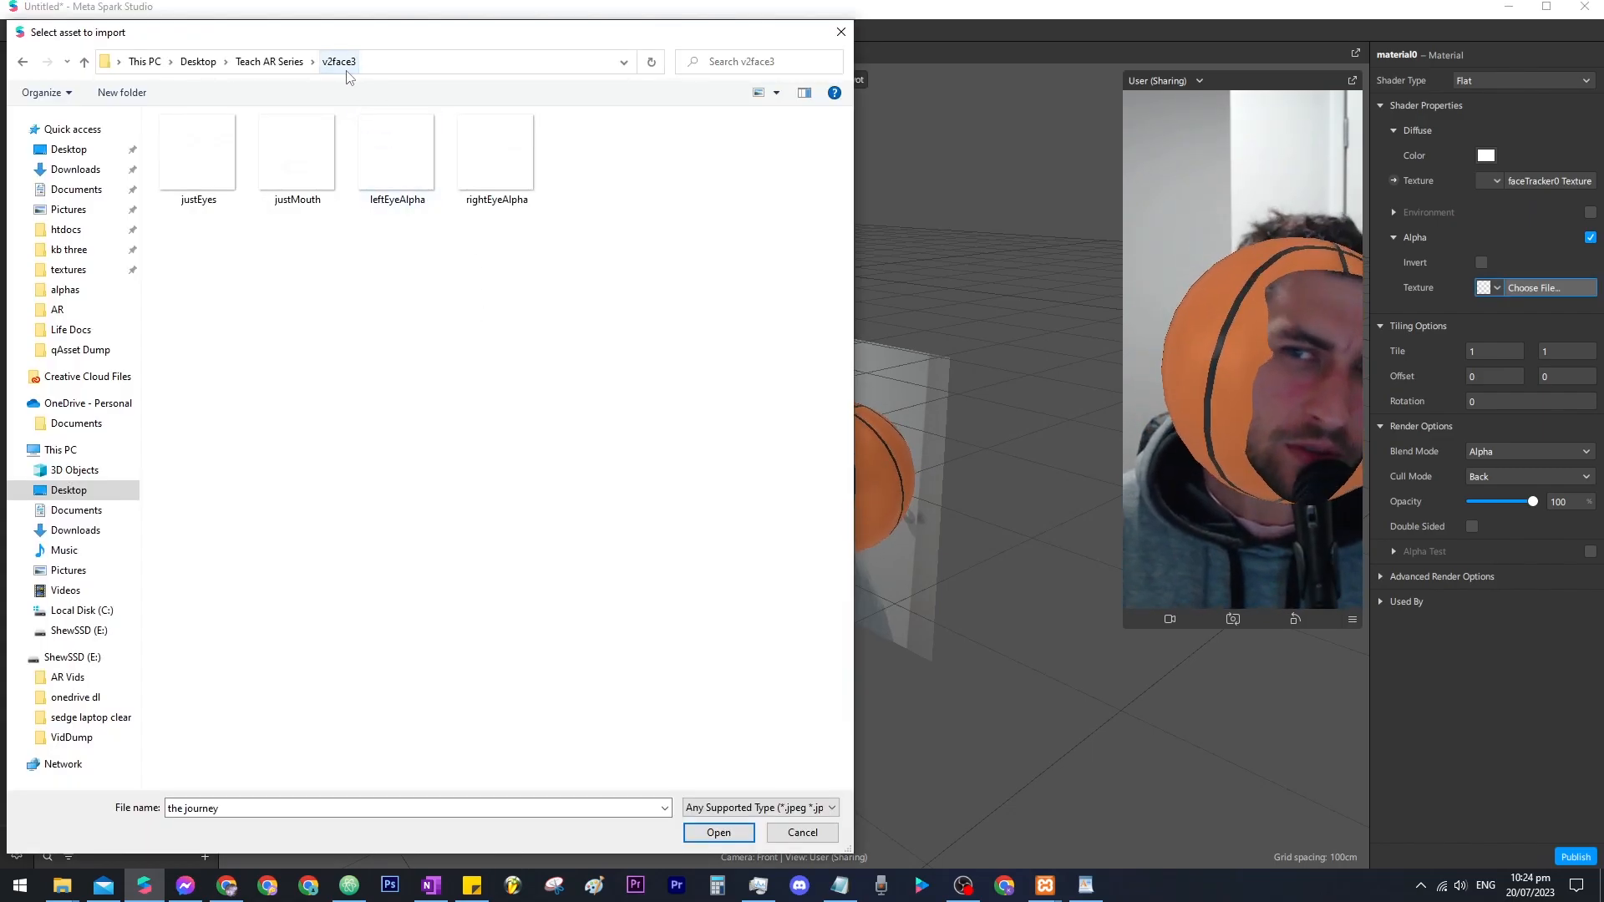
click(197, 160)
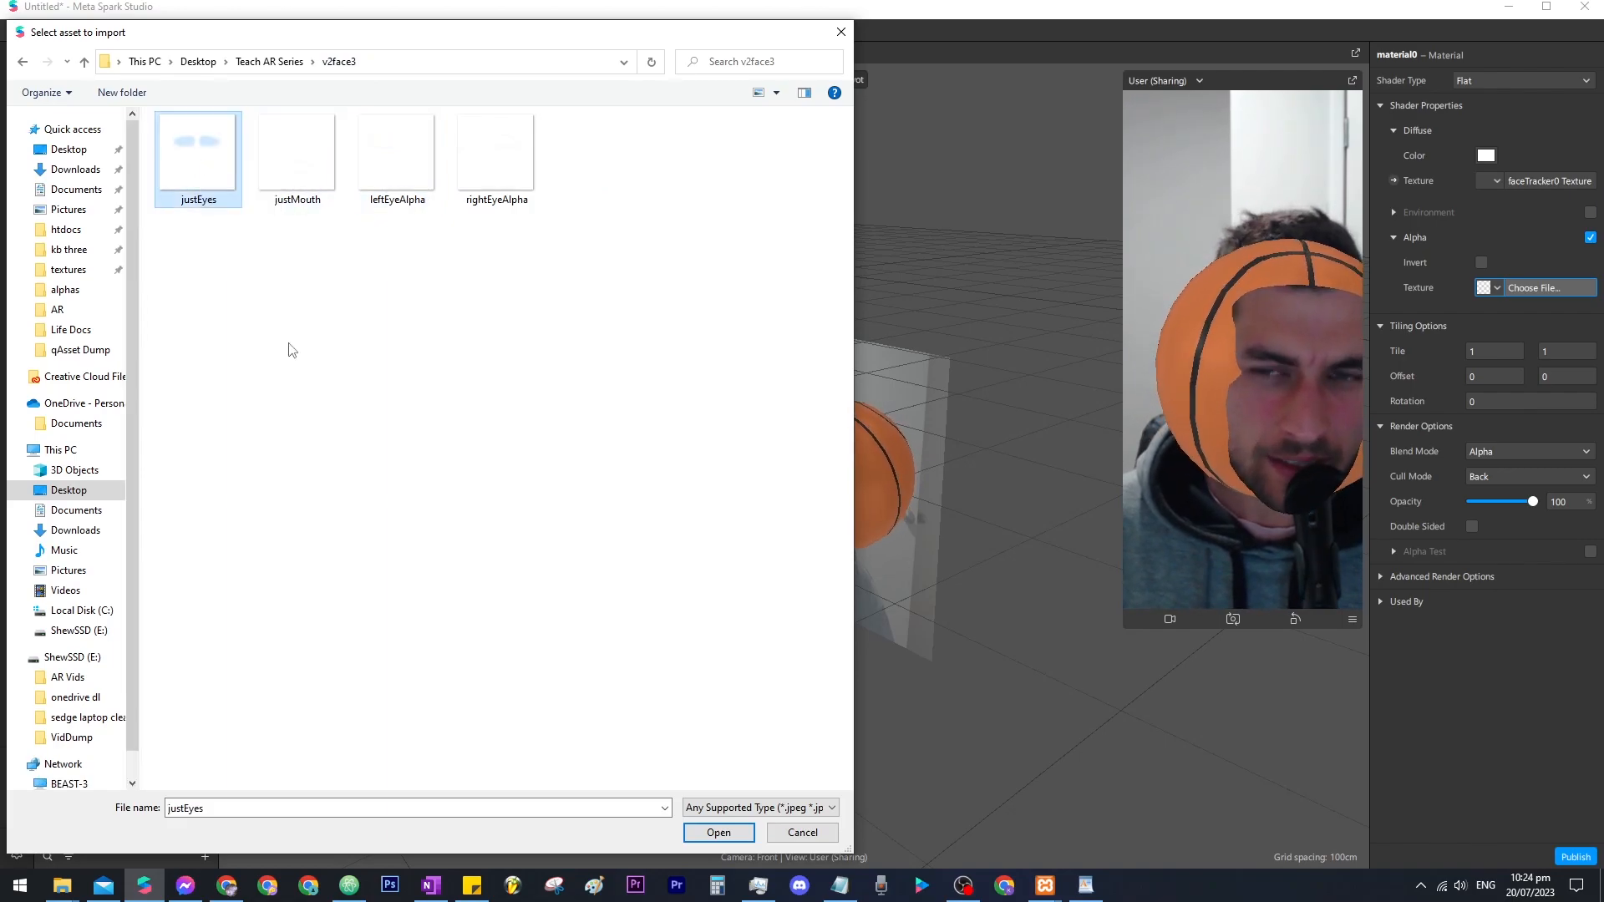
click(712, 833)
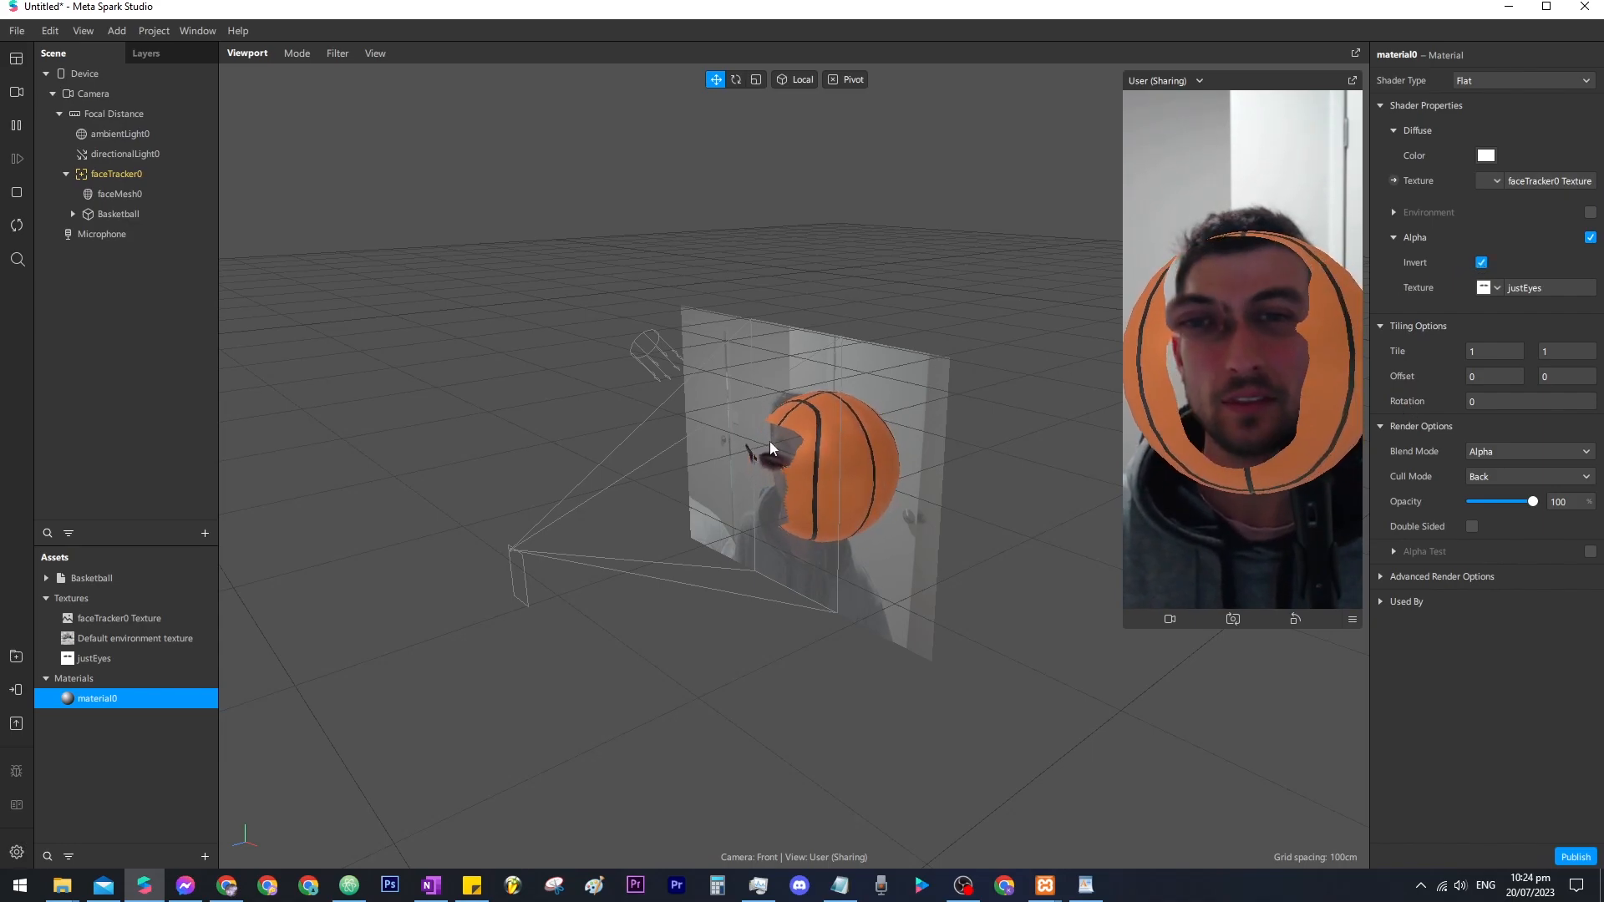
Turn off Use Depth Test and Write to Depth for material0, and move Basketball above faceMesh0 in the scene hierarchy.
click(1382, 577)
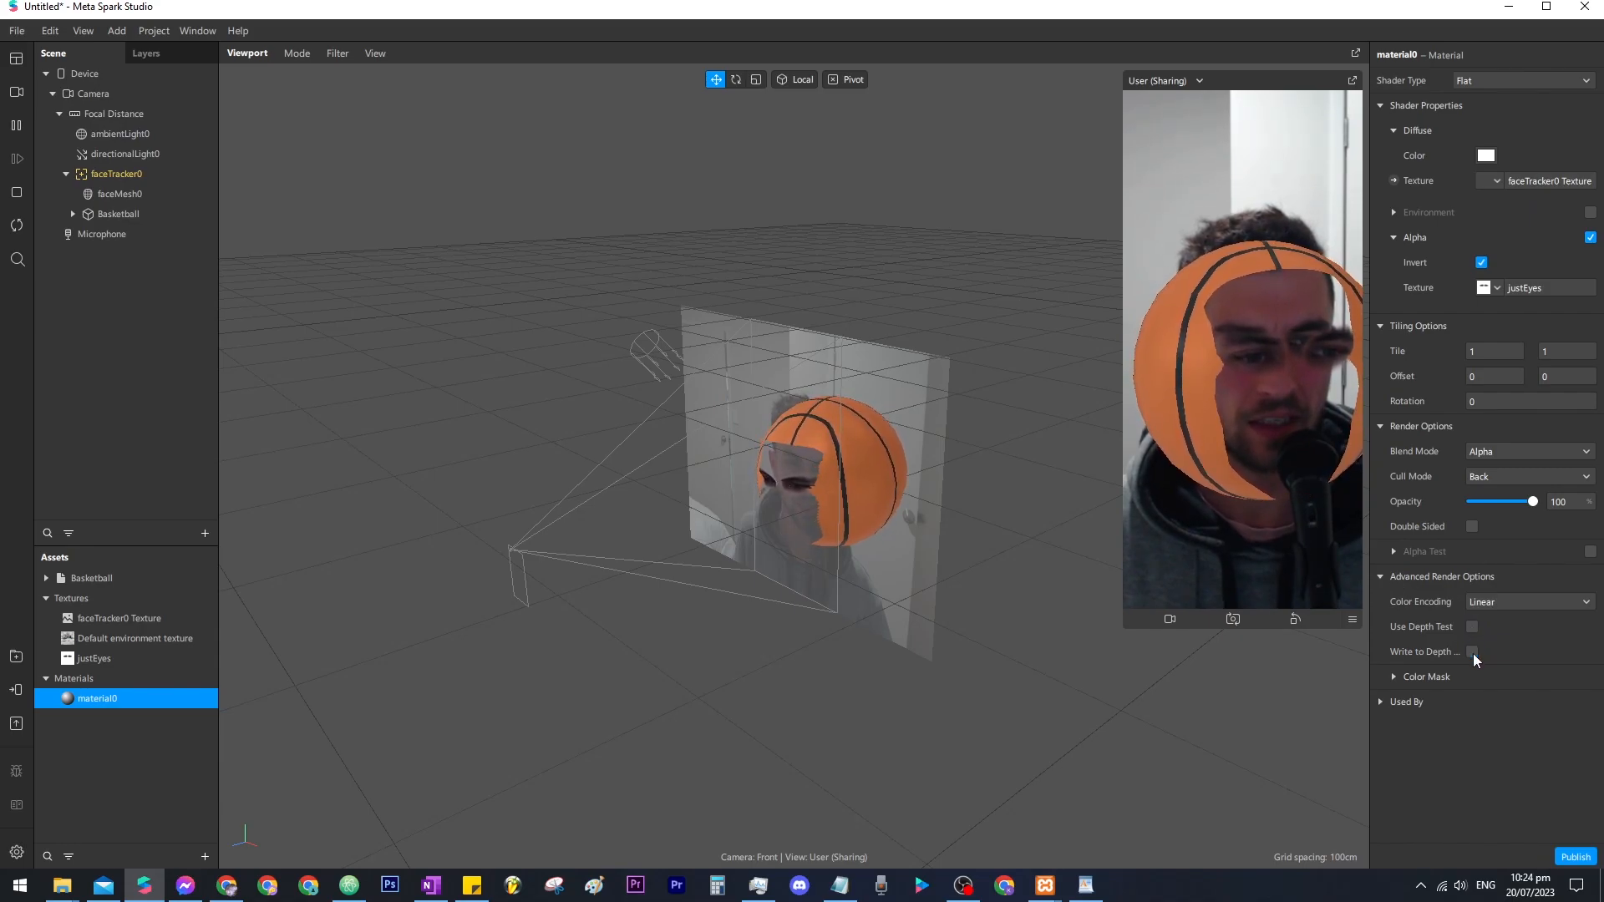
click(1473, 653)
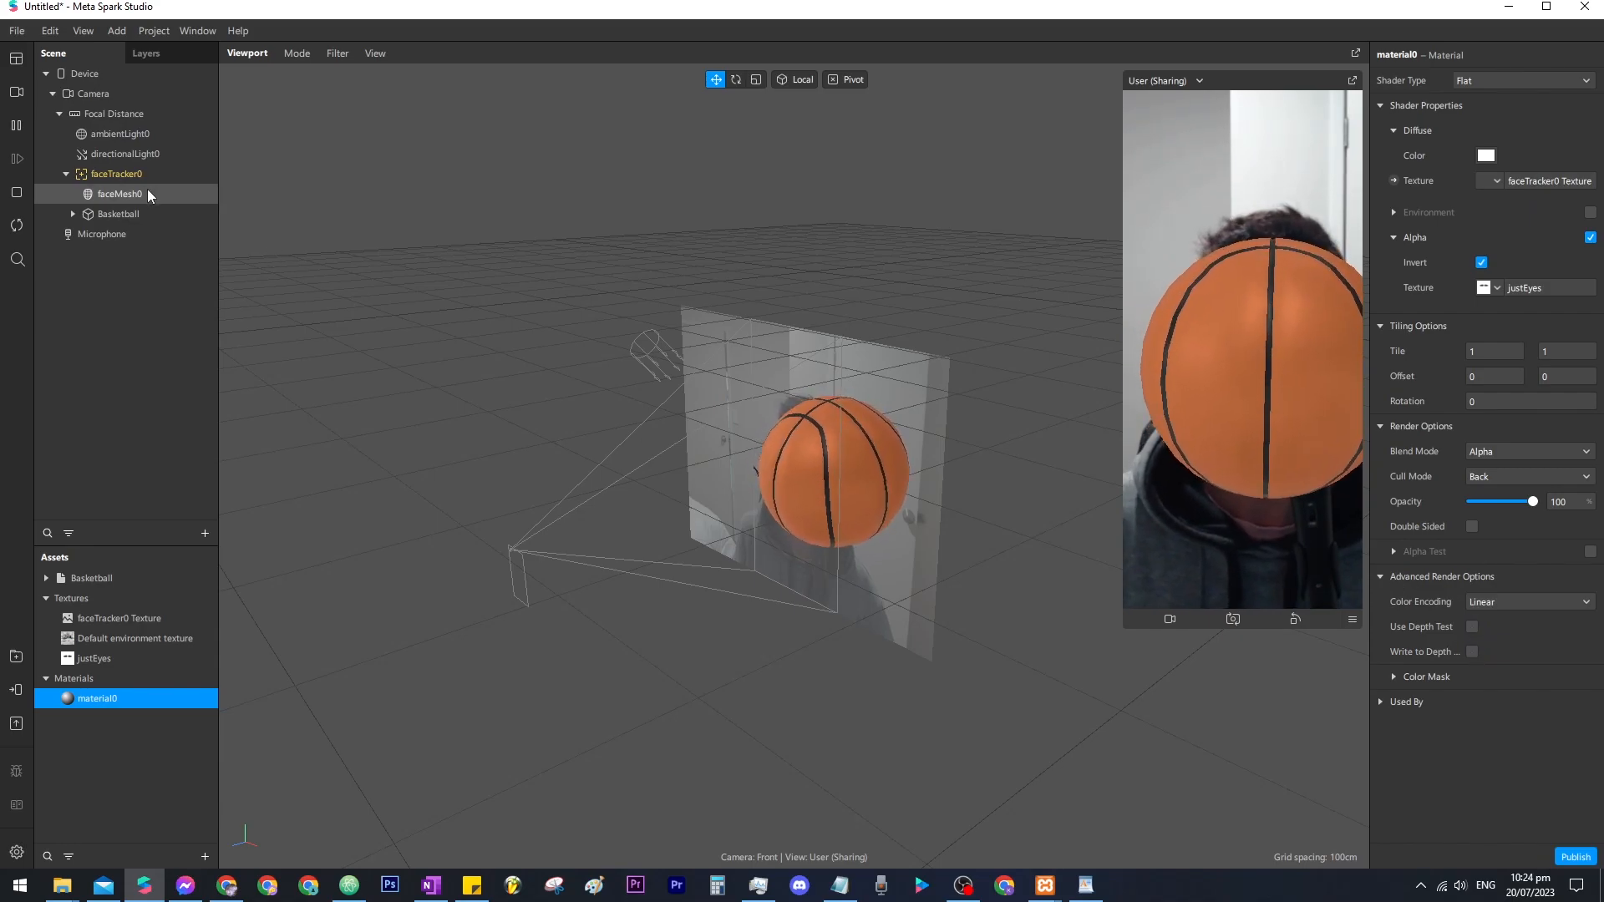
click(138, 212)
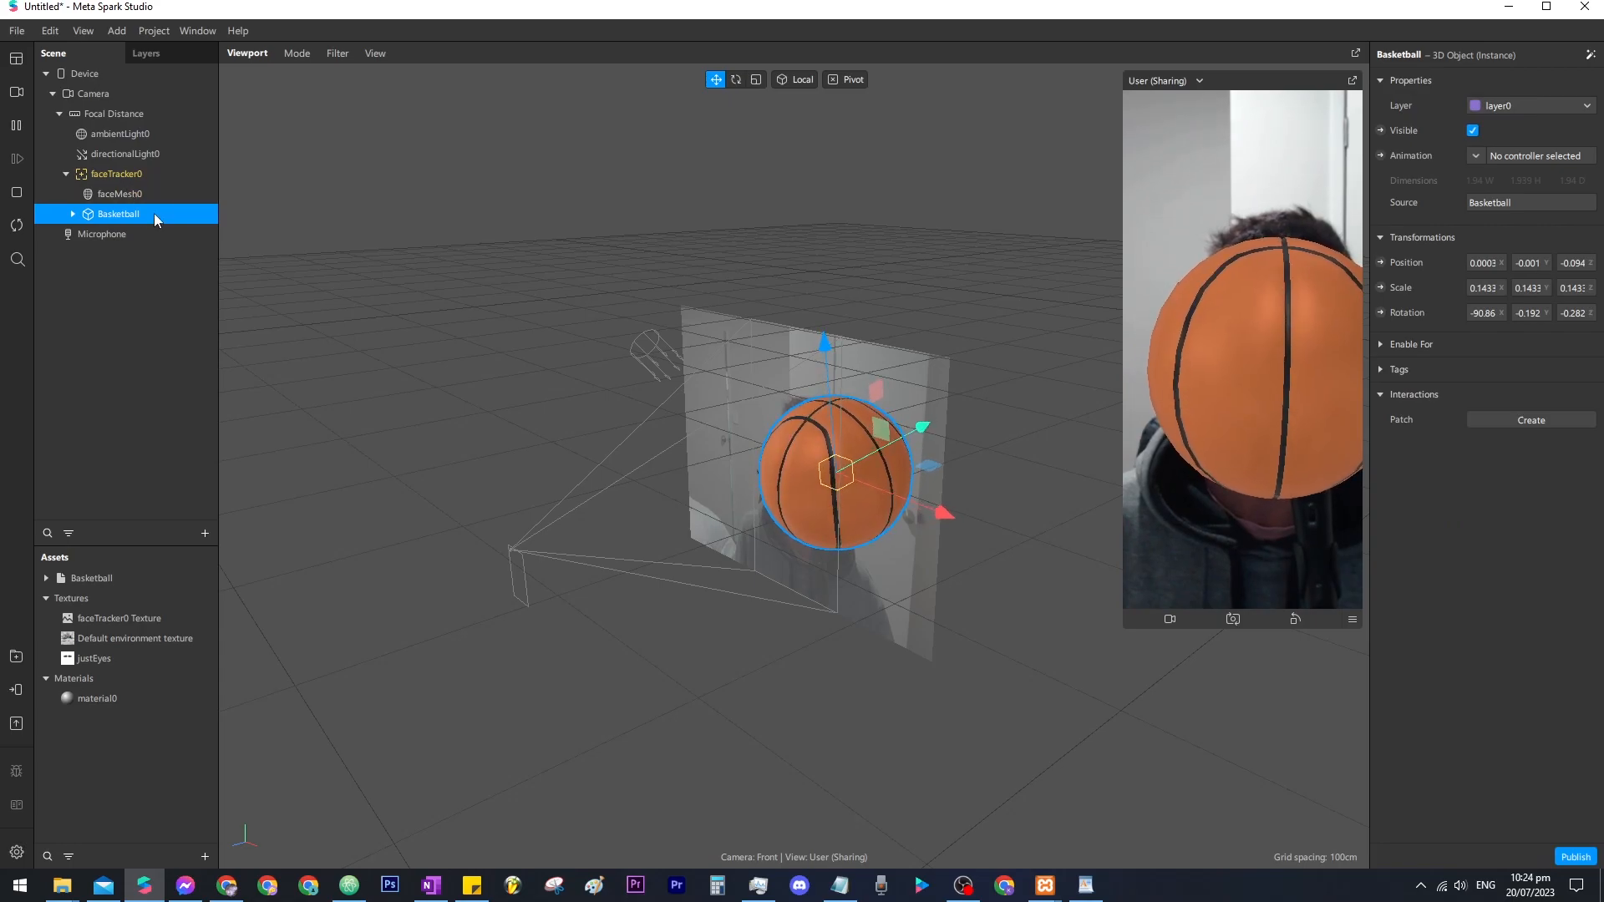
drag(159, 183, 161, 184)
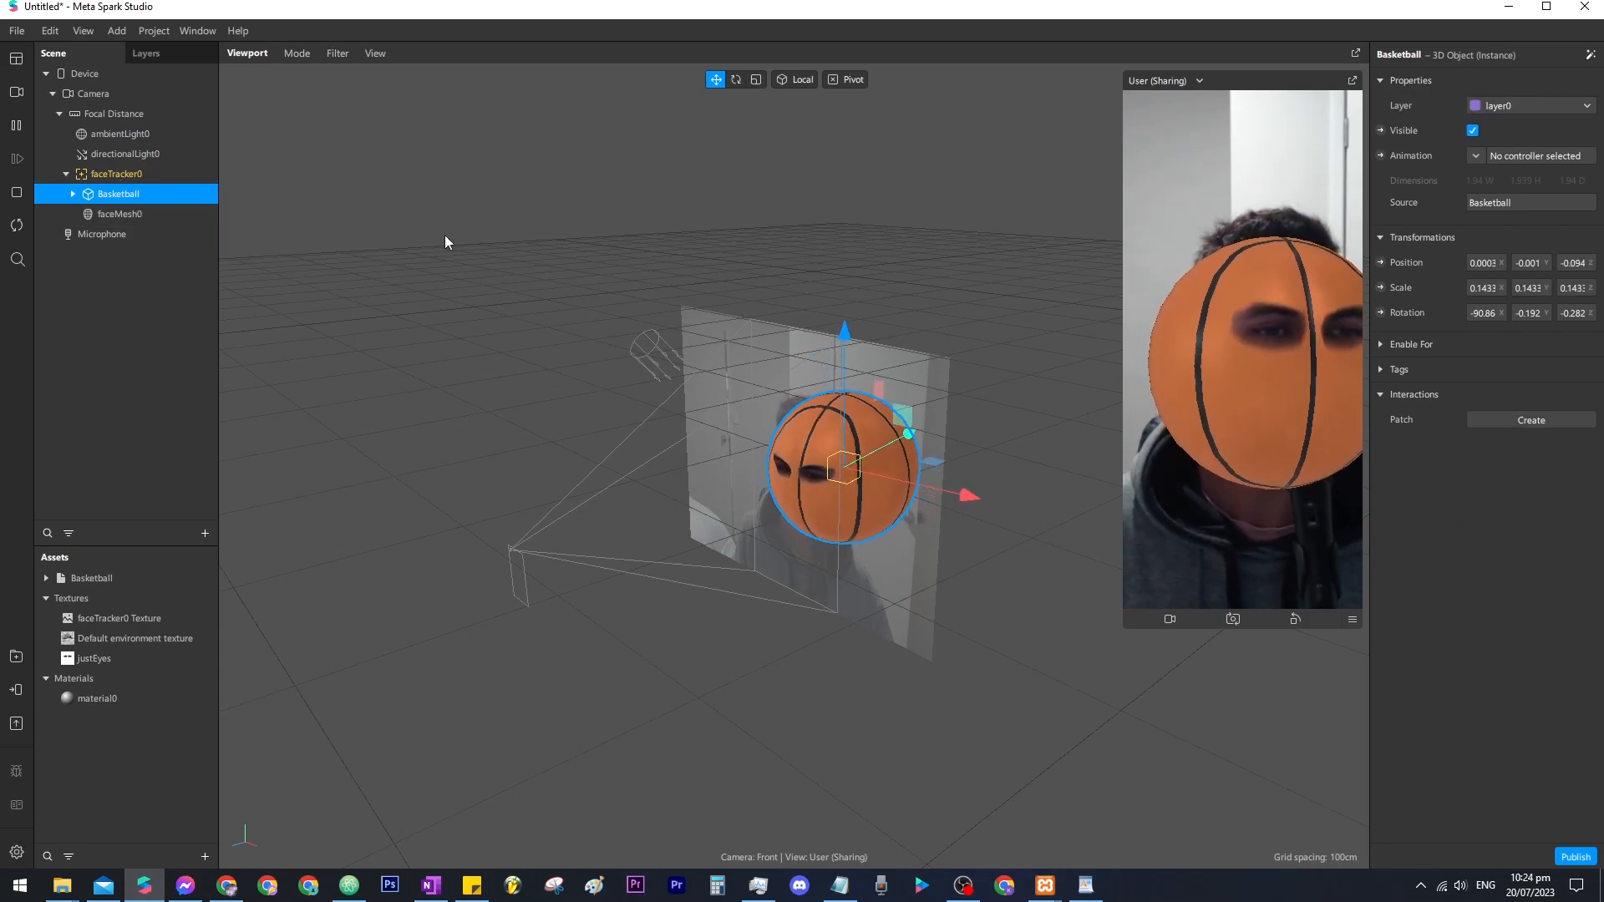
Scale the face mesh up uniformly to 1.32 and move it back to a Z position of about 0.044.
click(124, 214)
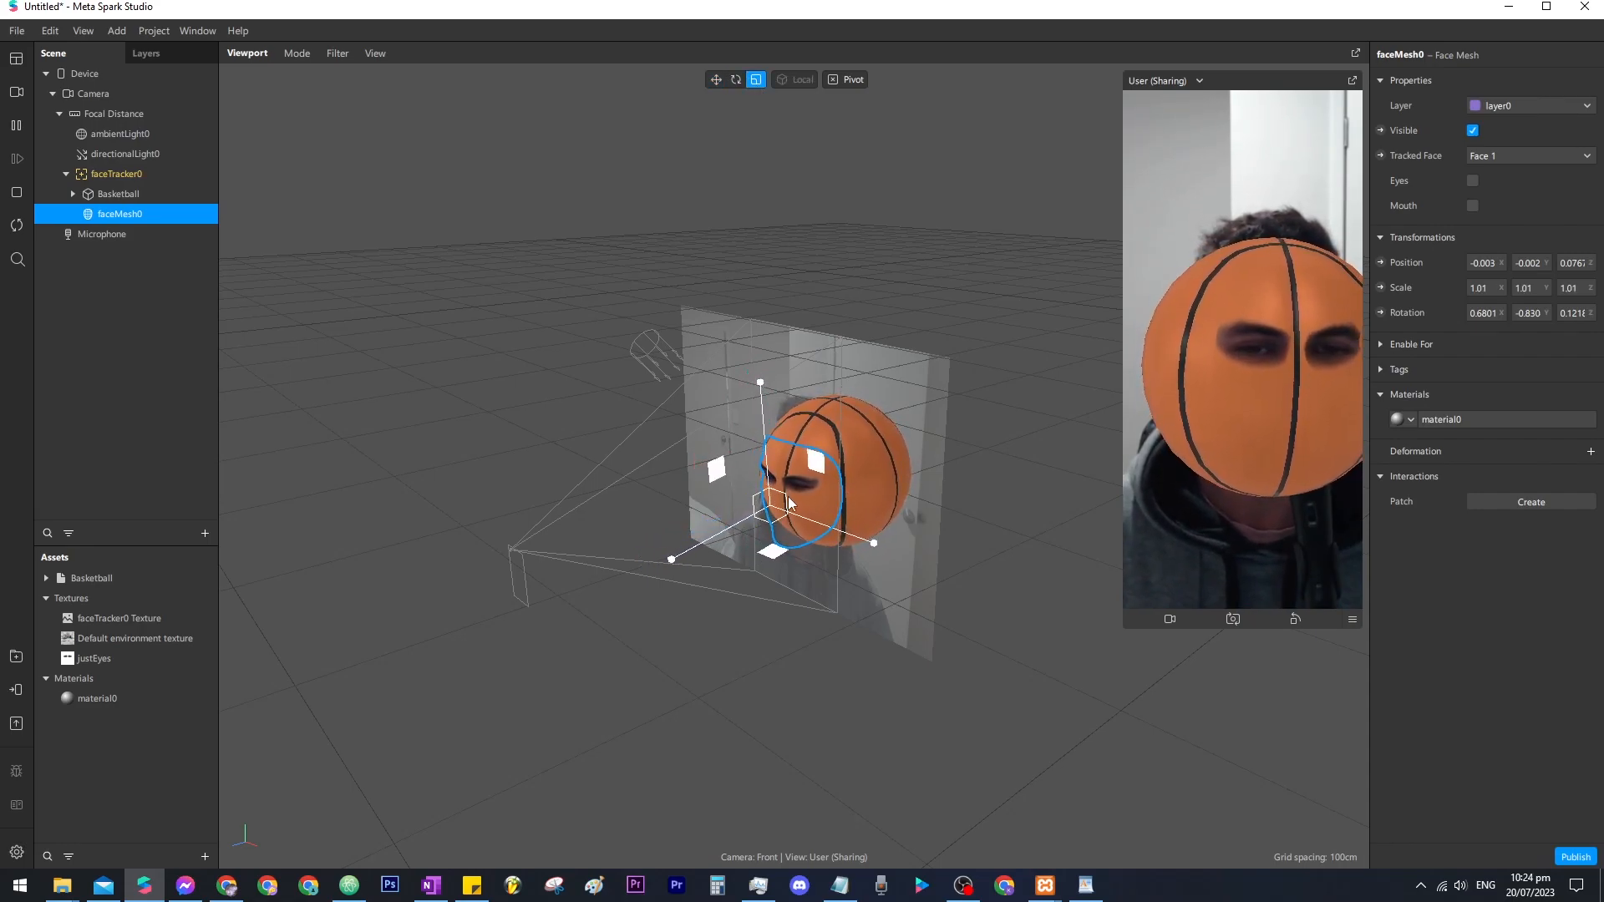
drag(869, 490, 859, 490)
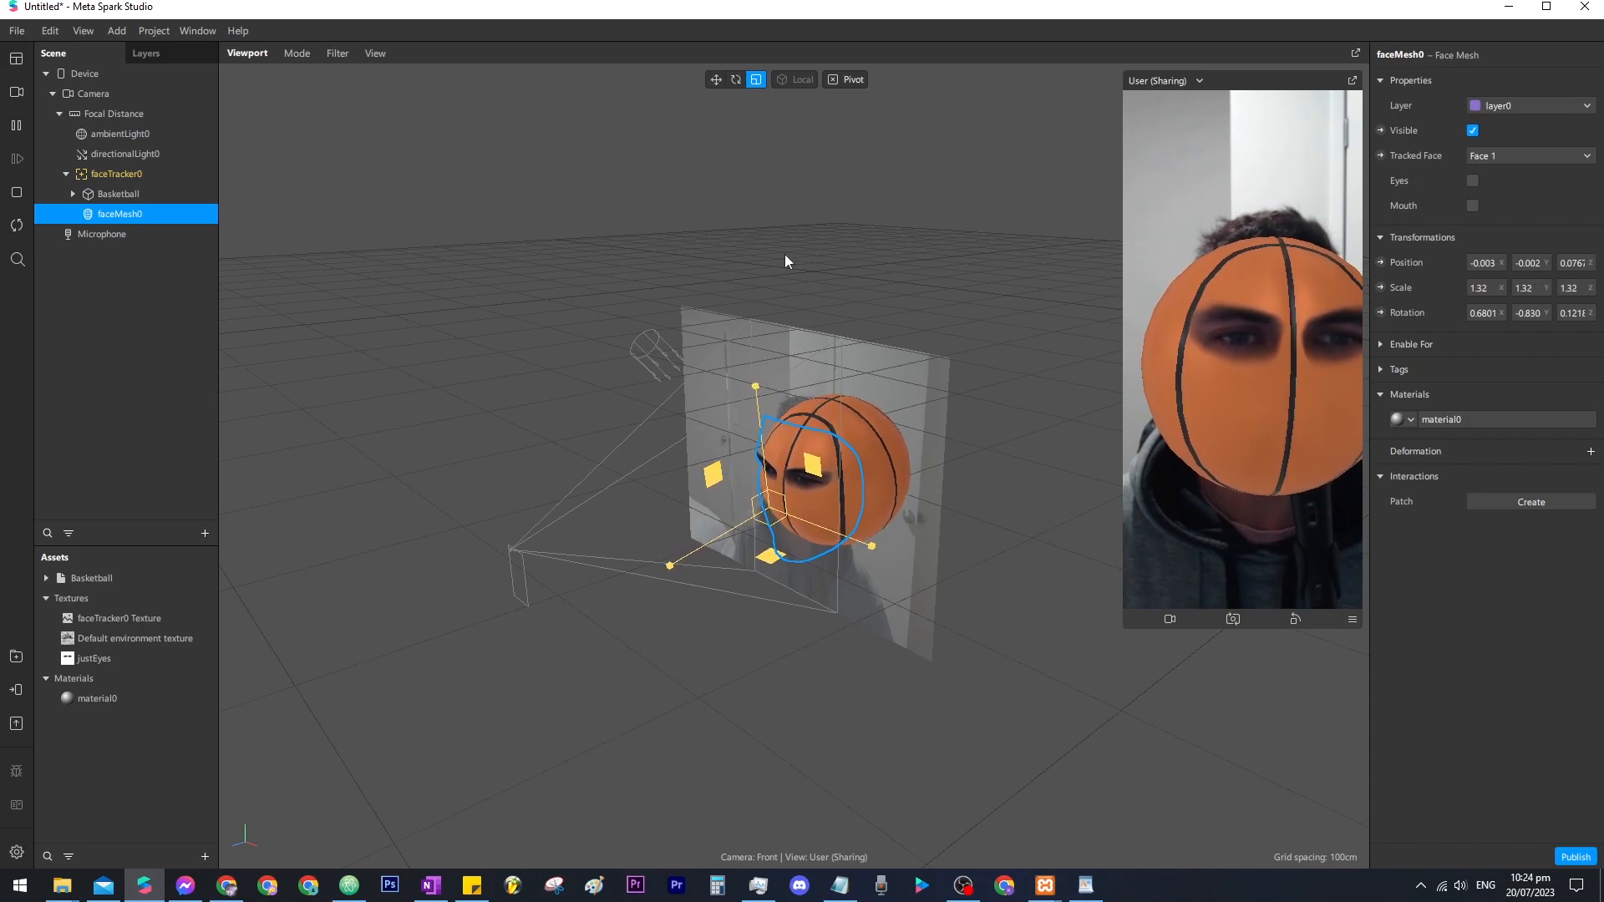
click(716, 80)
drag(705, 468, 723, 462)
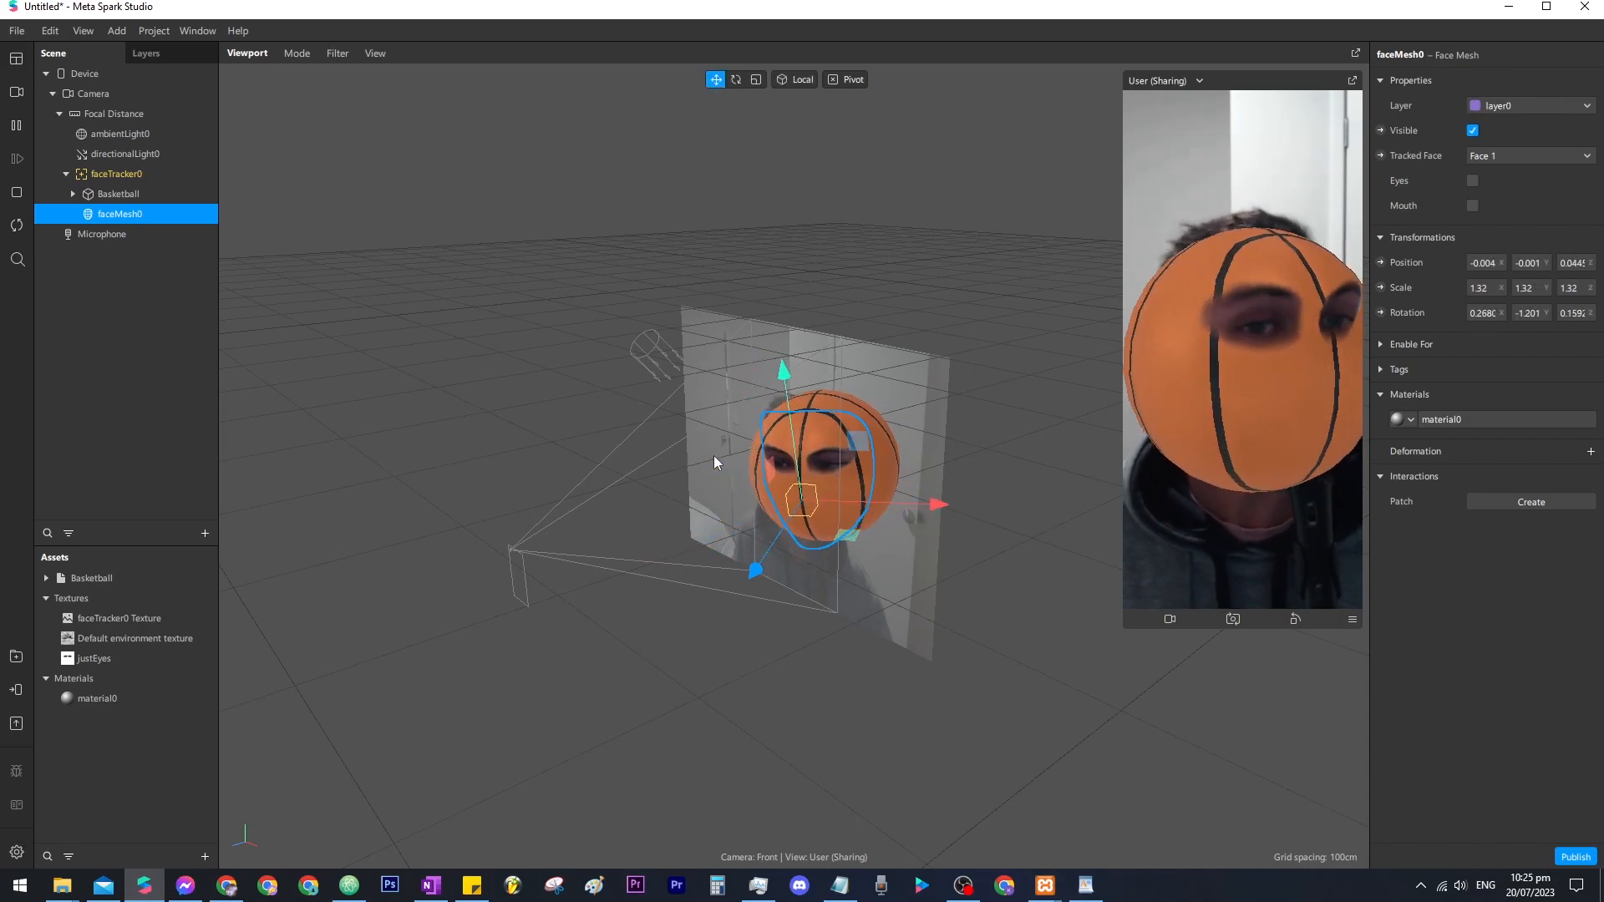
Move faceMesh0 forward to a Z position of about 0.065 and duplicate it.
drag(694, 514, 689, 516)
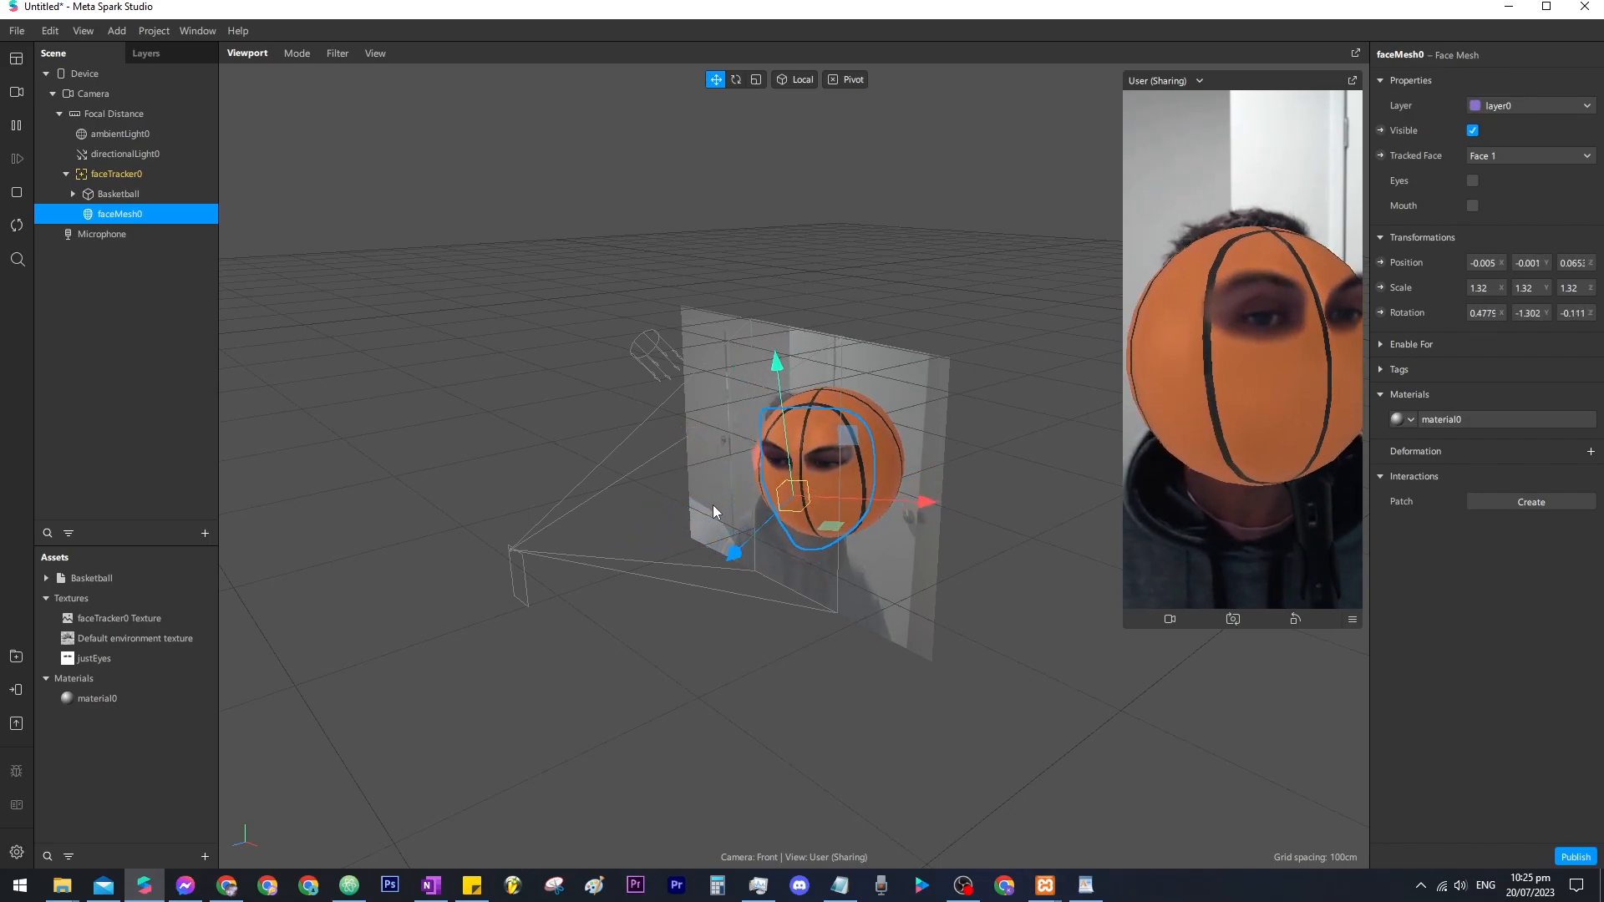
click(142, 195)
click(125, 217)
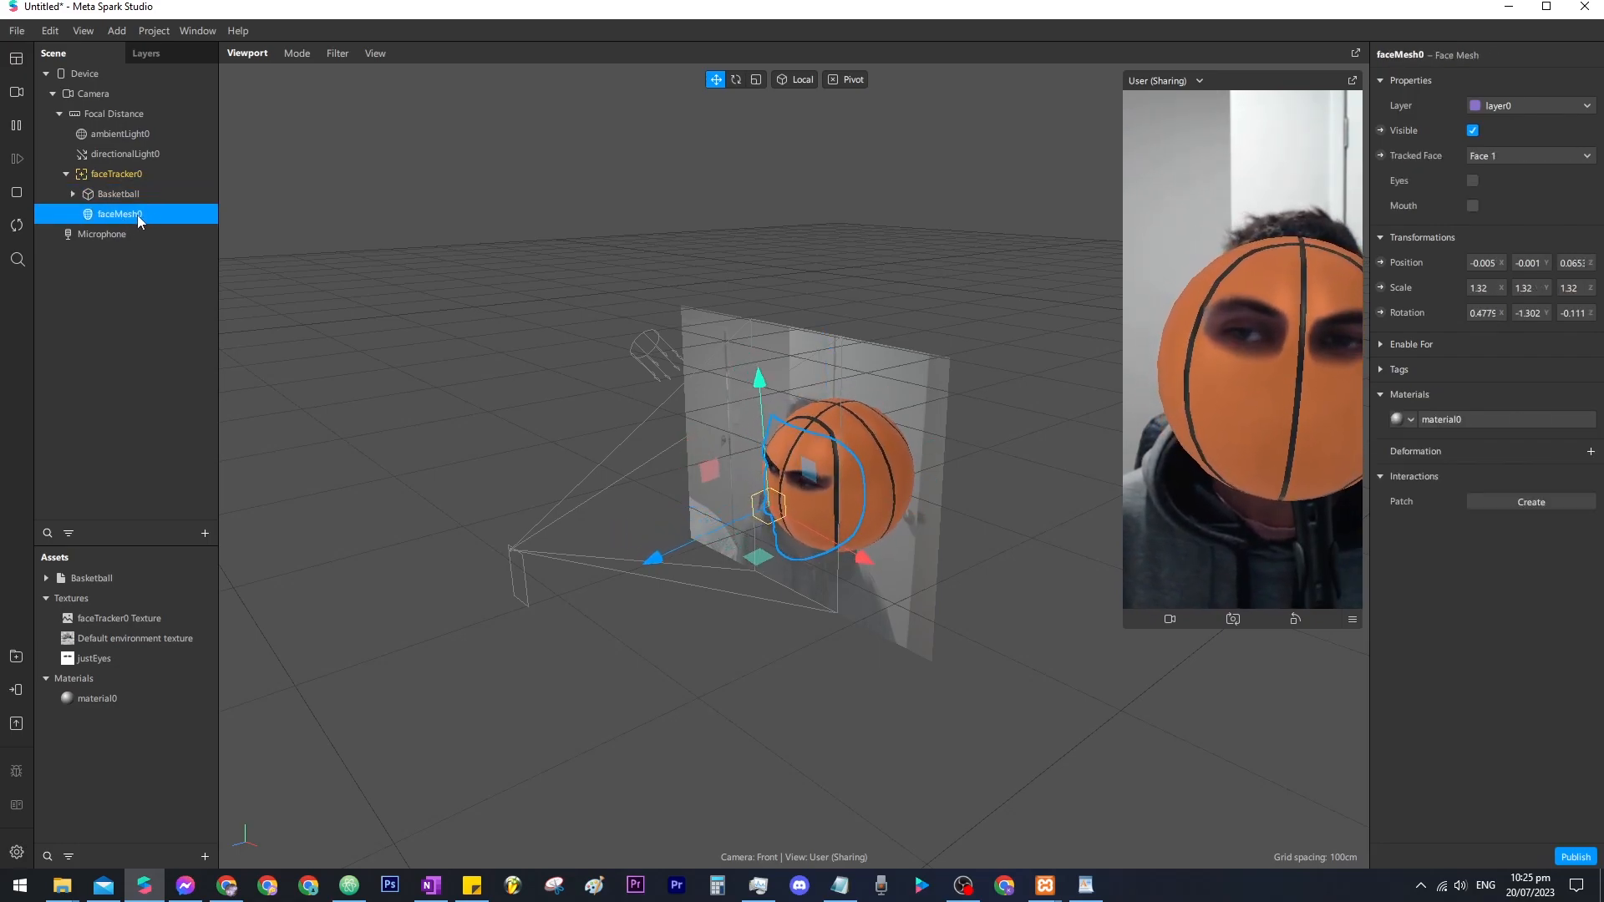
key(ctrl+d)
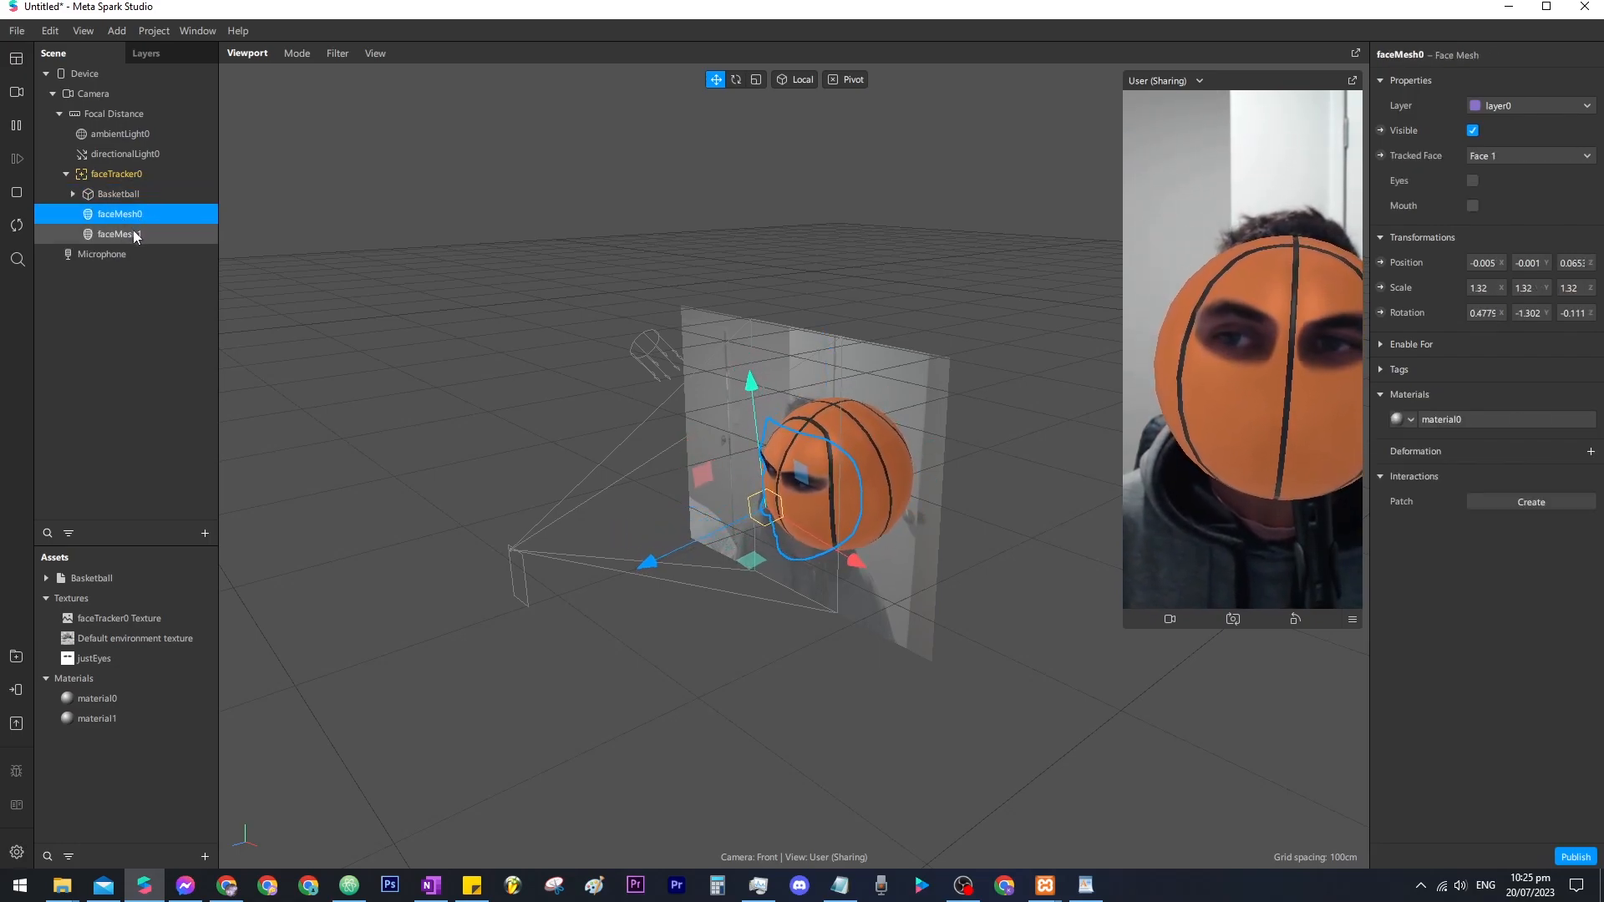
click(133, 233)
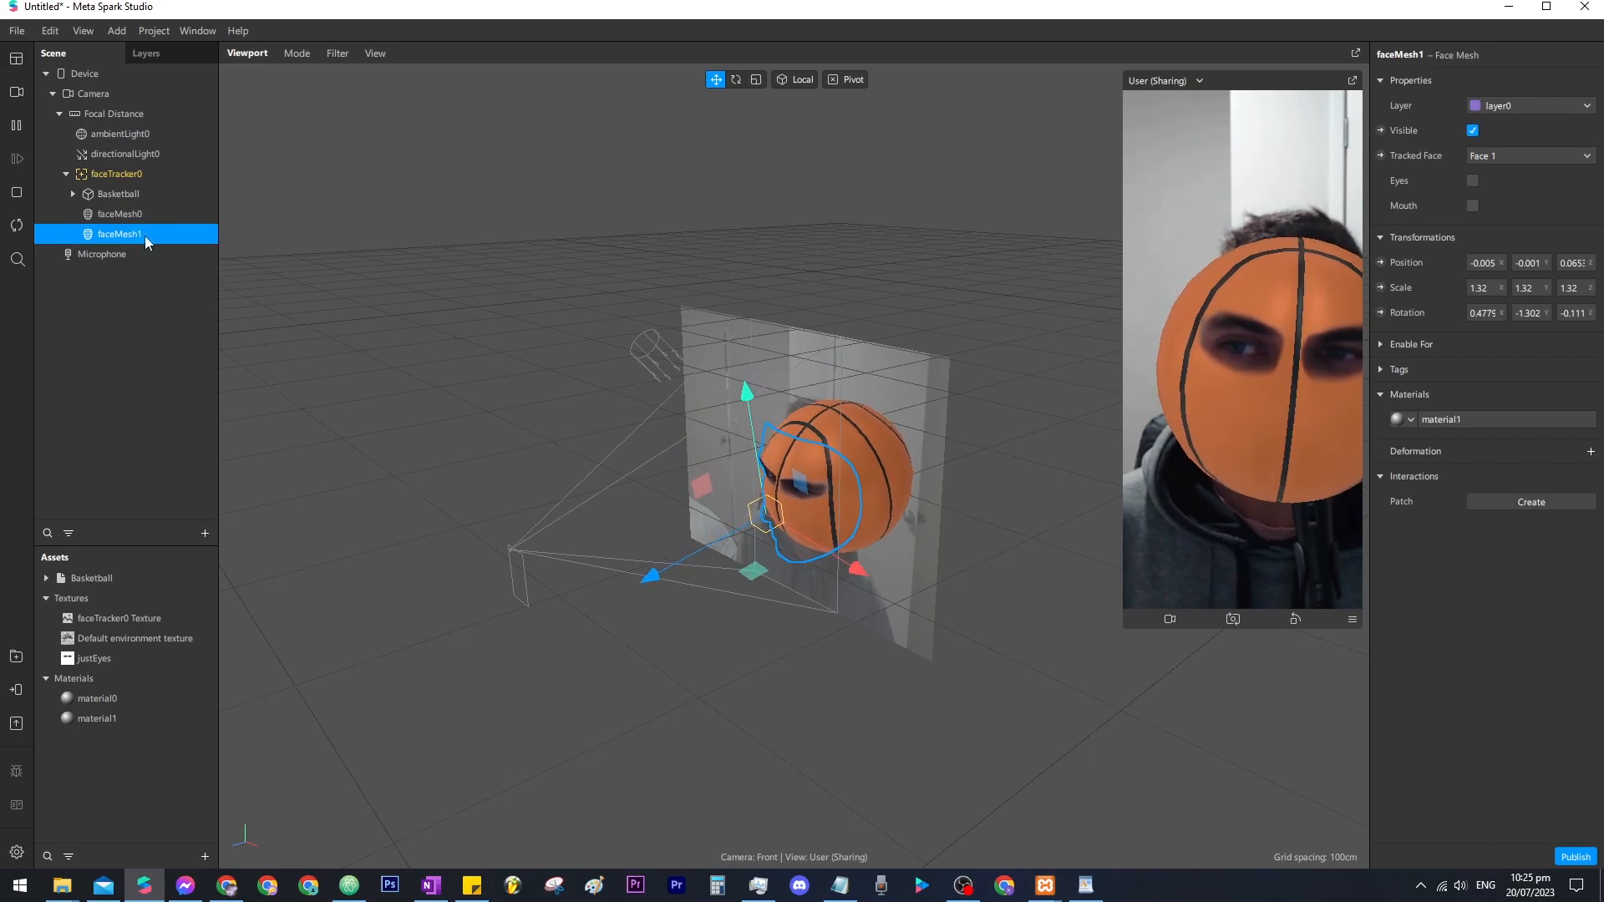
Replace the alpha texture of material1 with the justMouth image from the v2face3 folder.
click(127, 718)
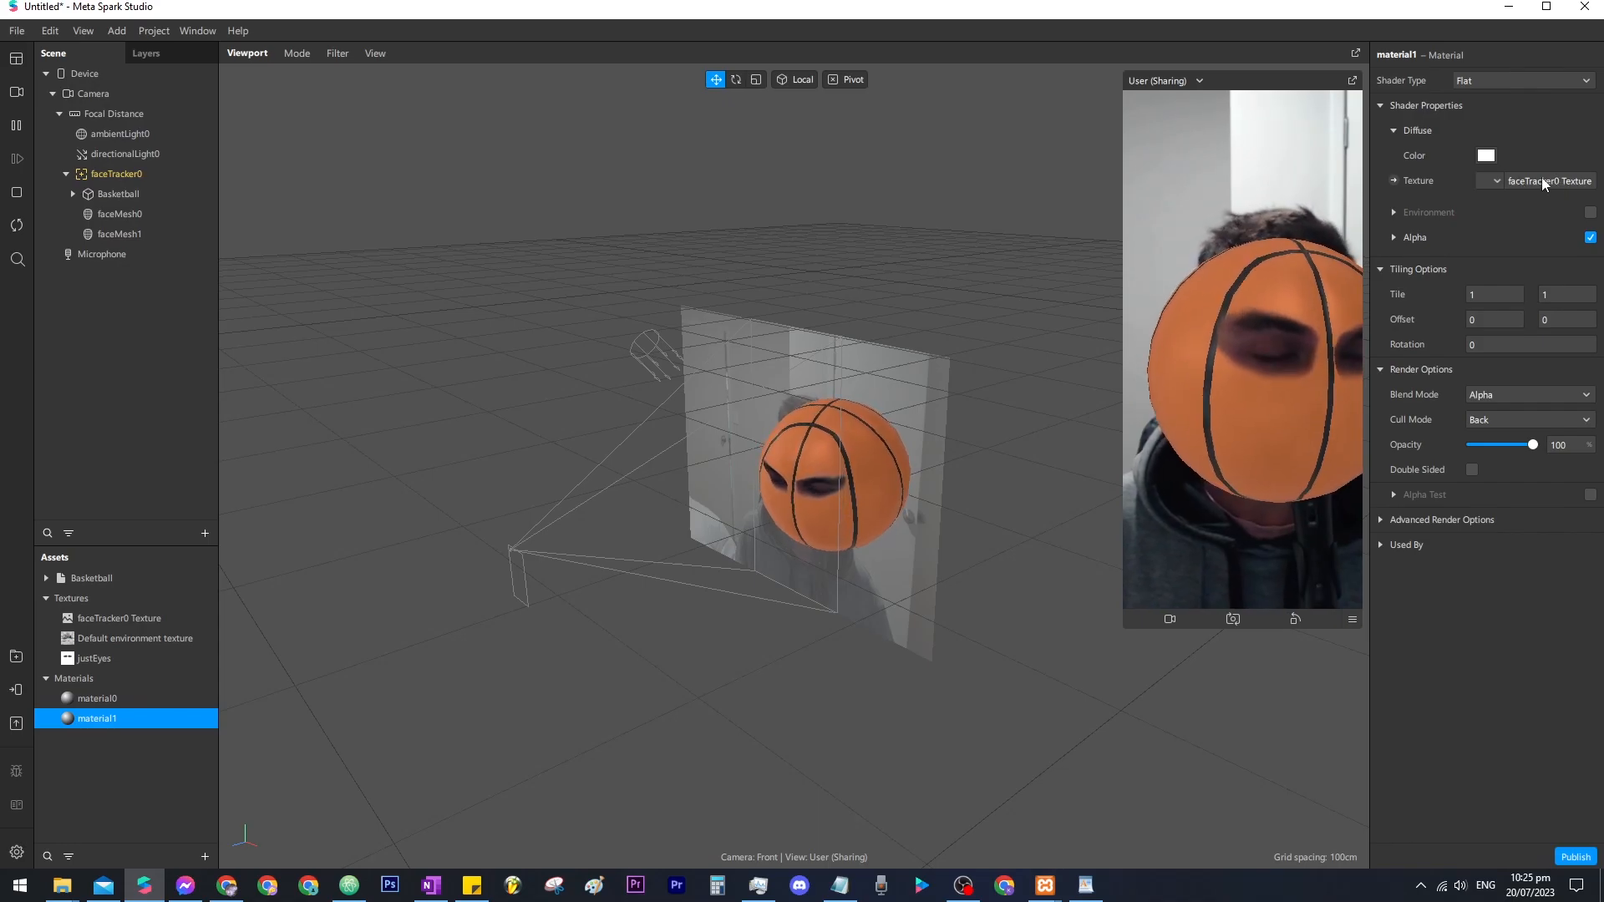
click(1394, 237)
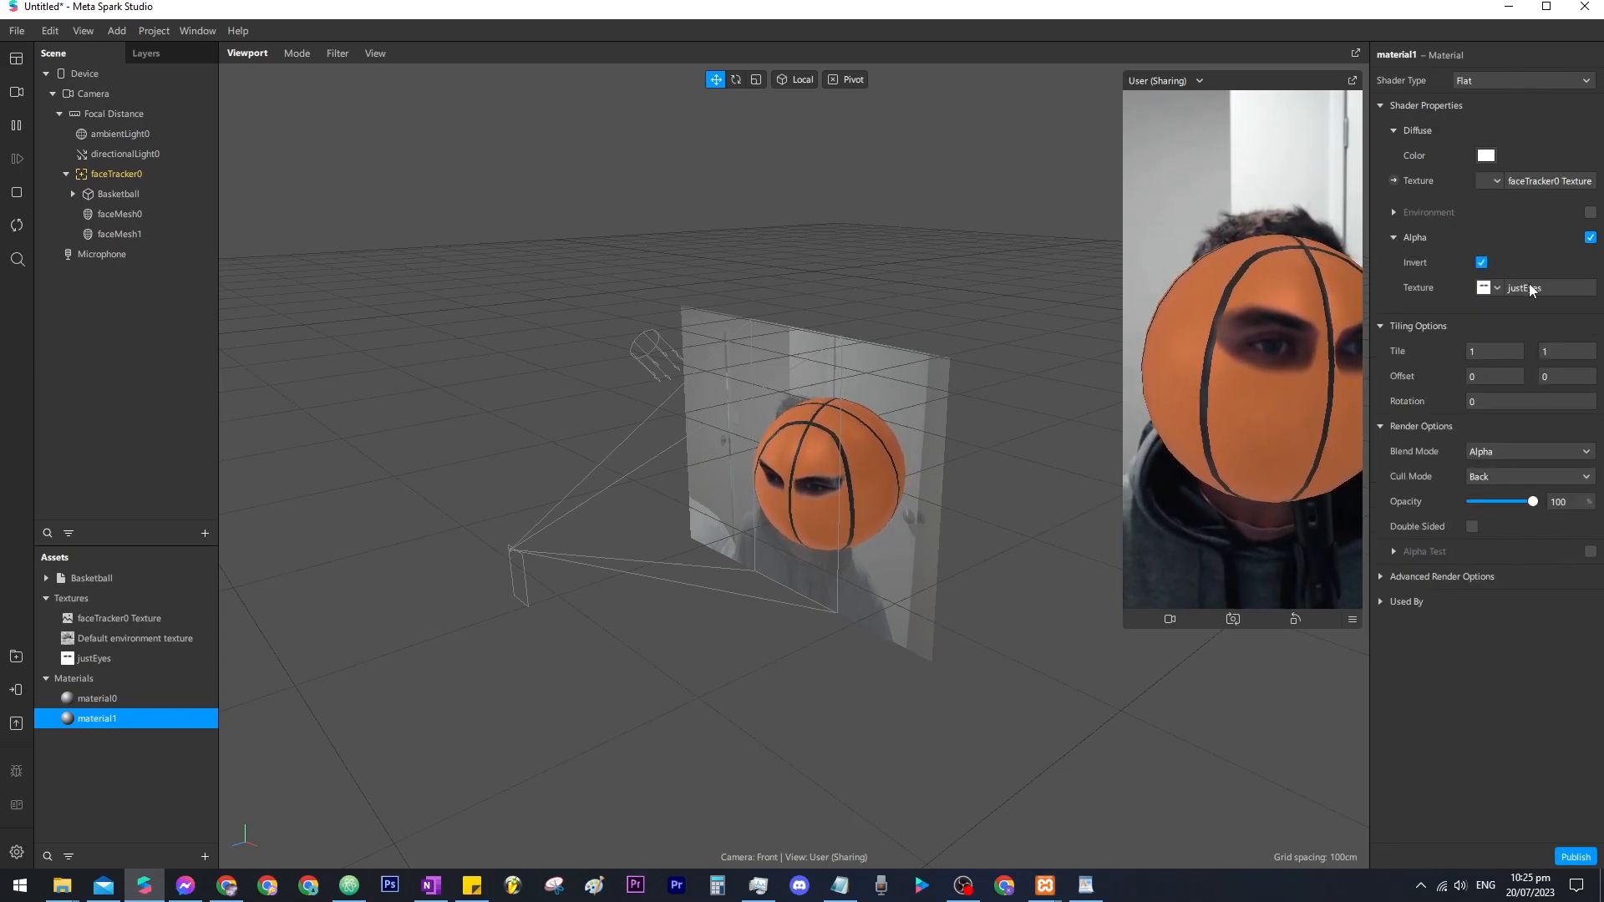
click(1496, 287)
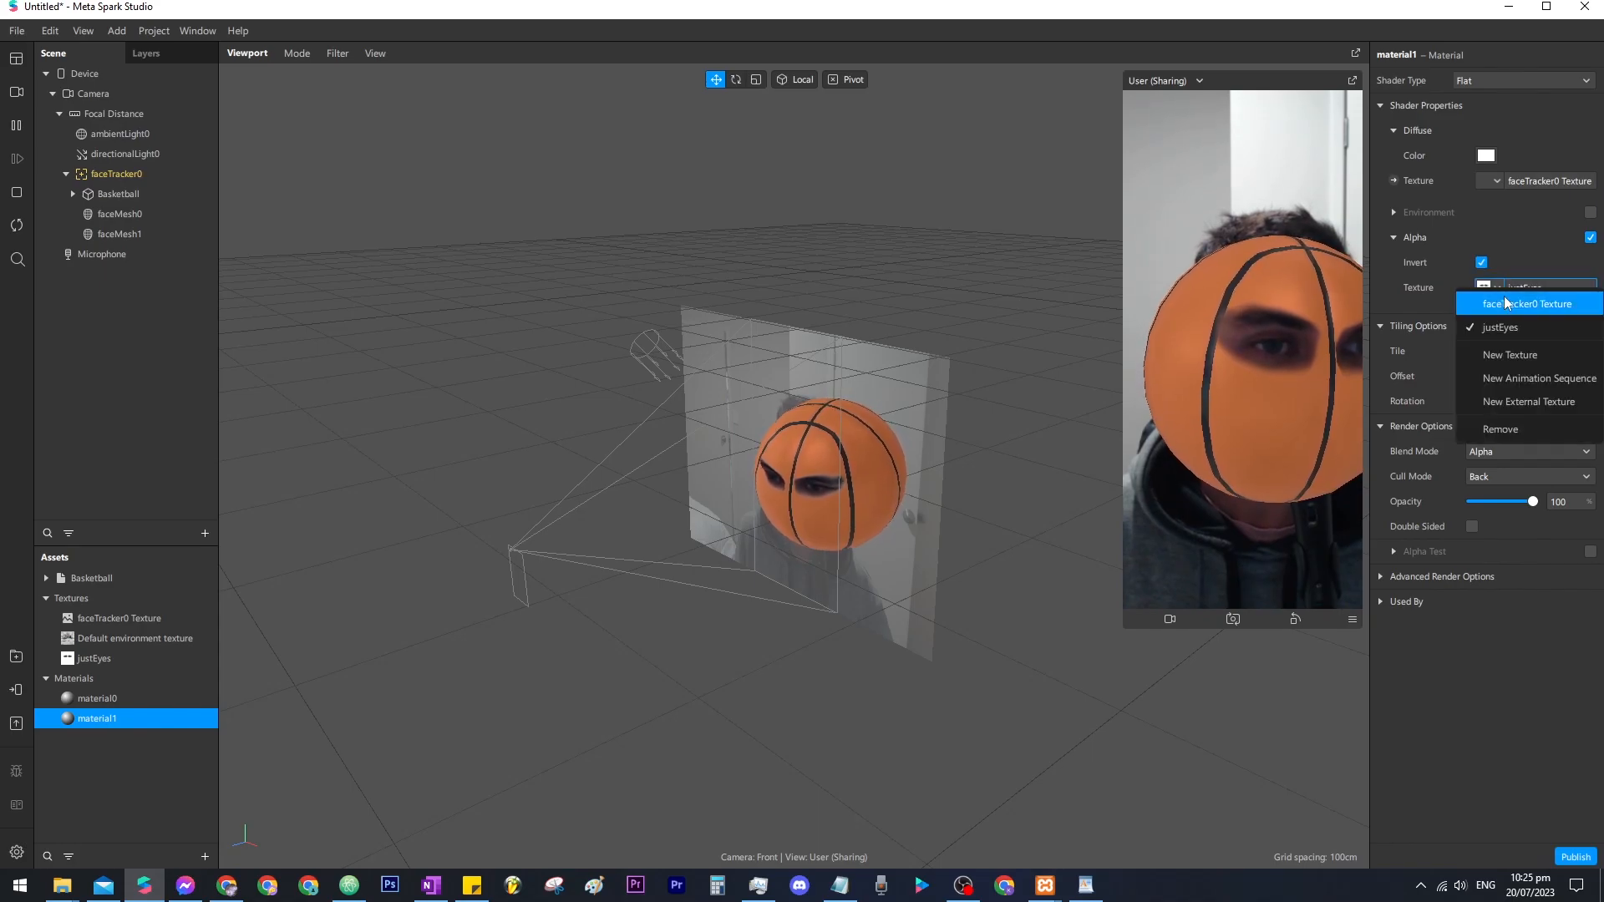
click(1517, 359)
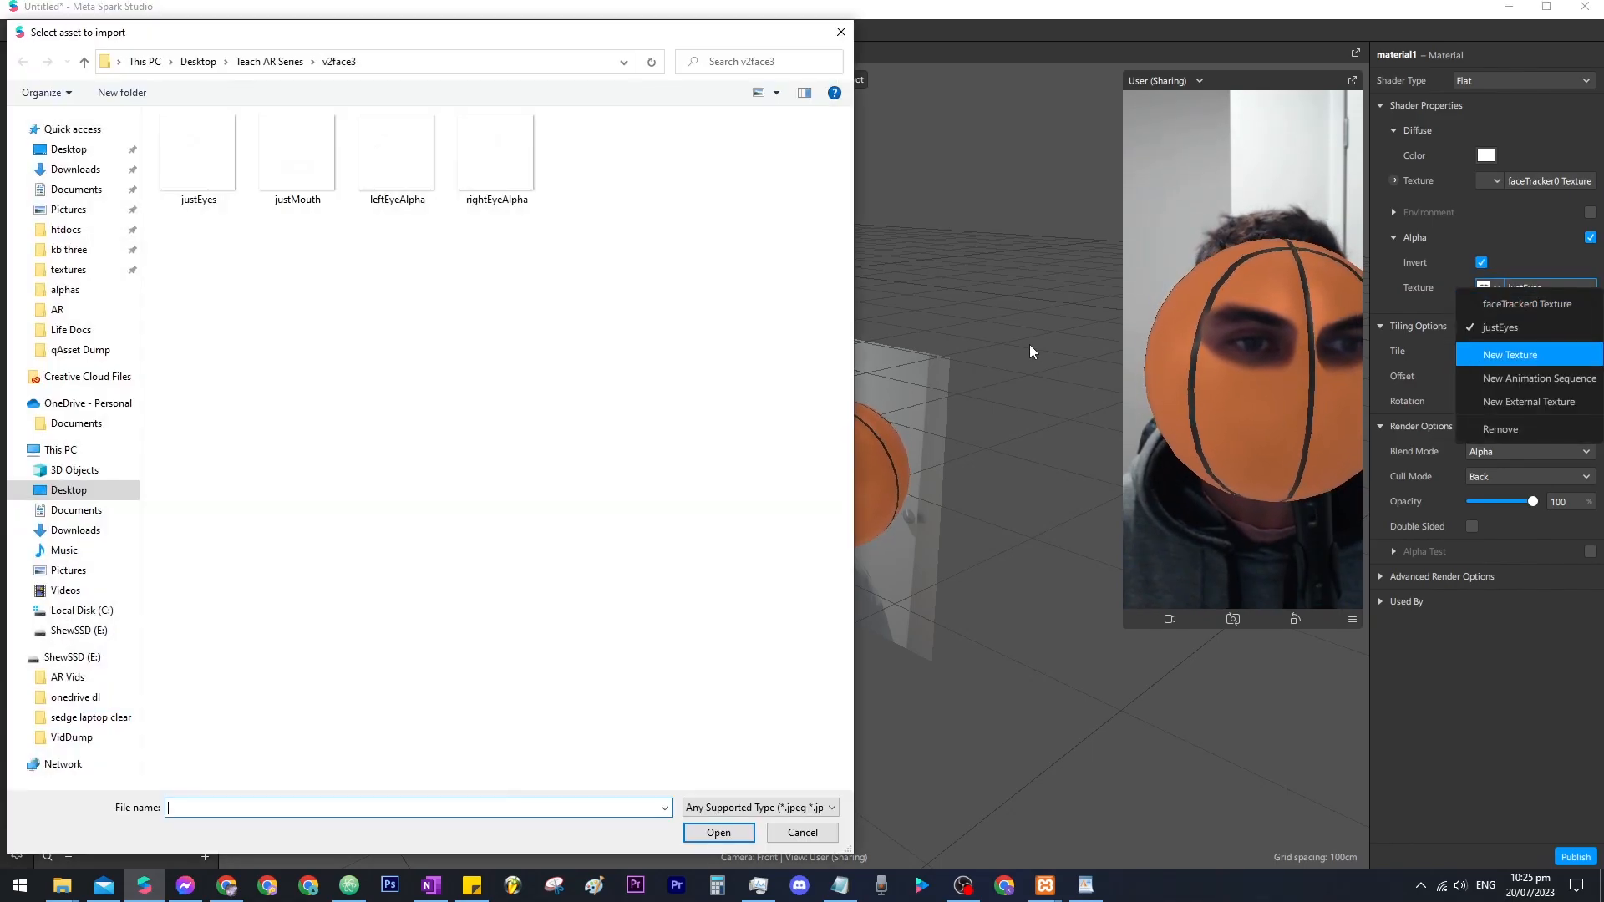
click(313, 165)
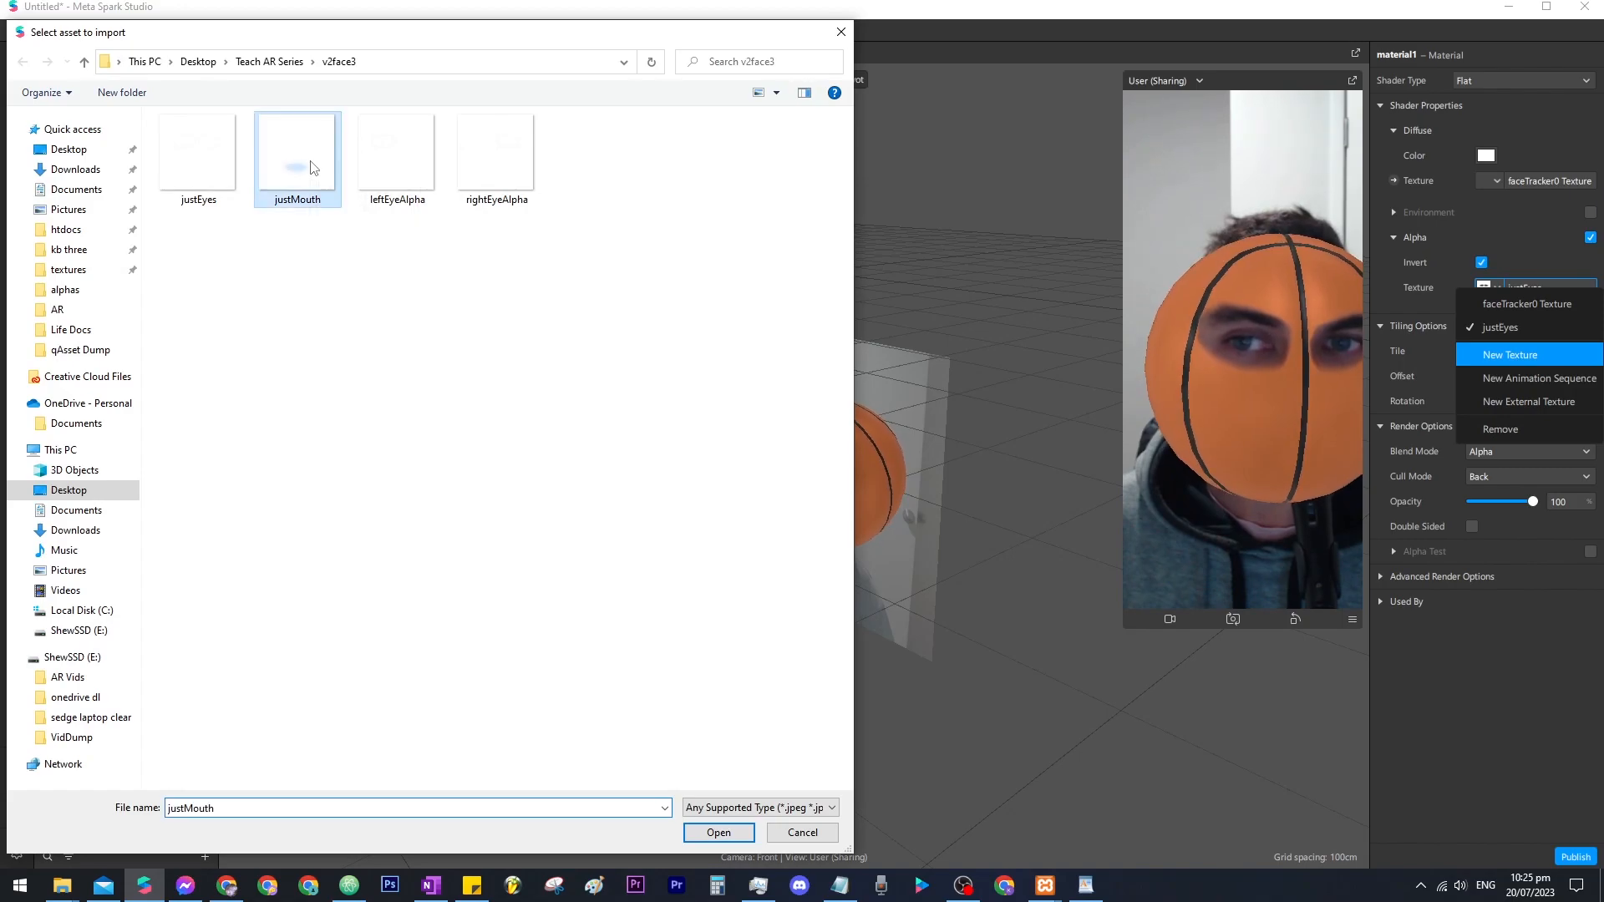
click(719, 833)
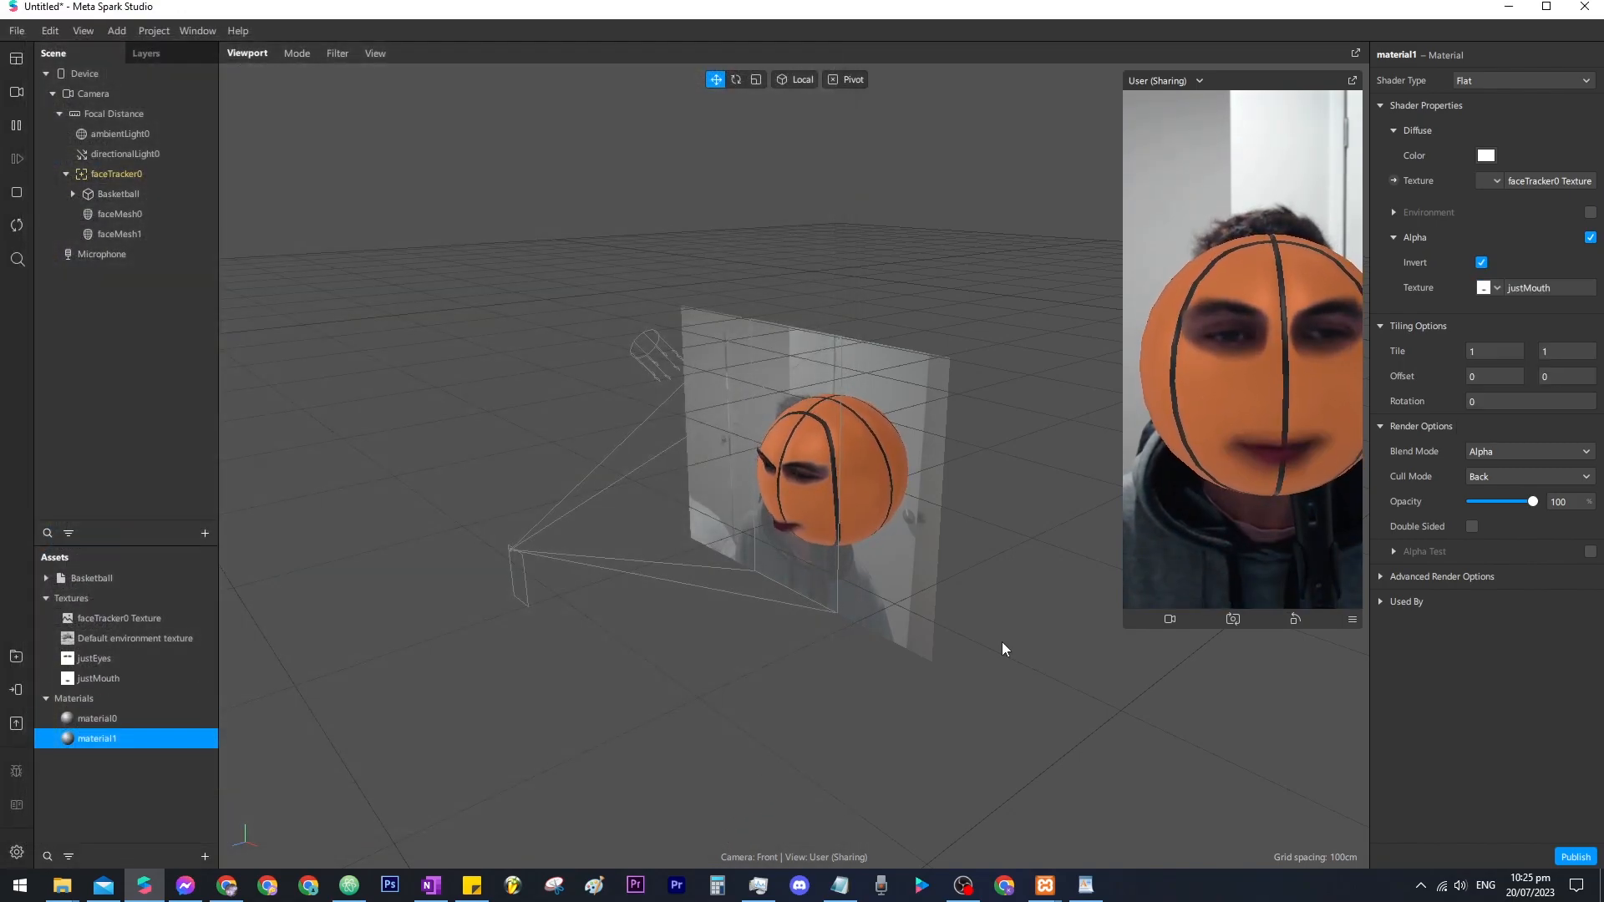
Scale faceMesh1 up uniformly to about 2.44 and move it to about 0.053 in Y and 0.084 in Z.
click(167, 232)
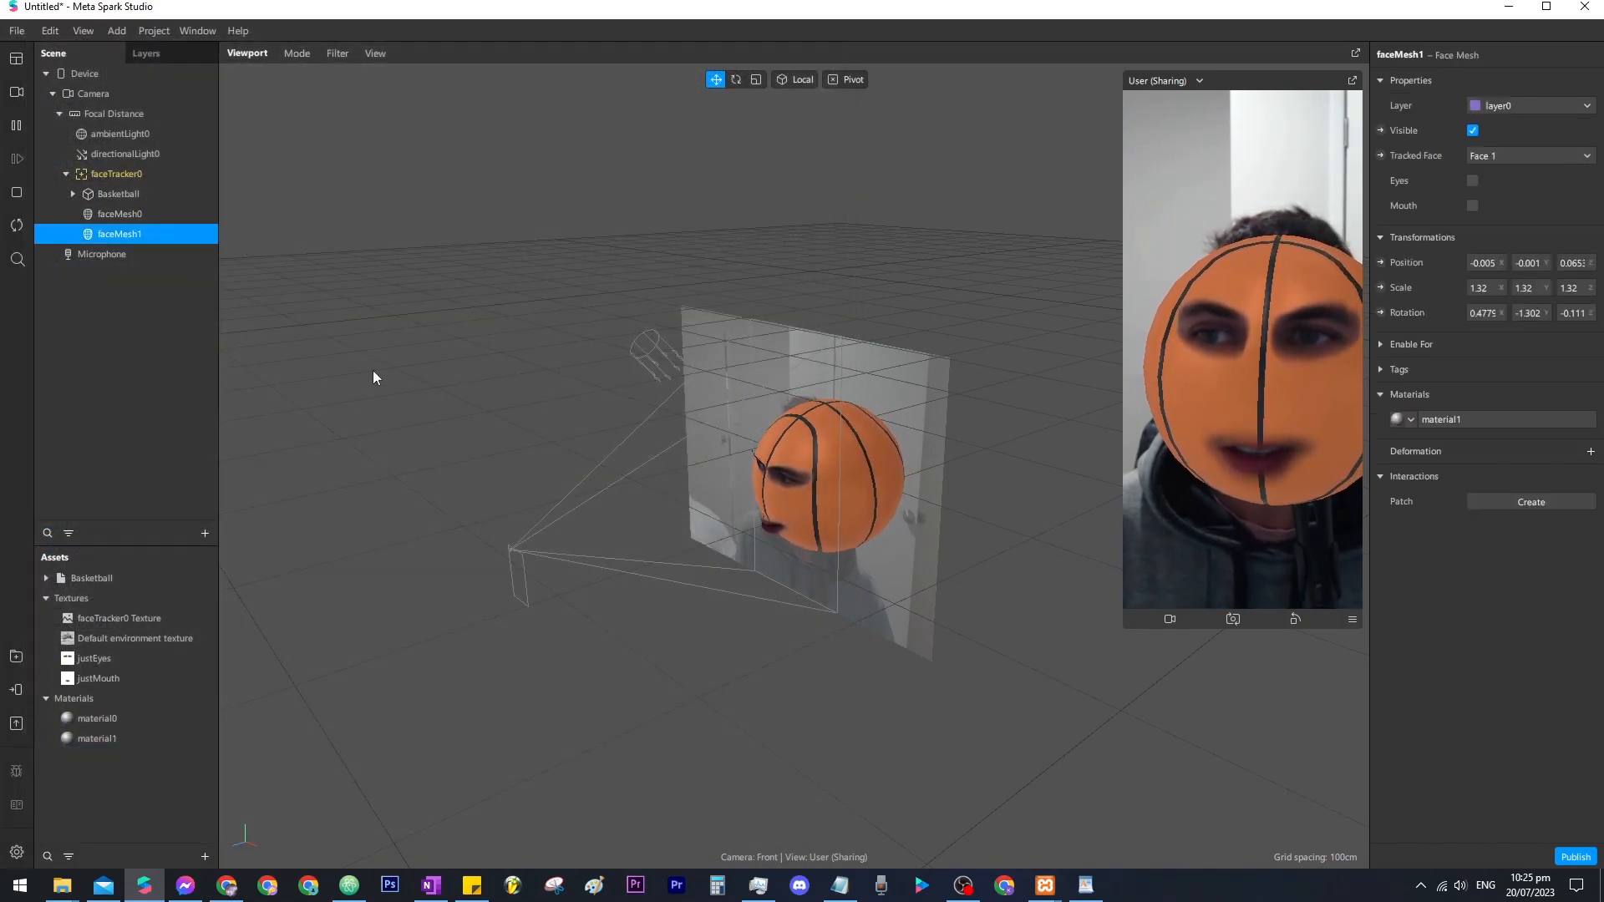
click(755, 80)
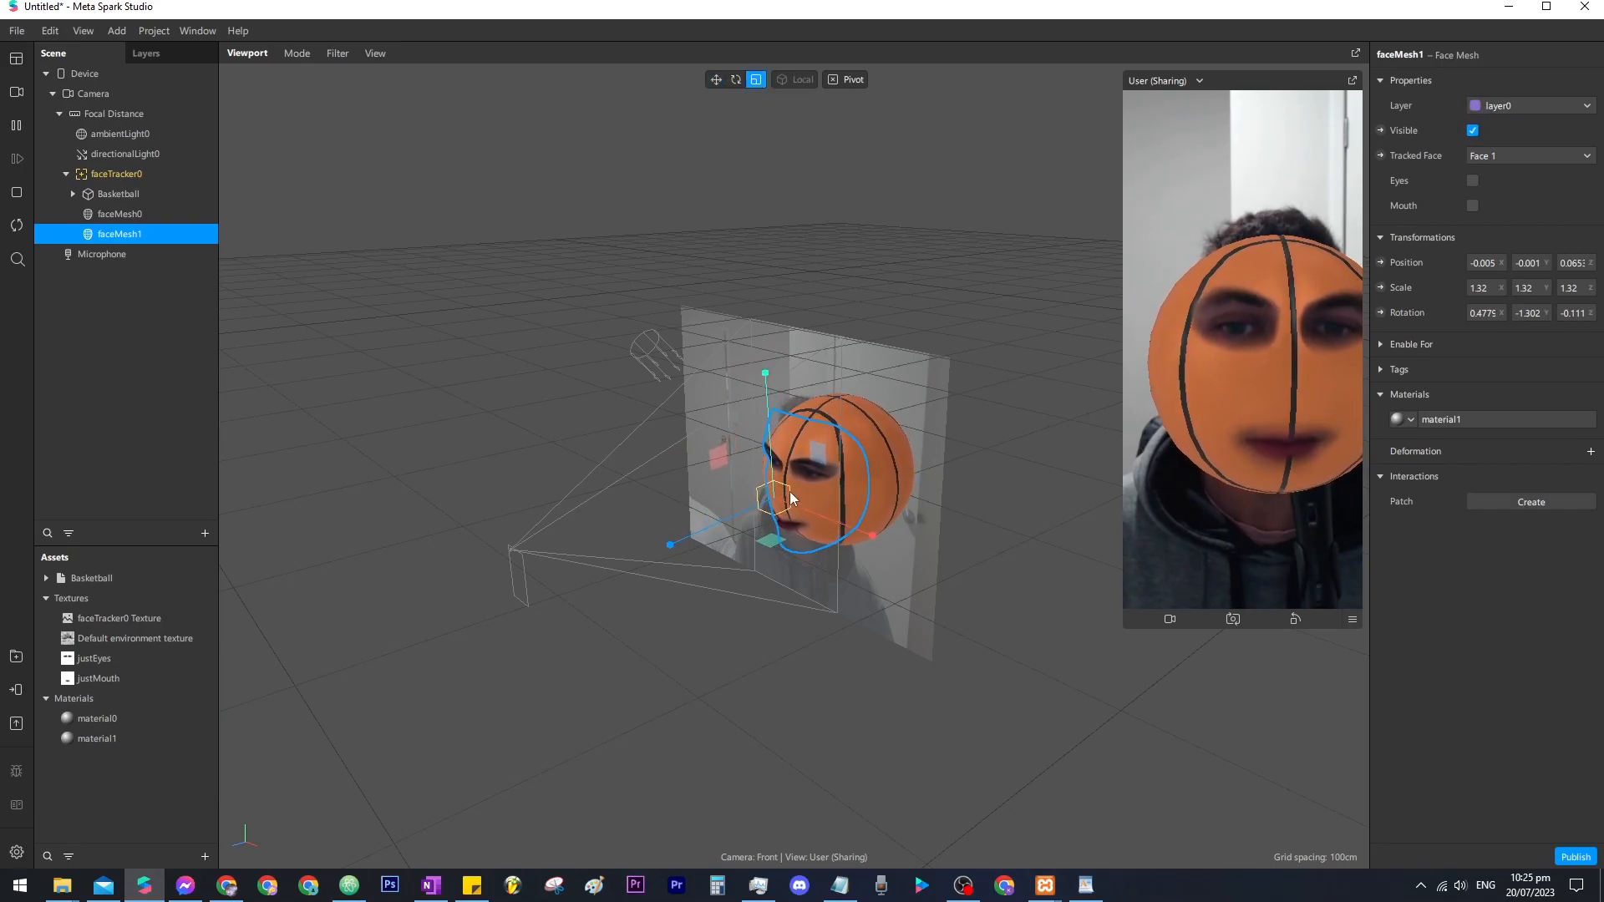
drag(779, 500, 969, 473)
click(716, 79)
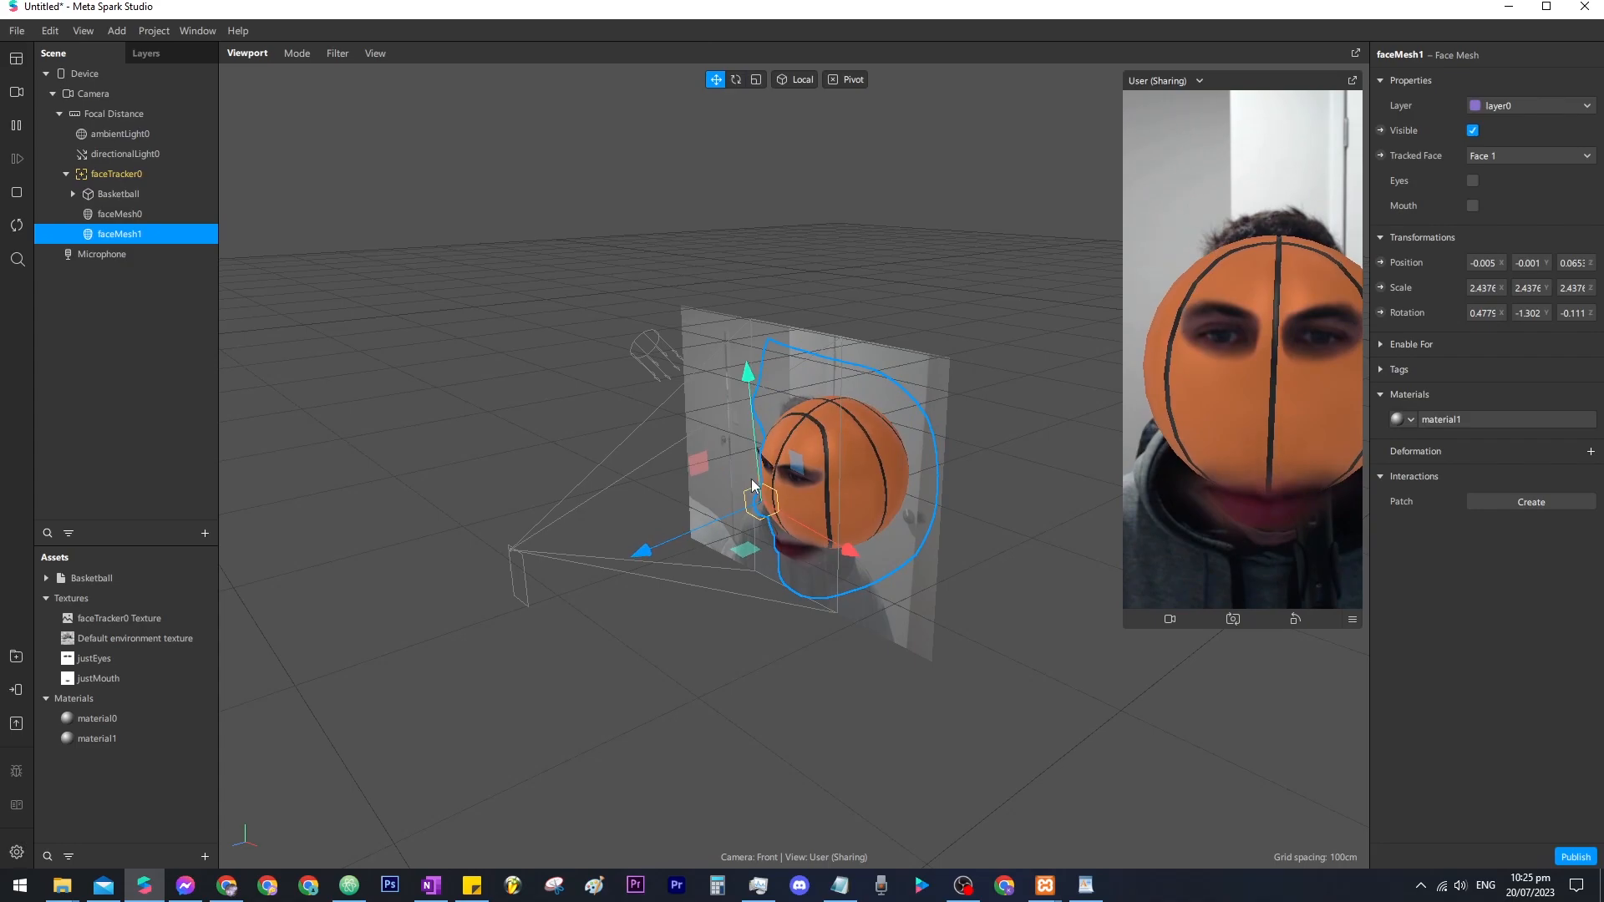
mouse_move(753, 433)
mouse_down()
mouse_move(765, 378)
mouse_move(669, 491)
mouse_move(730, 412)
mouse_up()
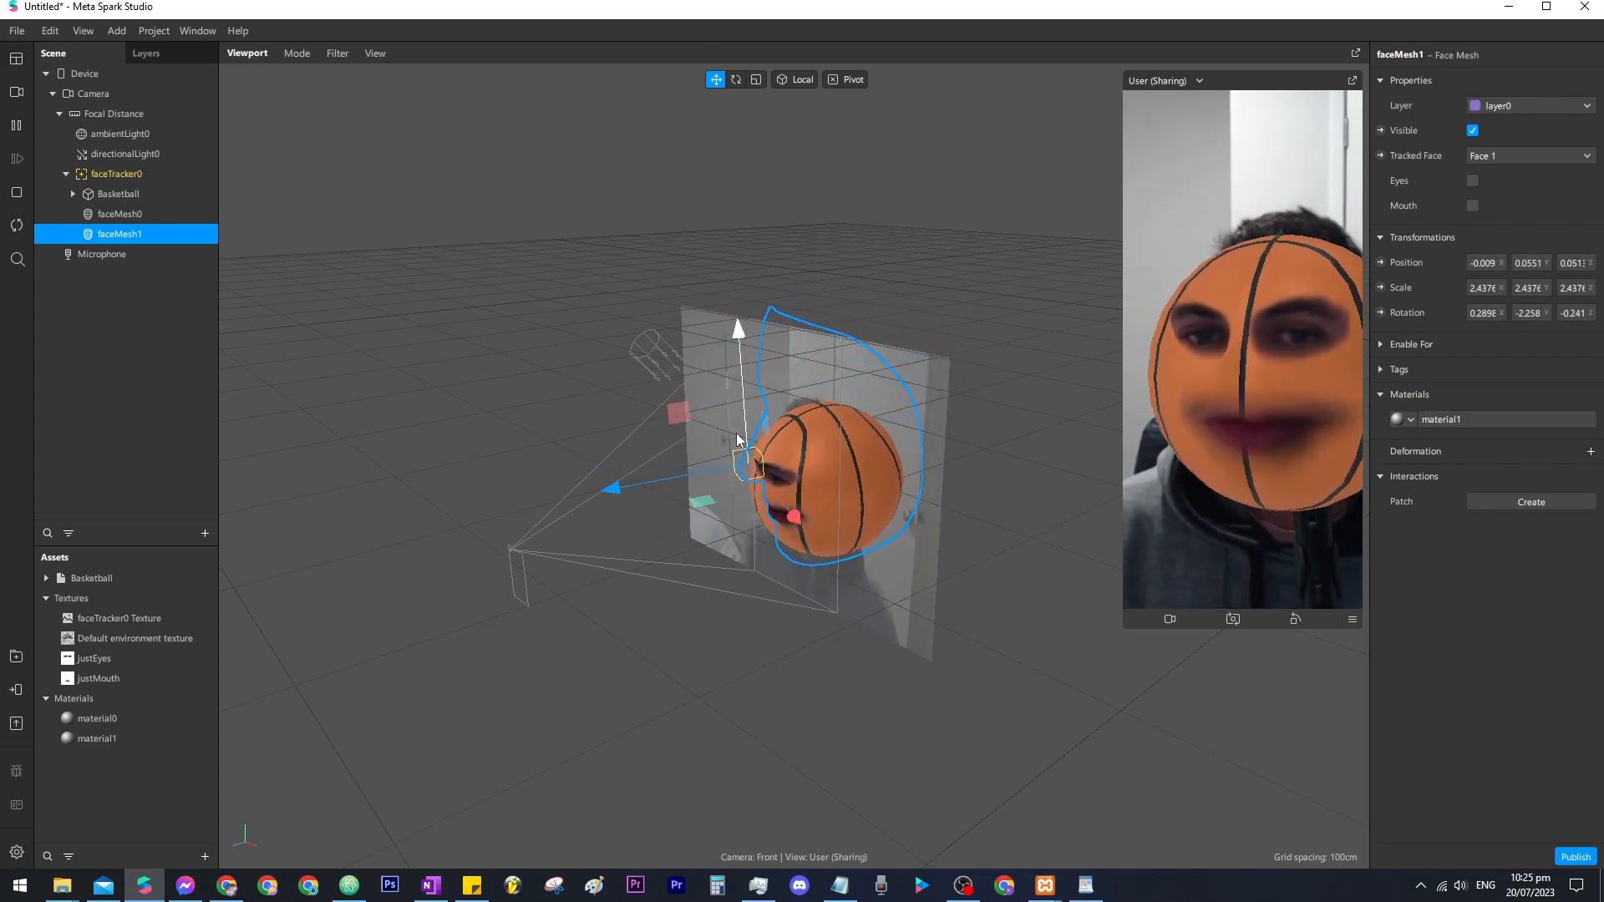
mouse_move(679, 427)
mouse_down()
mouse_move(655, 434)
mouse_move(669, 428)
mouse_up()
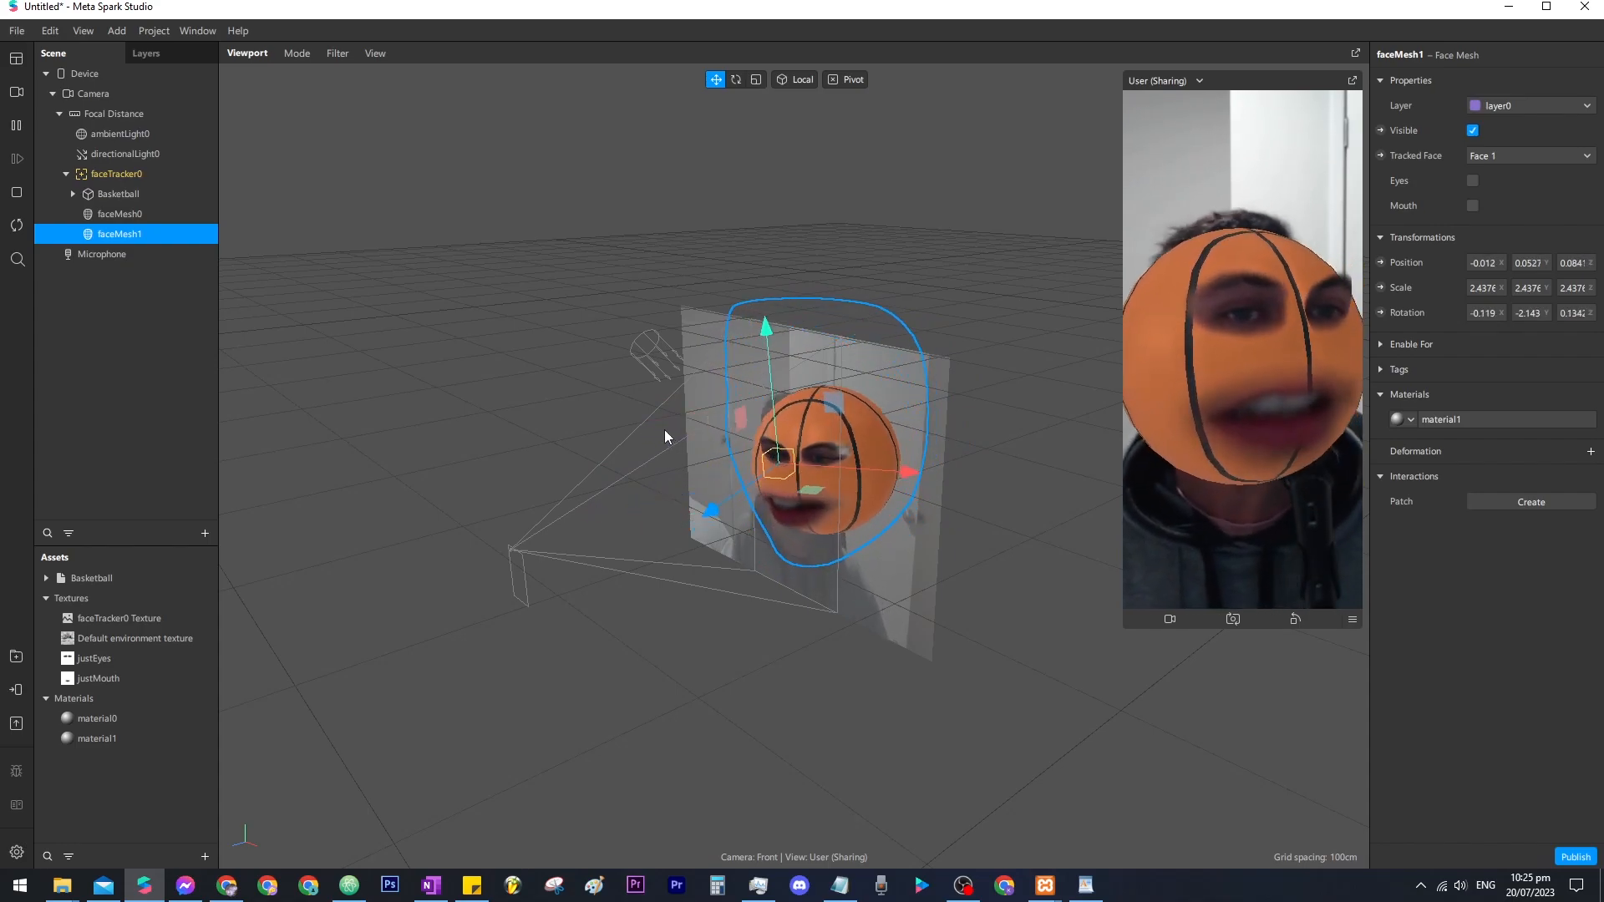
Insert a Rectangle object into the scene.
click(127, 316)
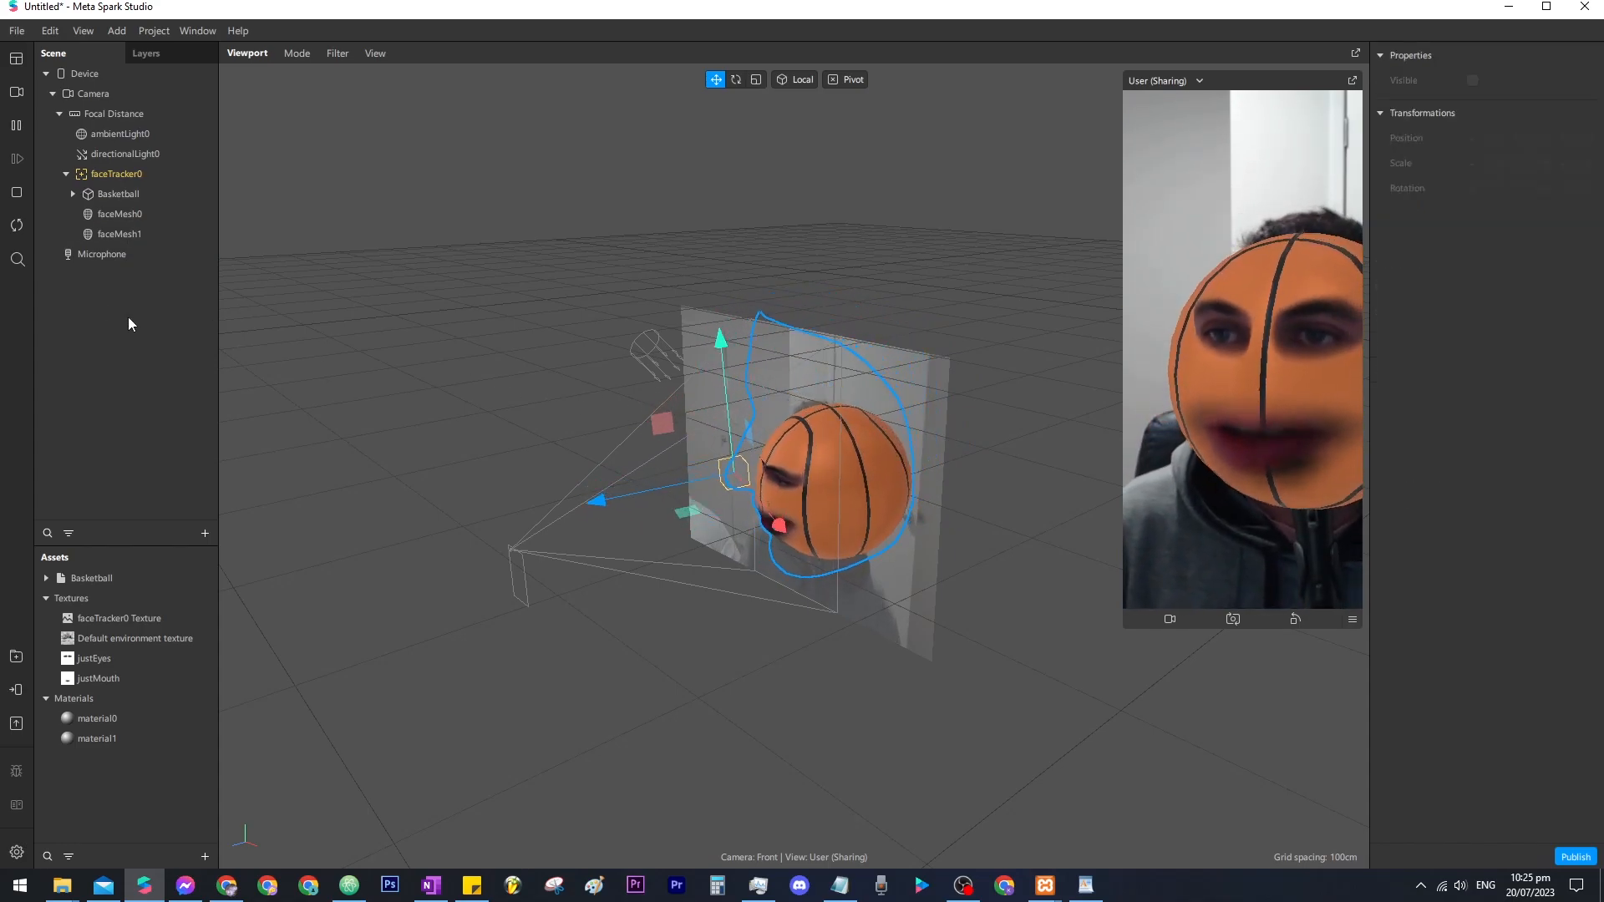
click(205, 533)
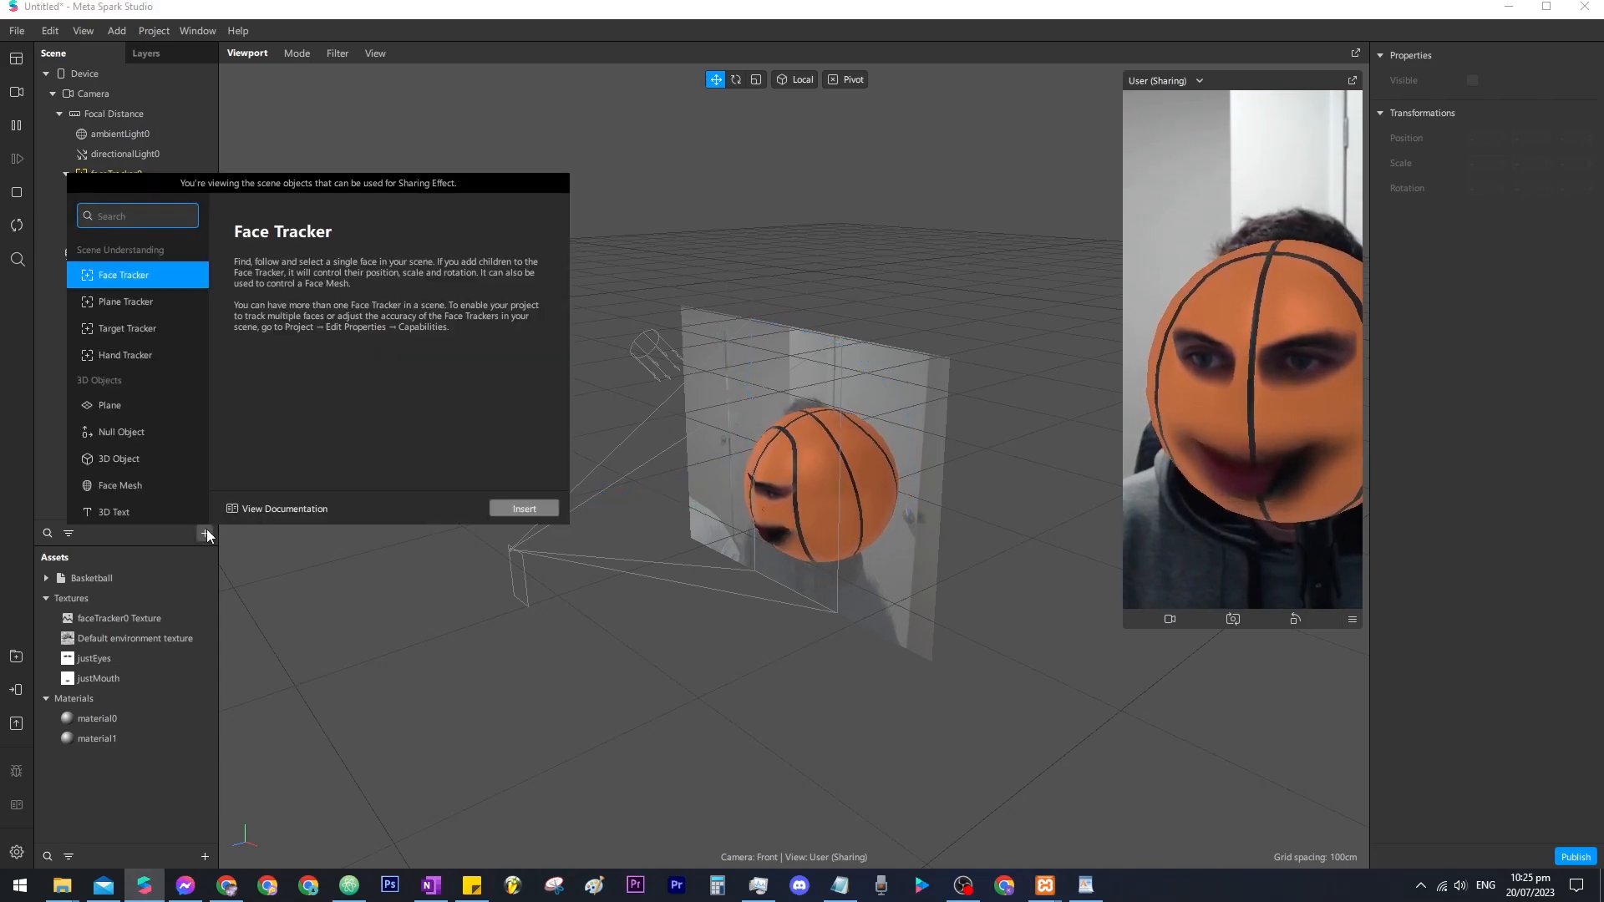
text(re)
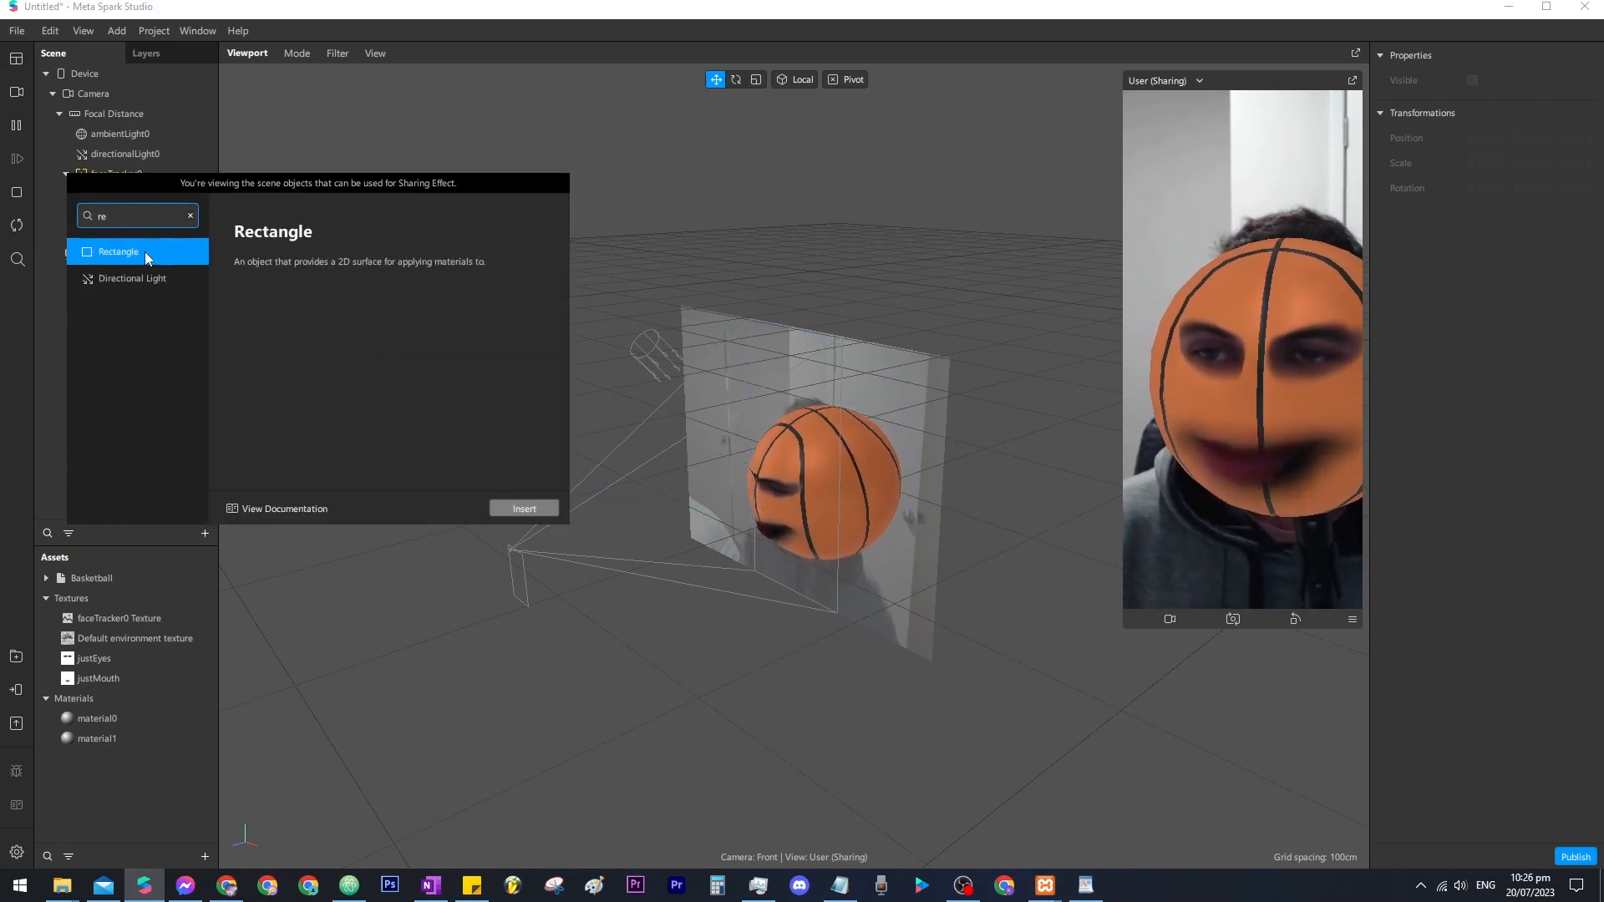
double_click(144, 253)
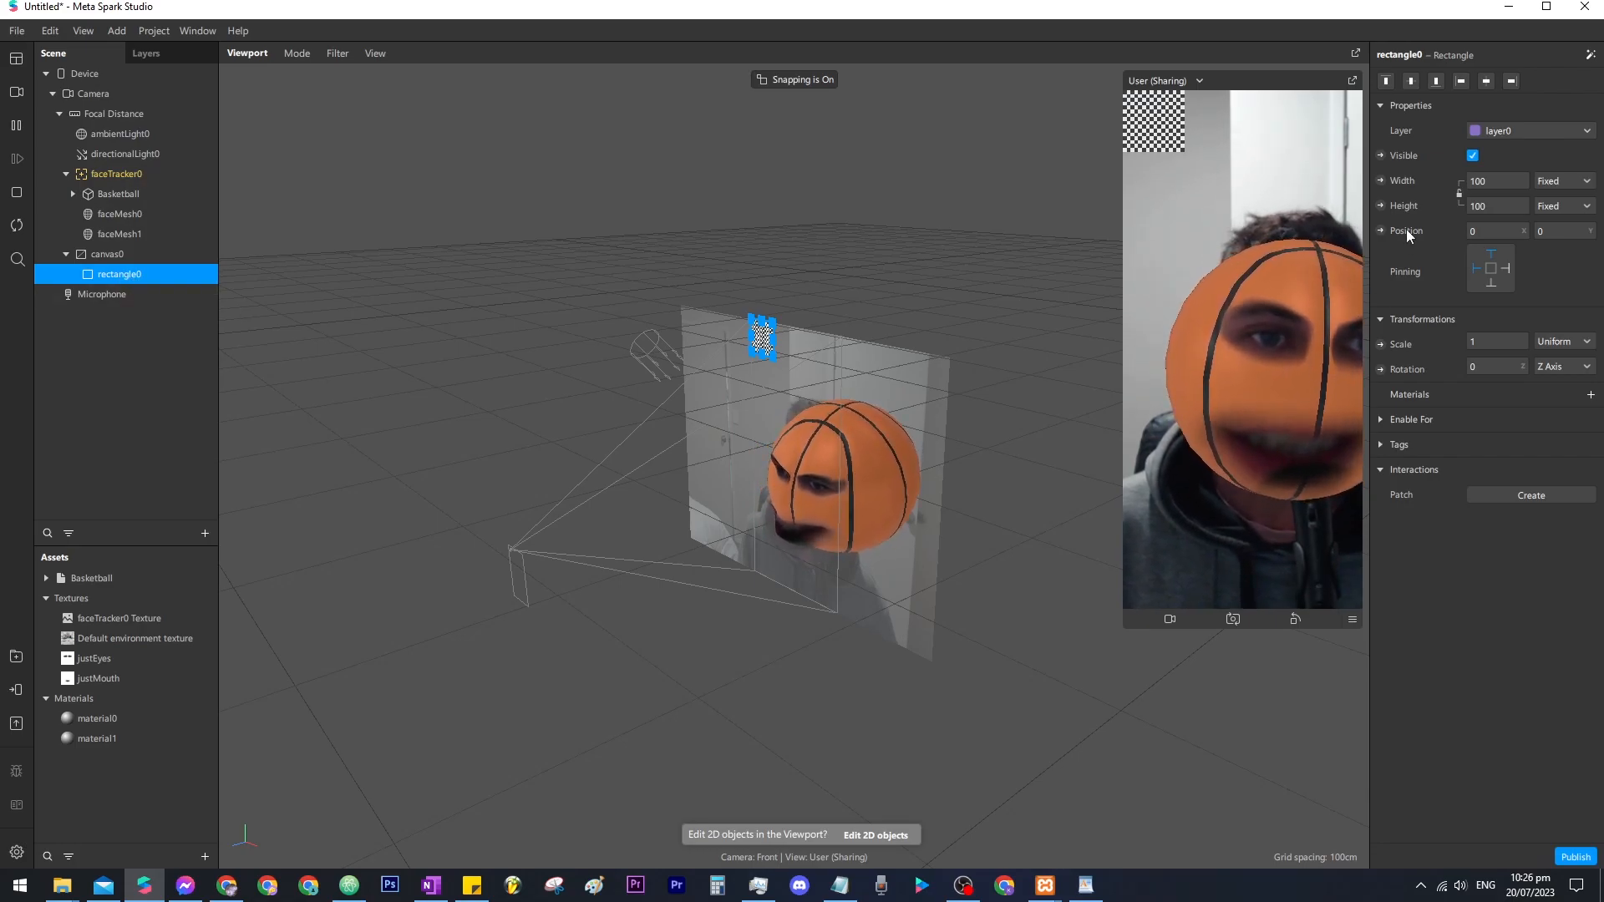
Make the rectangle fill the whole screen with relative width and height of 100.
click(1494, 182)
text(100%)
key(Return)
click(1498, 205)
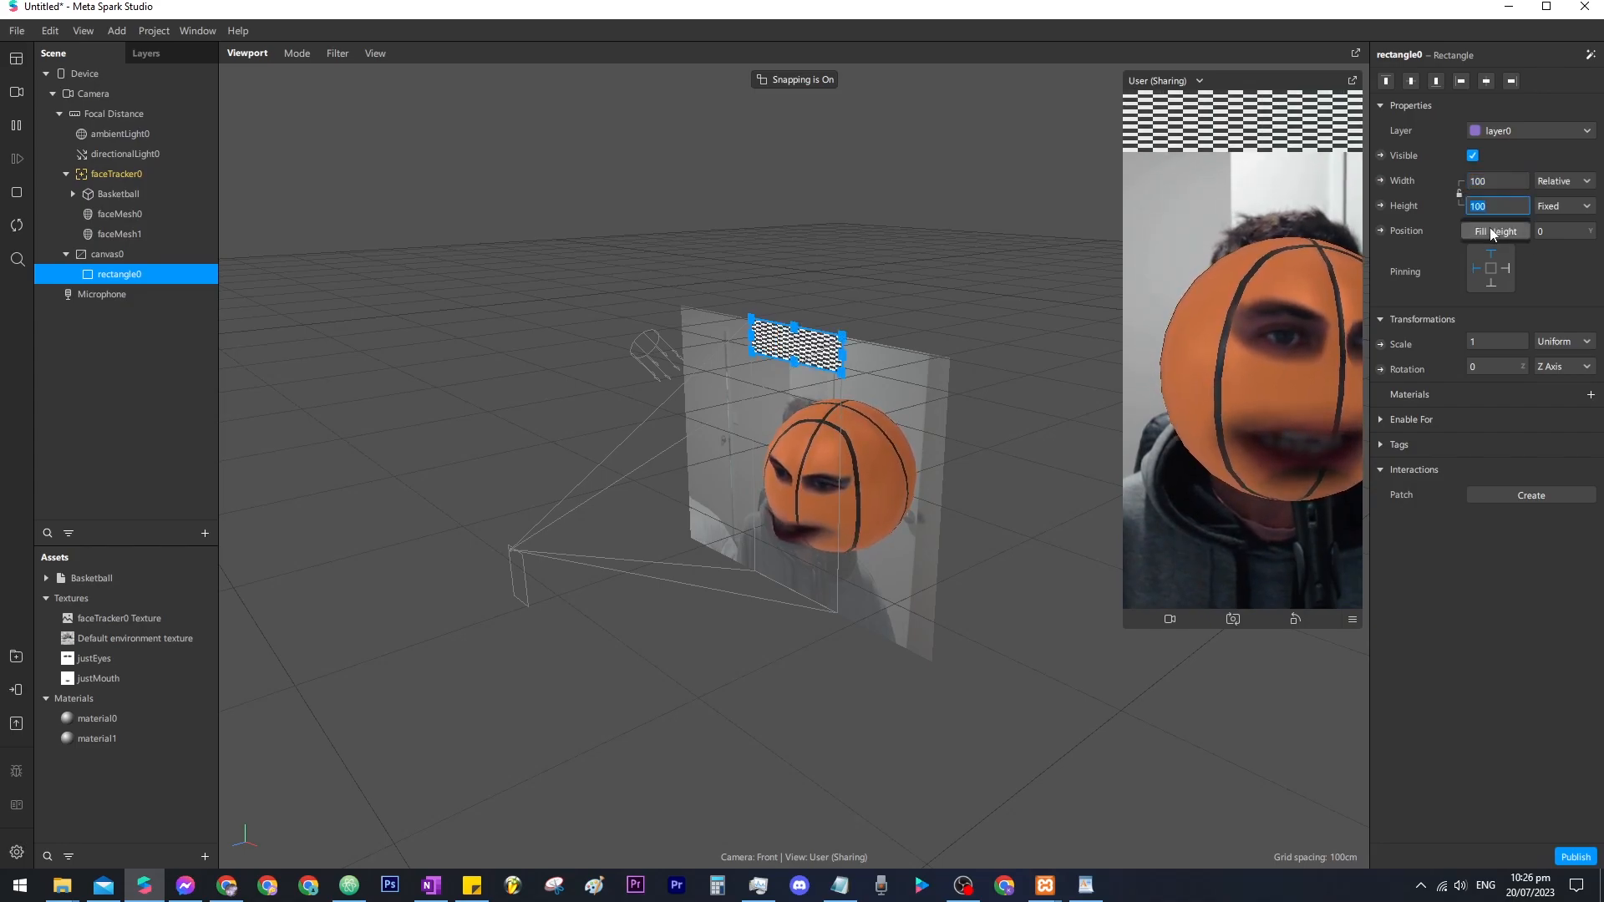
click(1492, 231)
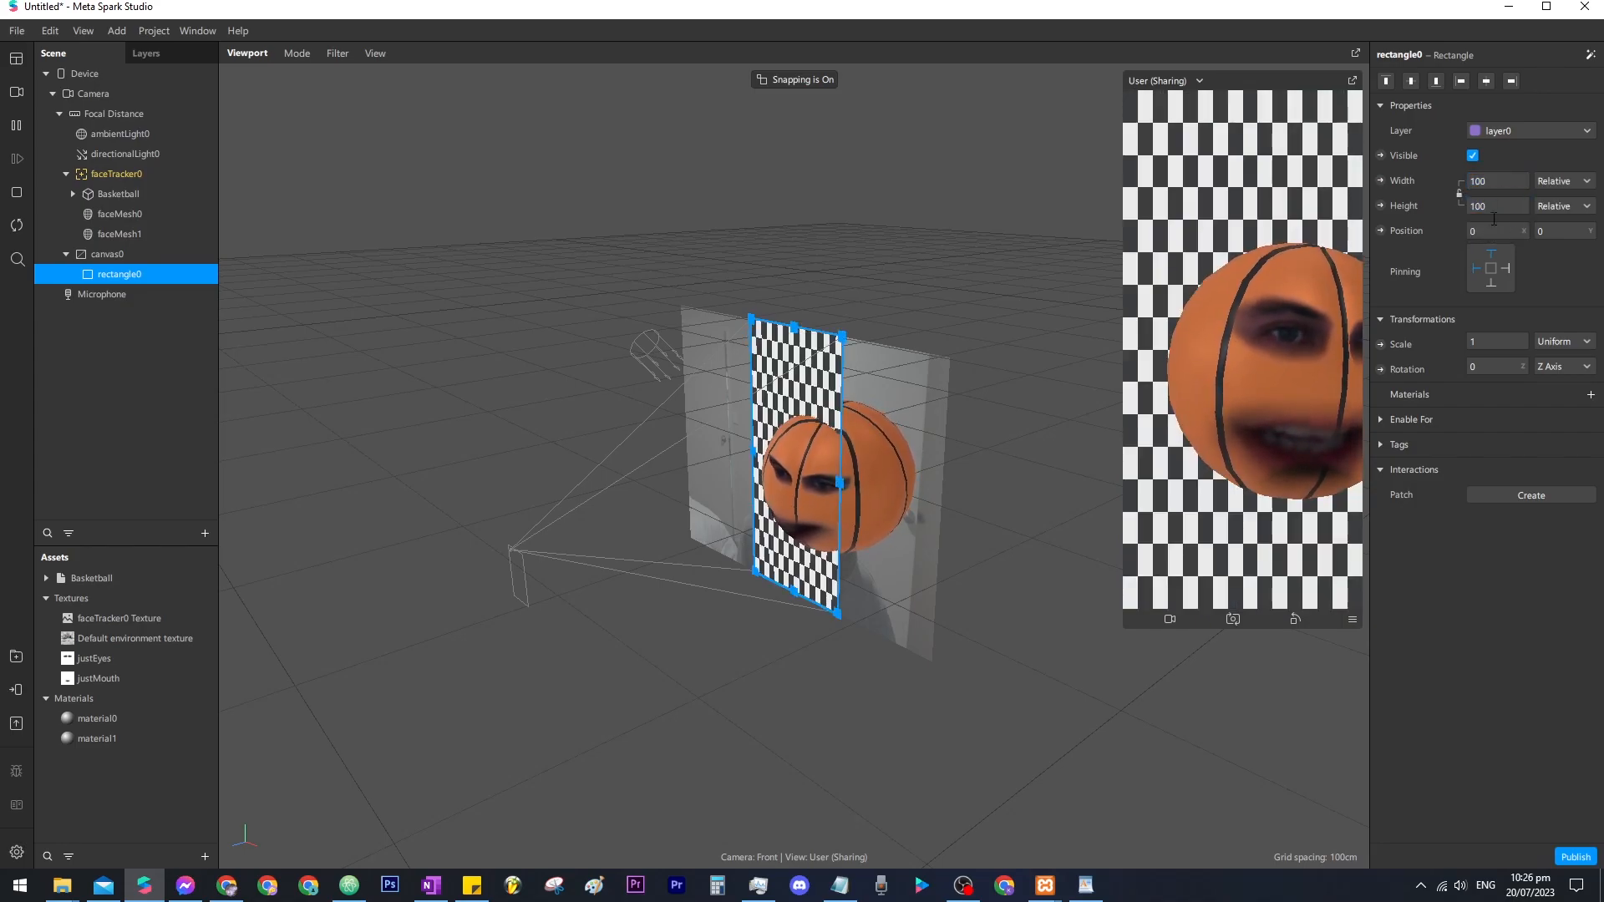
click(1534, 181)
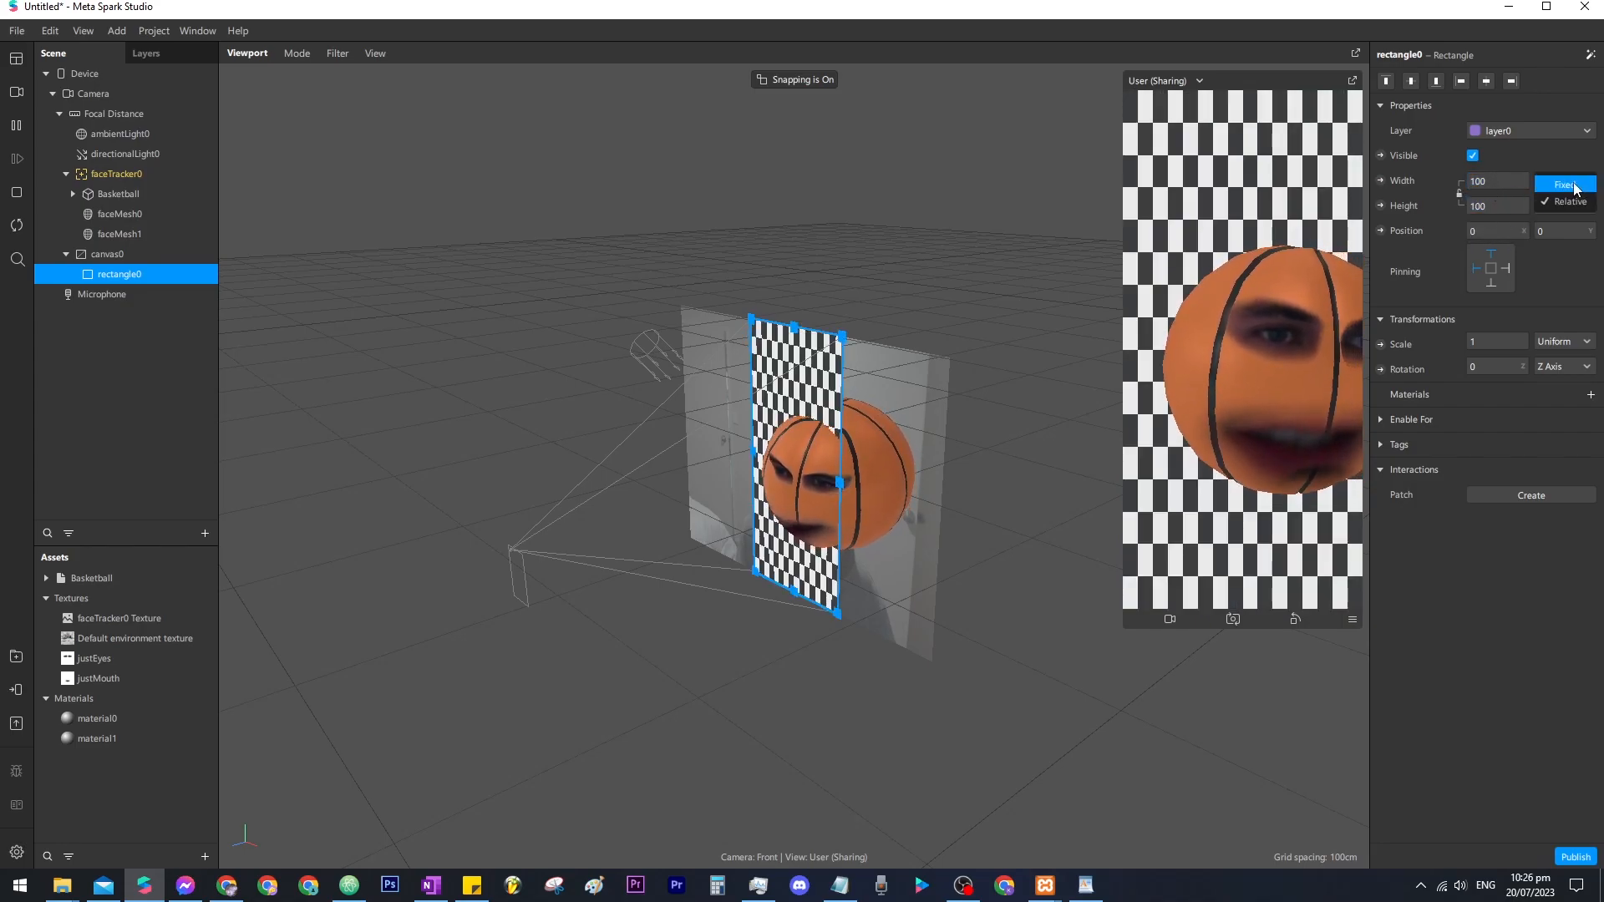
click(1517, 149)
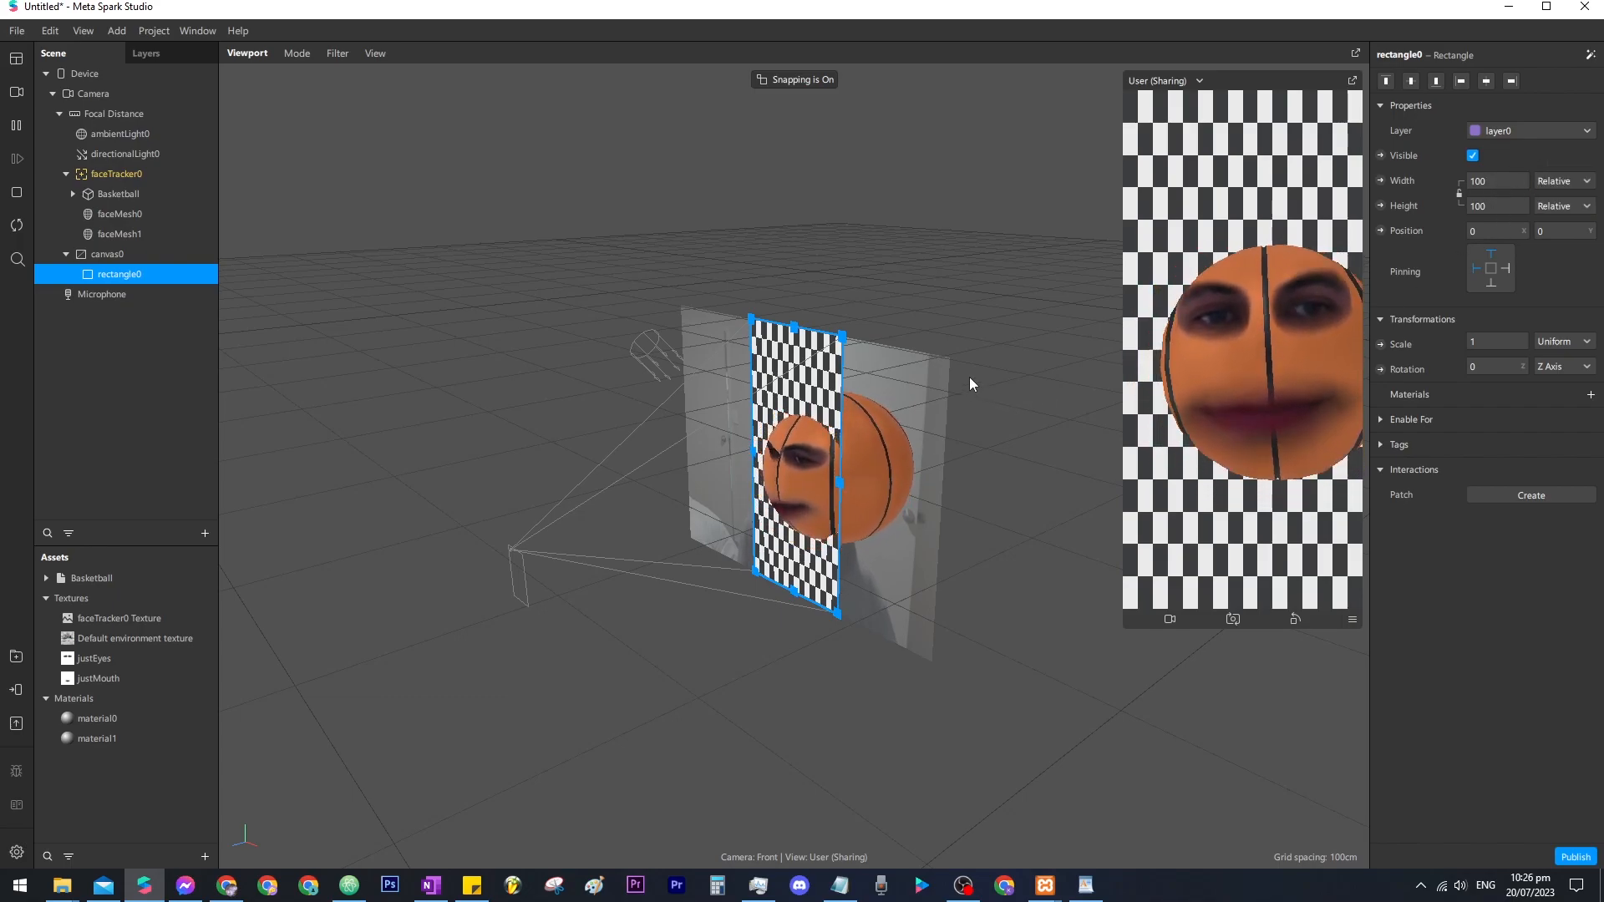
Create a new material for the rectangle and set its shader type to Flat.
click(1592, 395)
click(1496, 469)
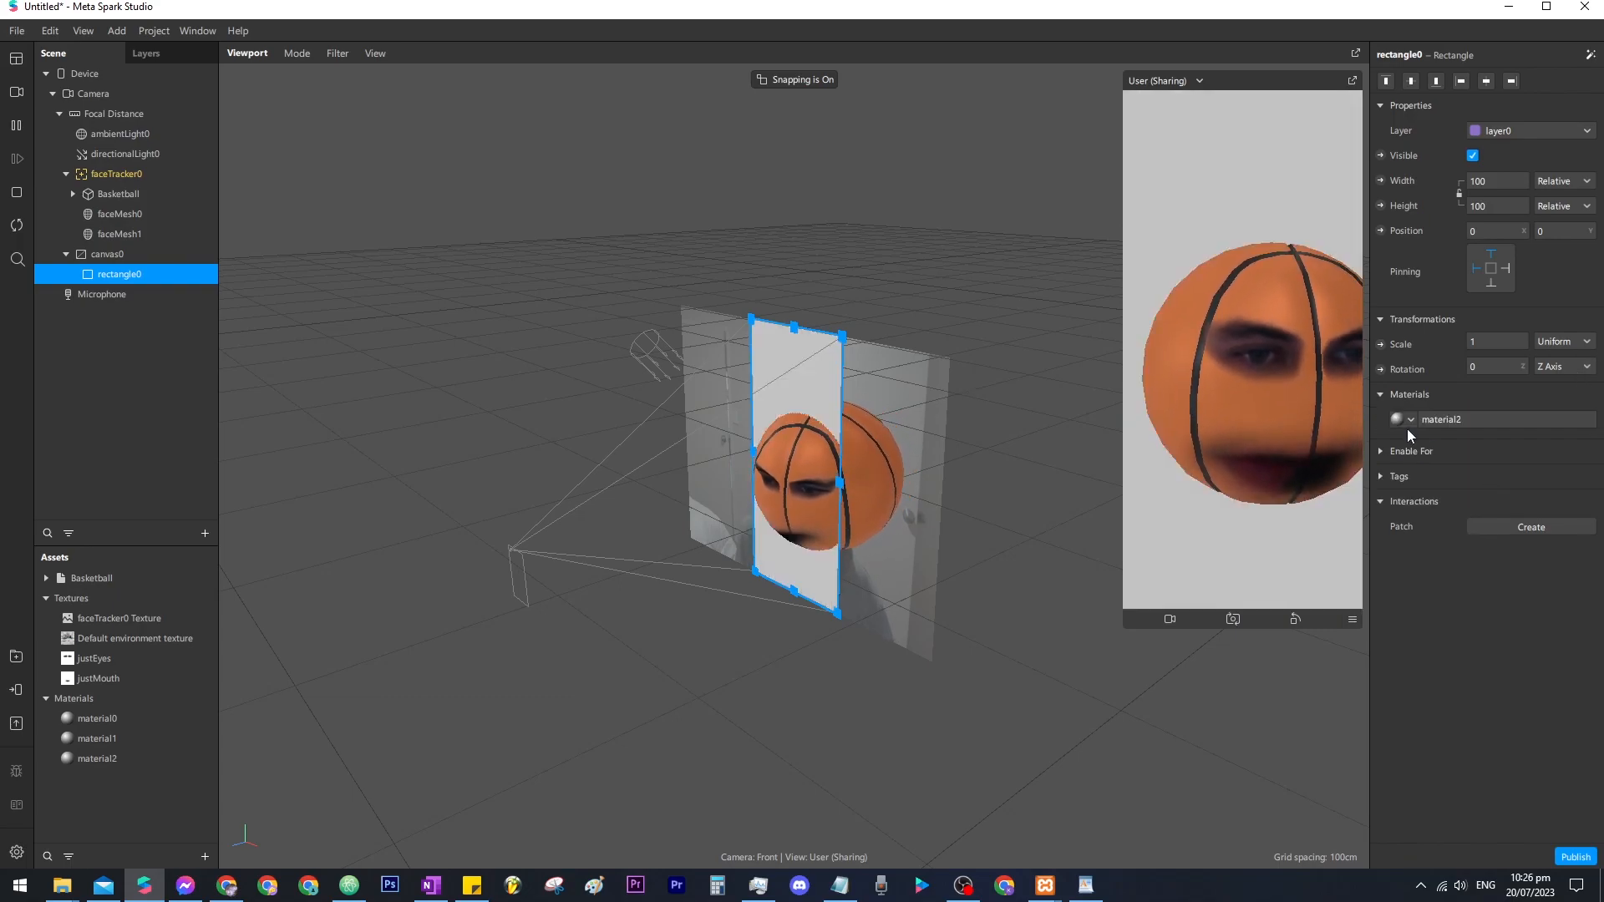
click(1445, 421)
click(1514, 83)
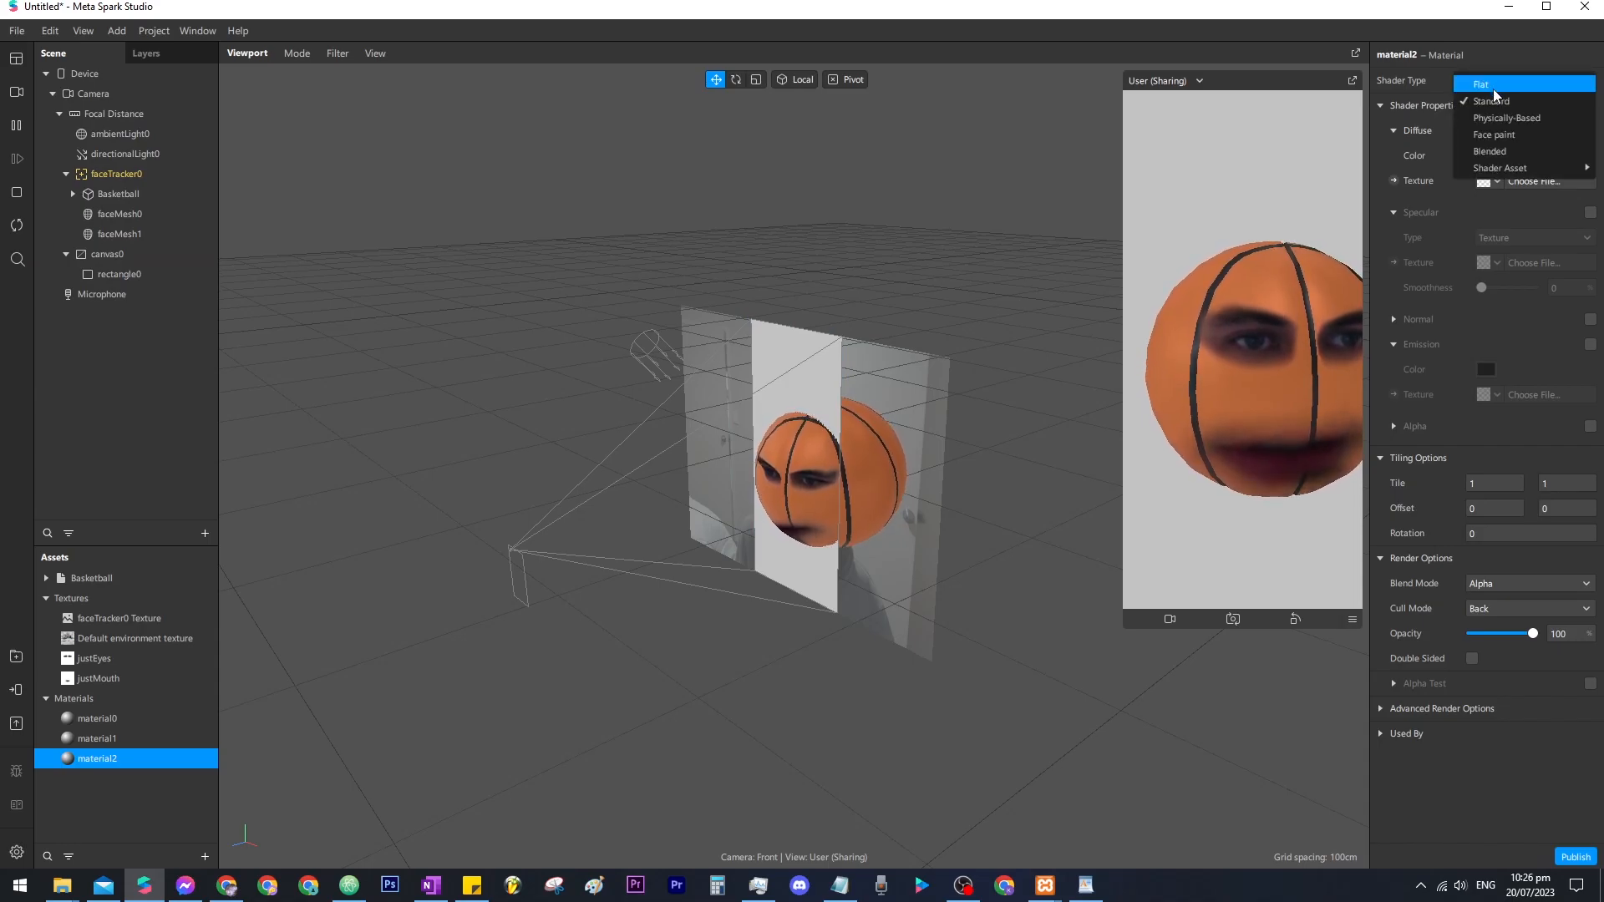
click(1506, 163)
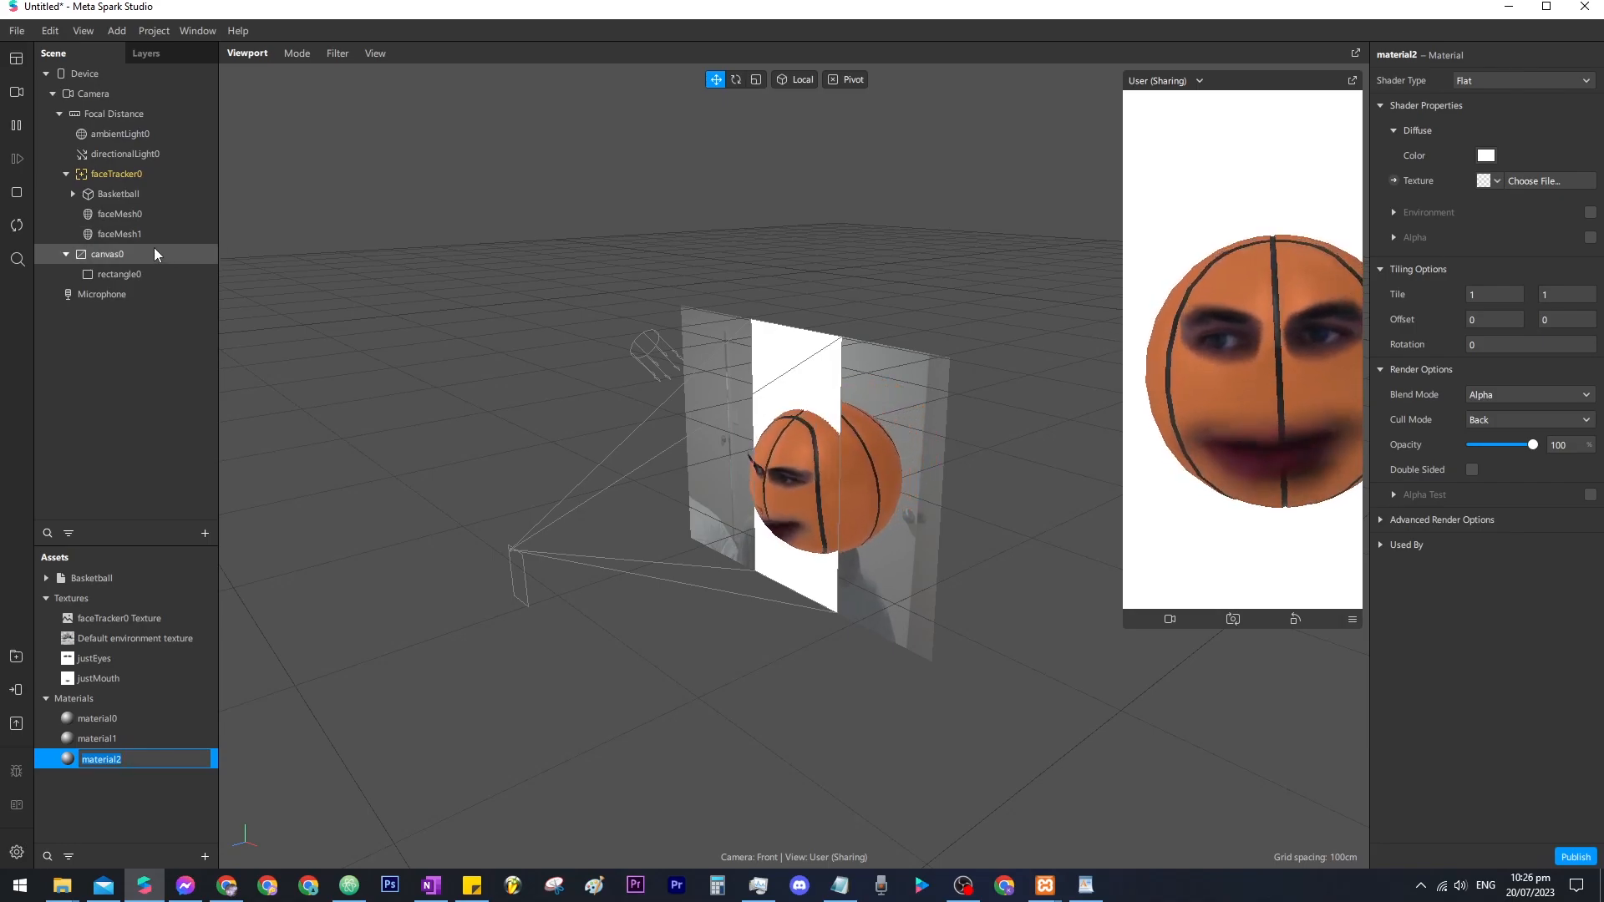
Move canvas0 above faceTracker0 in the scene hierarchy, and turn off Use Depth Test and Write to Depth for material2.
click(103, 255)
drag(103, 257, 119, 174)
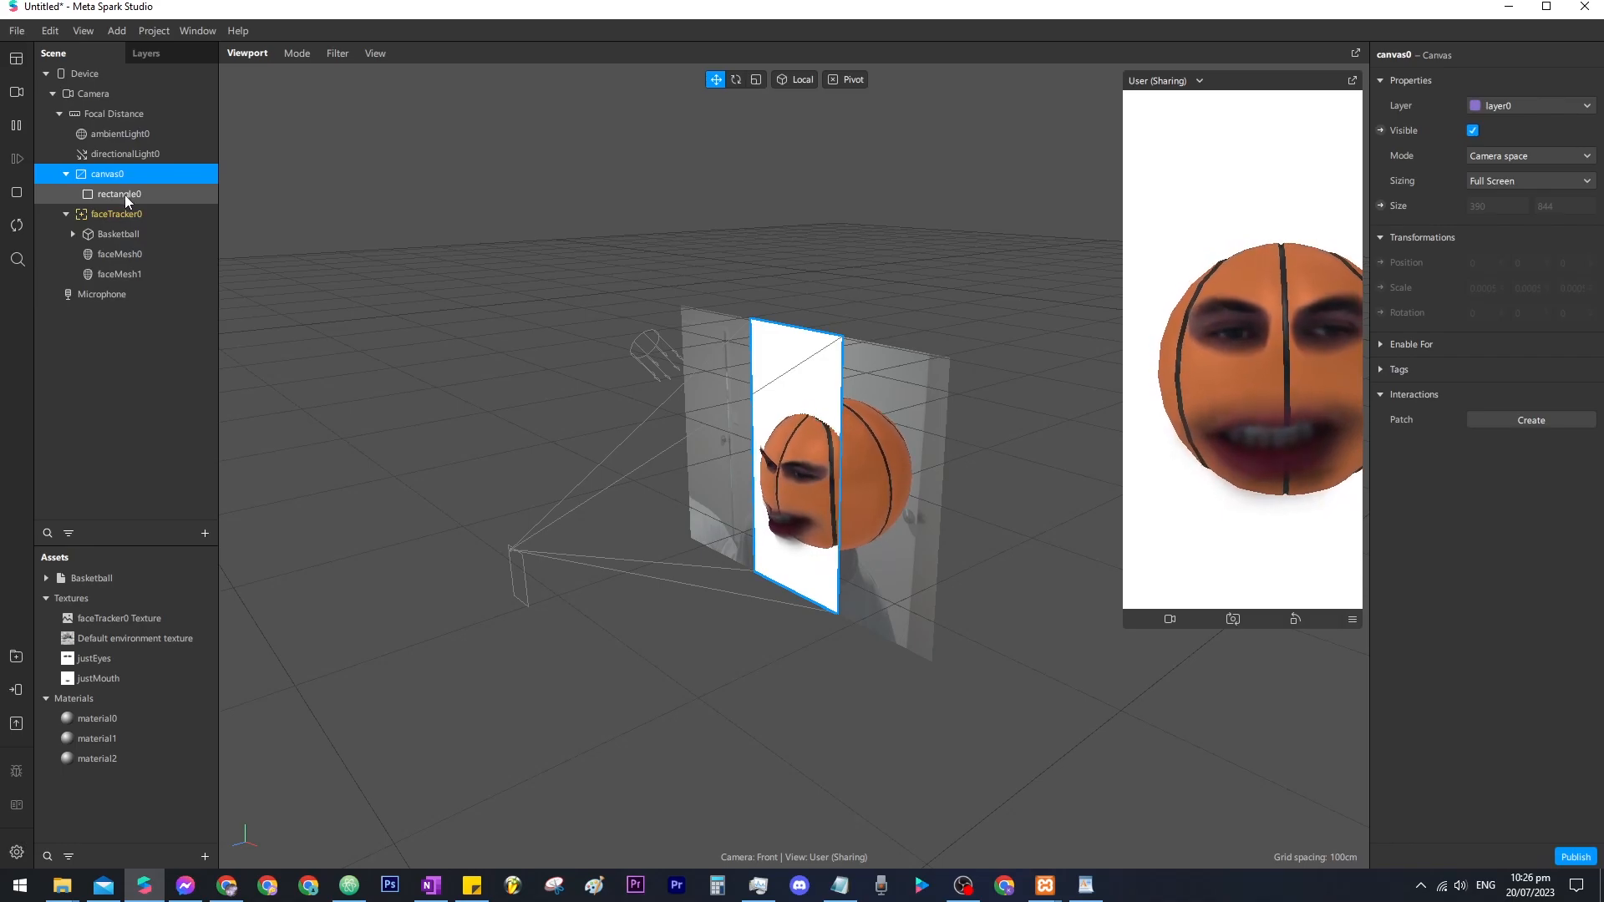
click(126, 193)
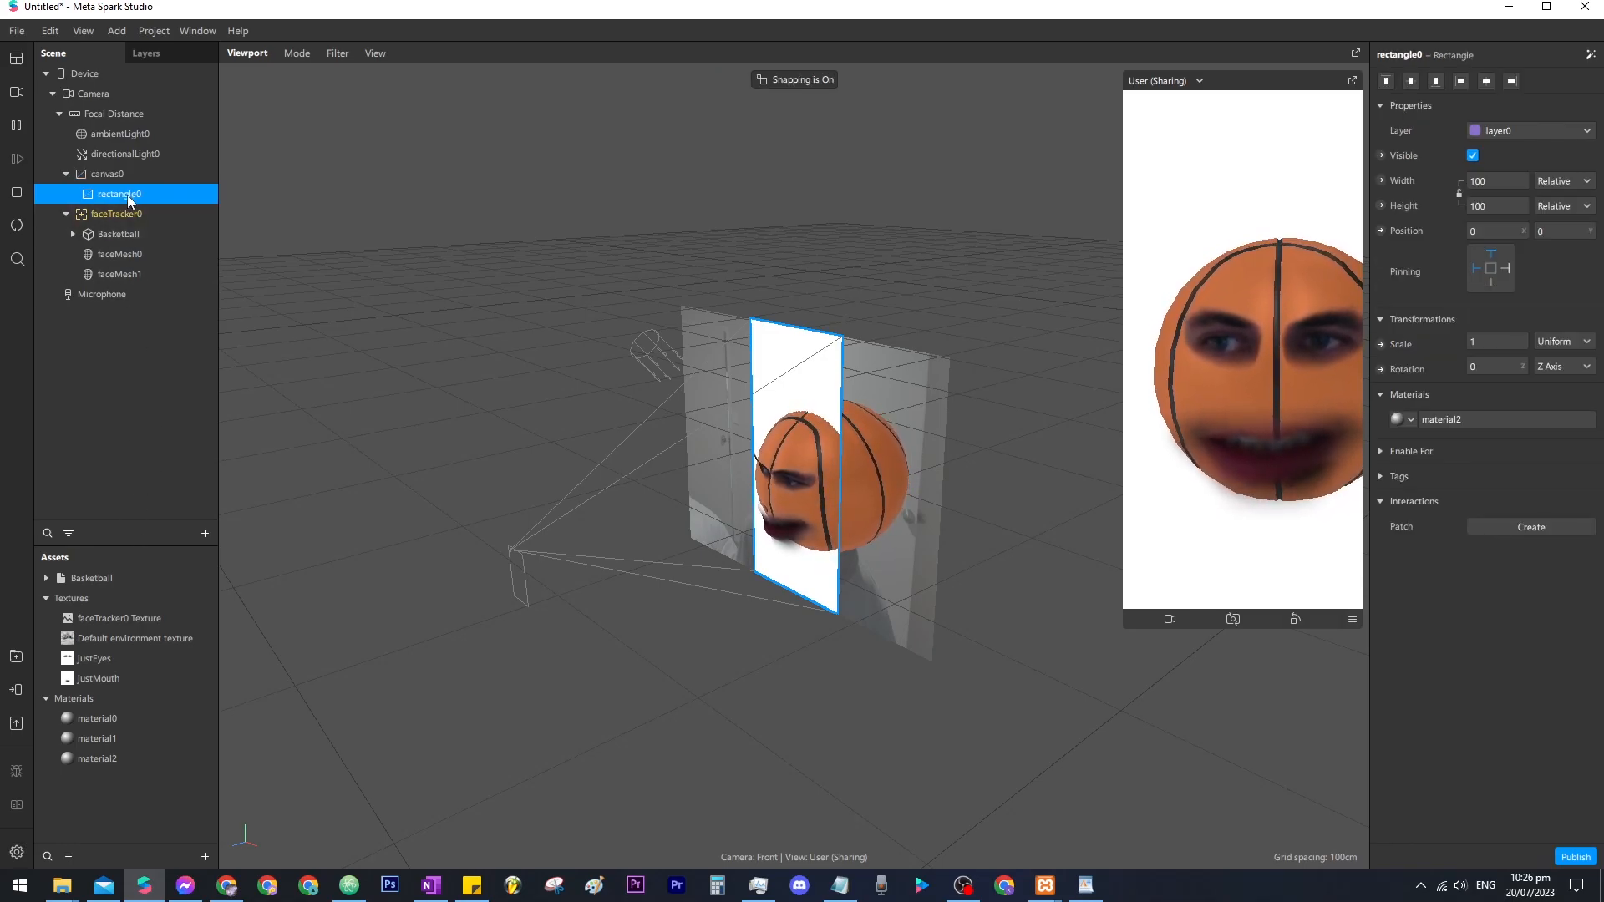
click(1450, 420)
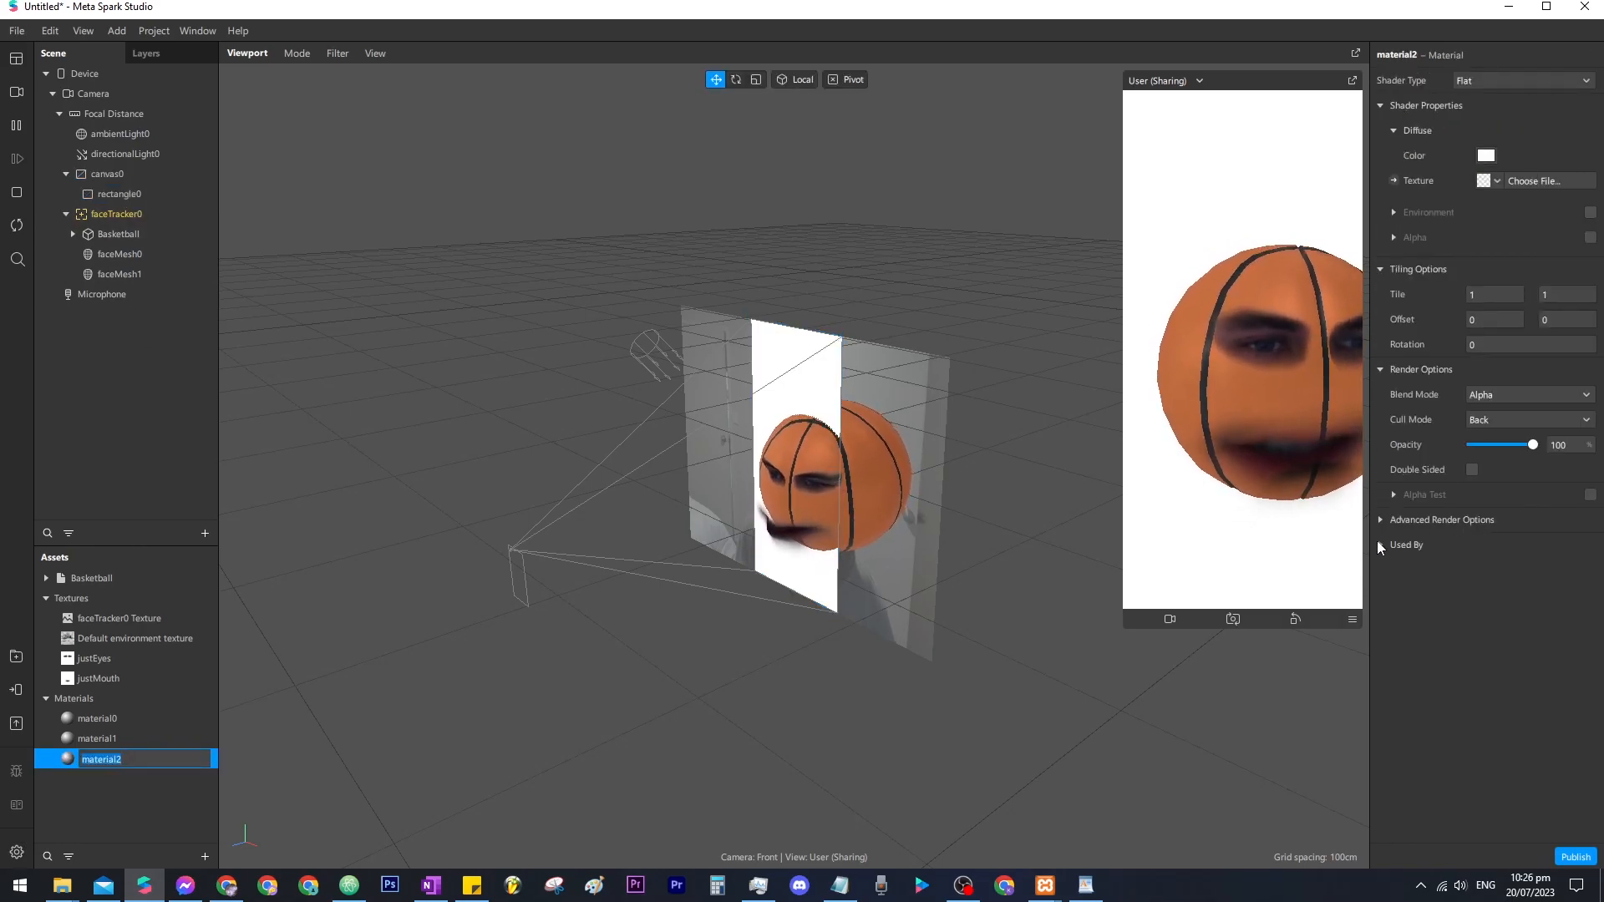
click(1472, 571)
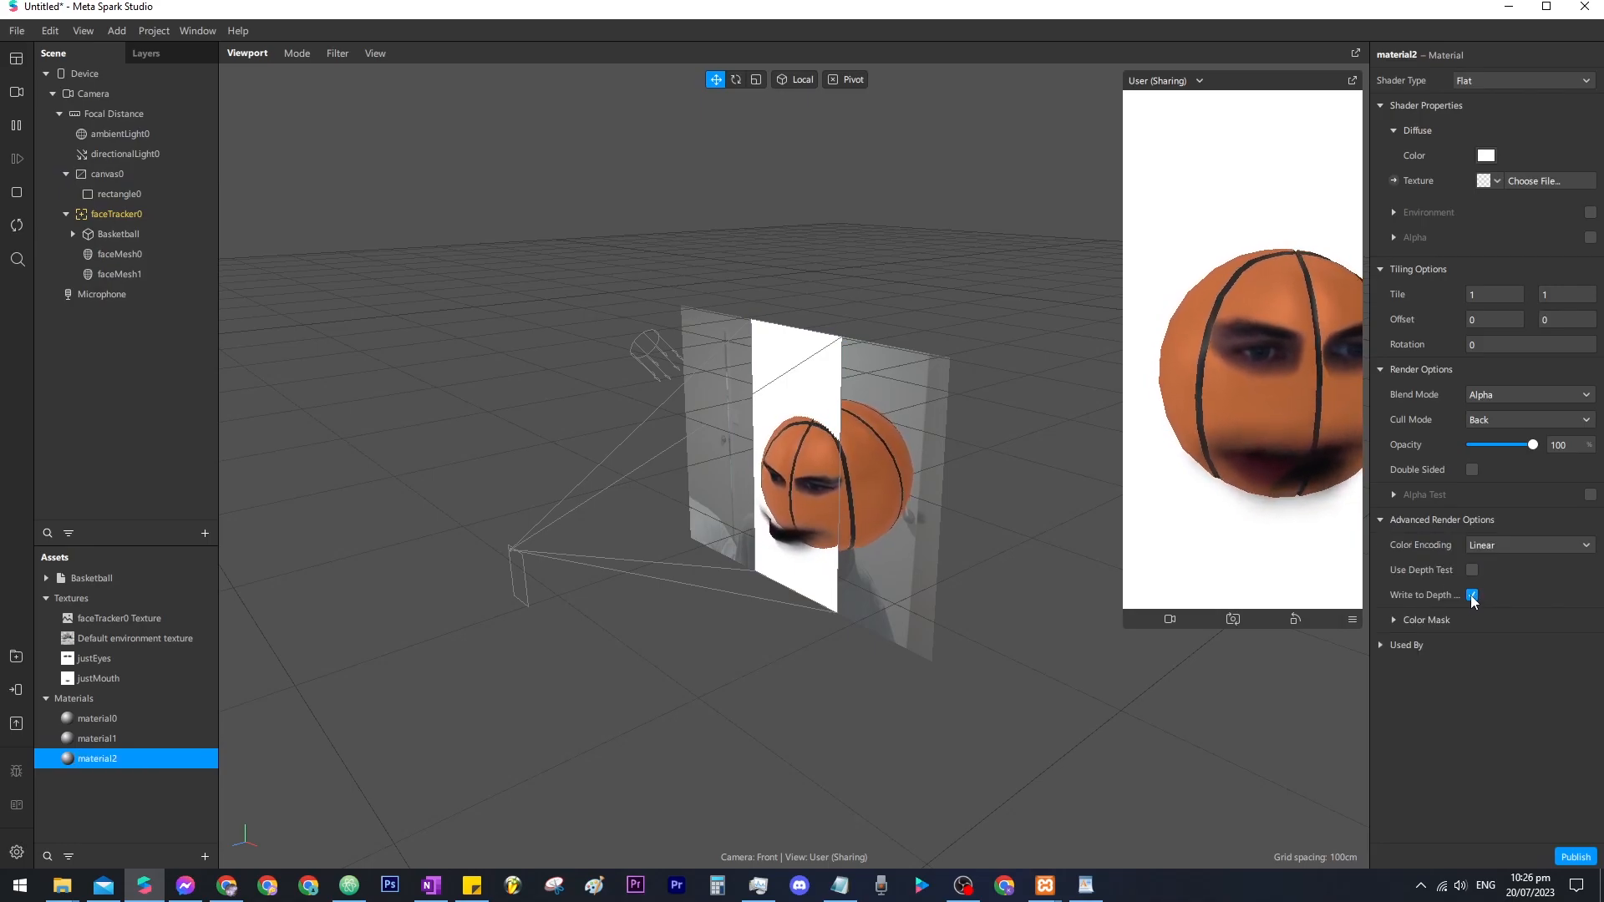
click(1473, 594)
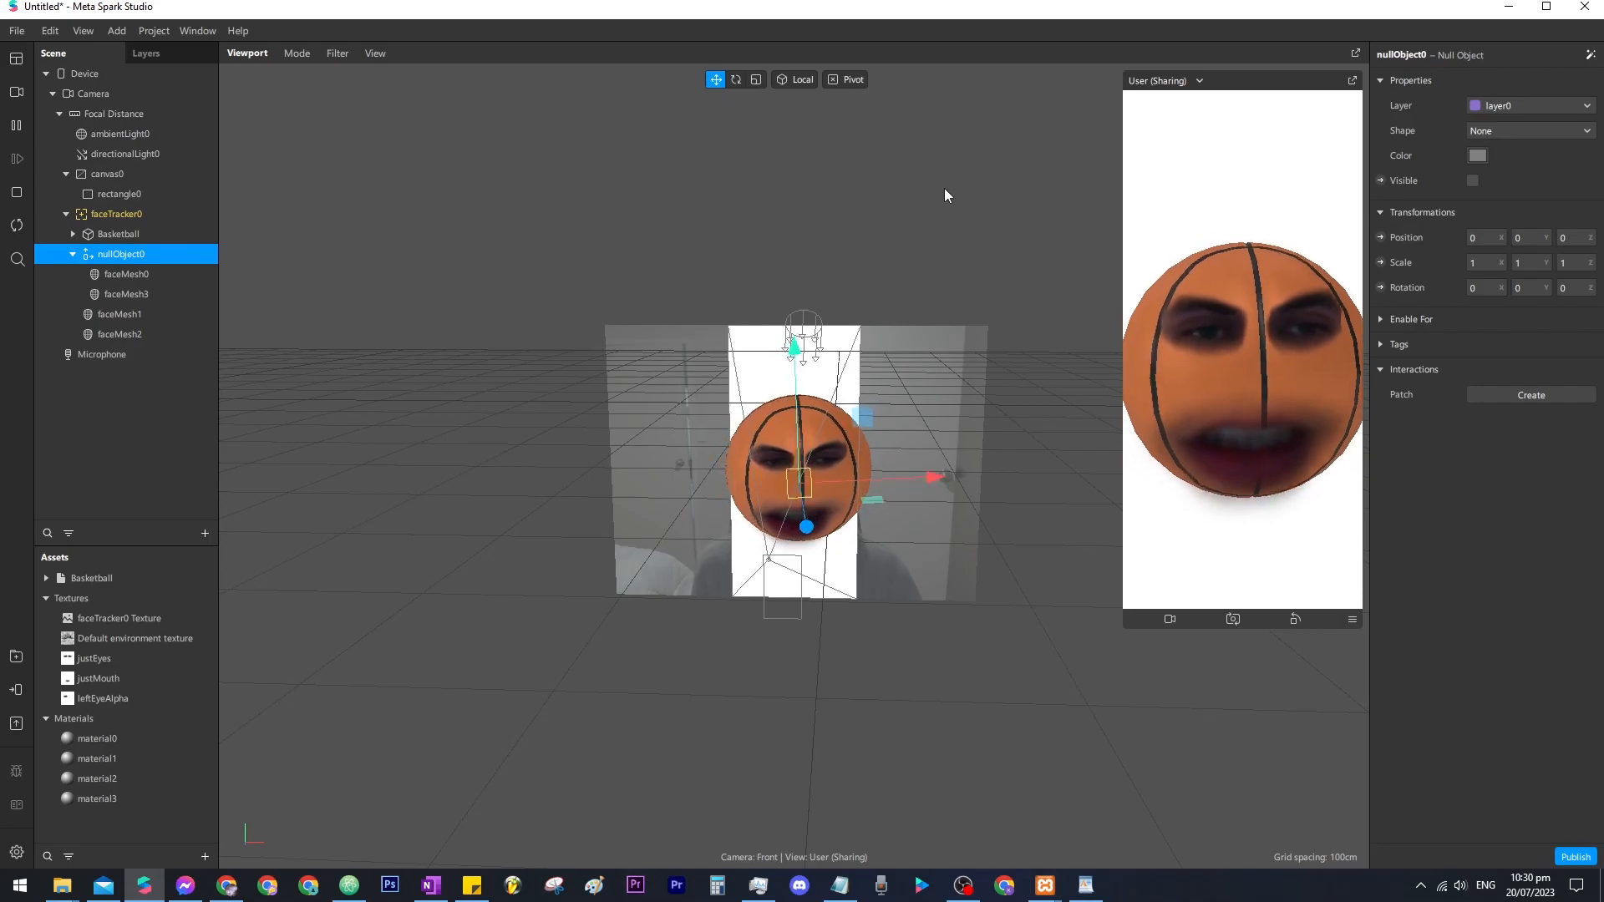
Switch to the v2face3 folder in File Explorer, examine the leftEyeAlpha and rightEyeAlpha images, and return to Meta Spark Studio.
key(alt+Tab)
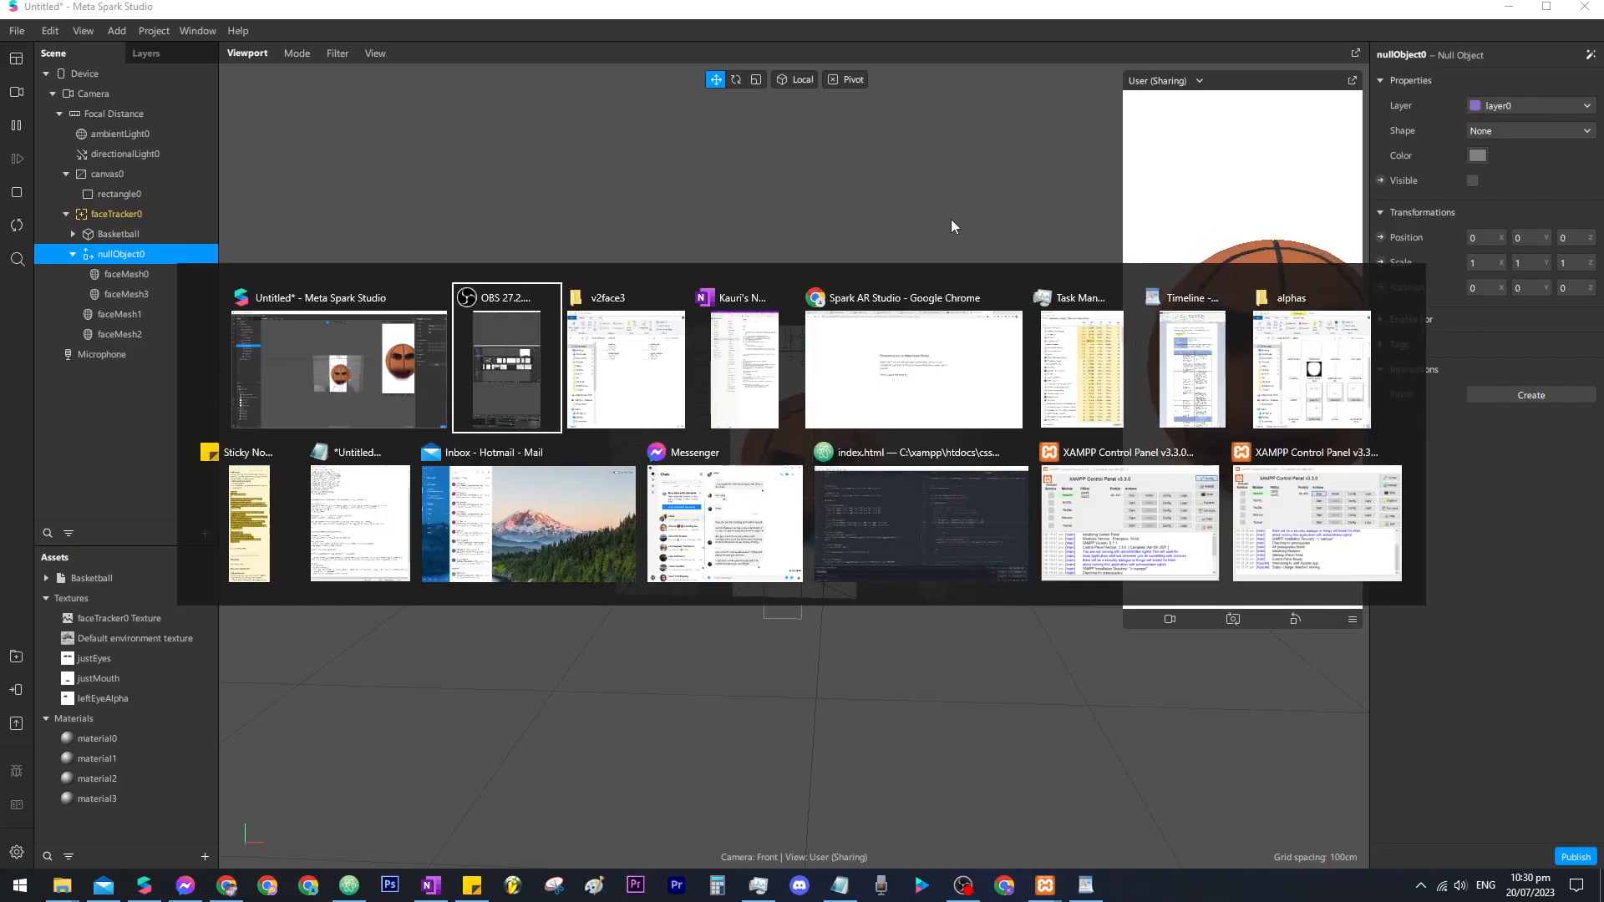
click(625, 366)
click(1070, 324)
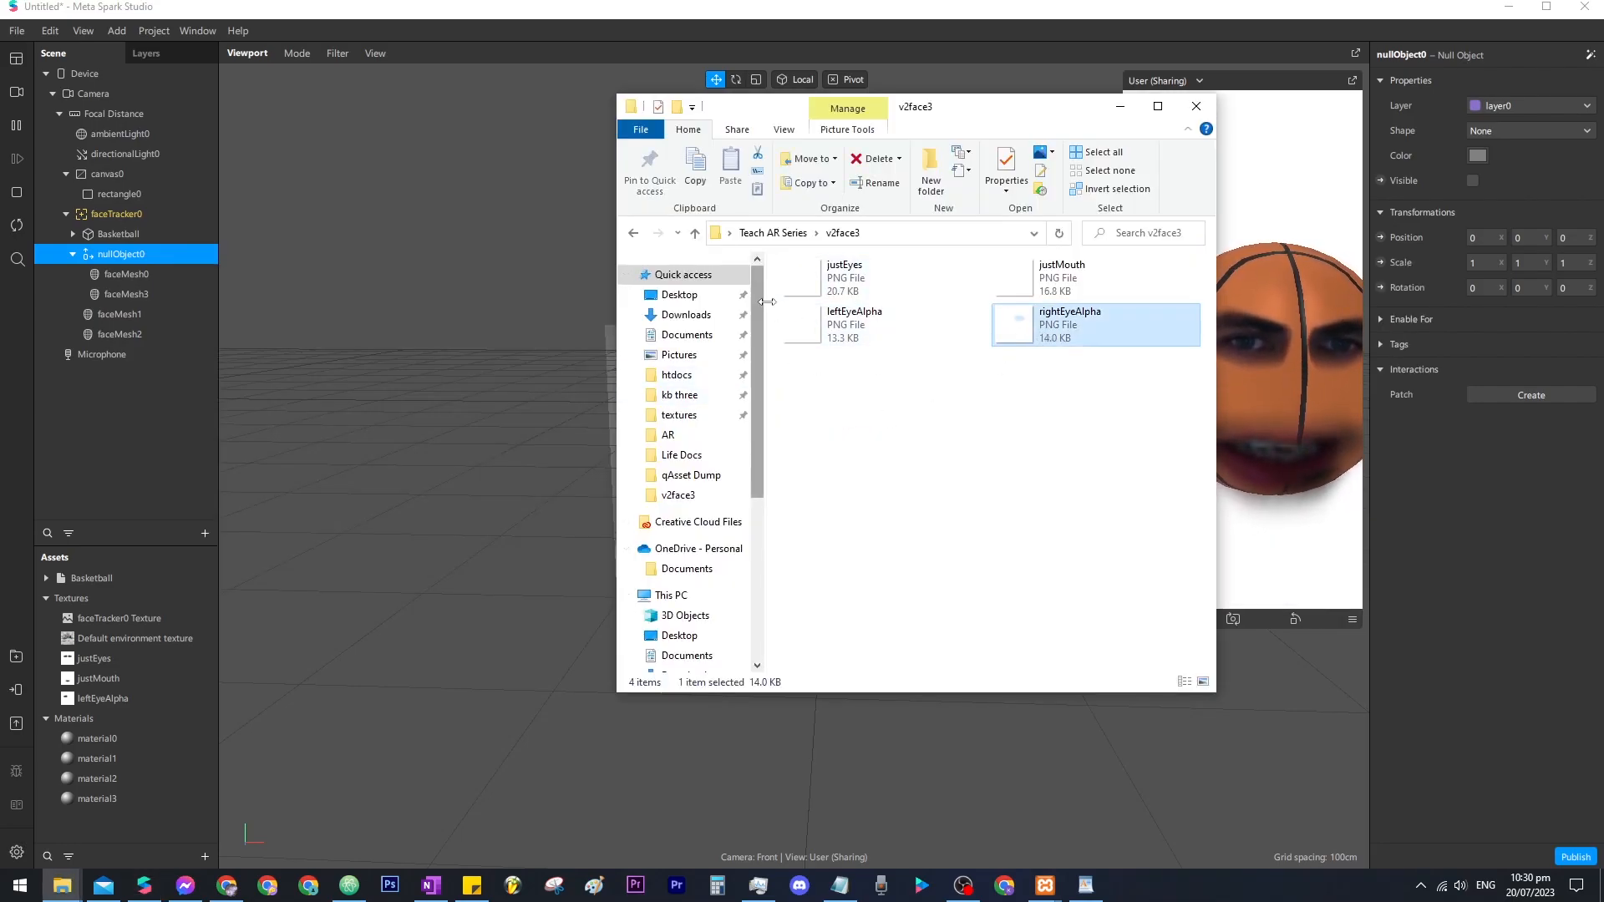
click(844, 334)
click(1036, 340)
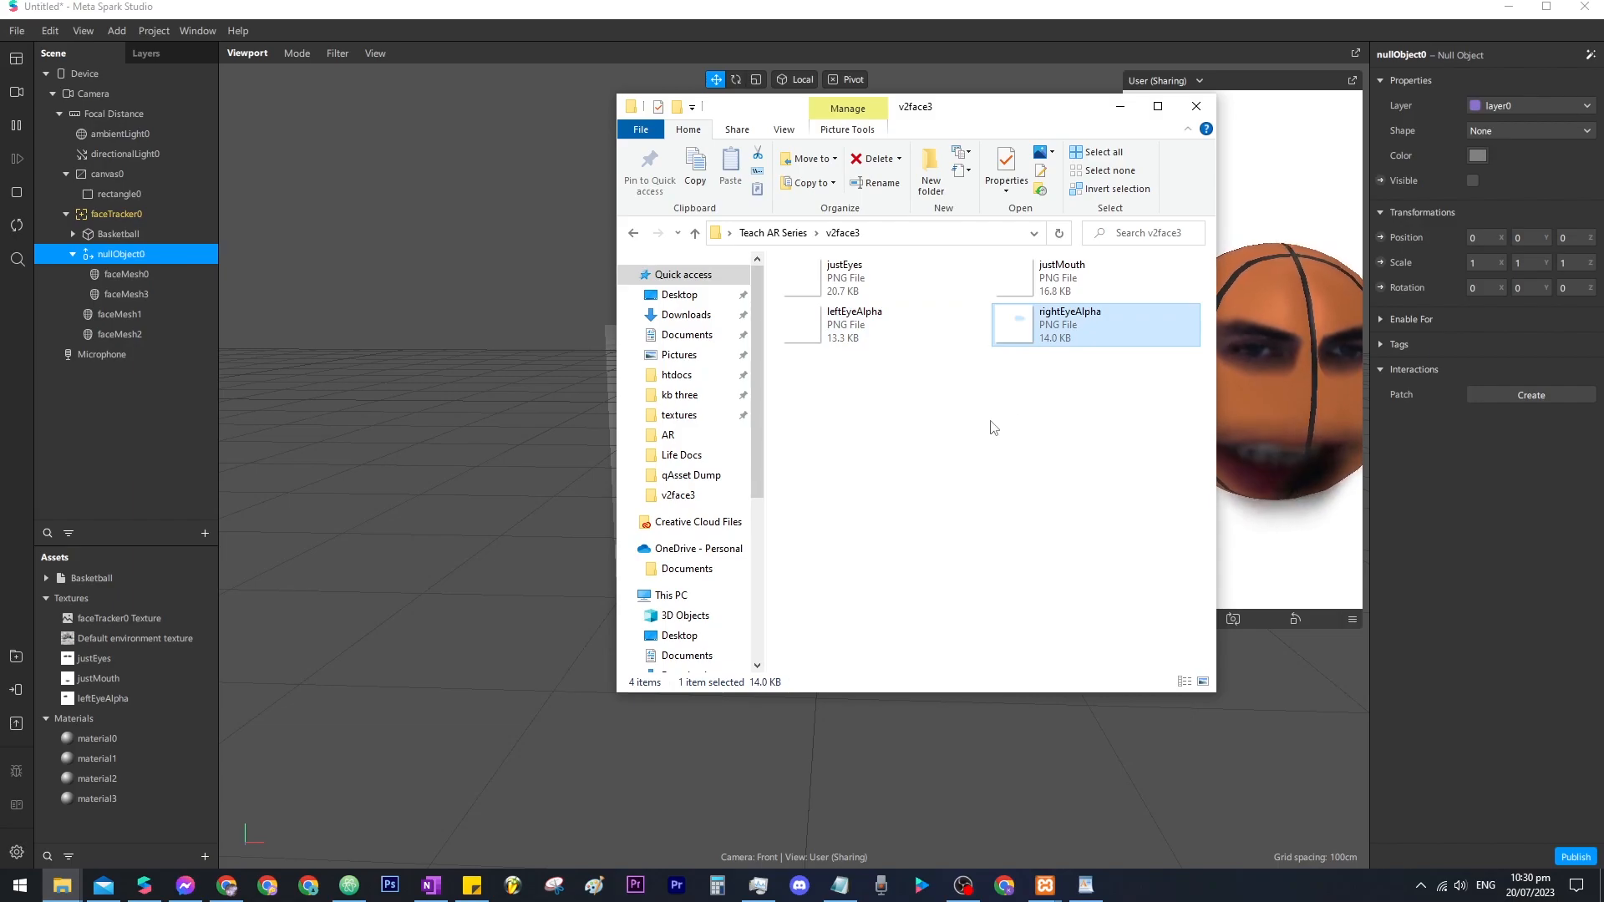
click(992, 426)
click(864, 8)
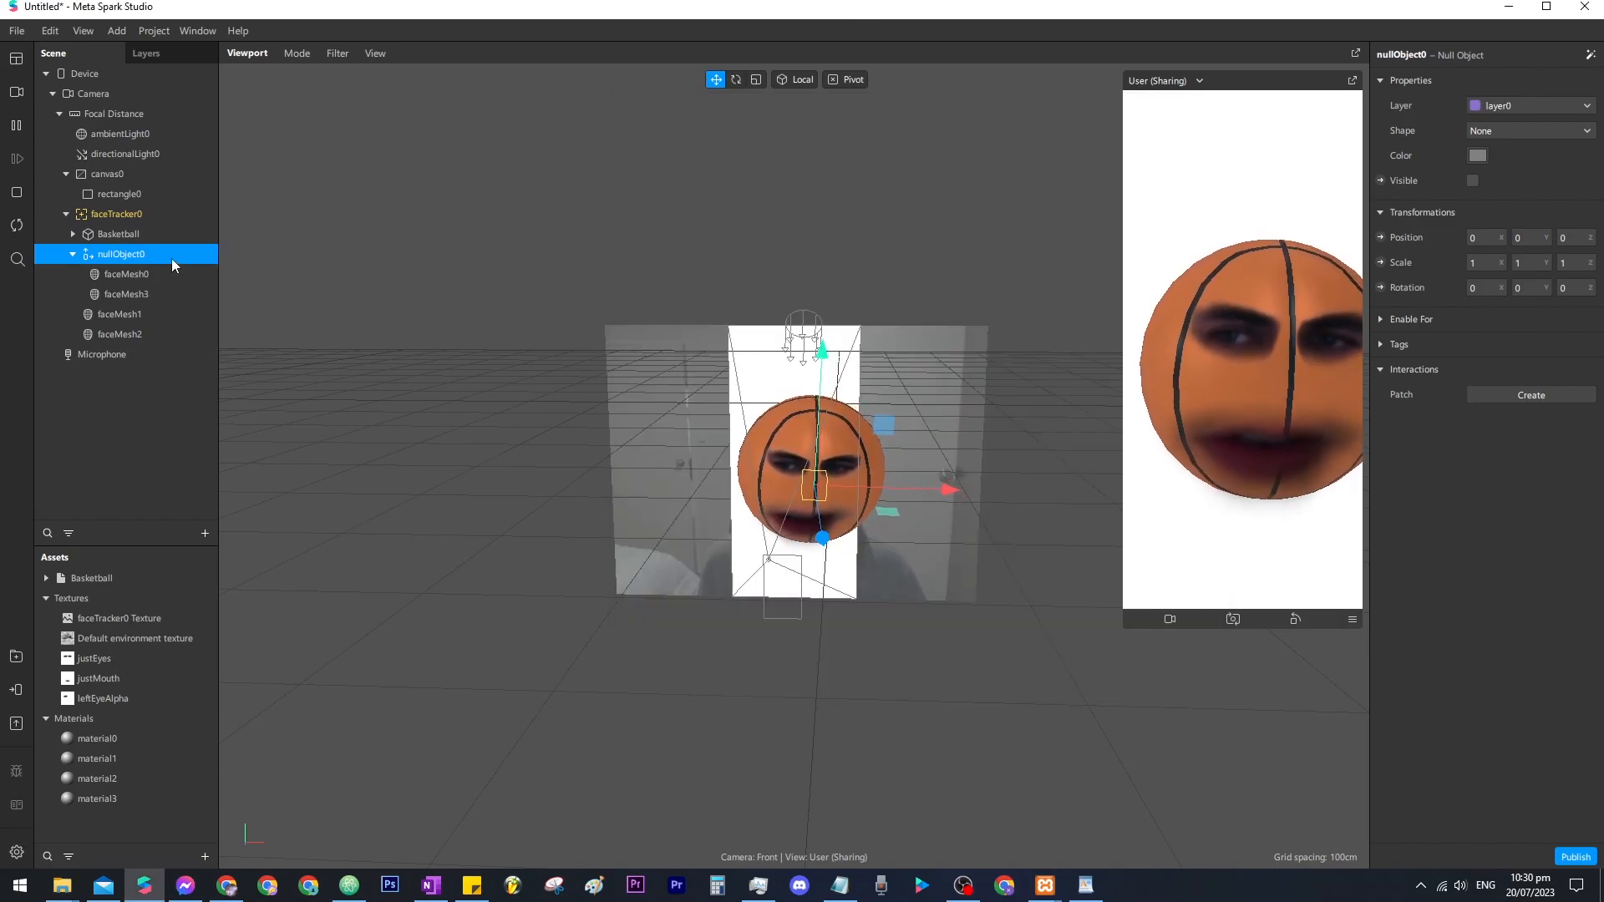
Hide nullObject0, which groups the extra eye face meshes under faceTracker0.
click(1473, 181)
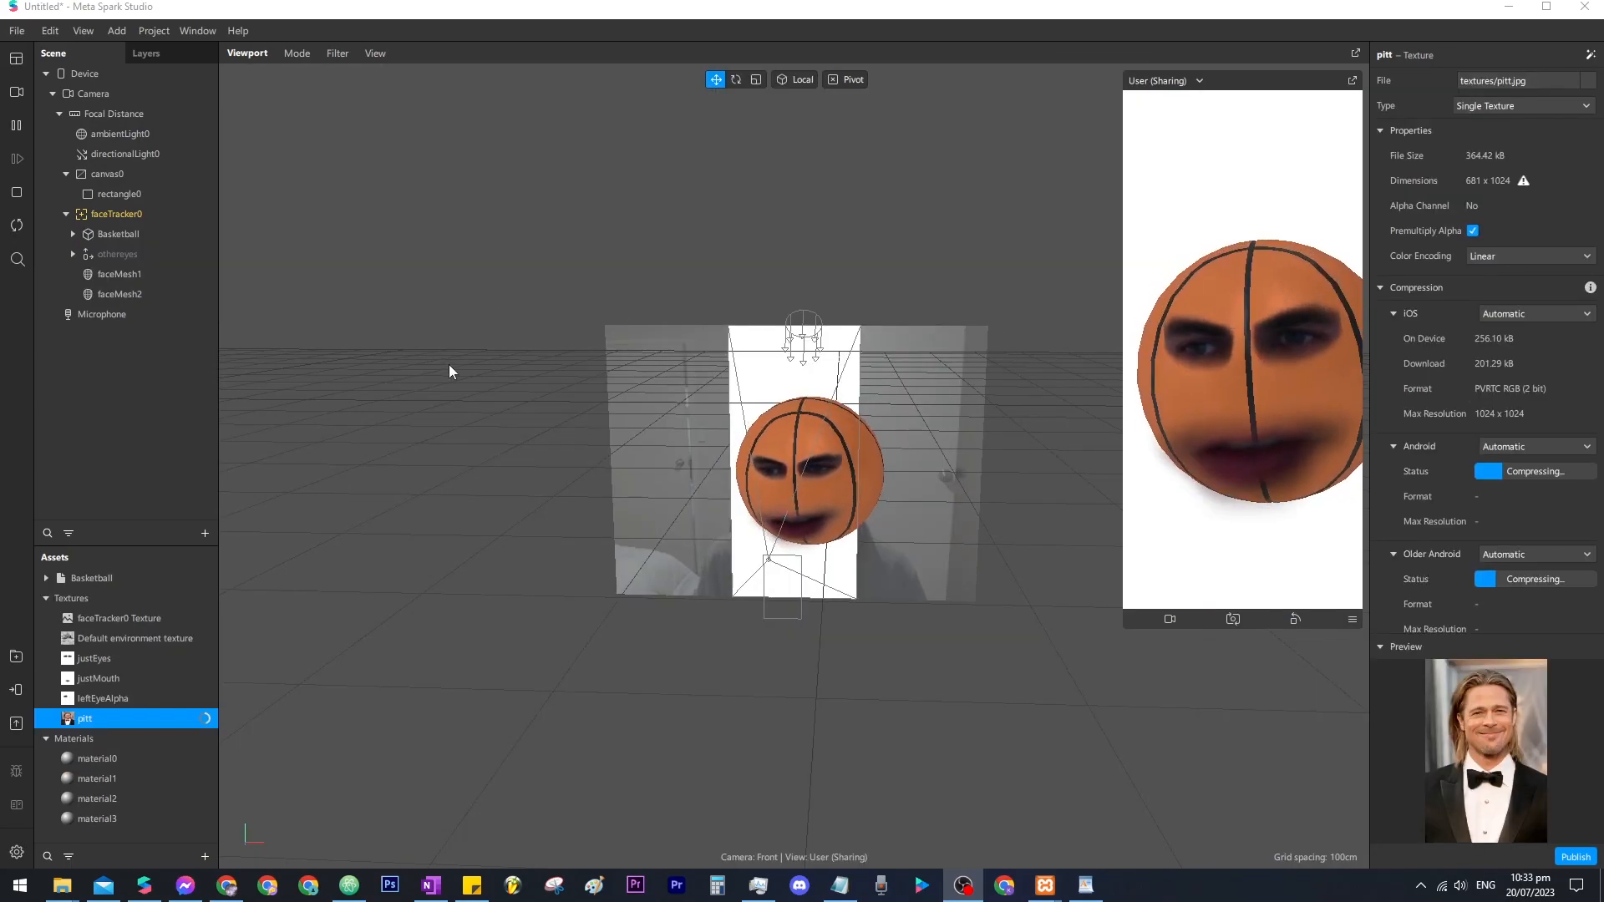
Switch to the browser to view the source photo of Brad Pitt, and return to Meta Spark Studio.
key(alt+Tab)
key(alt+Tab)
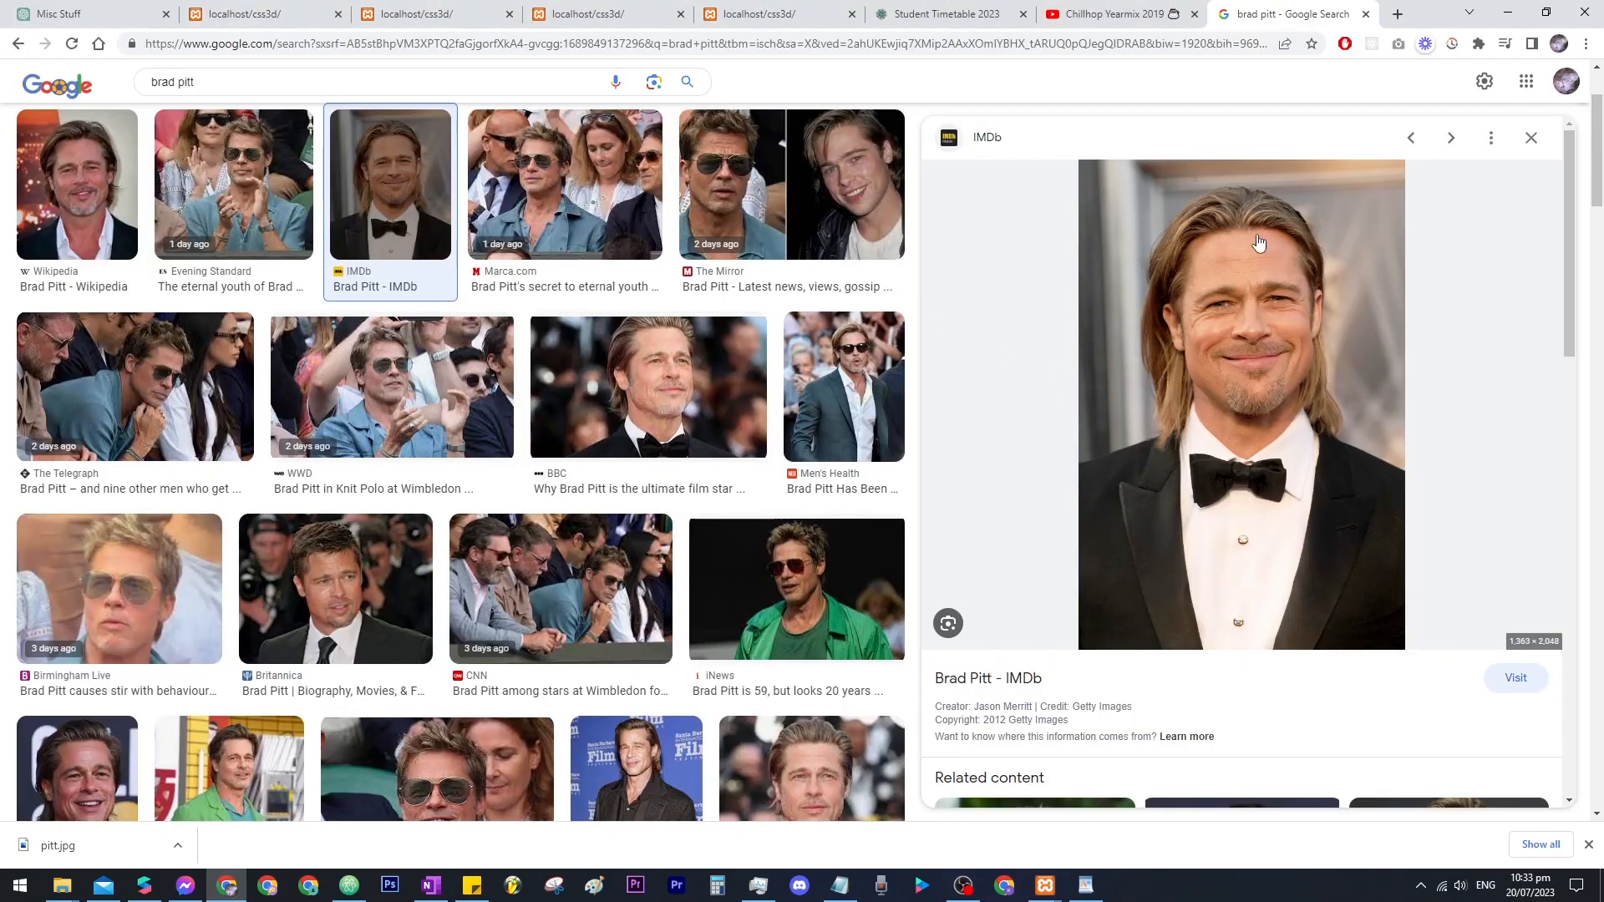
key(alt+Tab)
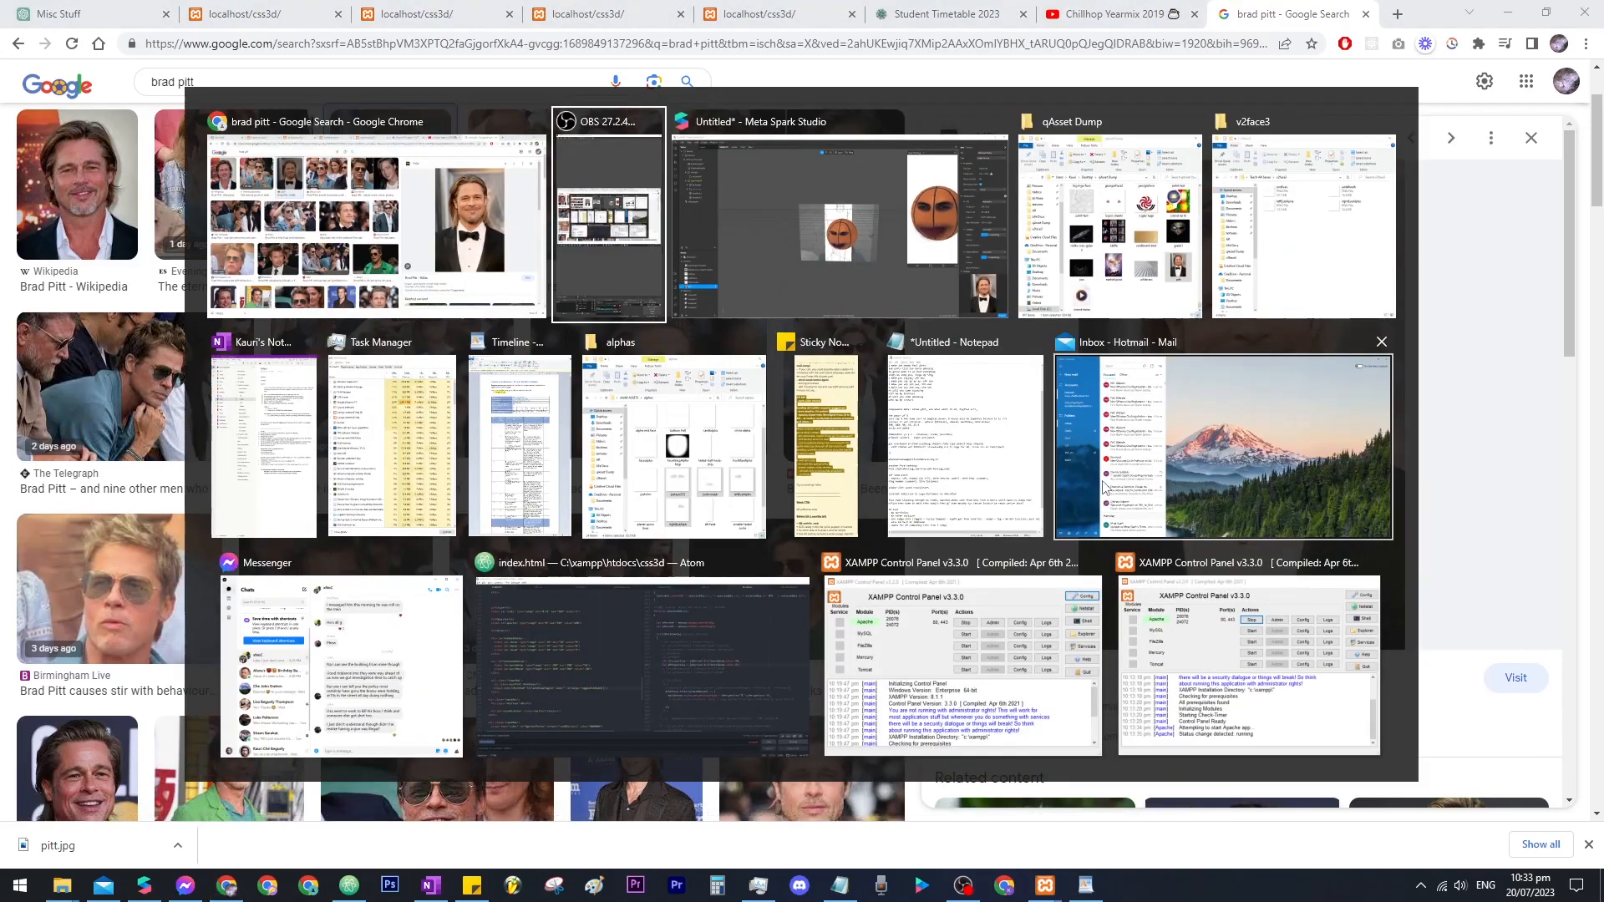
click(796, 296)
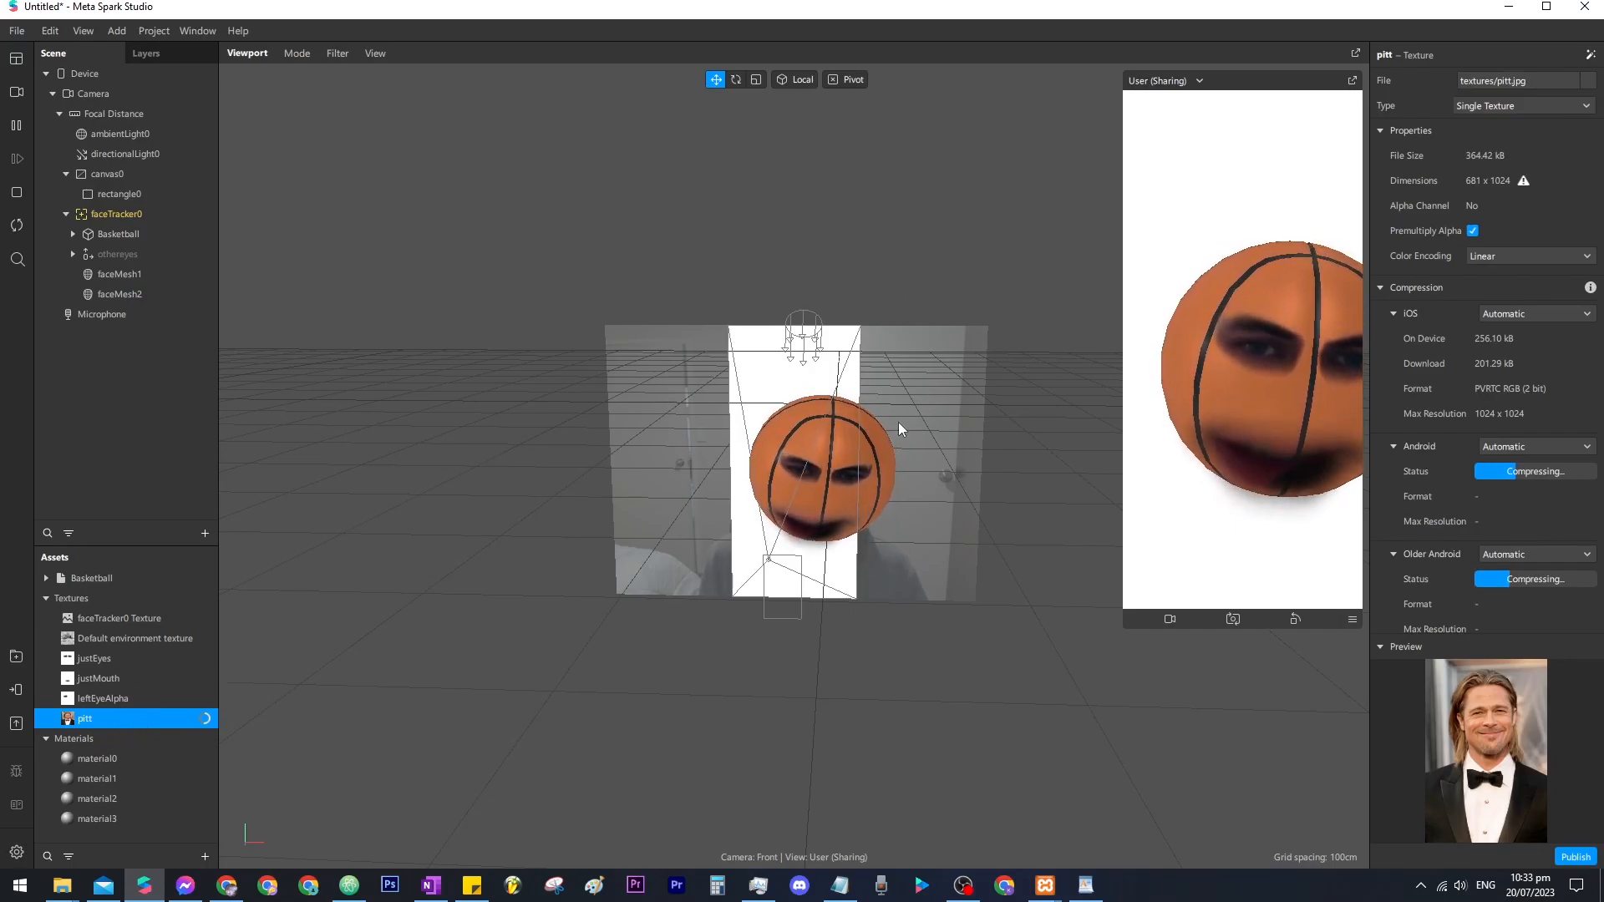
Generate a plane with a looping rotation animation from the pitt texture.
right_click(132, 720)
mouse_move(203, 558)
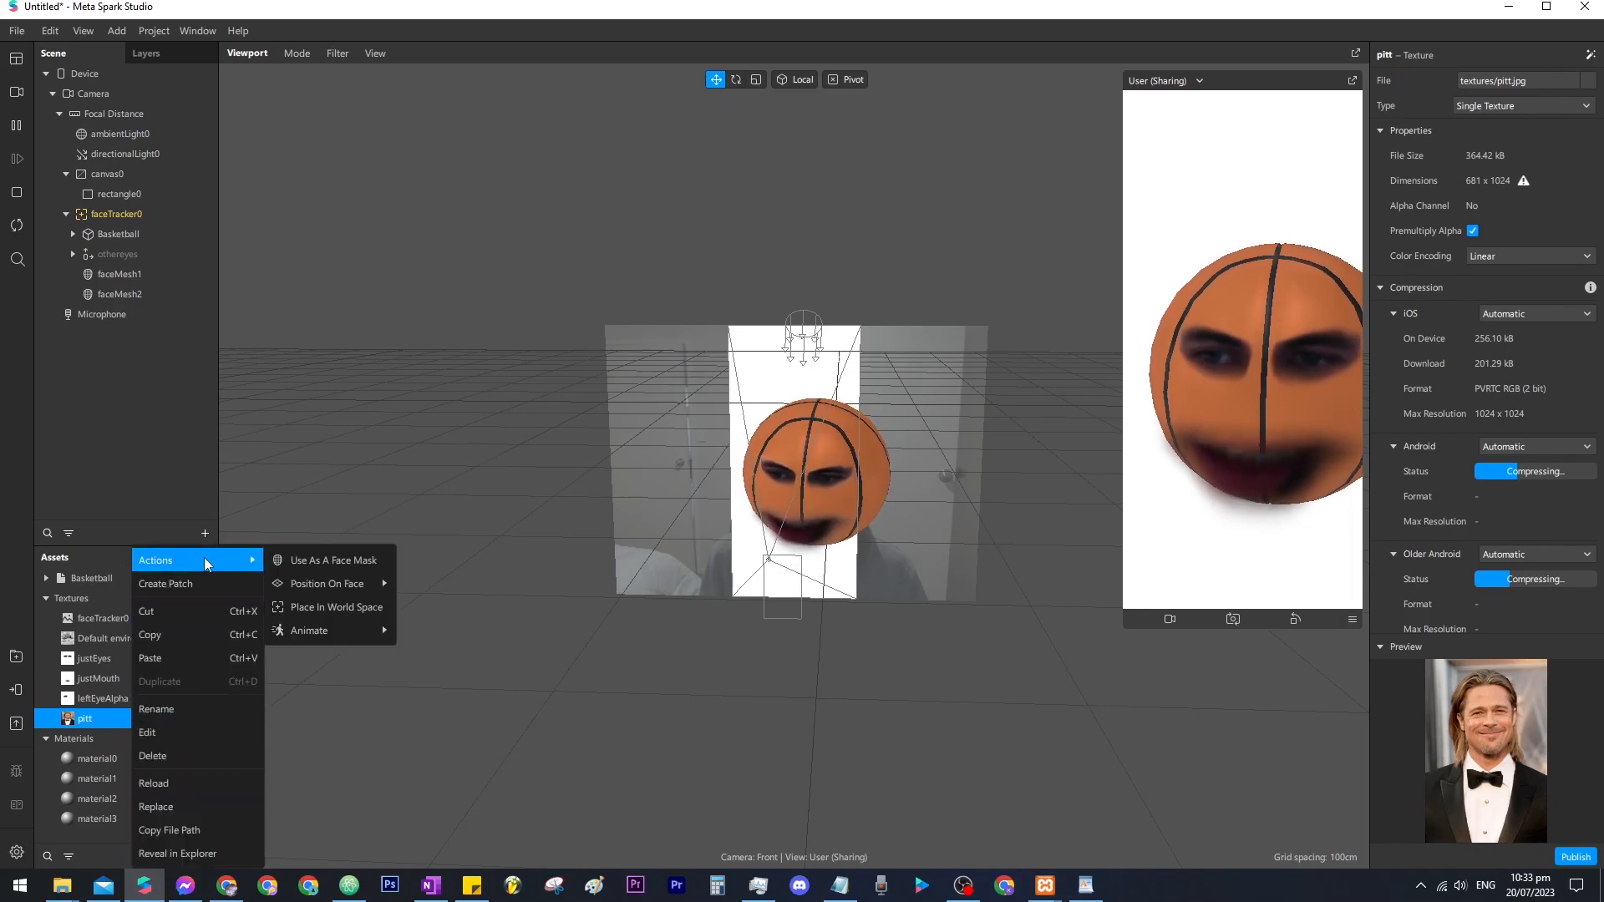
mouse_move(343, 630)
click(451, 638)
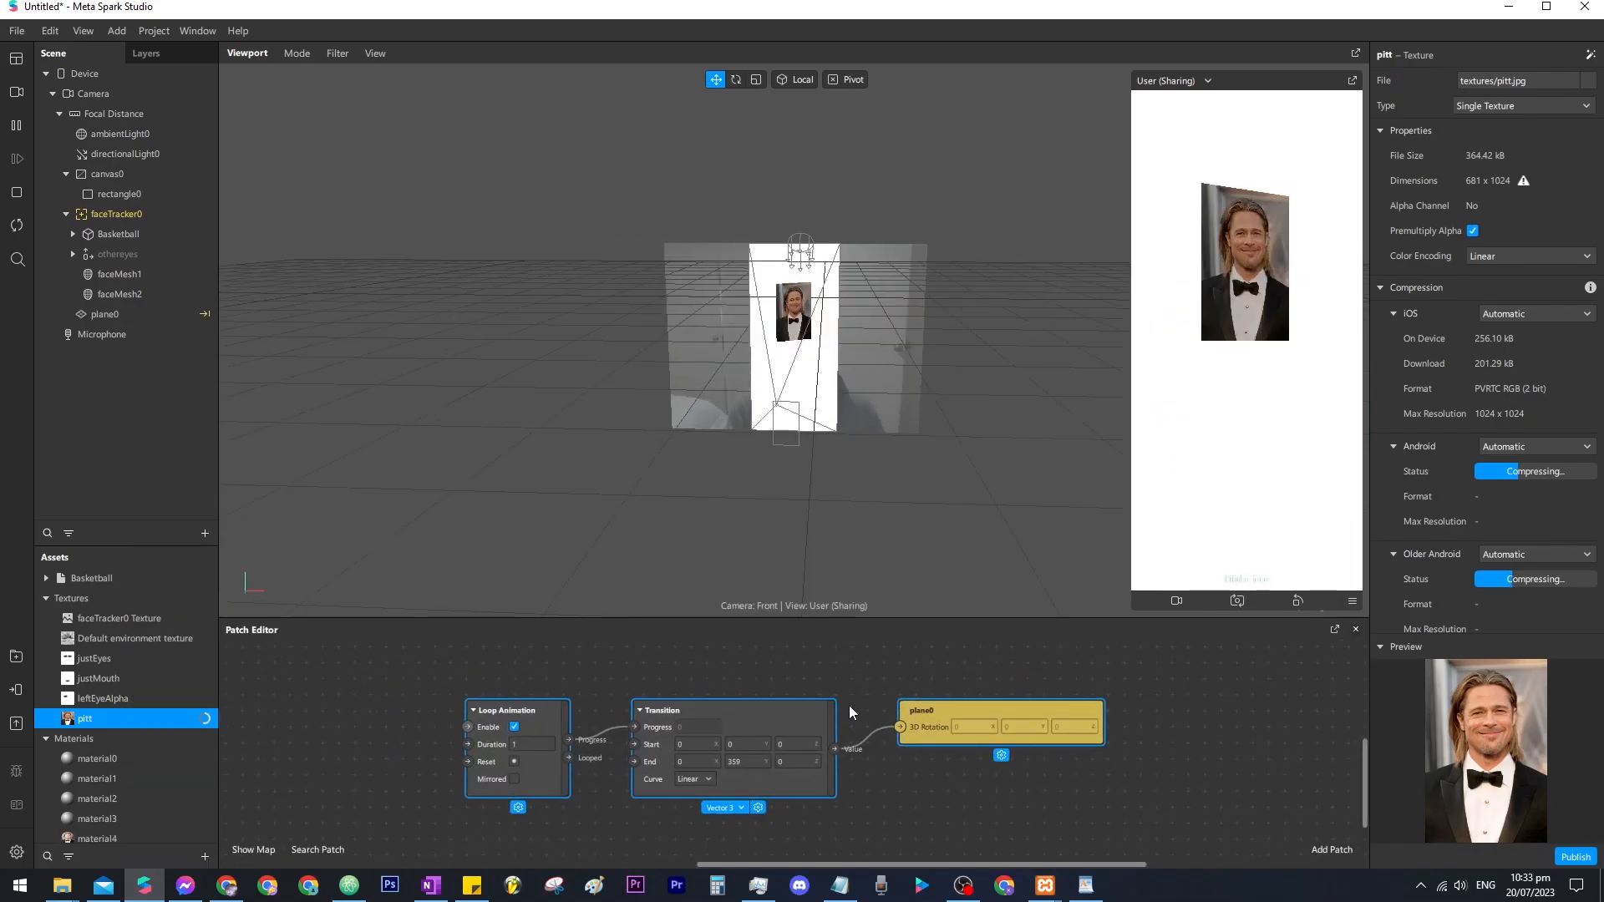
Delete the Loop Animation, Transition and plane0 rotation patches, and close the Patch Editor.
click(806, 712)
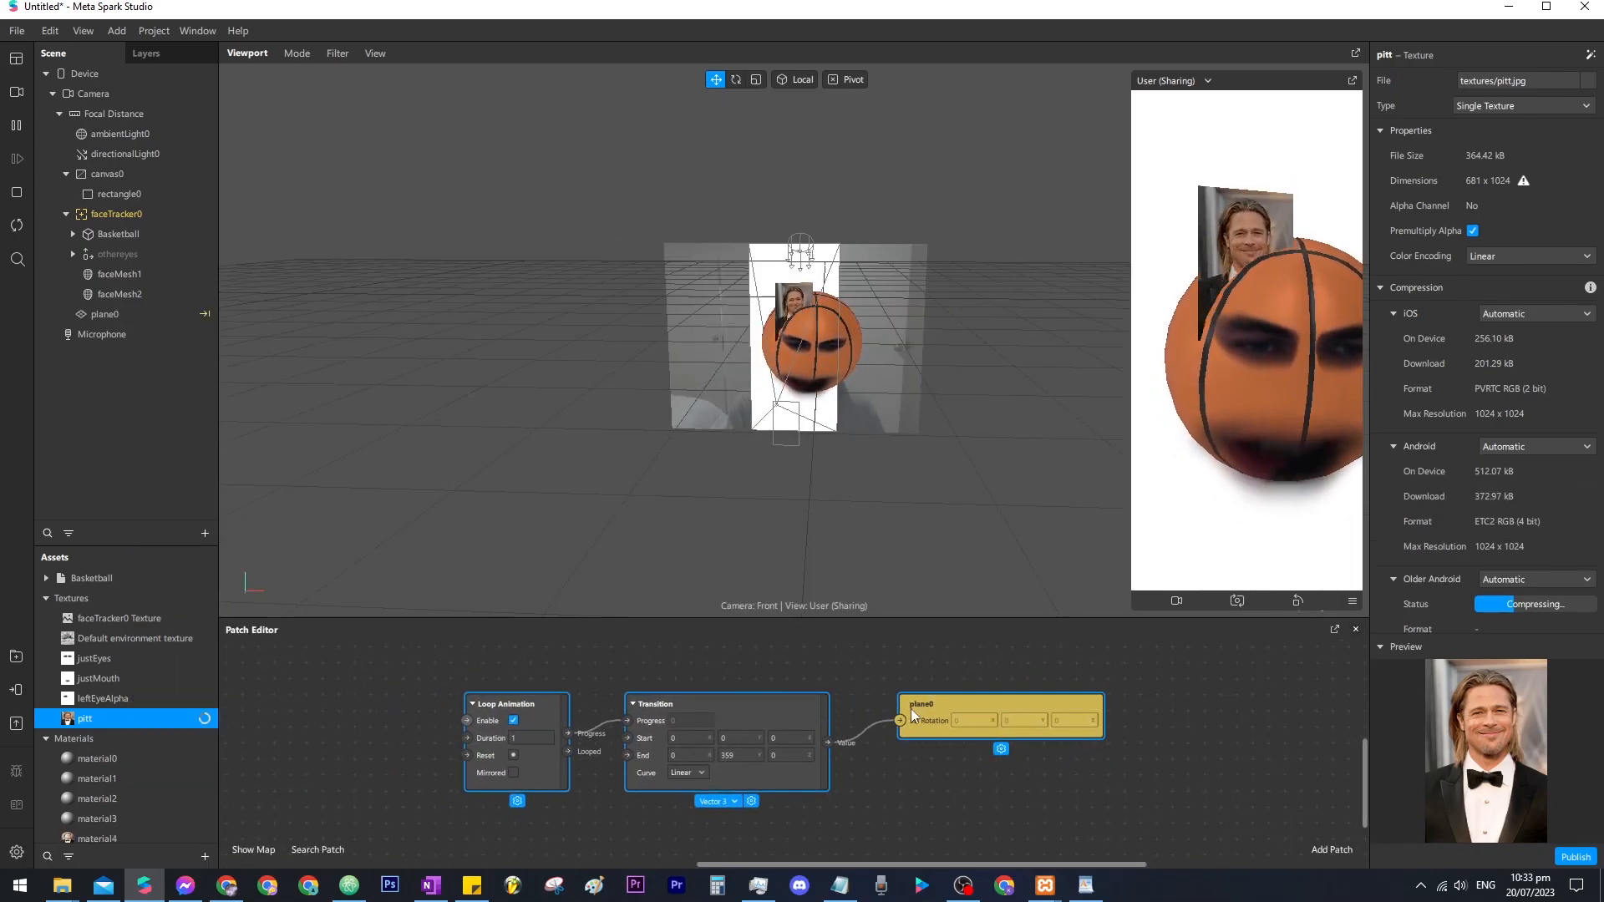
key(Delete)
click(1355, 630)
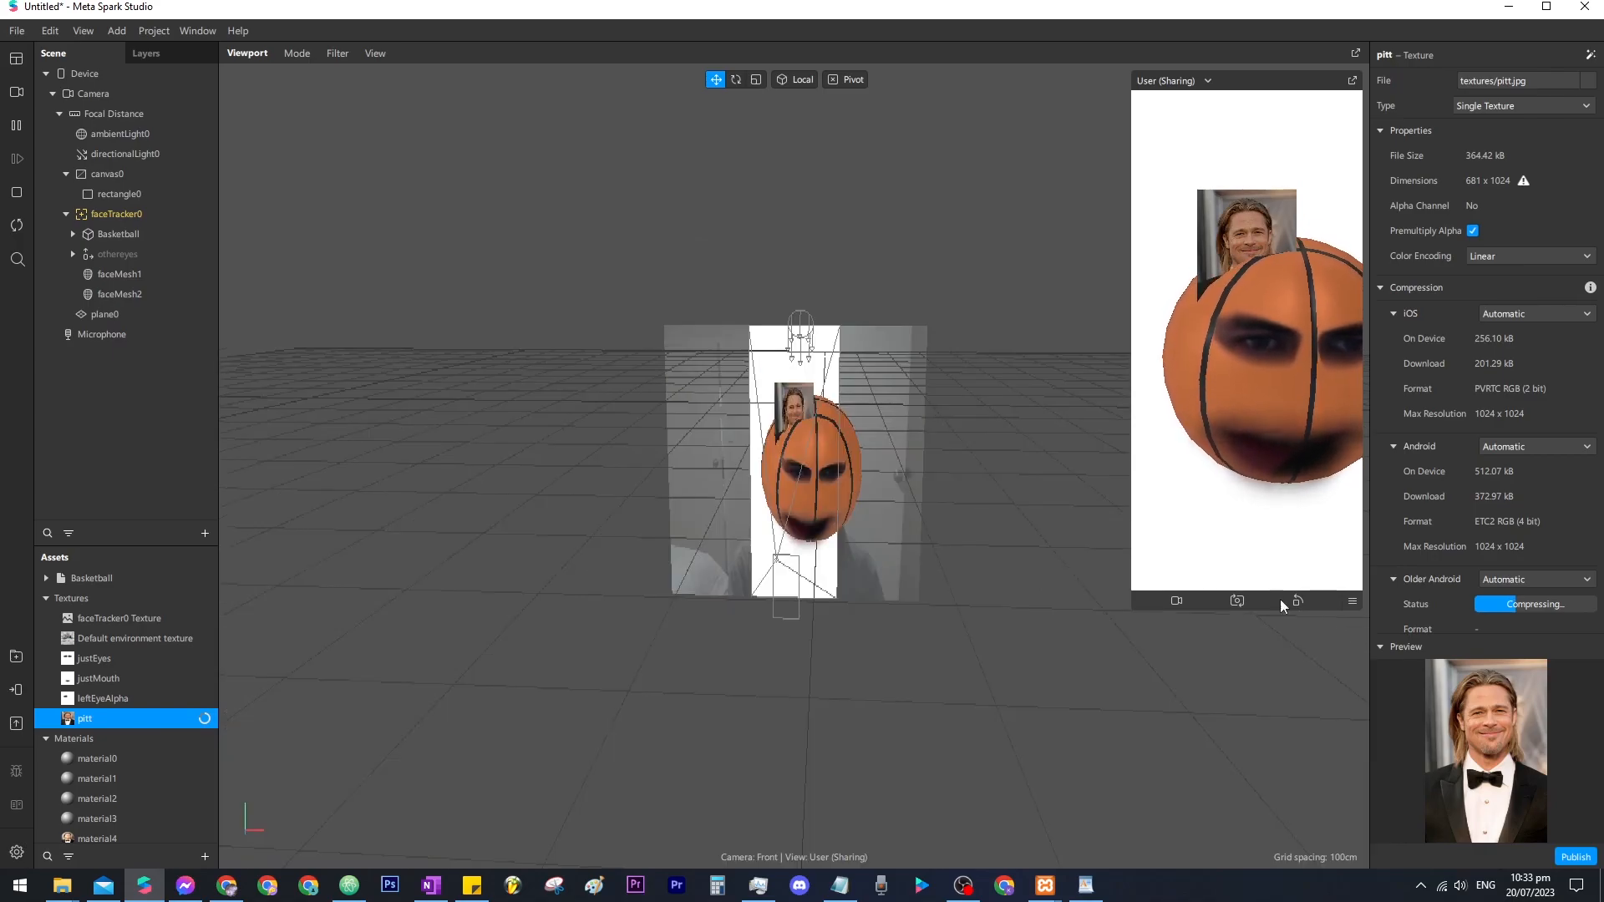
Enlarge plane0 and reposition it so the photo fills the width of the screen.
click(117, 314)
click(756, 80)
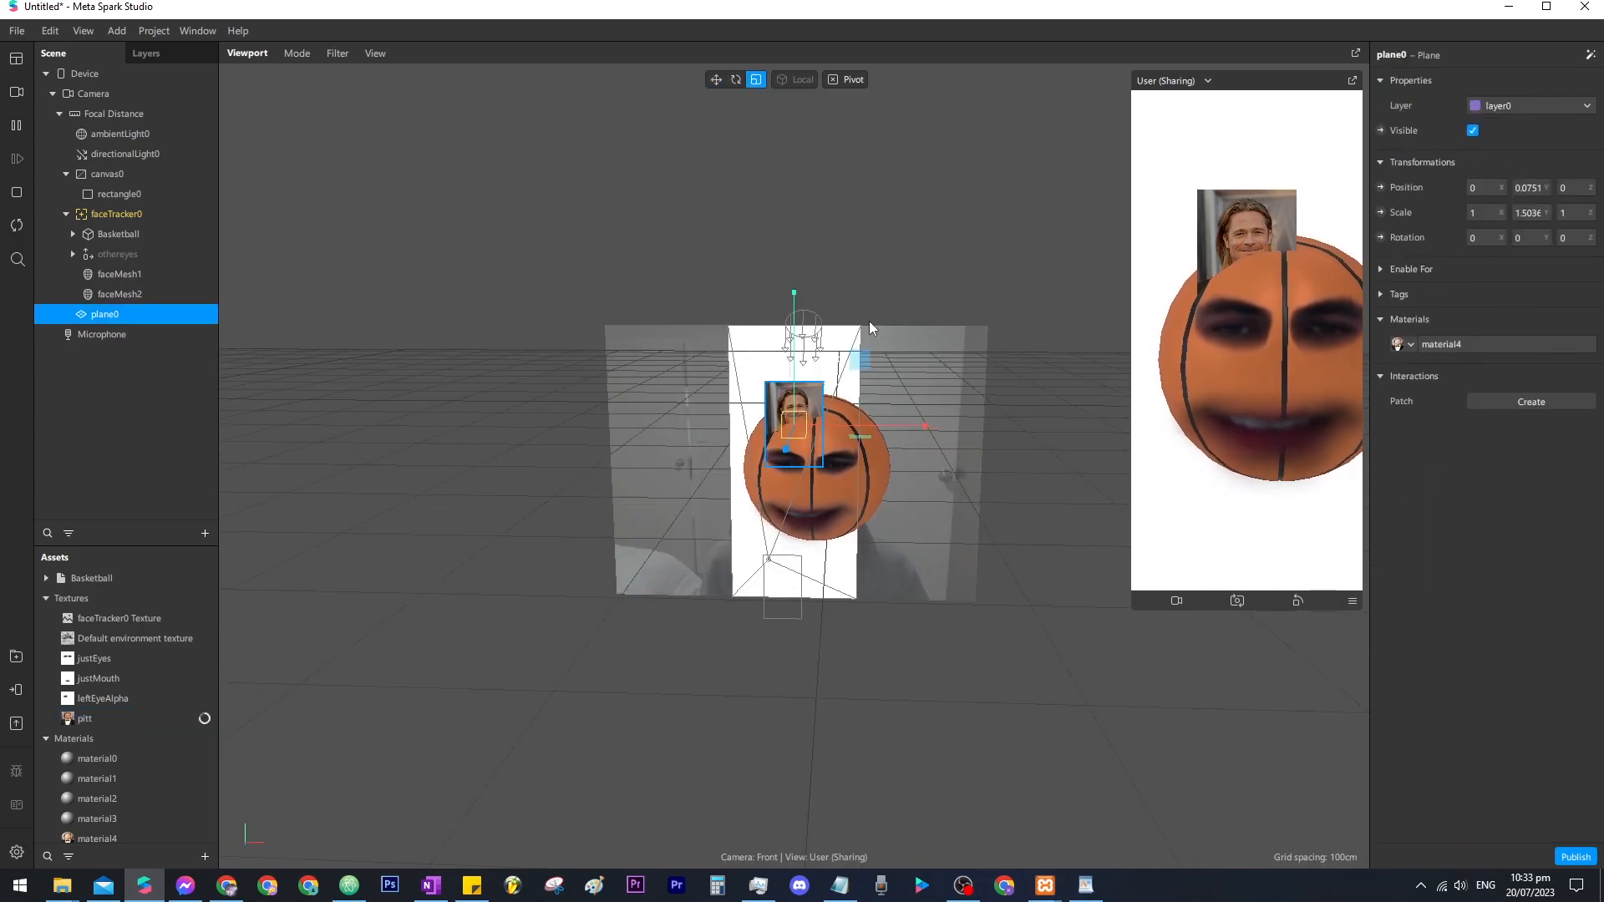
drag(861, 359, 1003, 260)
drag(800, 330, 809, 362)
Set the shader type of plane0's material4 to Flat.
click(1465, 344)
click(1494, 79)
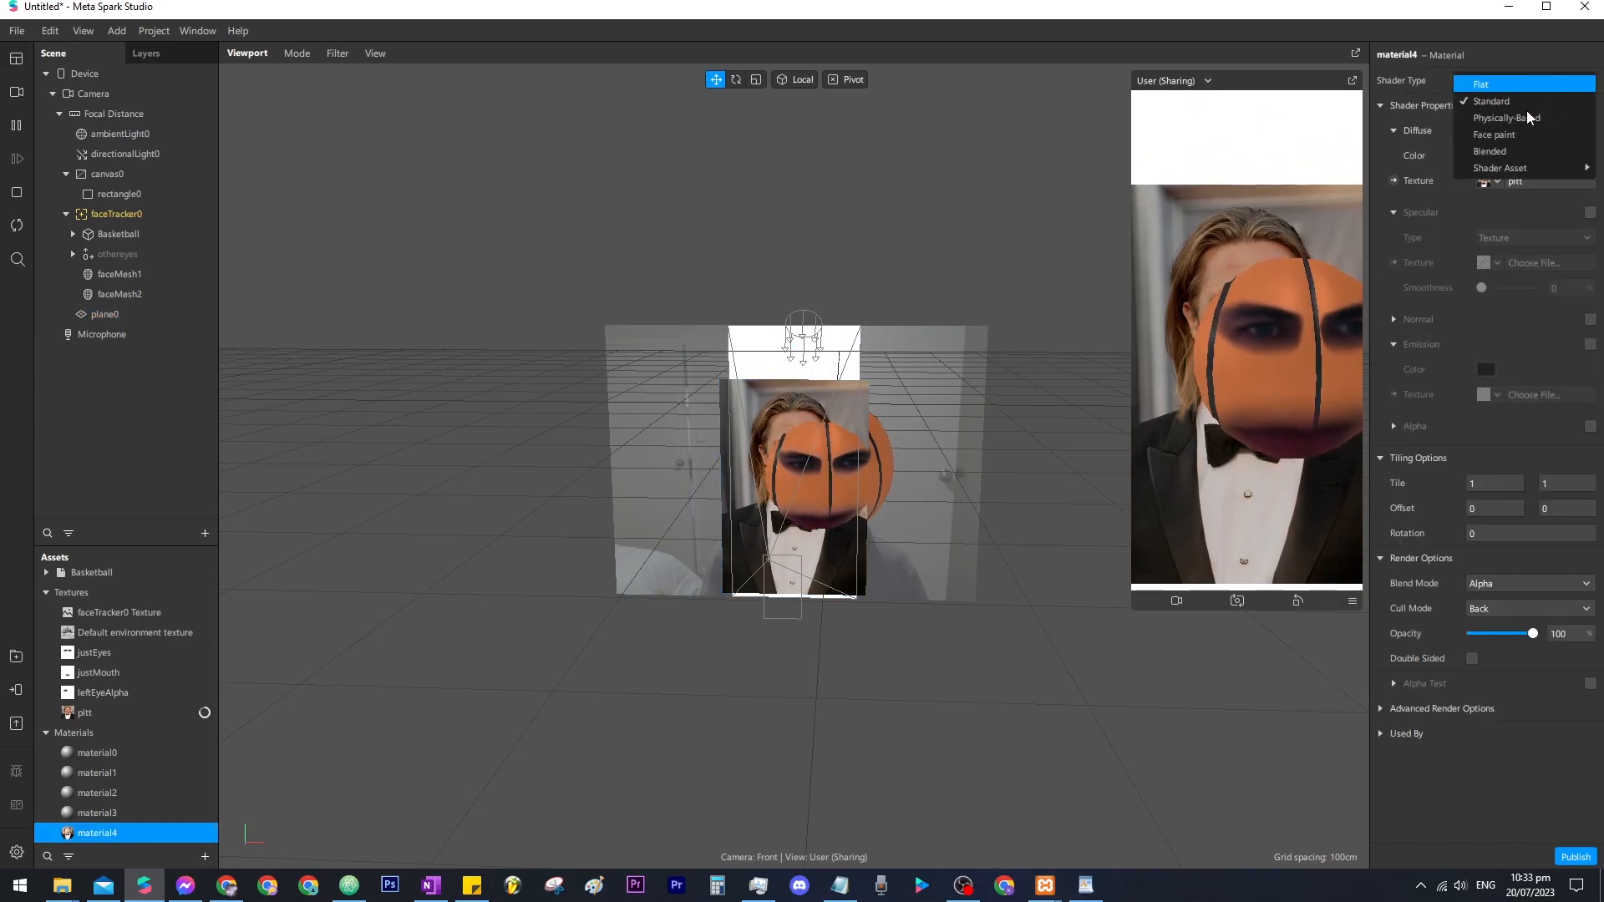
click(1491, 85)
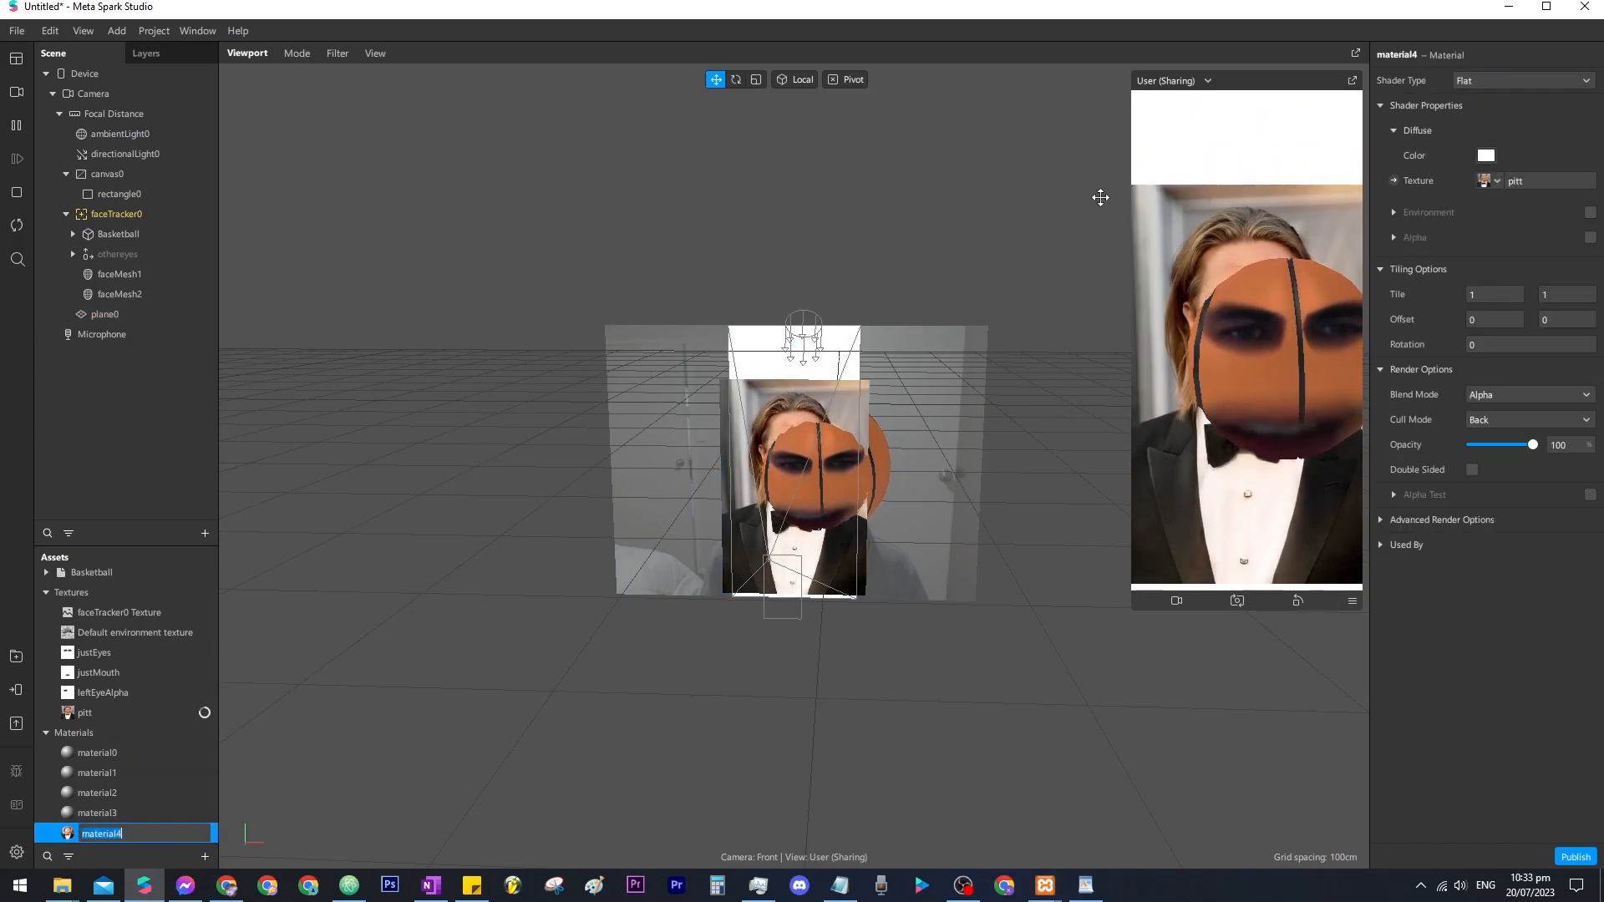
Hide the Basketball object, and duplicate faceMesh1 and faceMesh2.
click(126, 237)
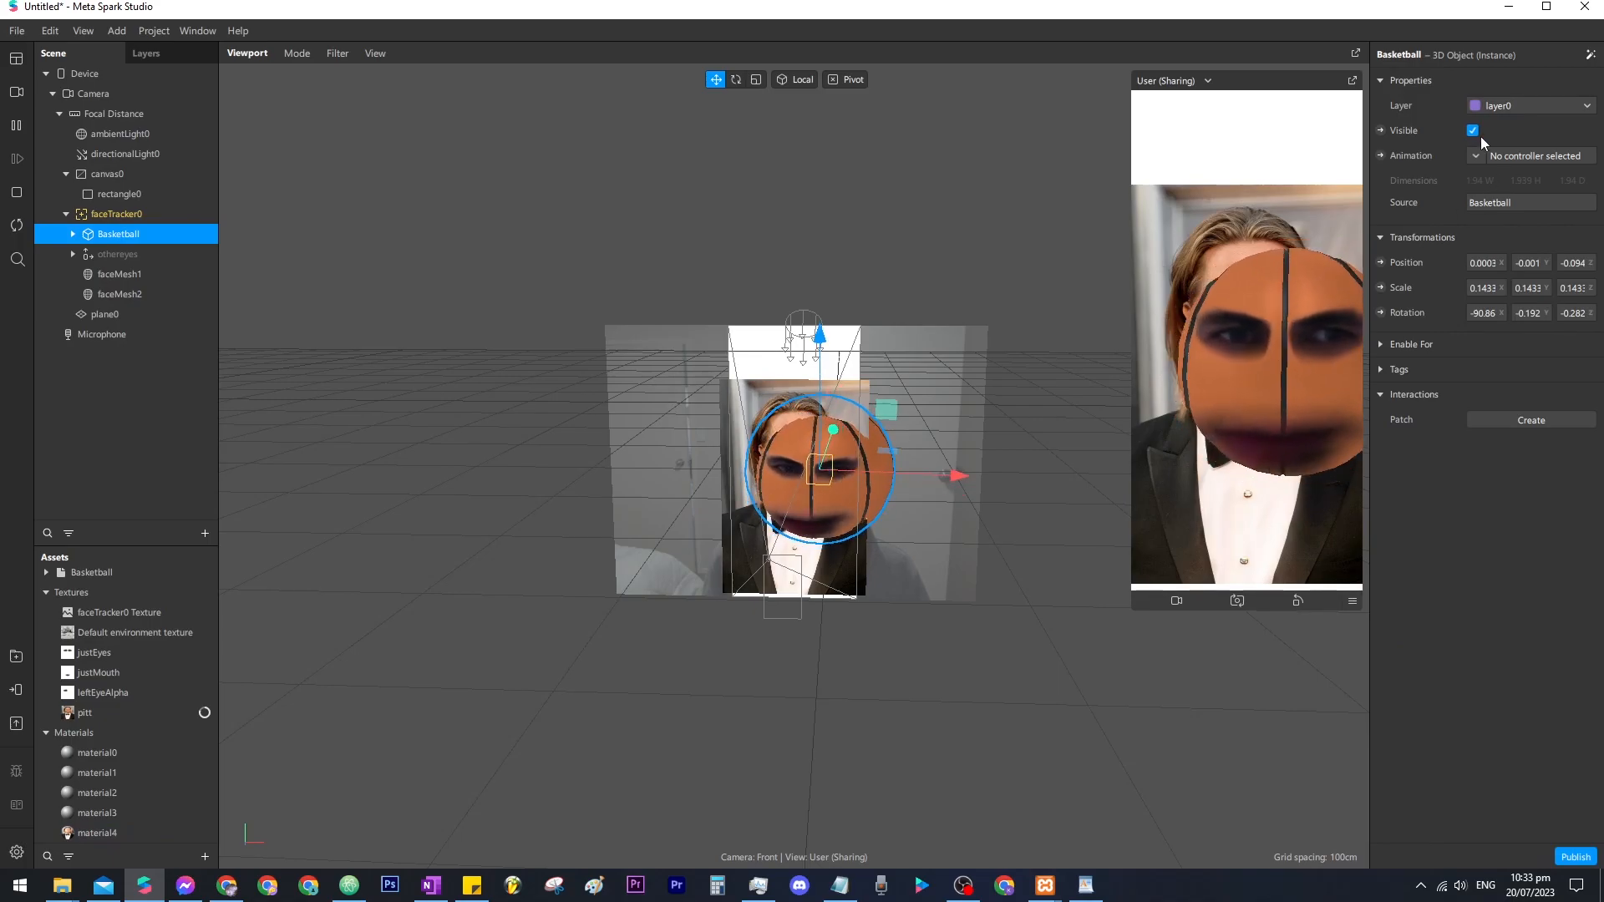
click(1473, 131)
click(118, 274)
shift+click(141, 294)
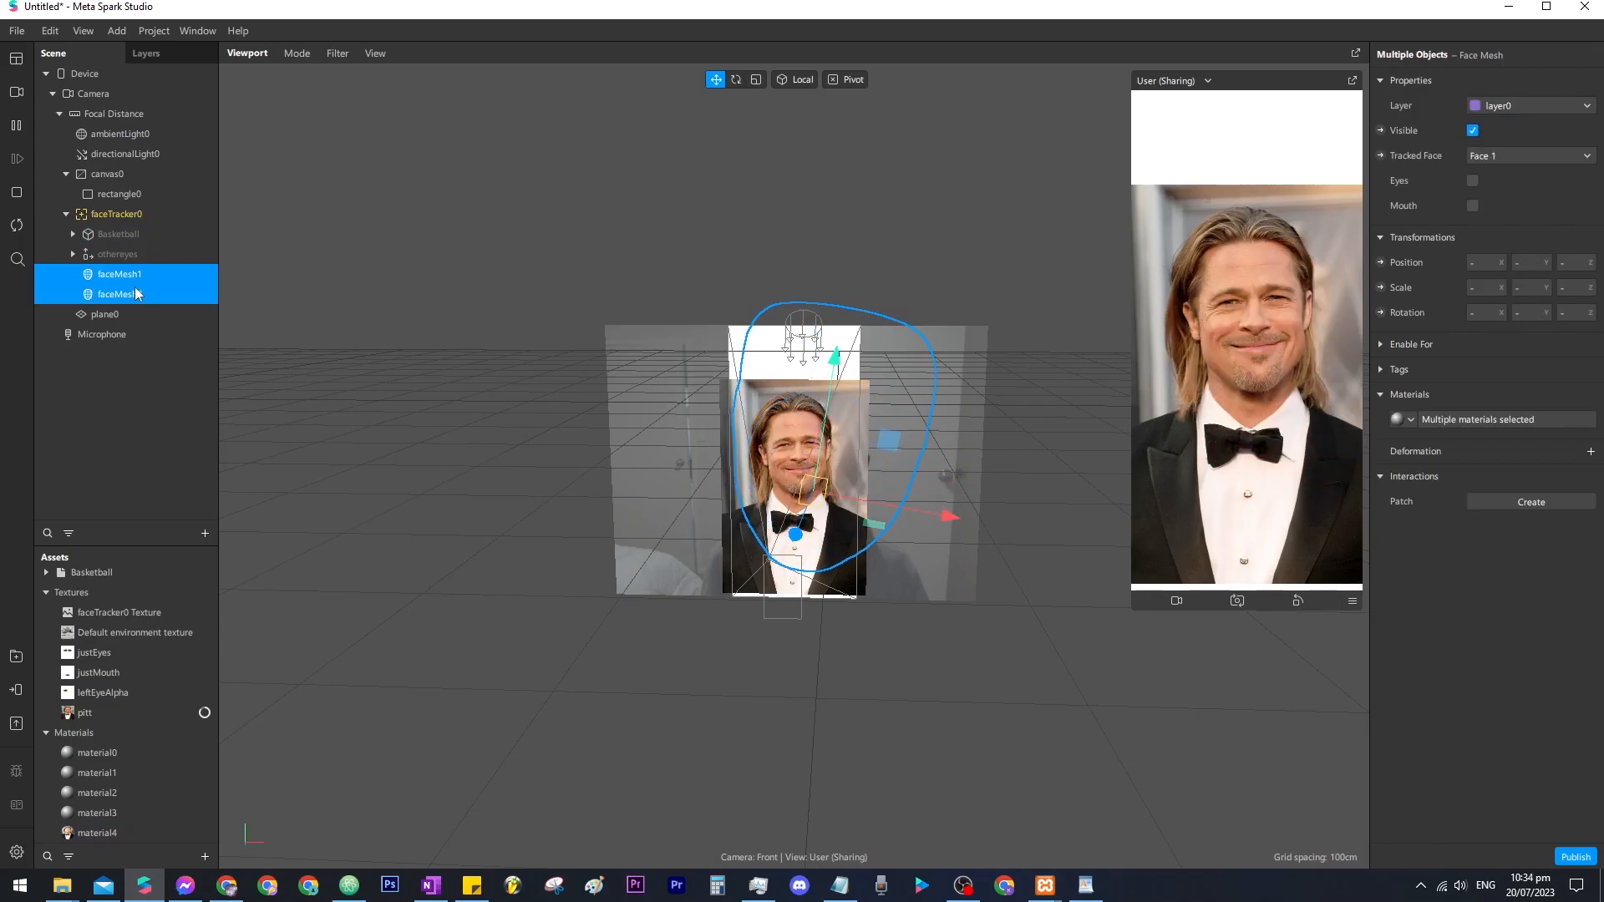
ctrl+click(124, 278)
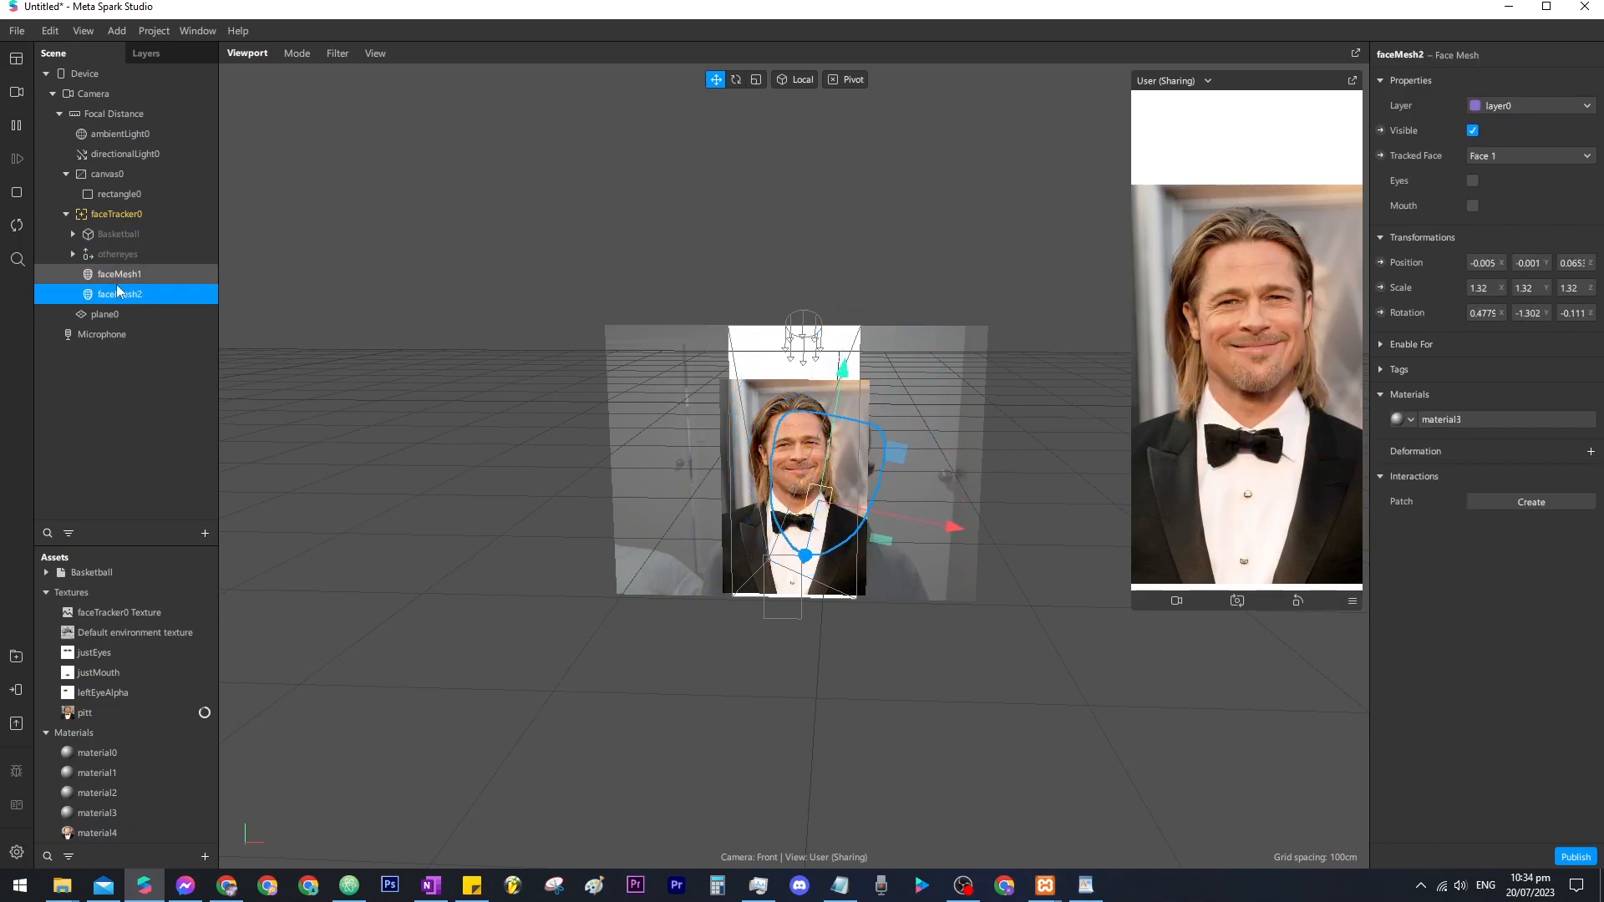
ctrl+click(133, 279)
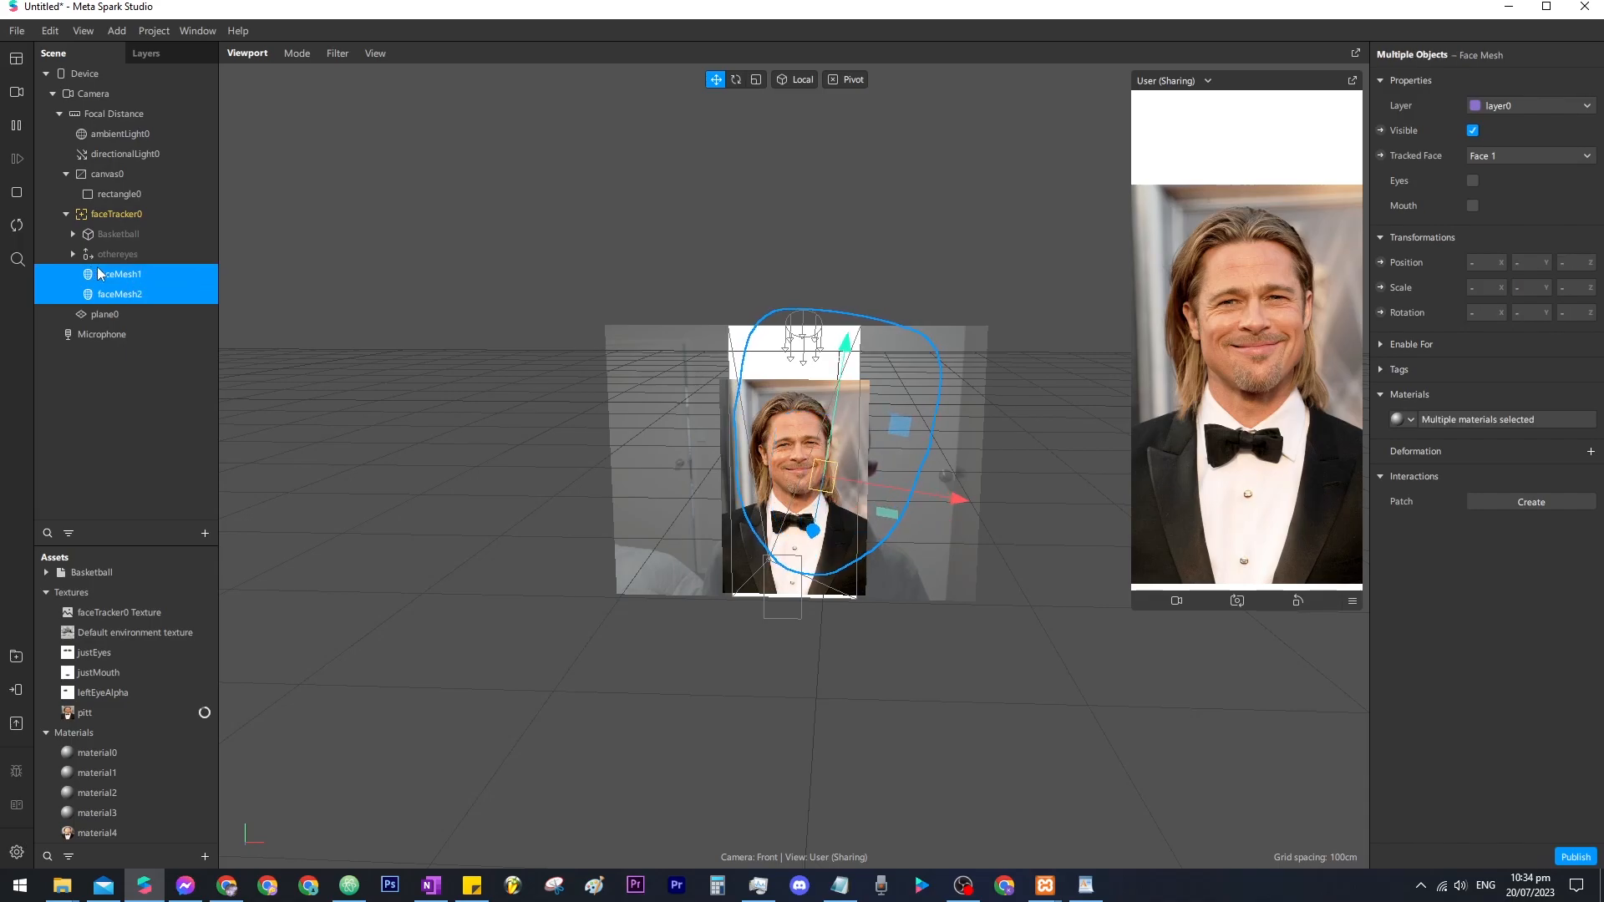
key(ctrl+d)
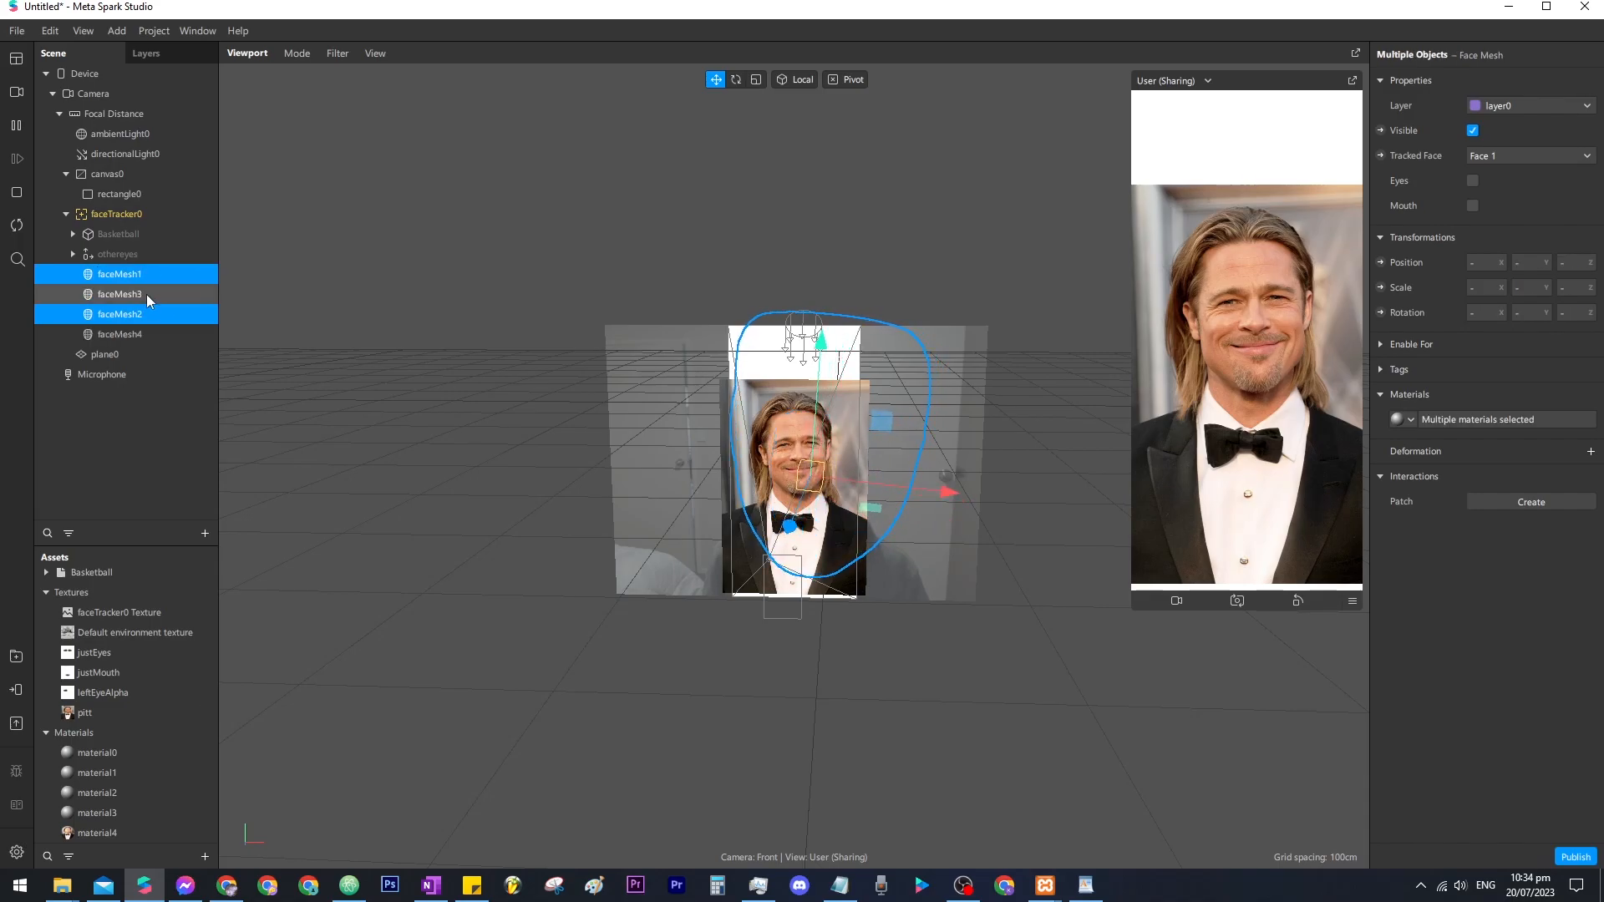
Move the duplicates faceMesh3 and faceMesh4 out of faceTracker0 to sit below plane0 in the scene hierarchy.
click(139, 294)
ctrl+click(119, 334)
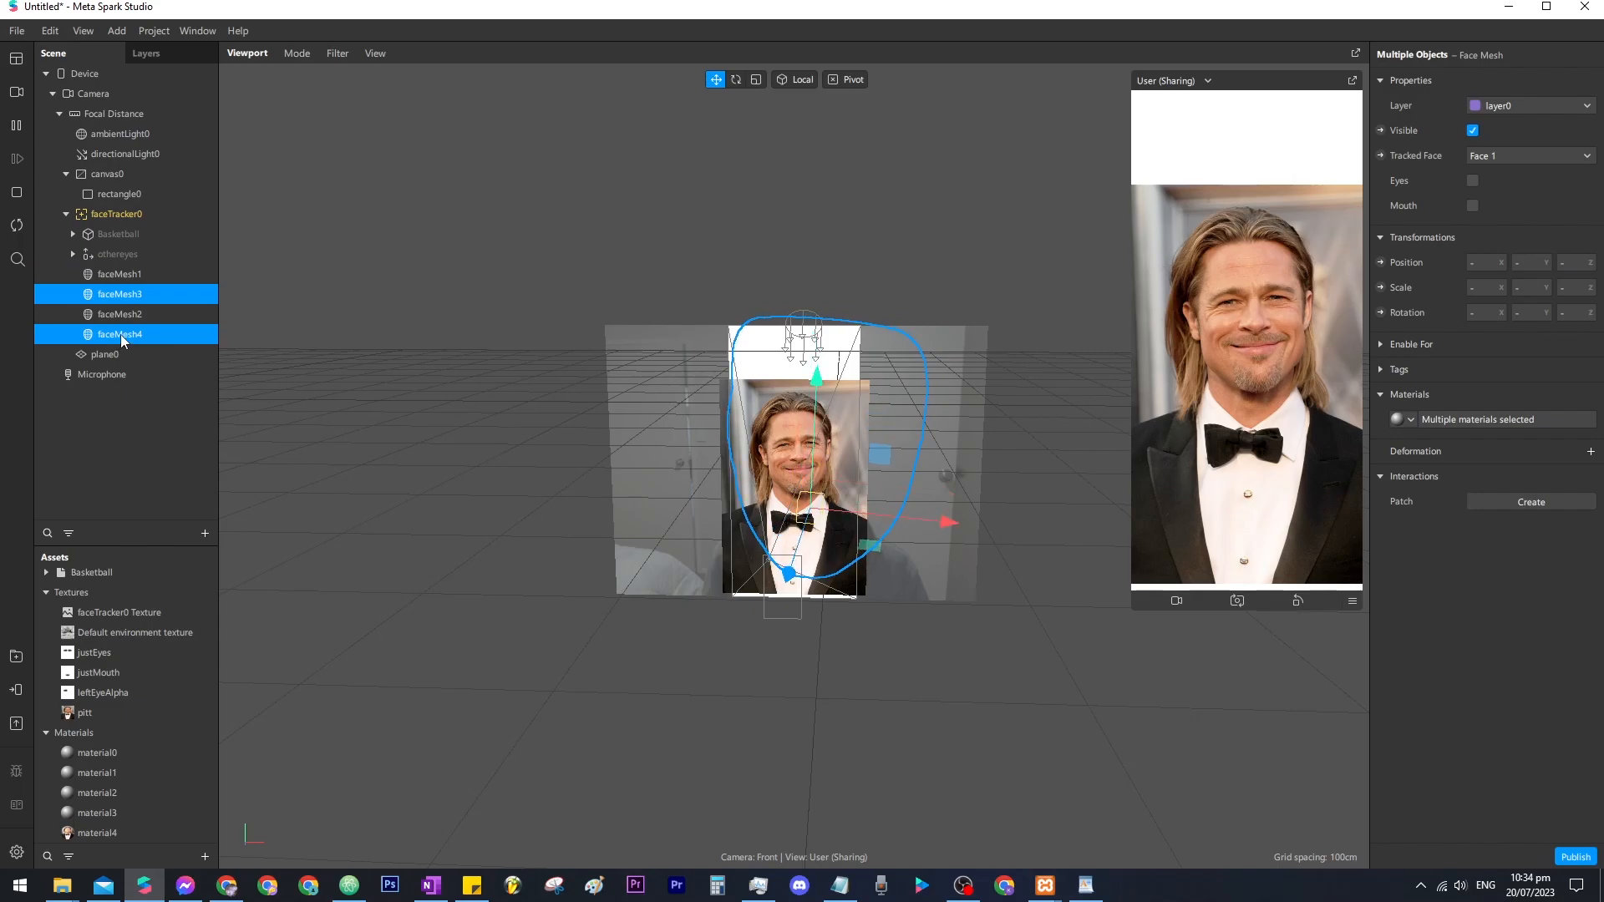
drag(125, 345, 159, 364)
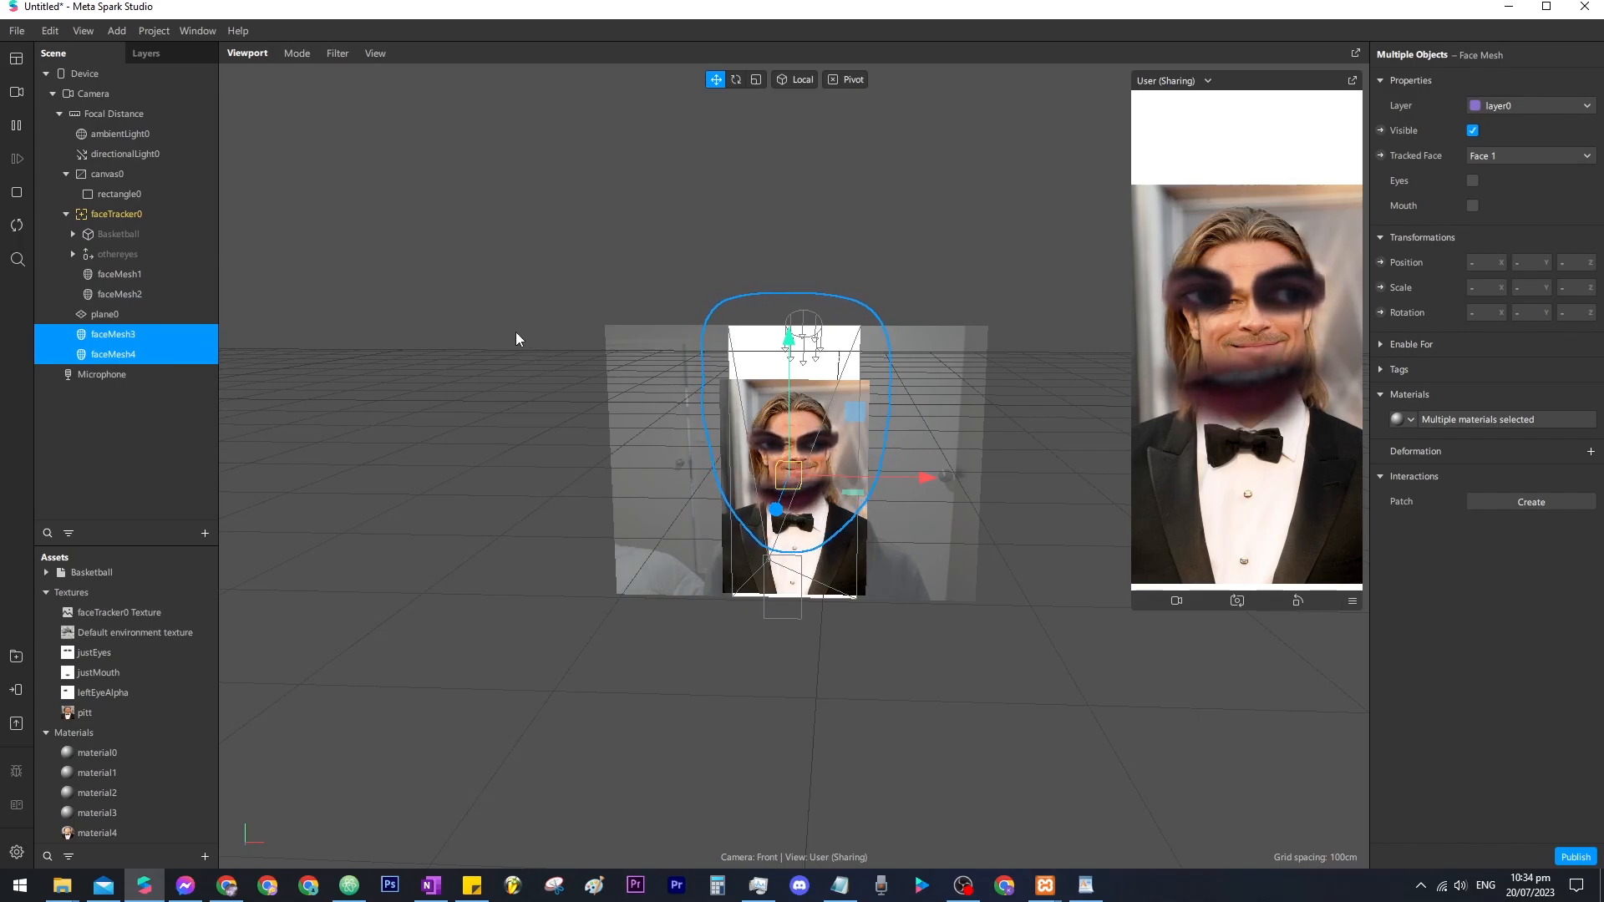
Adjust the size and position of faceMesh3 and faceMesh4 to fit the mouth and eyes onto the face in the photo.
click(122, 334)
click(125, 316)
click(129, 333)
click(142, 352)
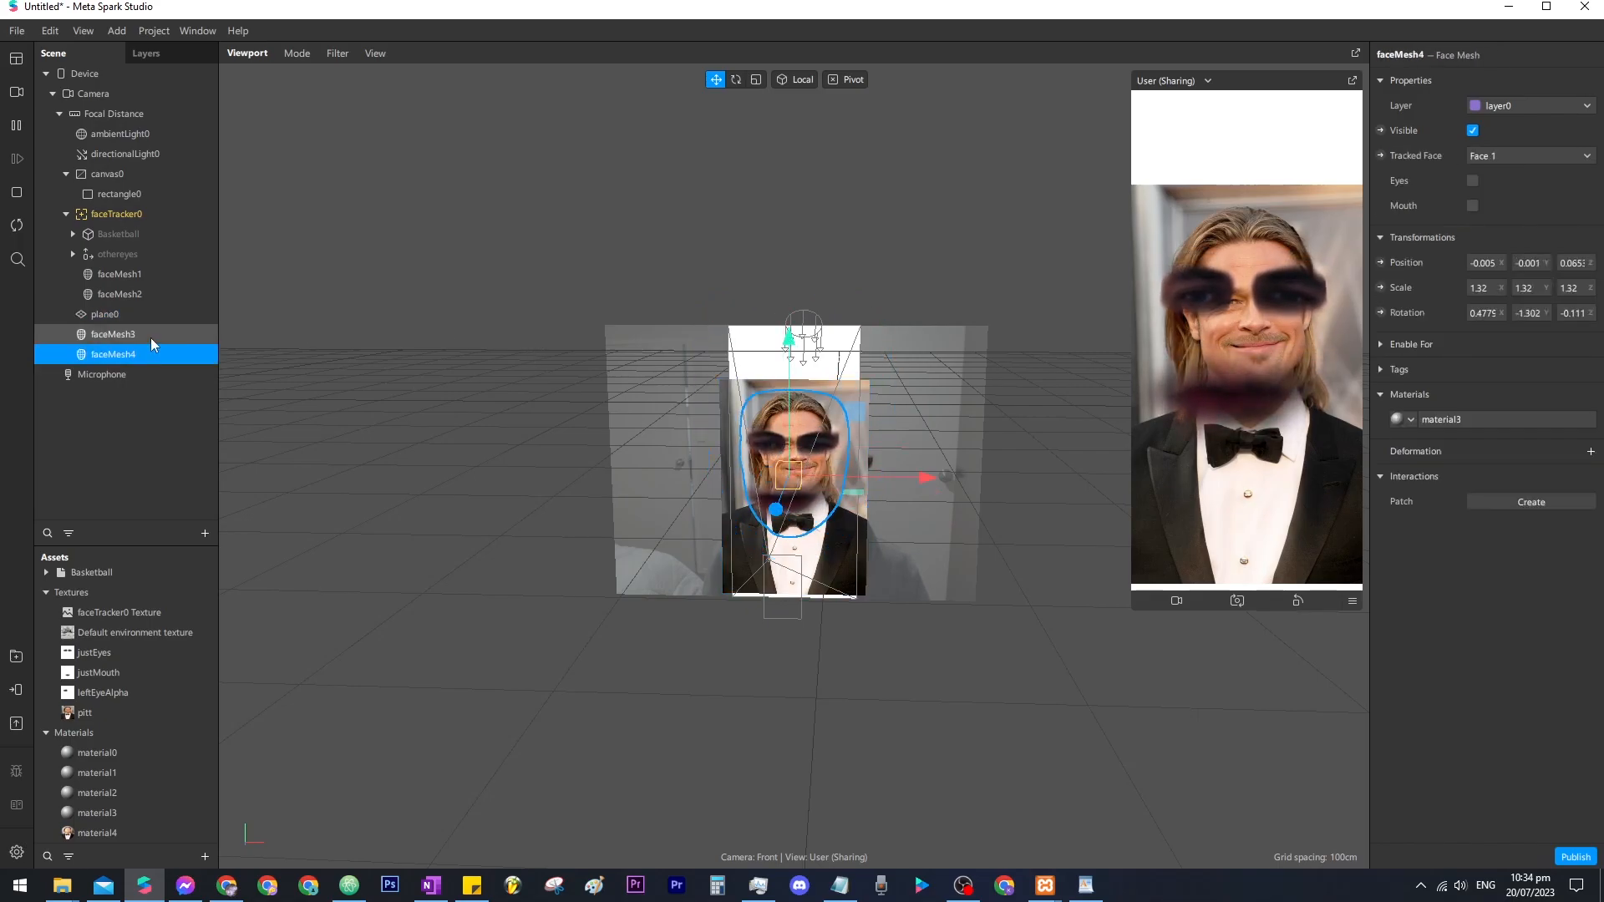
click(147, 334)
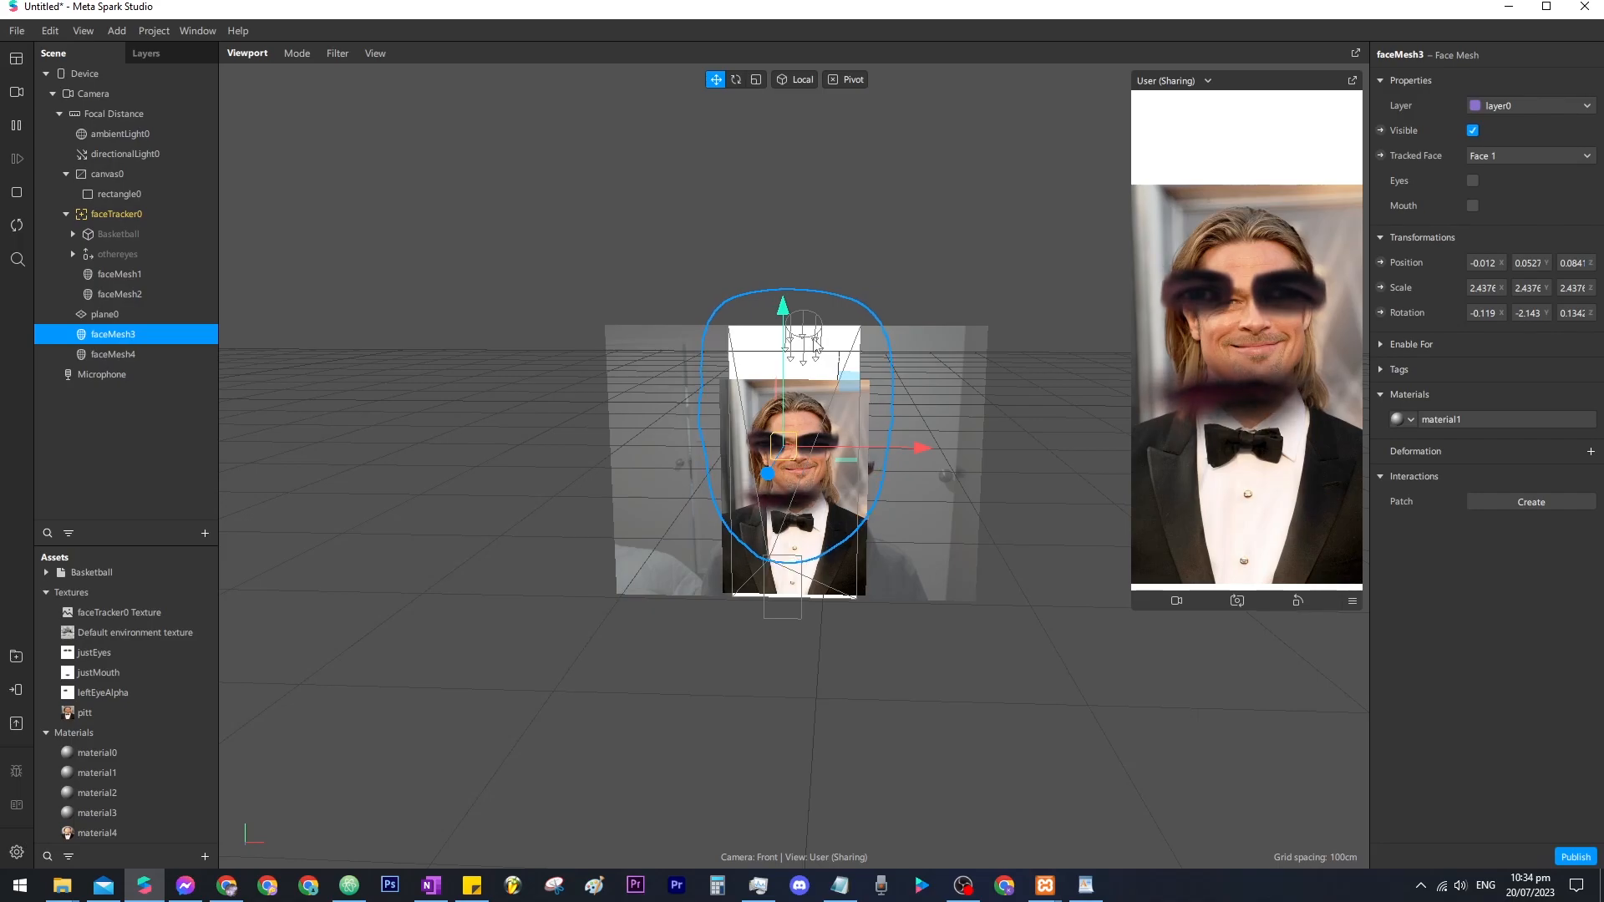
click(756, 81)
mouse_move(936, 250)
right_down()
mouse_move(736, 309)
mouse_move(936, 250)
right_up()
click(717, 82)
click(756, 82)
click(716, 81)
click(117, 354)
drag(785, 339, 784, 321)
click(117, 334)
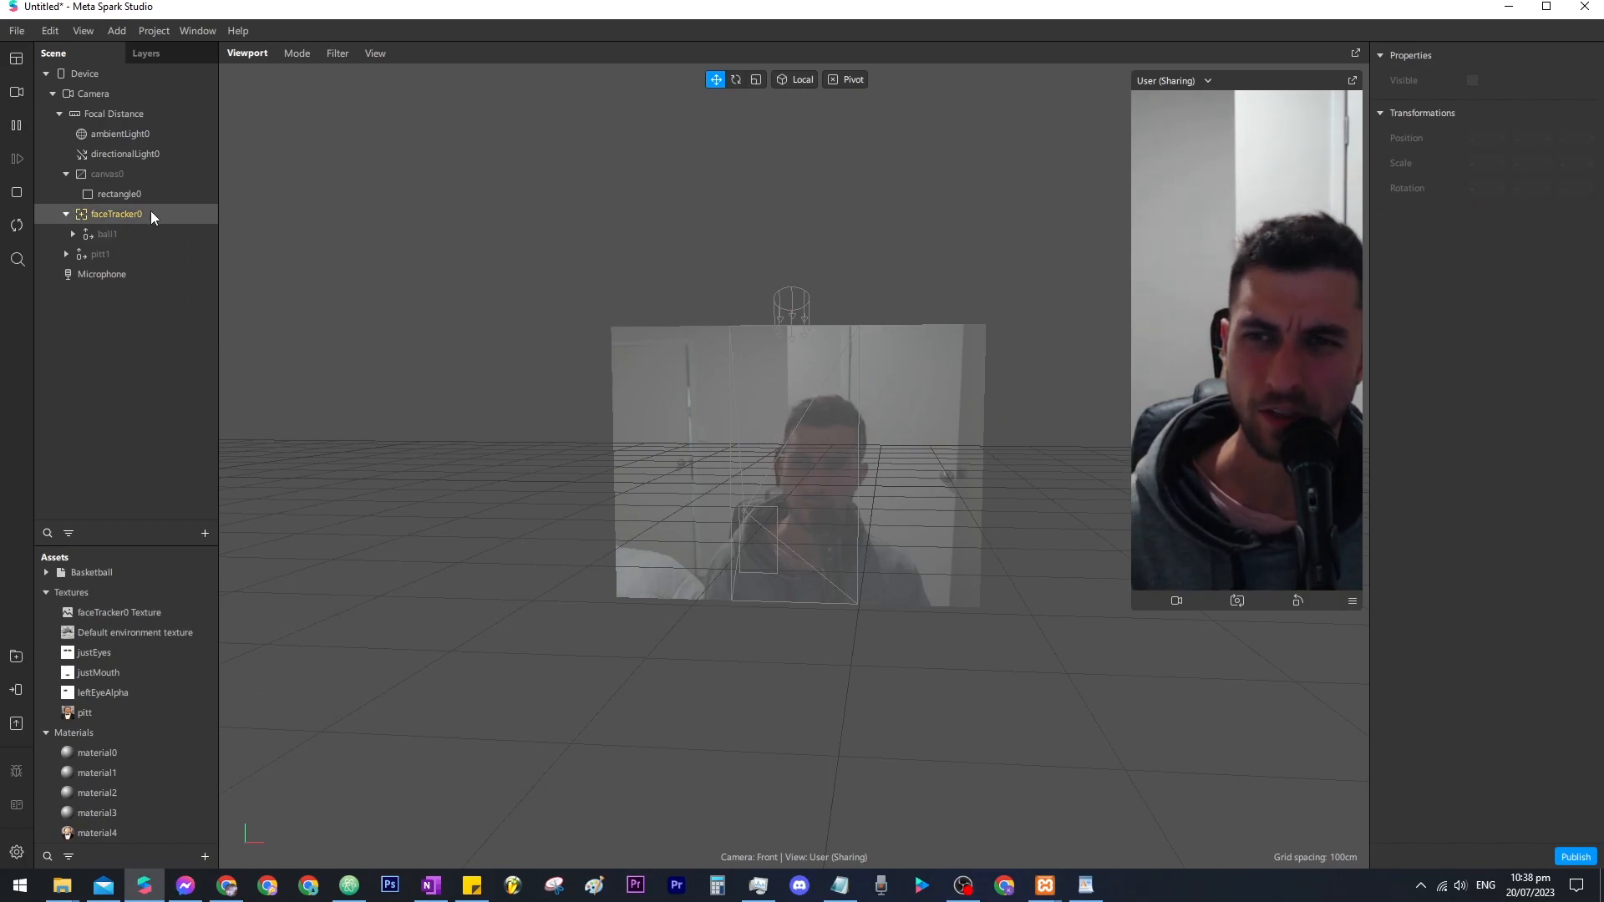
click(110, 253)
click(113, 234)
click(117, 177)
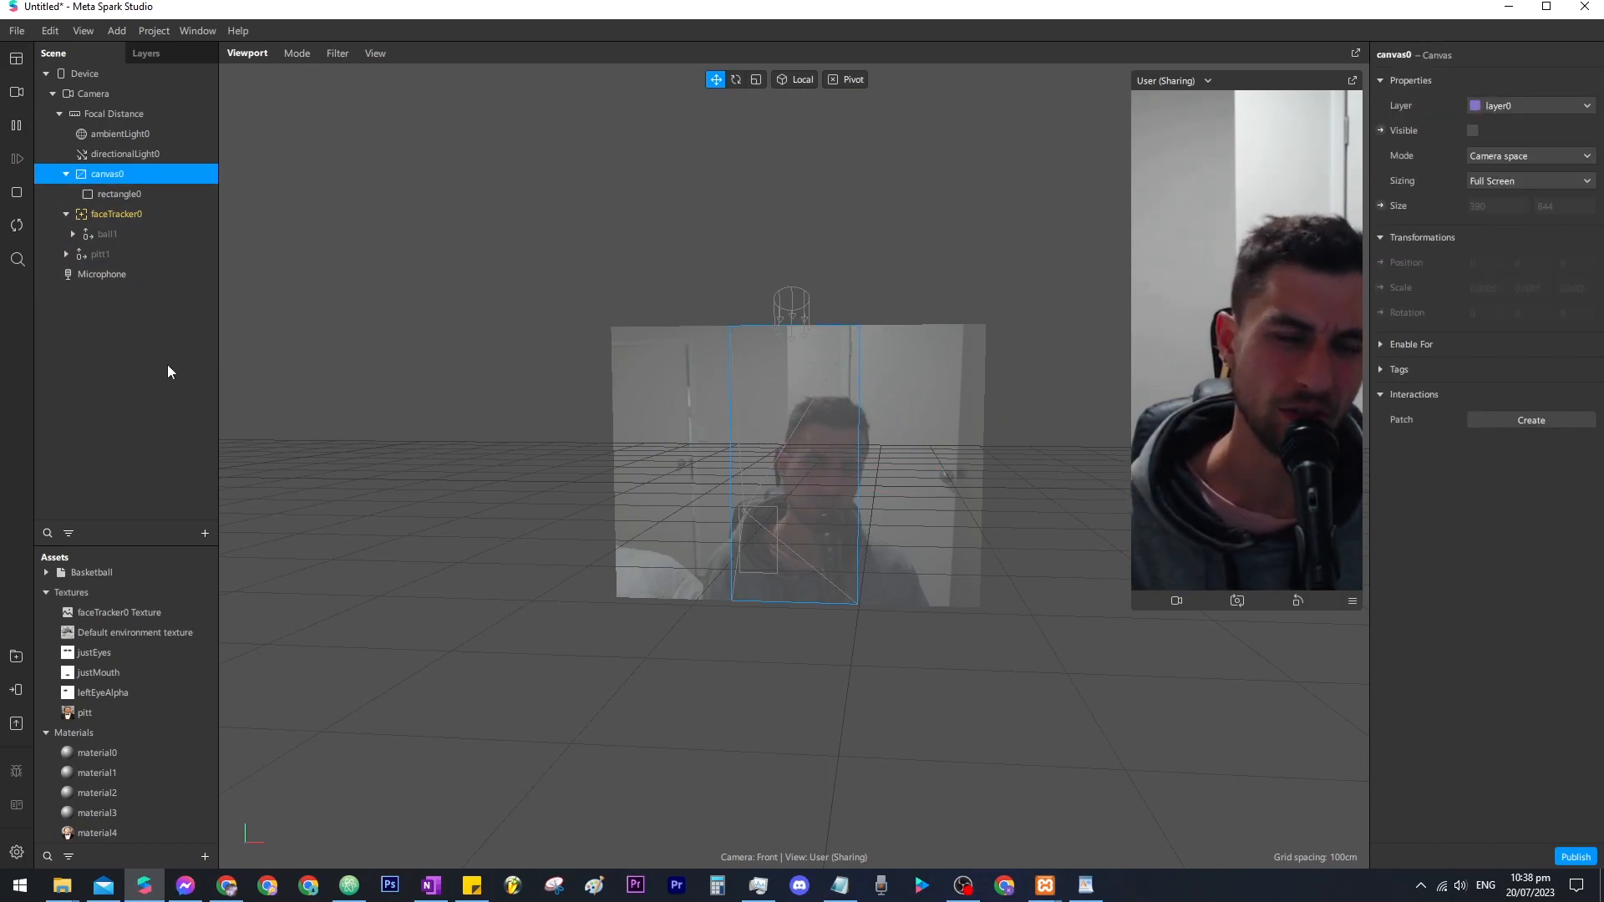
Add a Face Mesh under faceTracker0 and assign it a new material.
click(132, 216)
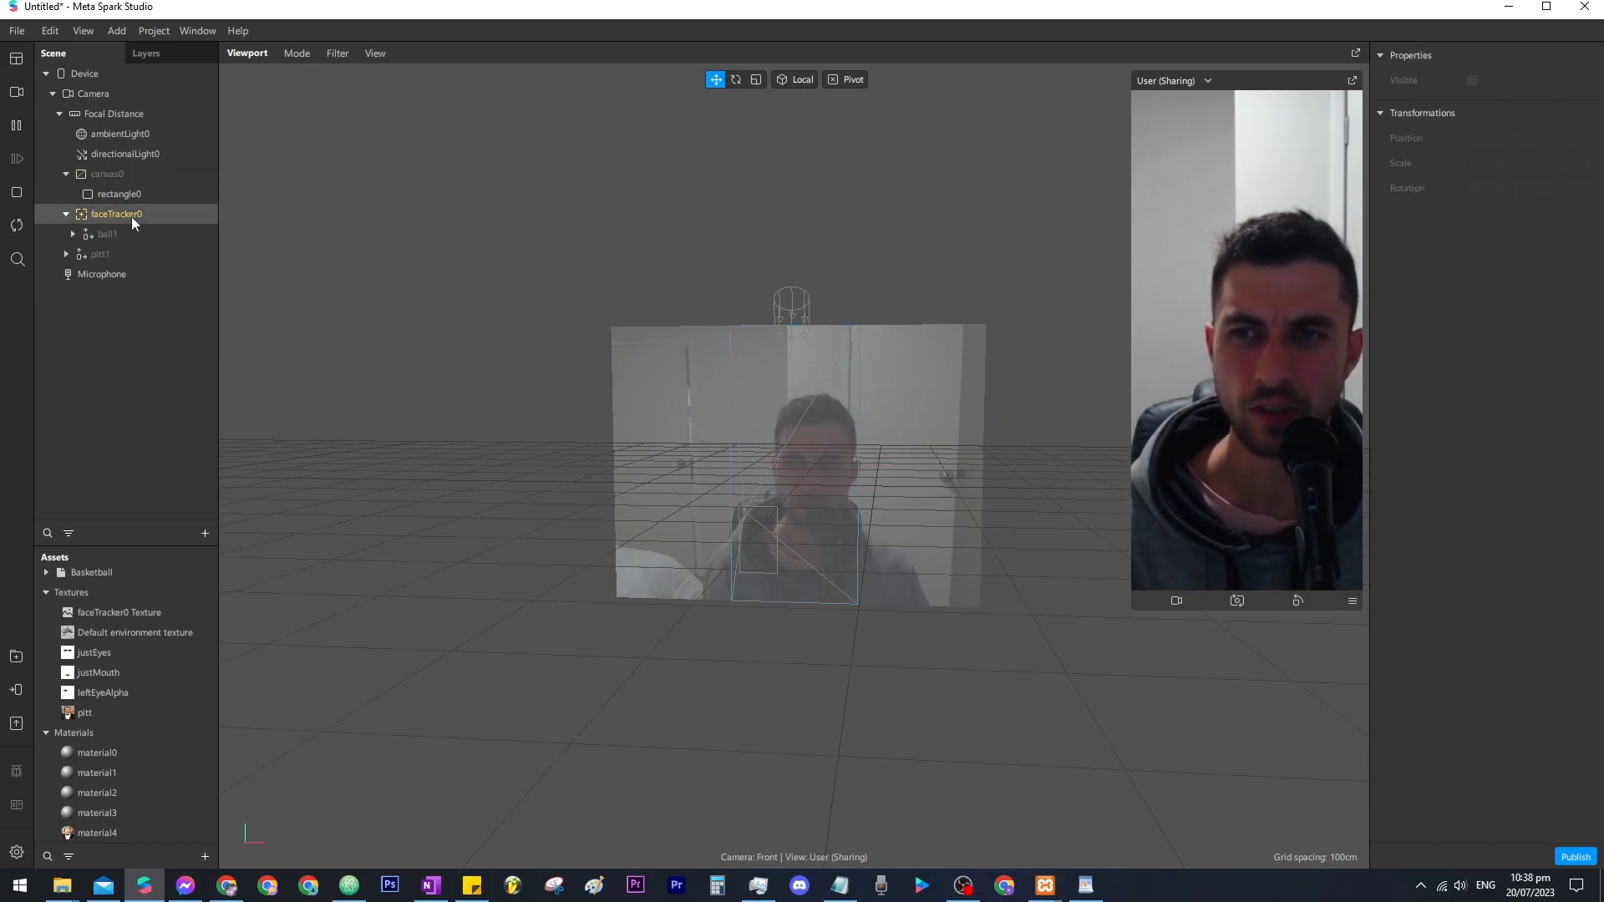
right_click(131, 216)
mouse_move(213, 225)
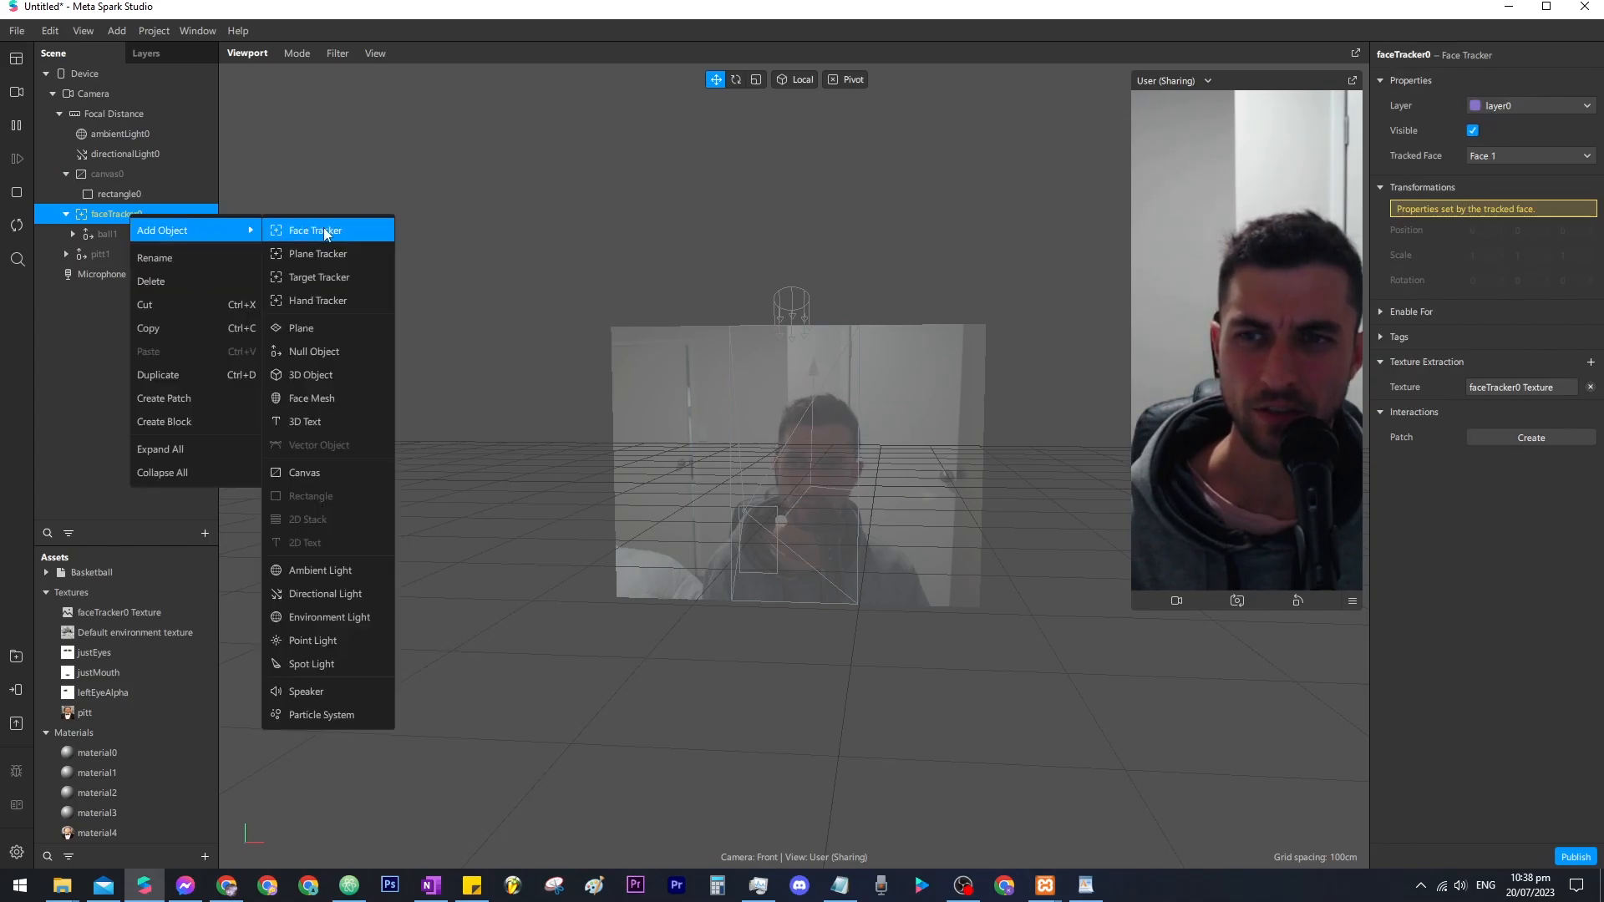
click(347, 397)
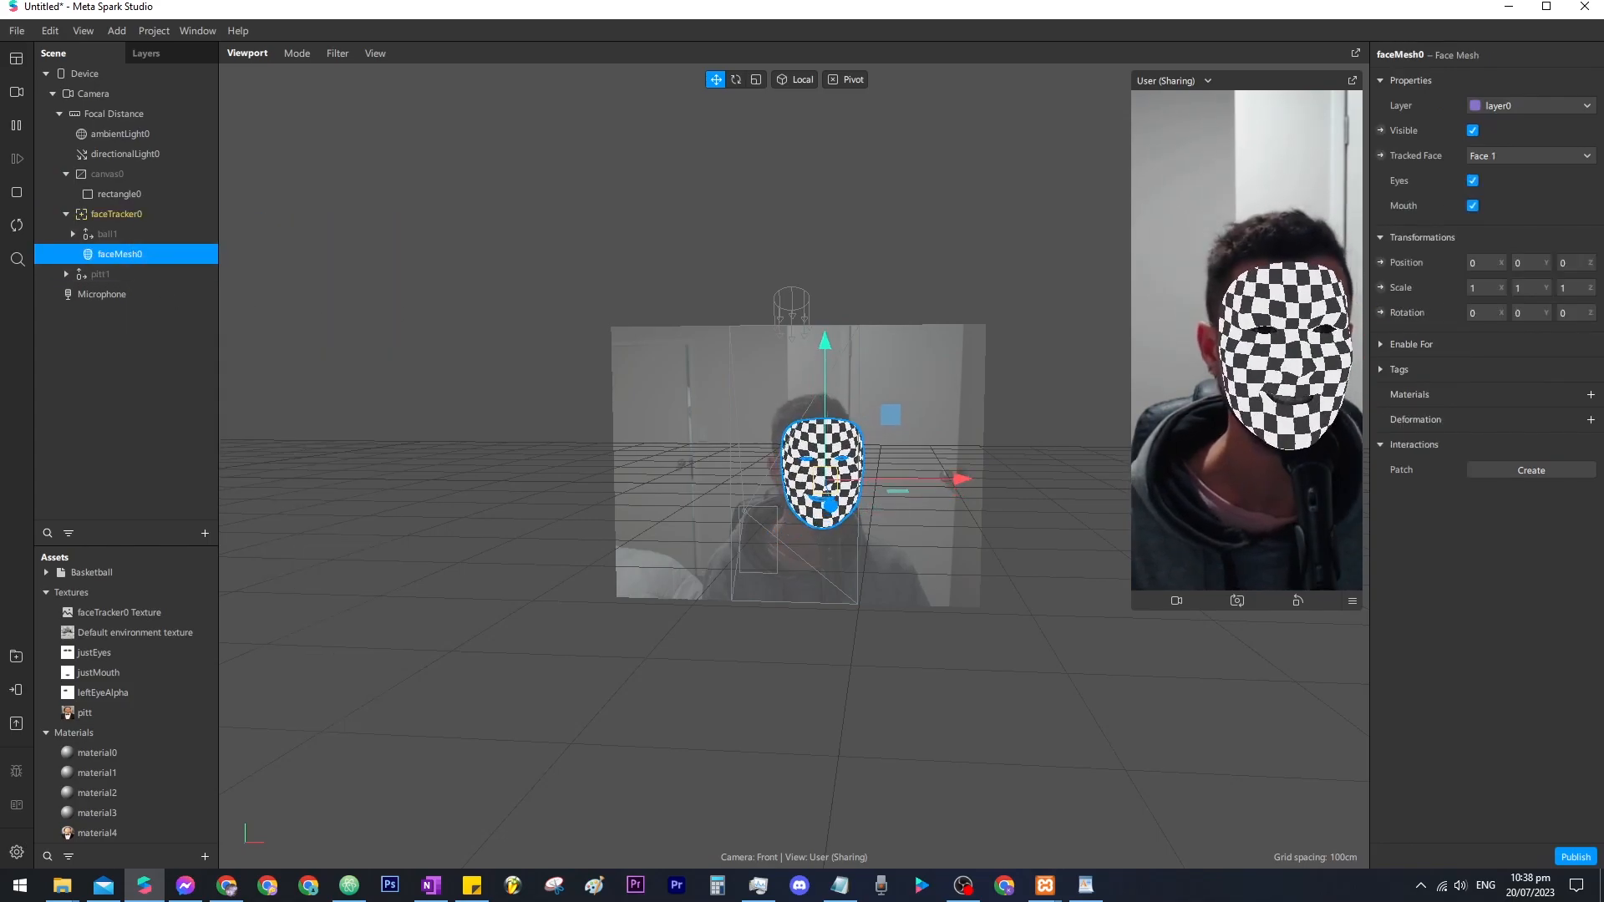
click(1590, 394)
click(1505, 539)
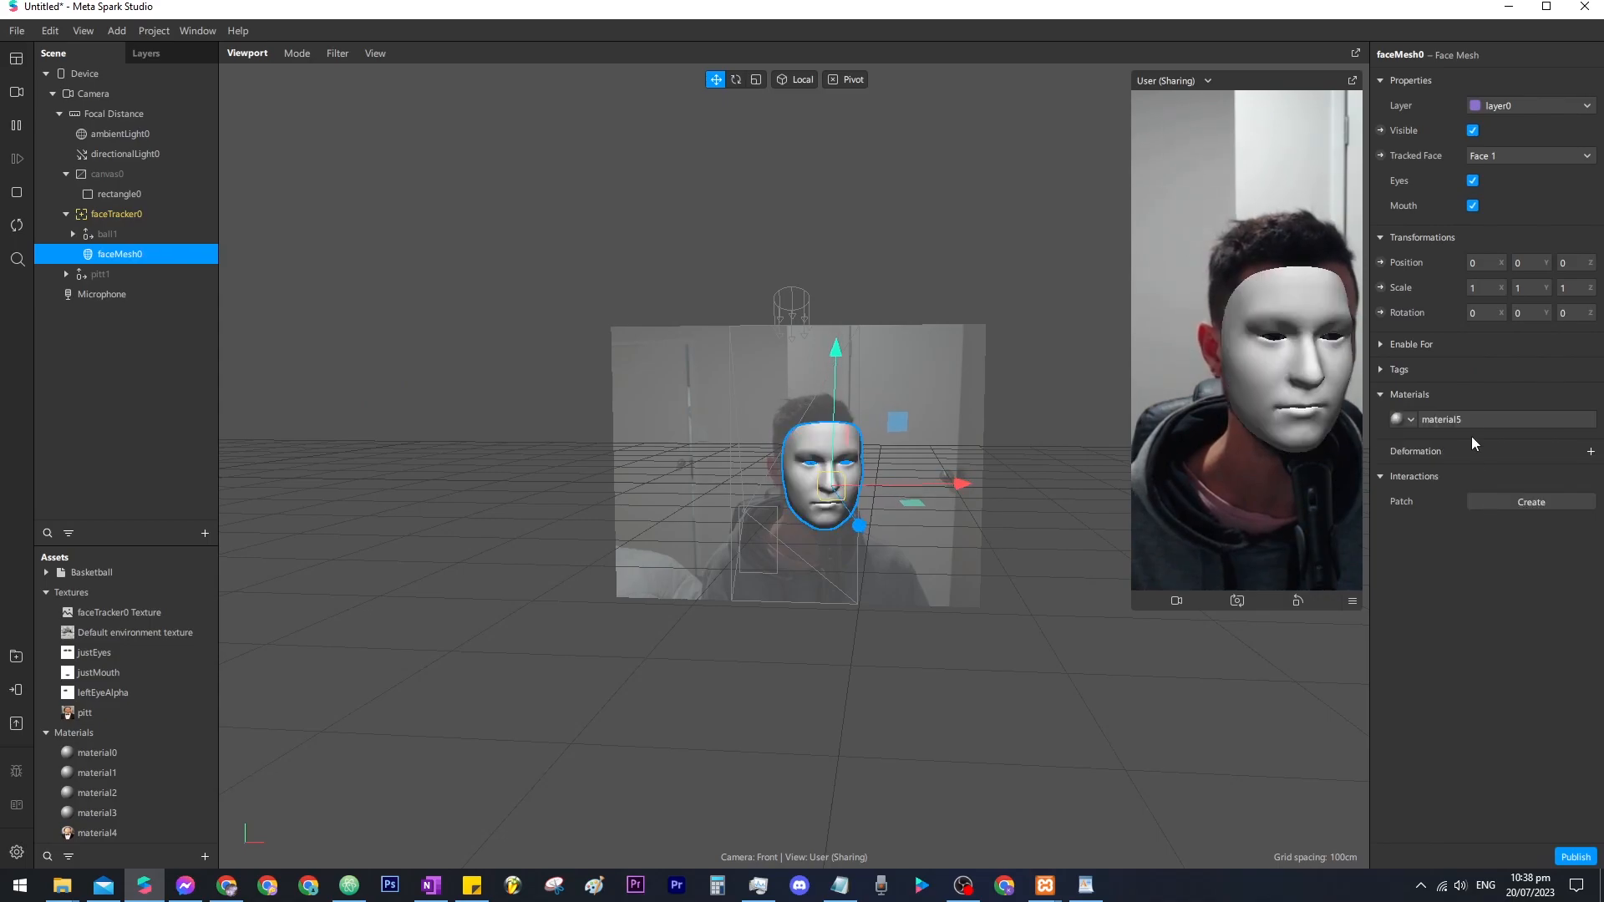
Set material5's shader type to Flat and its diffuse texture to faceTracker0 Texture.
click(1447, 418)
click(1486, 81)
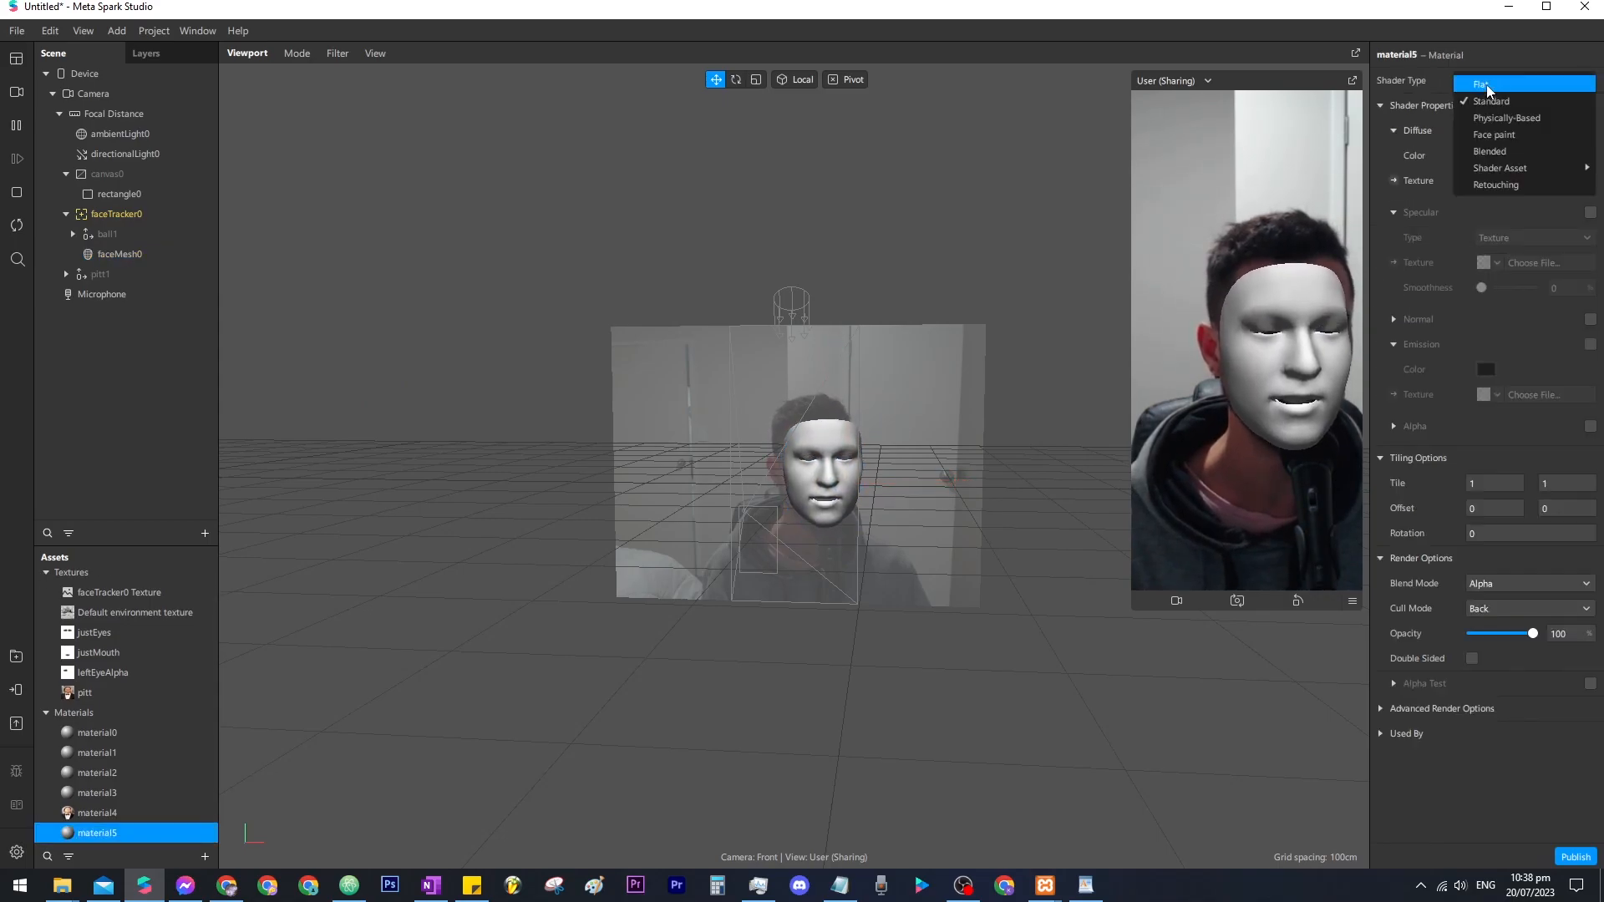
click(1485, 84)
click(1491, 180)
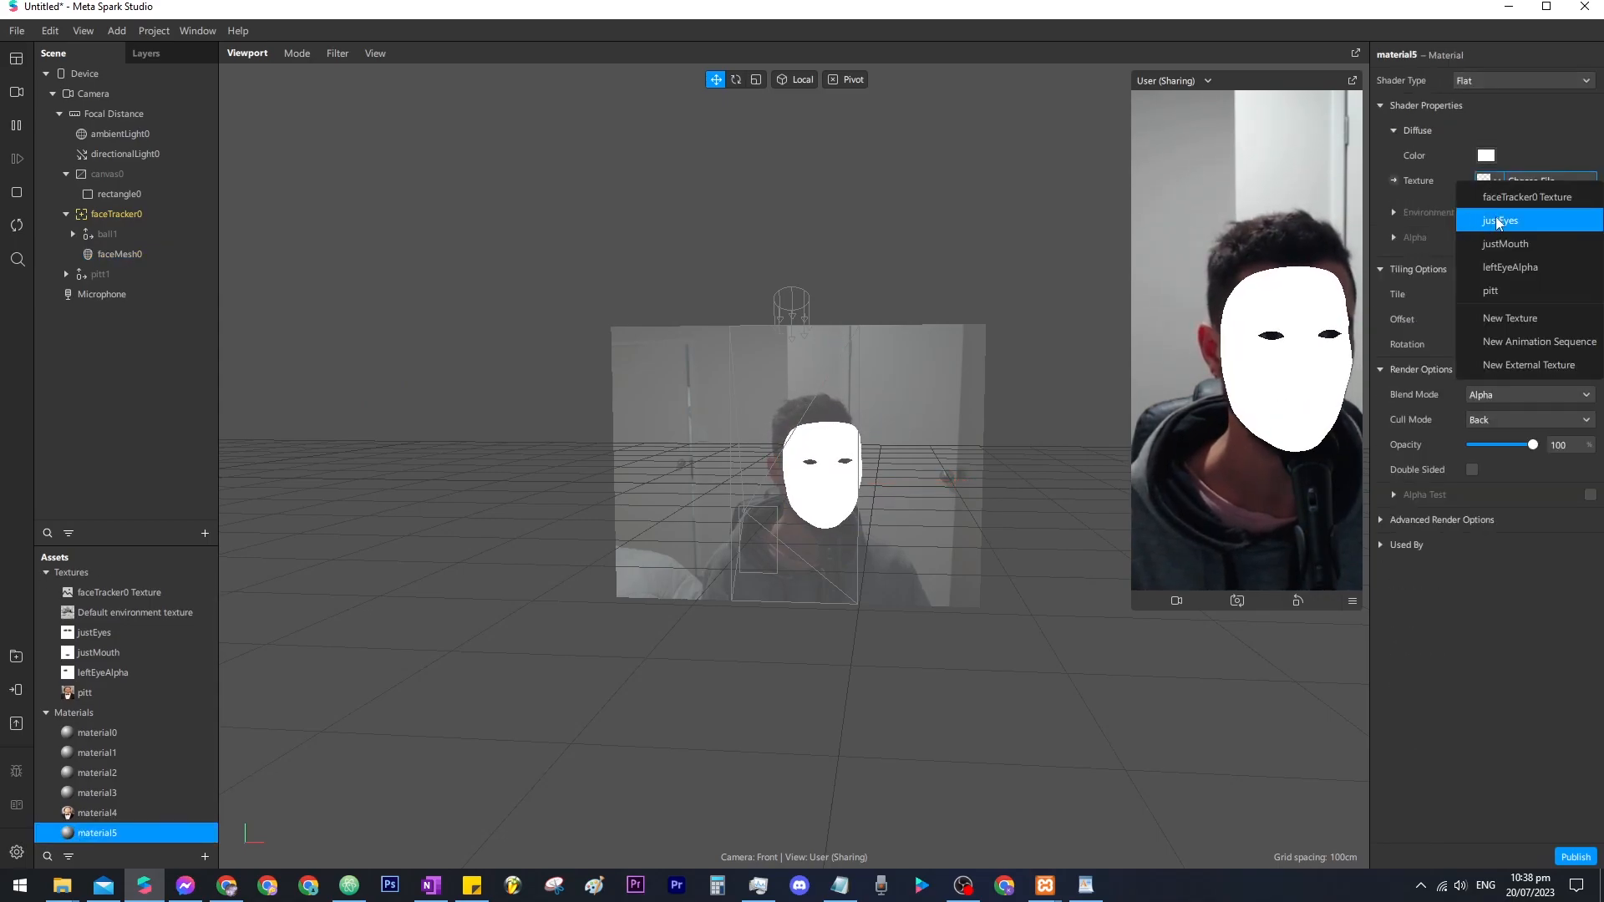
click(1527, 198)
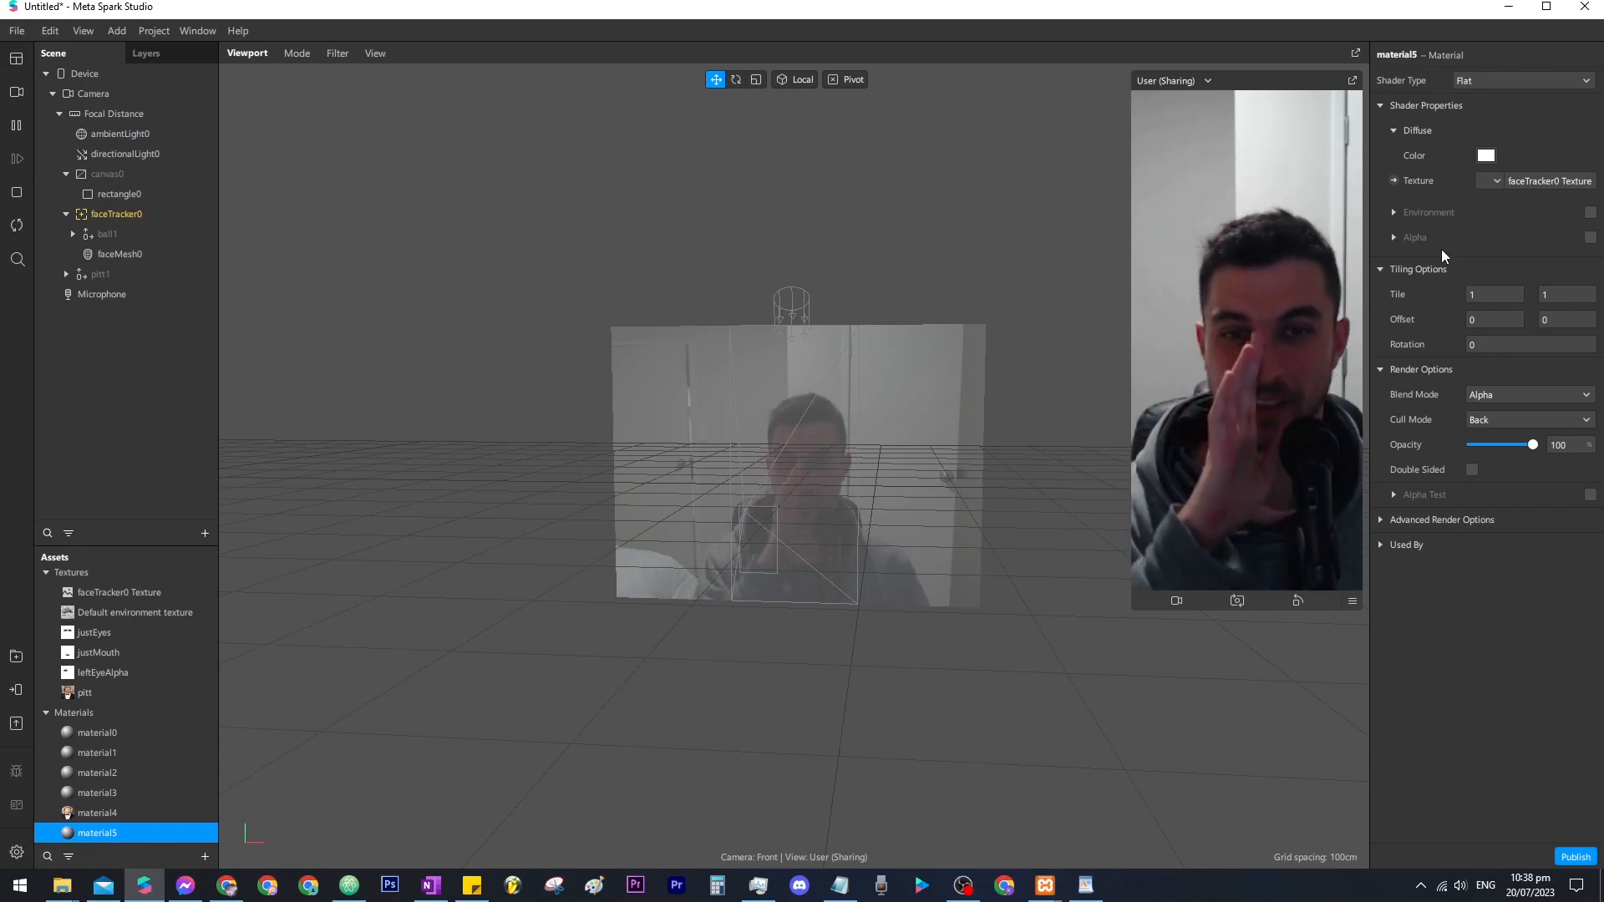
Enable Alpha on material5 and import the vertical half image from the v2face3 folder as its alpha texture.
click(1396, 237)
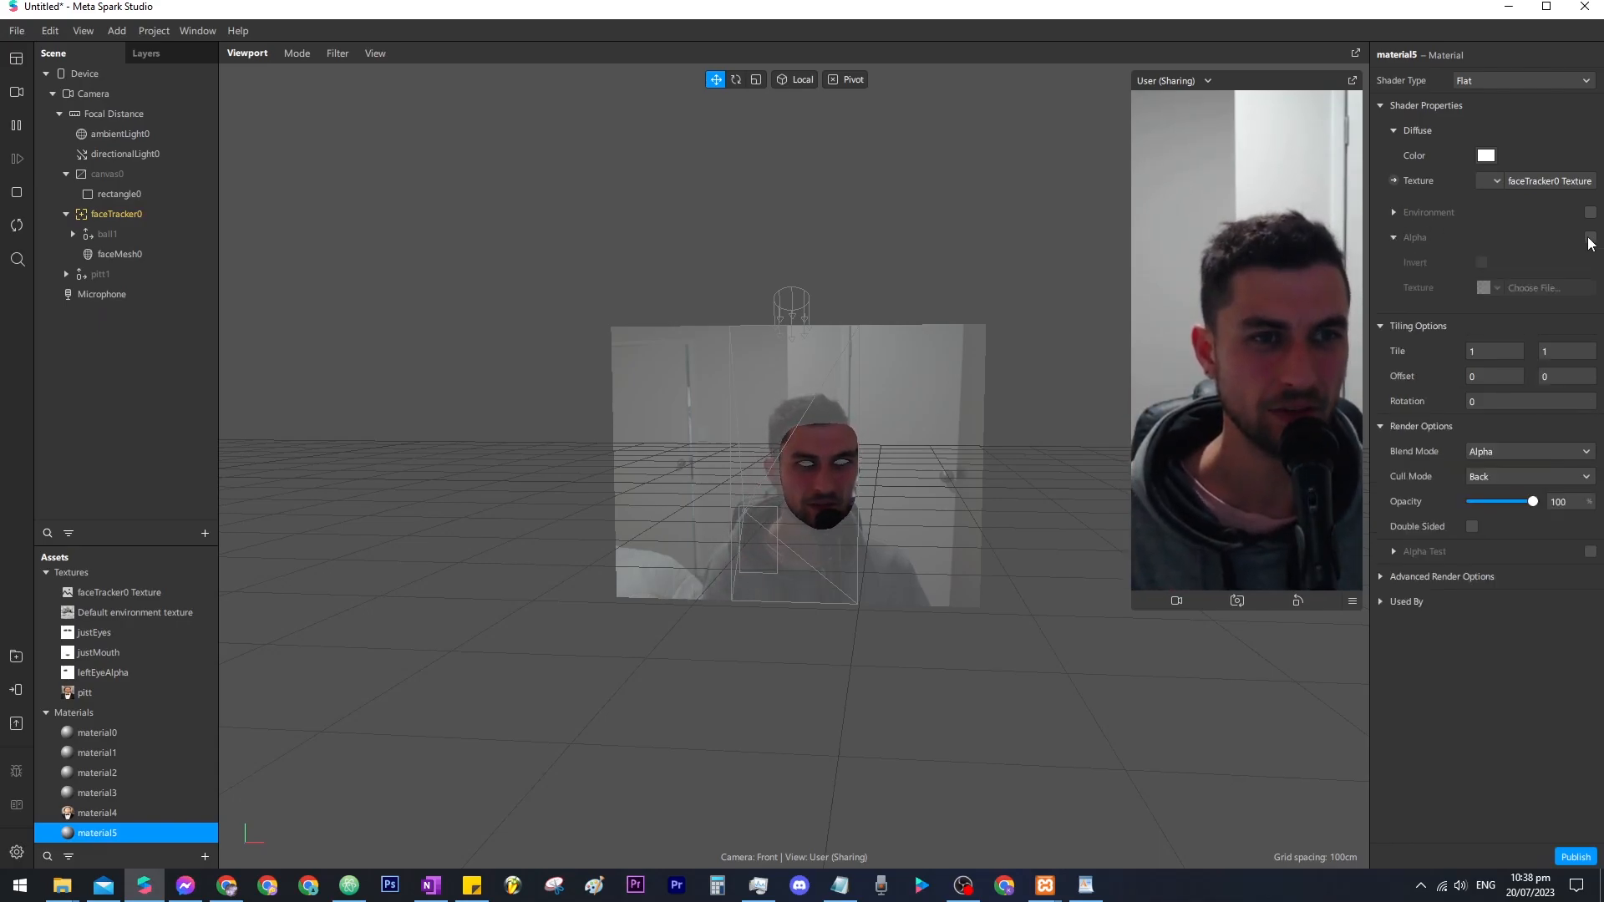
click(1530, 288)
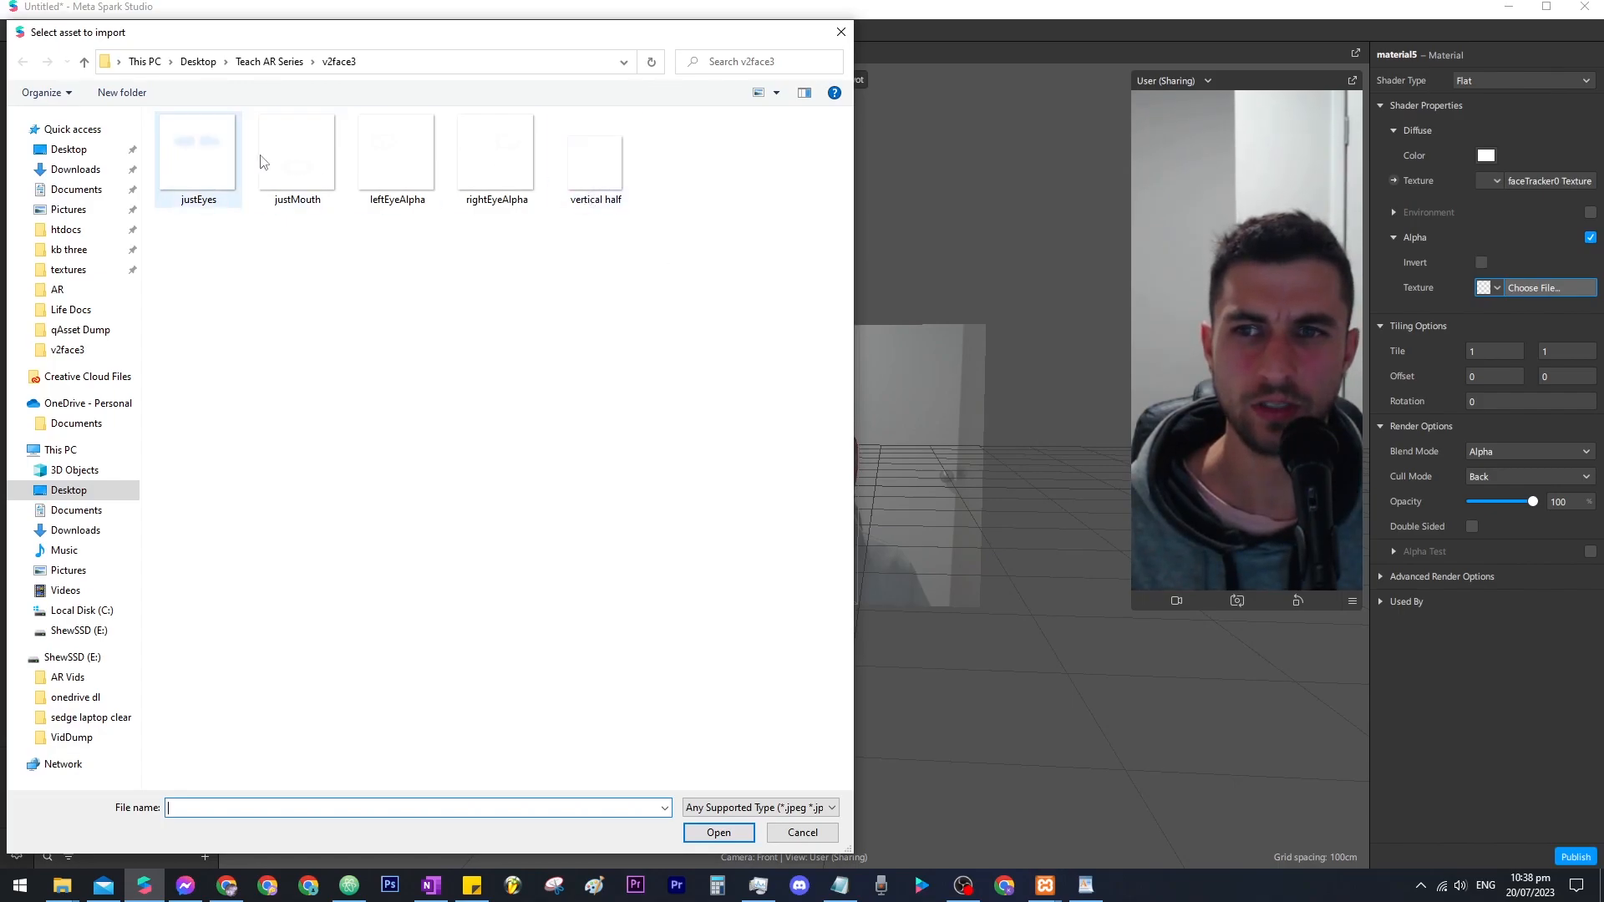
click(604, 169)
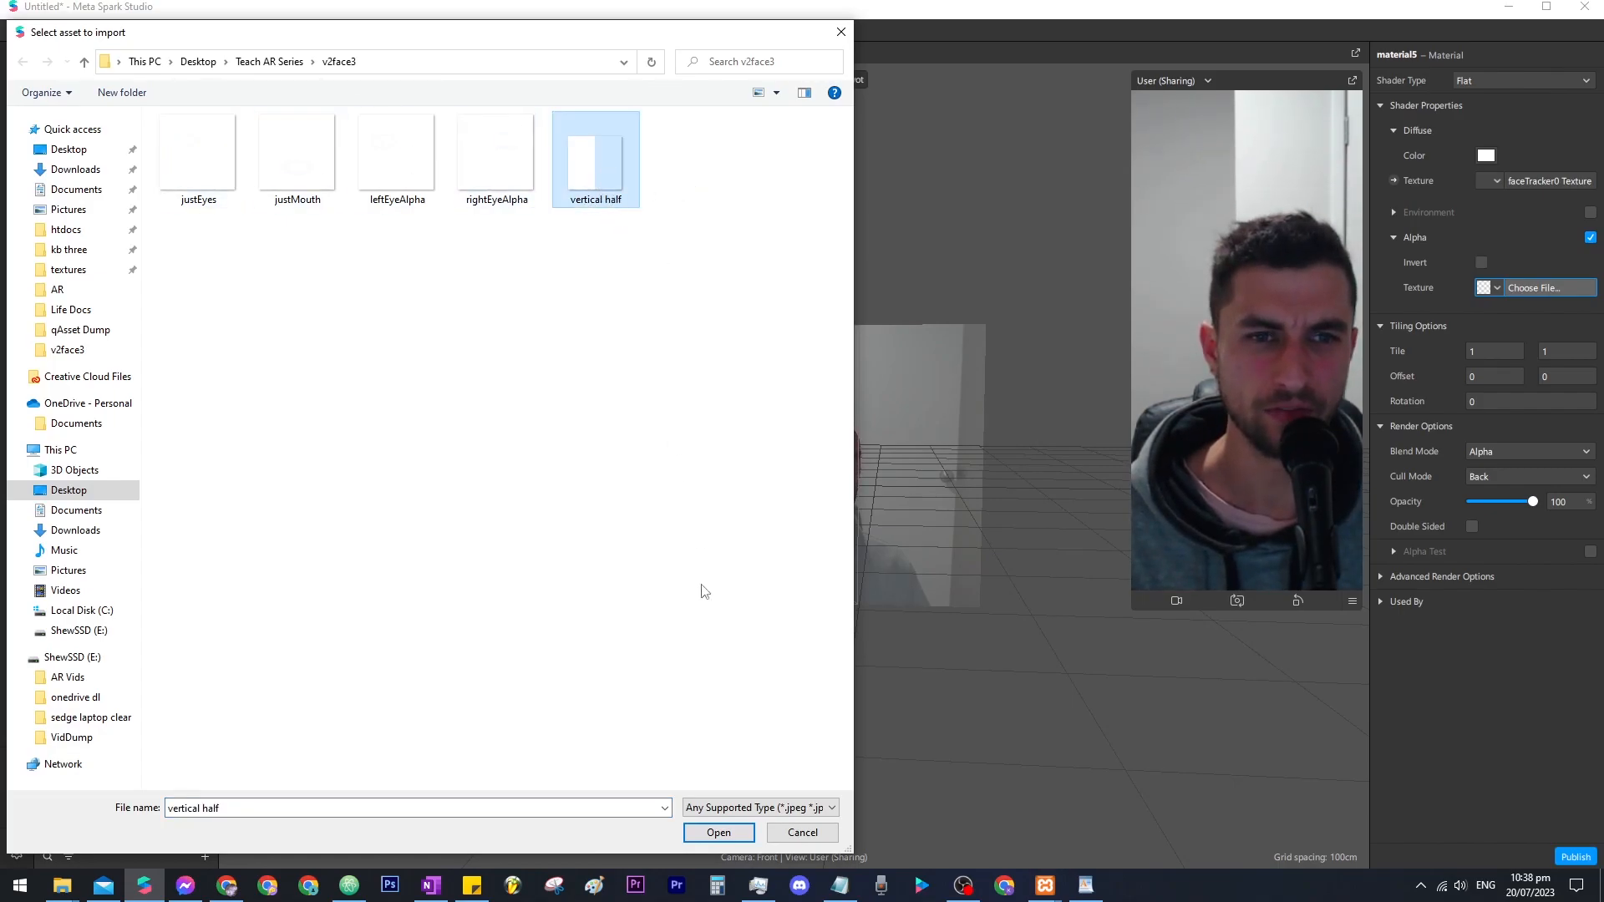
click(735, 832)
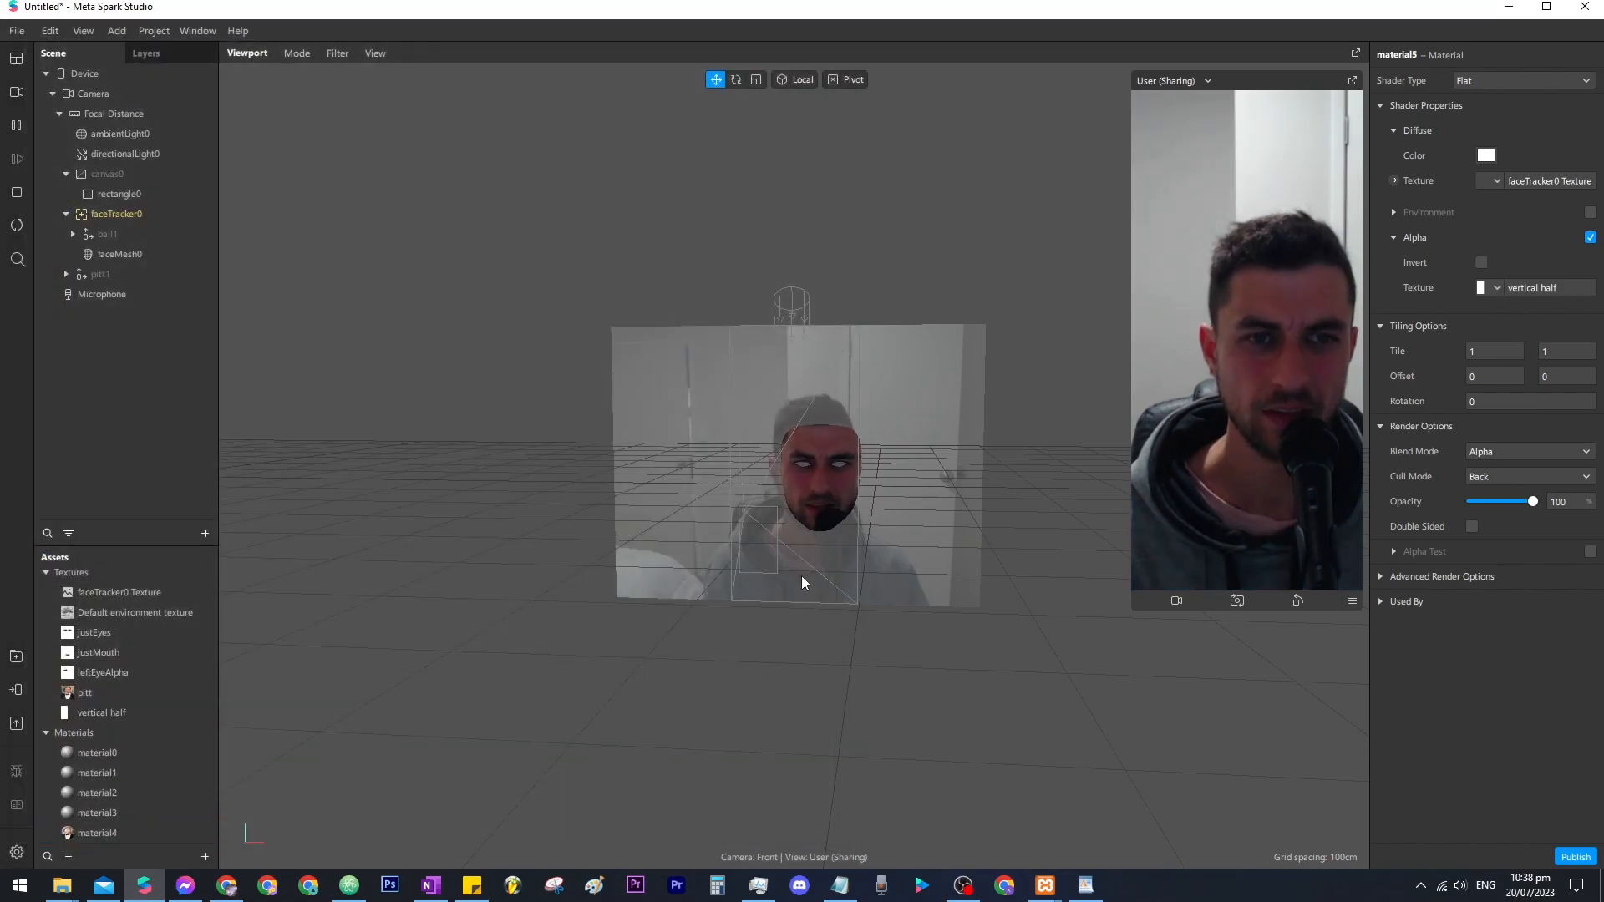
Duplicate faceMesh0 within faceTracker0.
scroll(775, 484, up, 4)
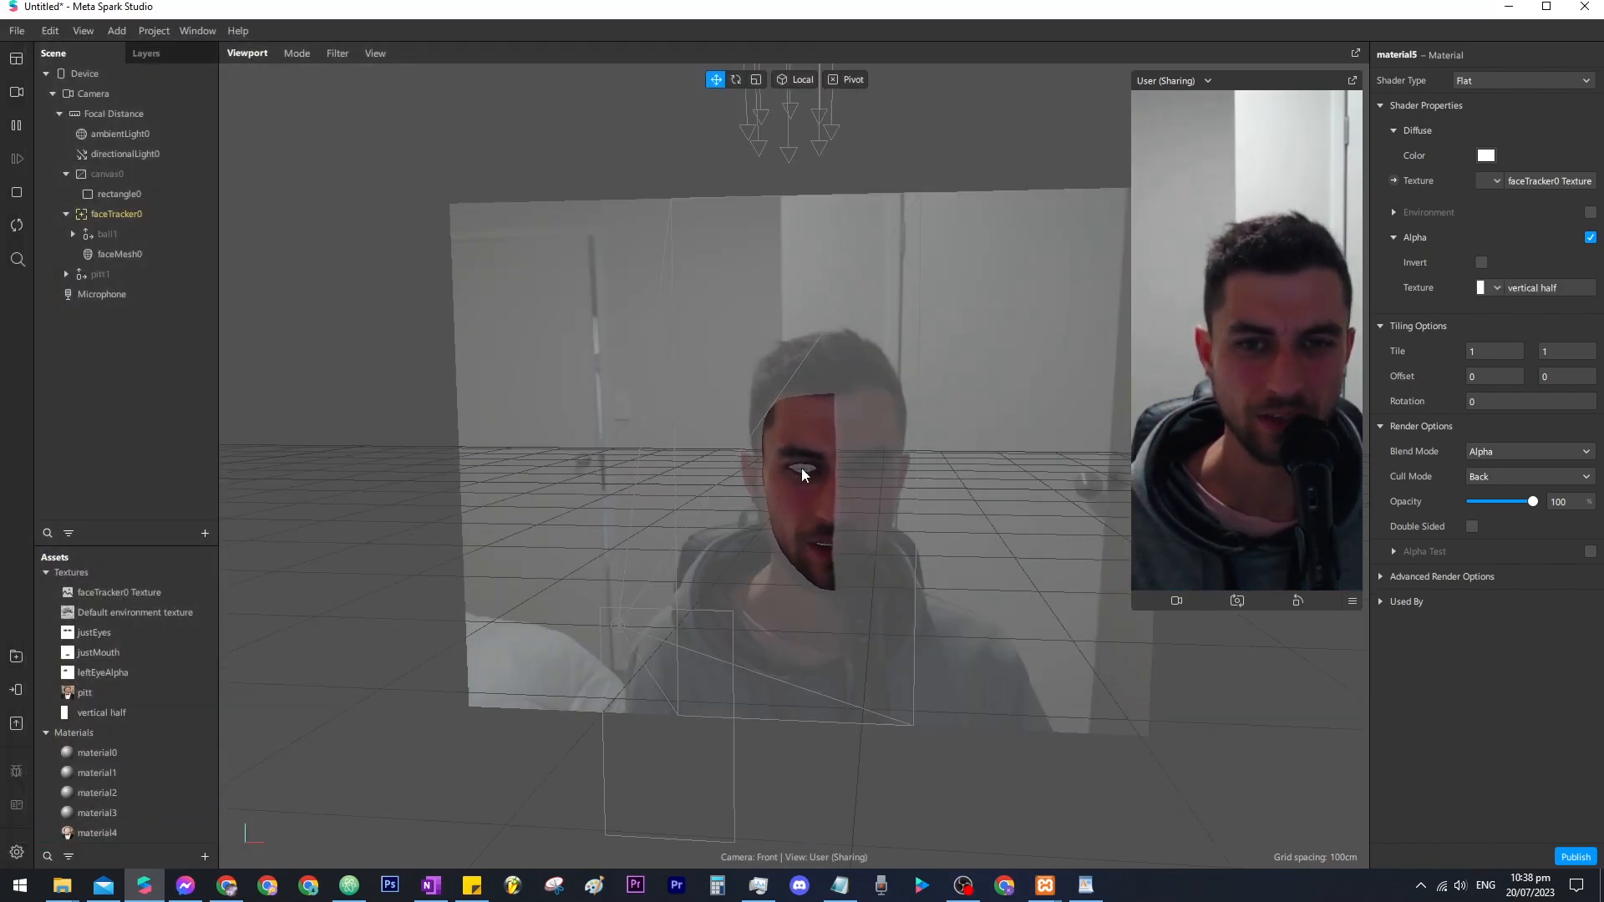
click(138, 253)
key(ctrl+d)
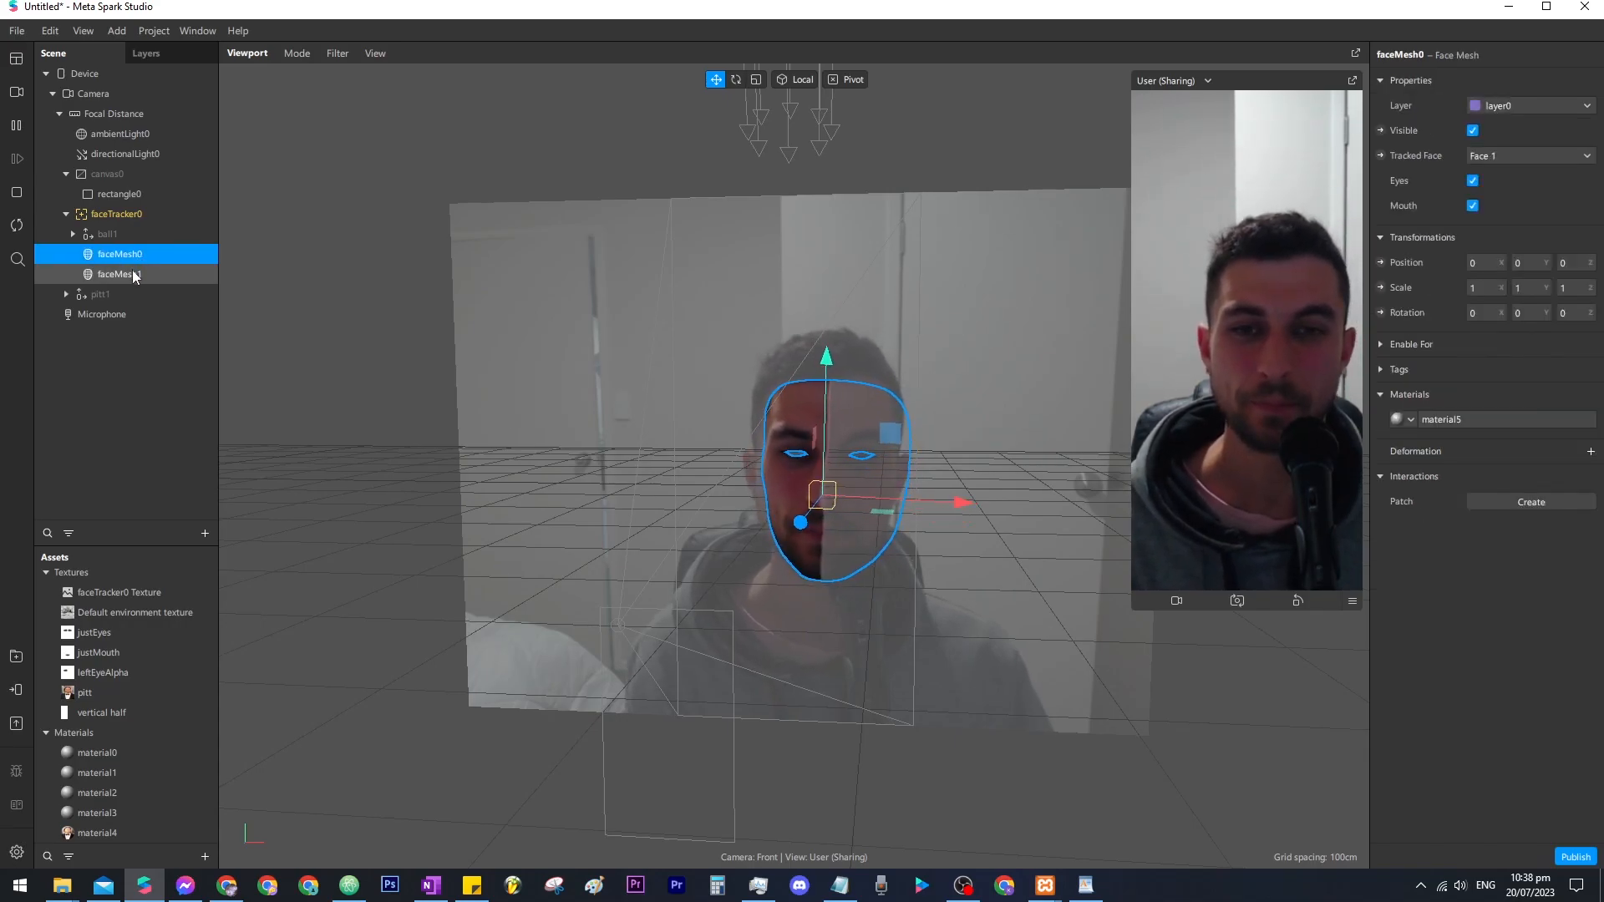
Invert the vertical half alpha texture on material6, the material of faceMesh1.
click(135, 275)
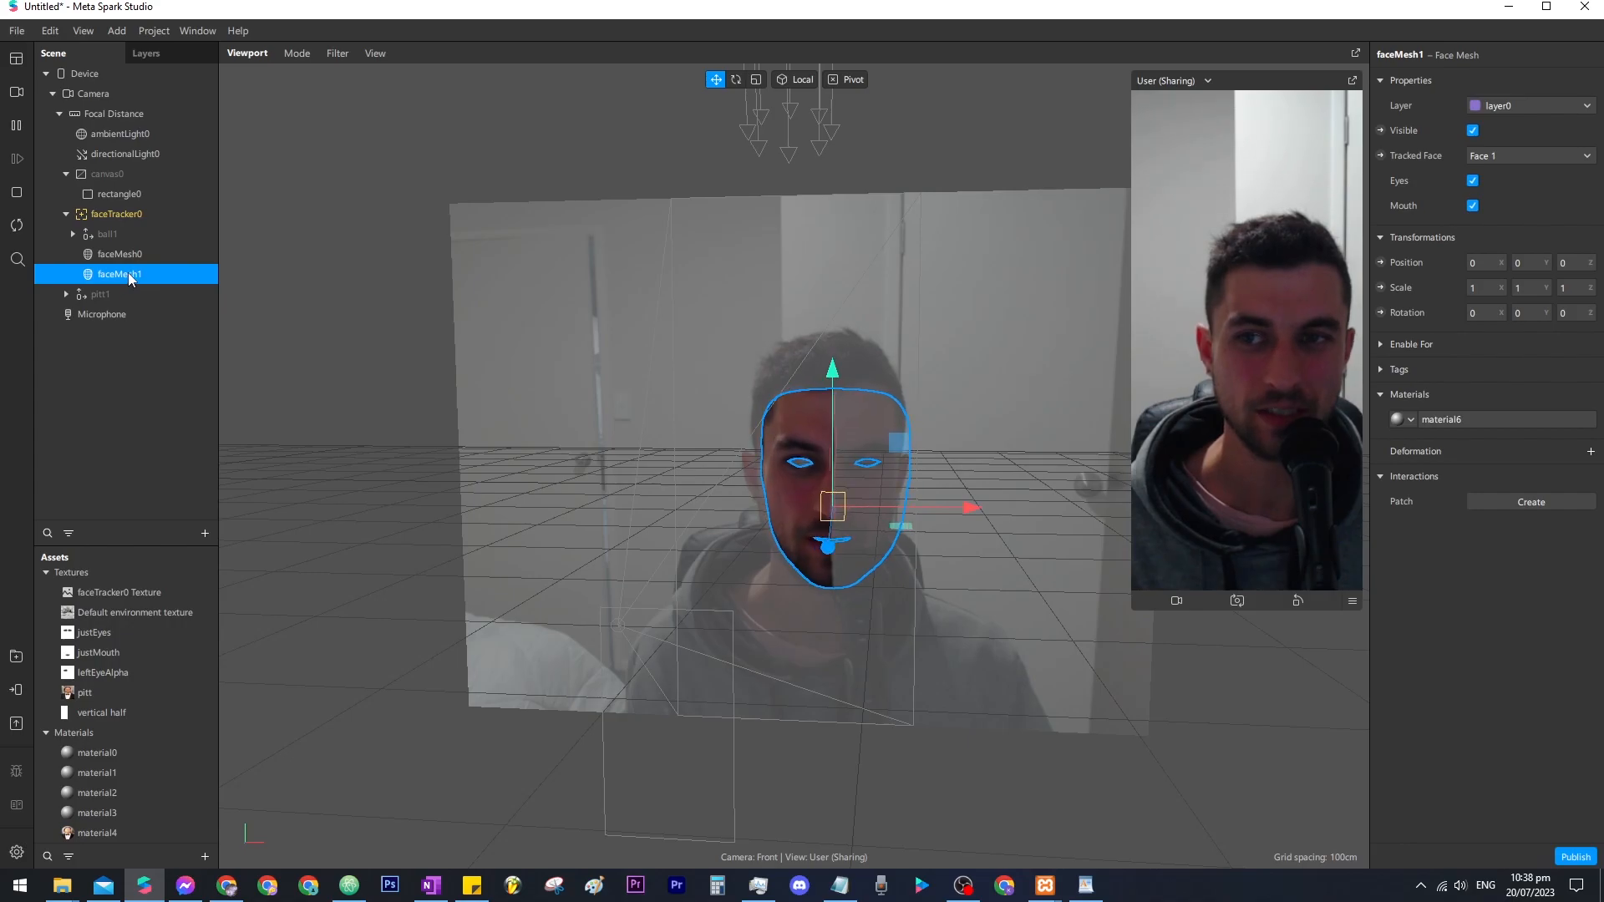
click(1435, 419)
click(1435, 419)
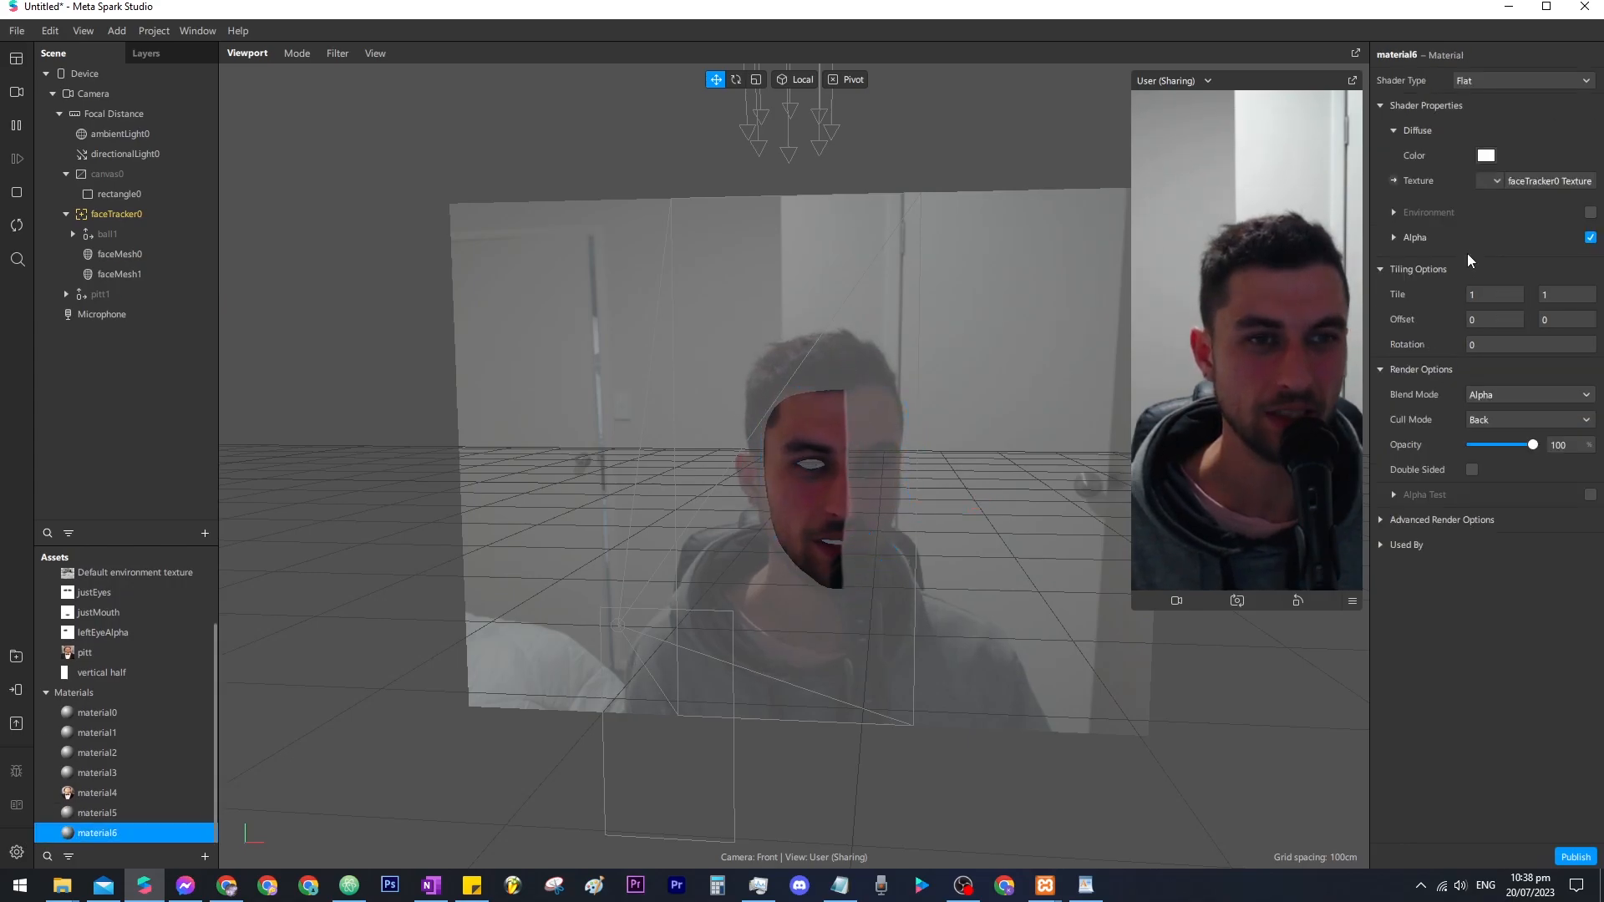
click(1393, 237)
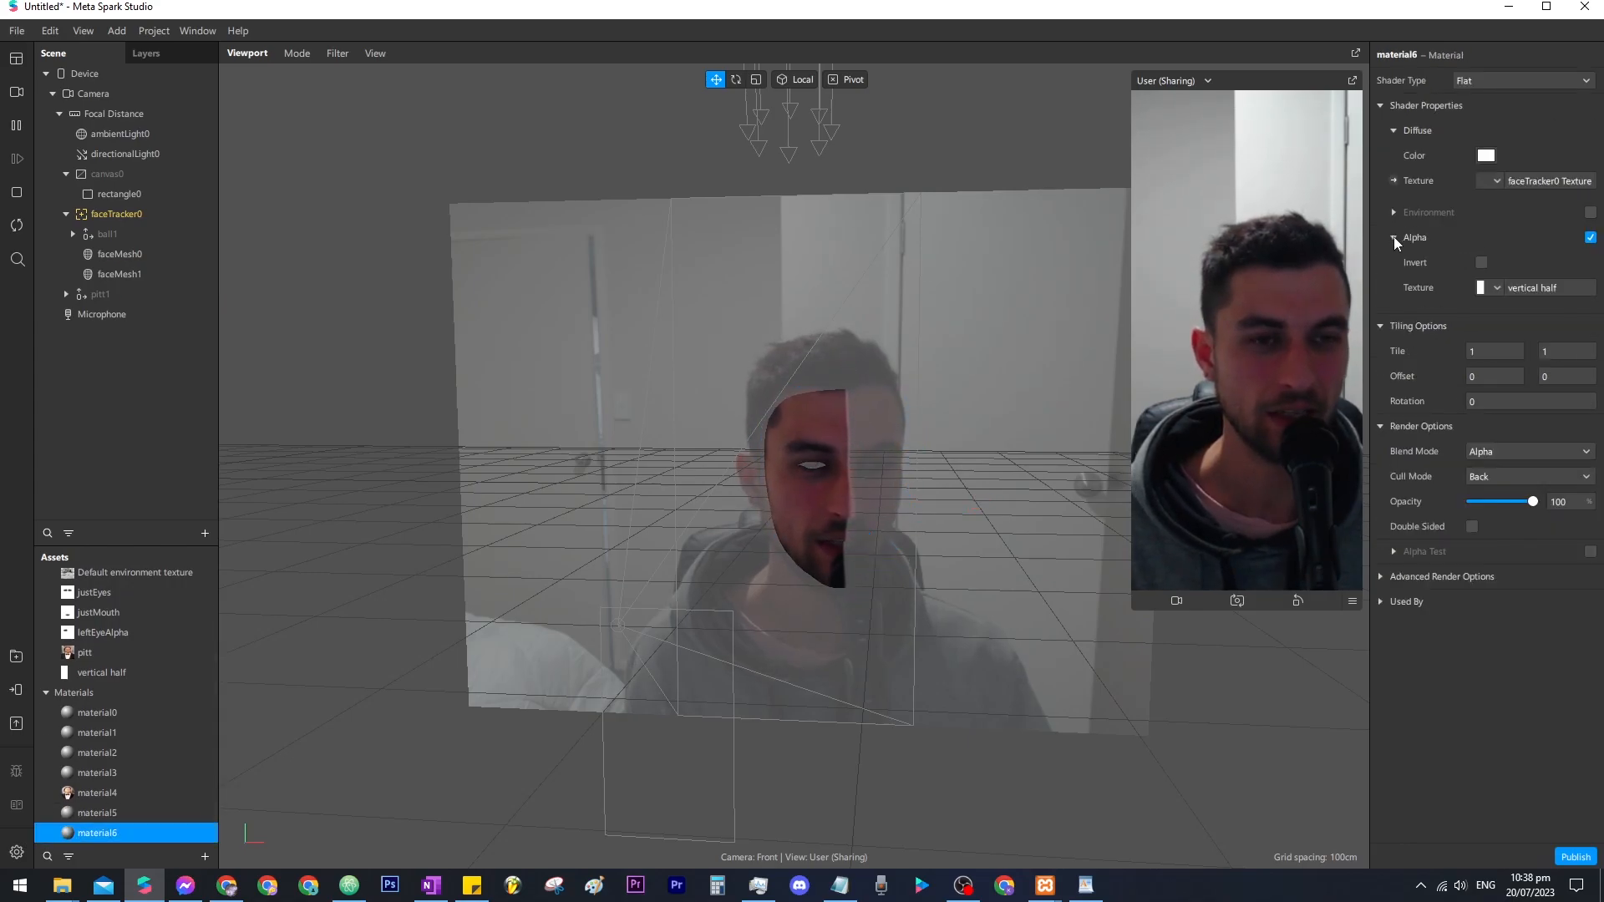
click(1481, 262)
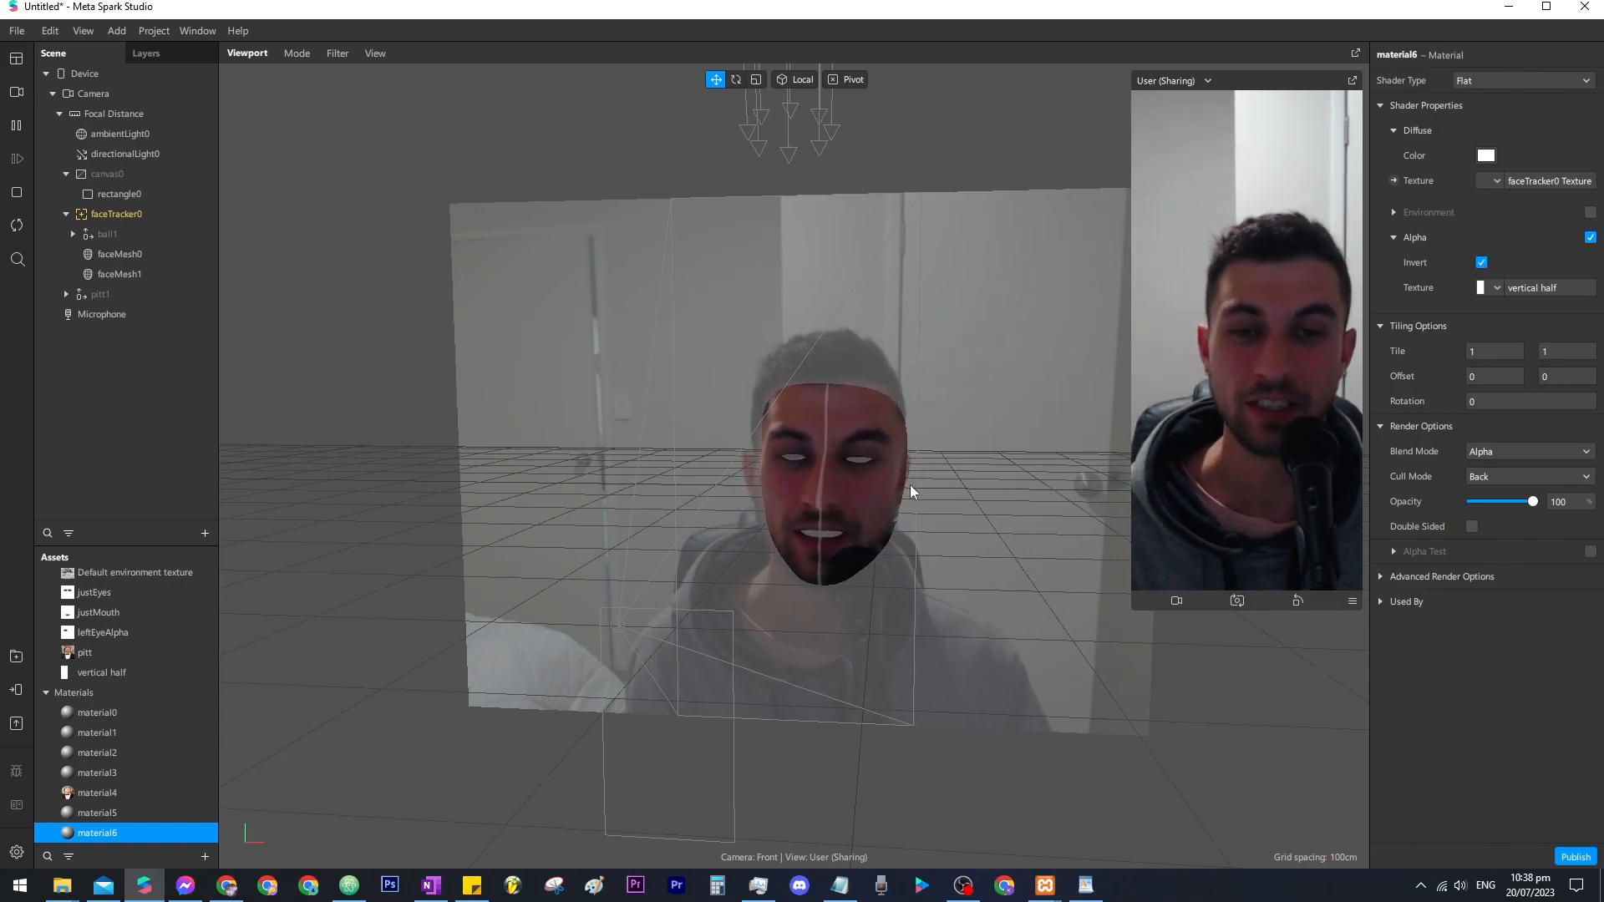
click(746, 296)
drag(735, 307, 633, 263)
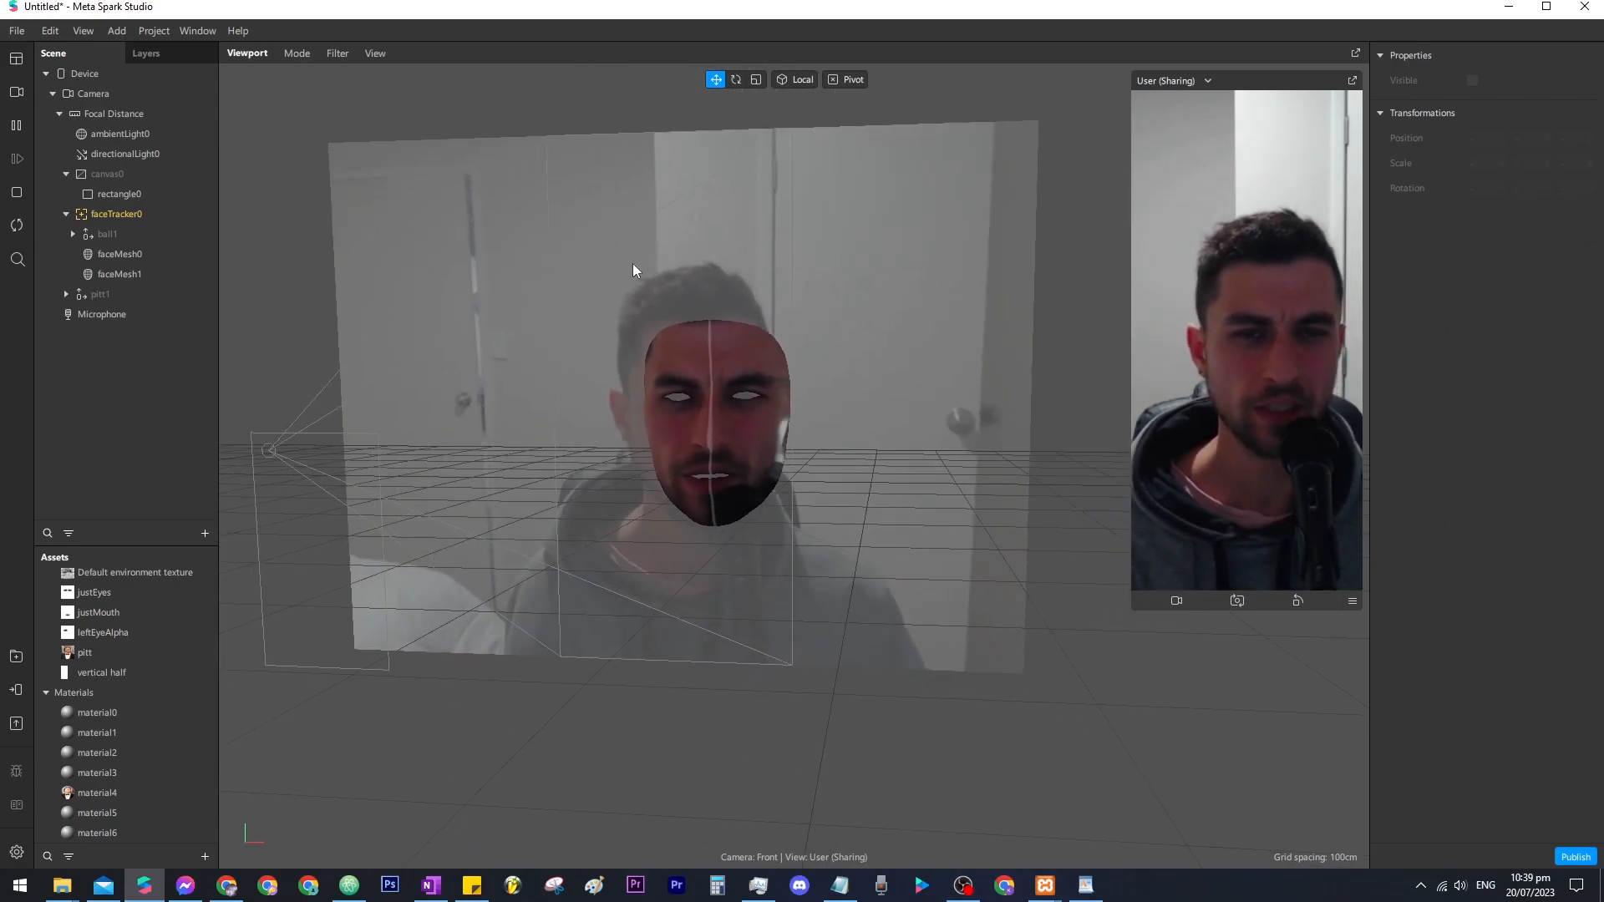
Create a patch from faceTracker0 and connect its Face output to a new Mouth Open patch.
right_click(133, 216)
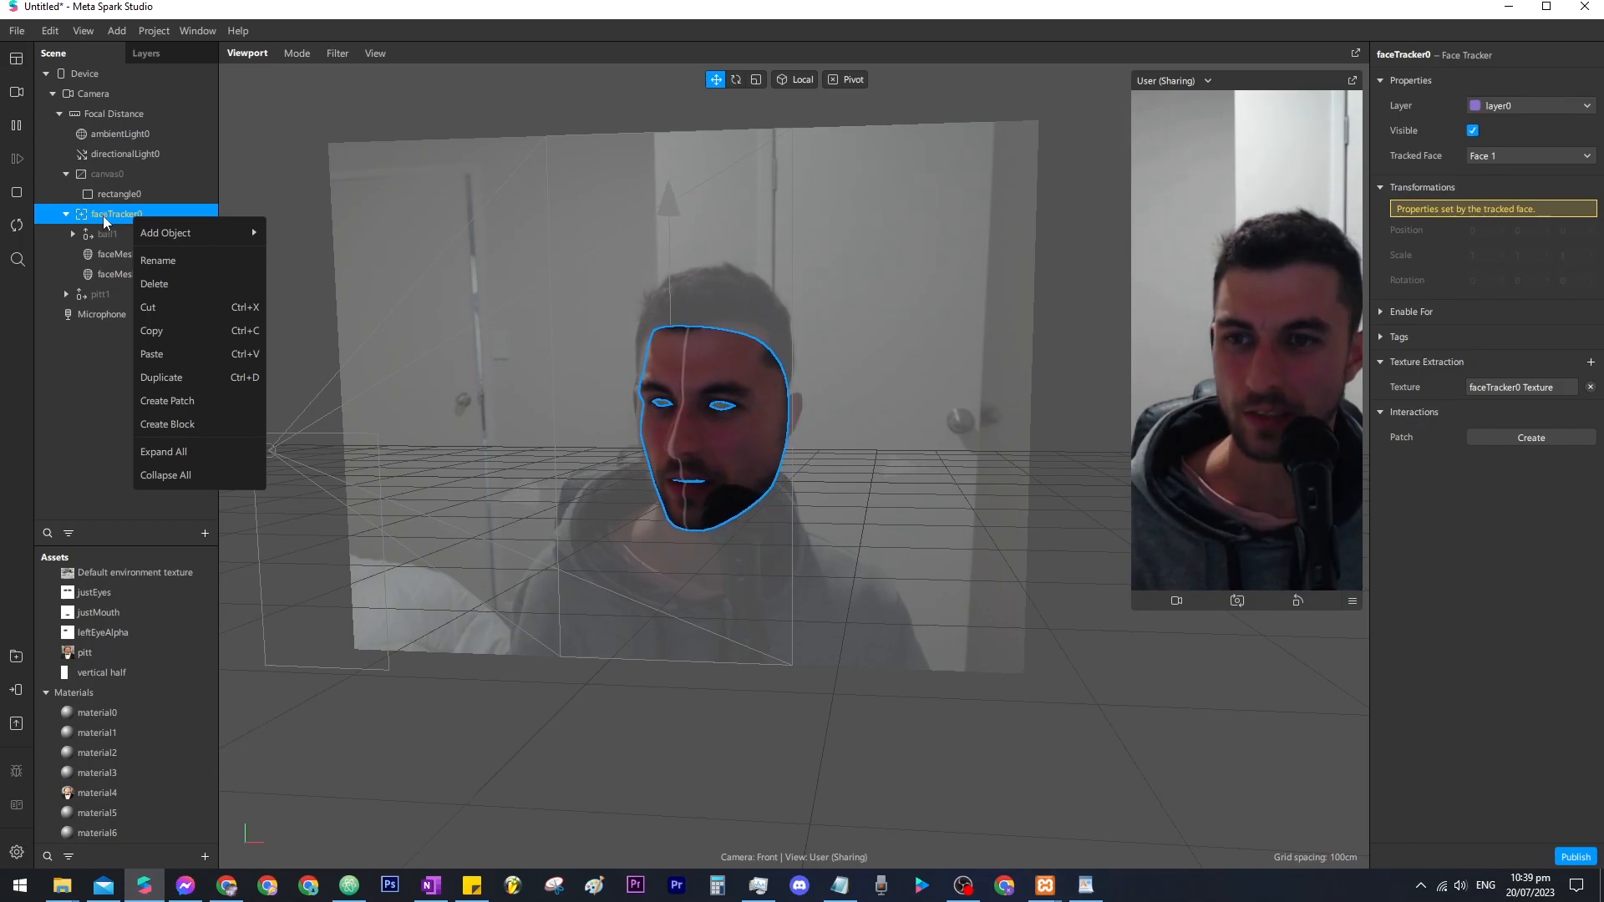
click(193, 403)
drag(874, 776, 859, 694)
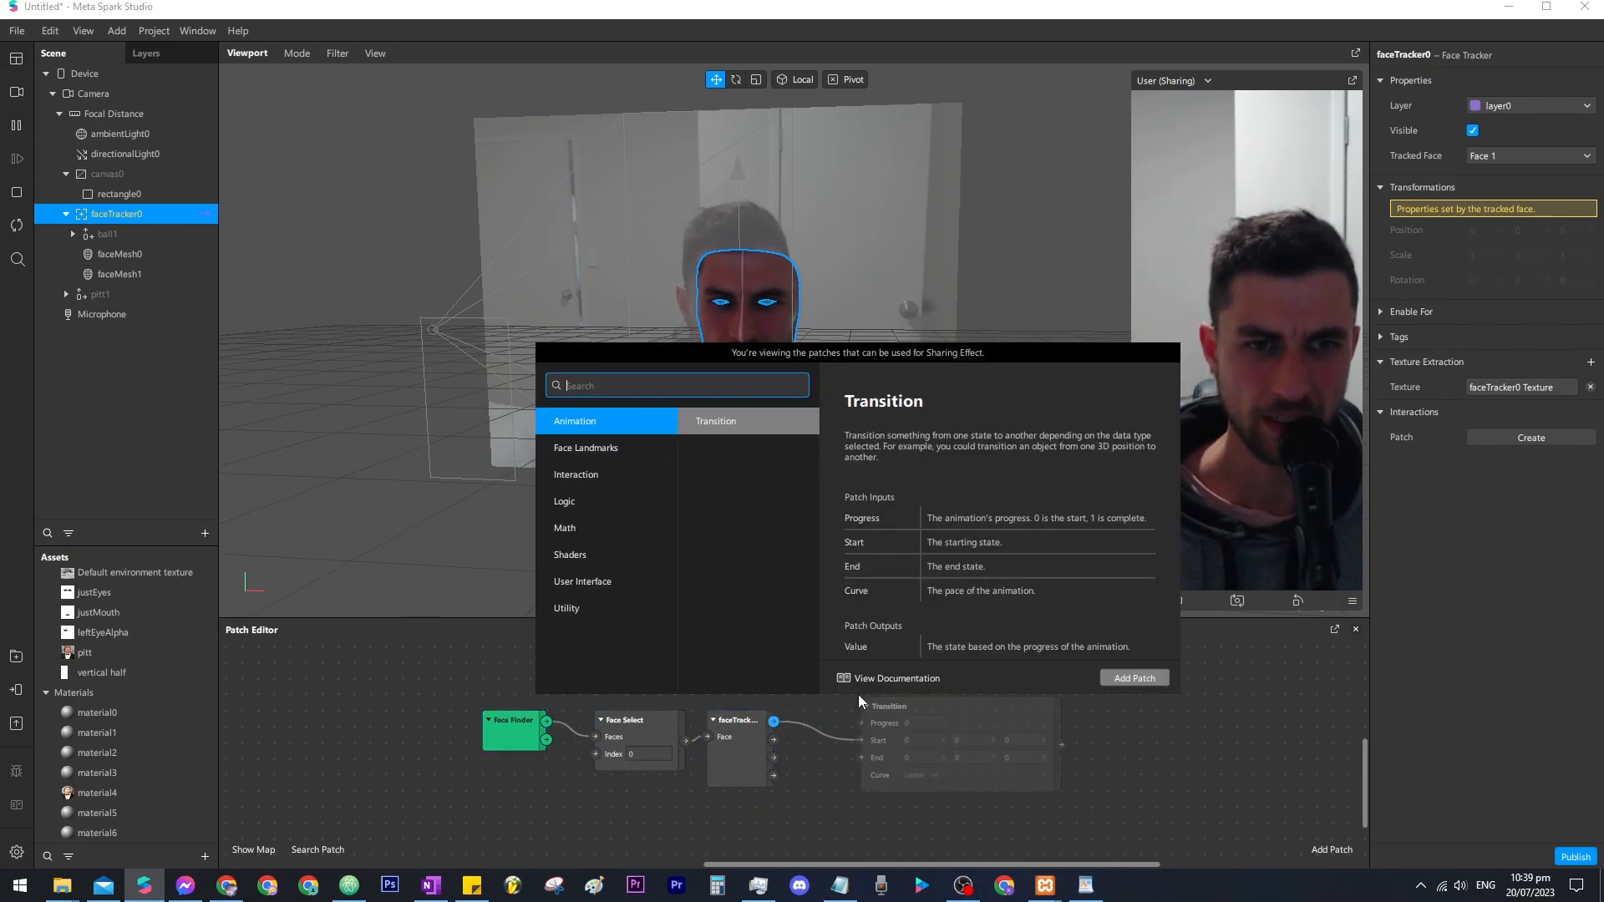
text(mouth)
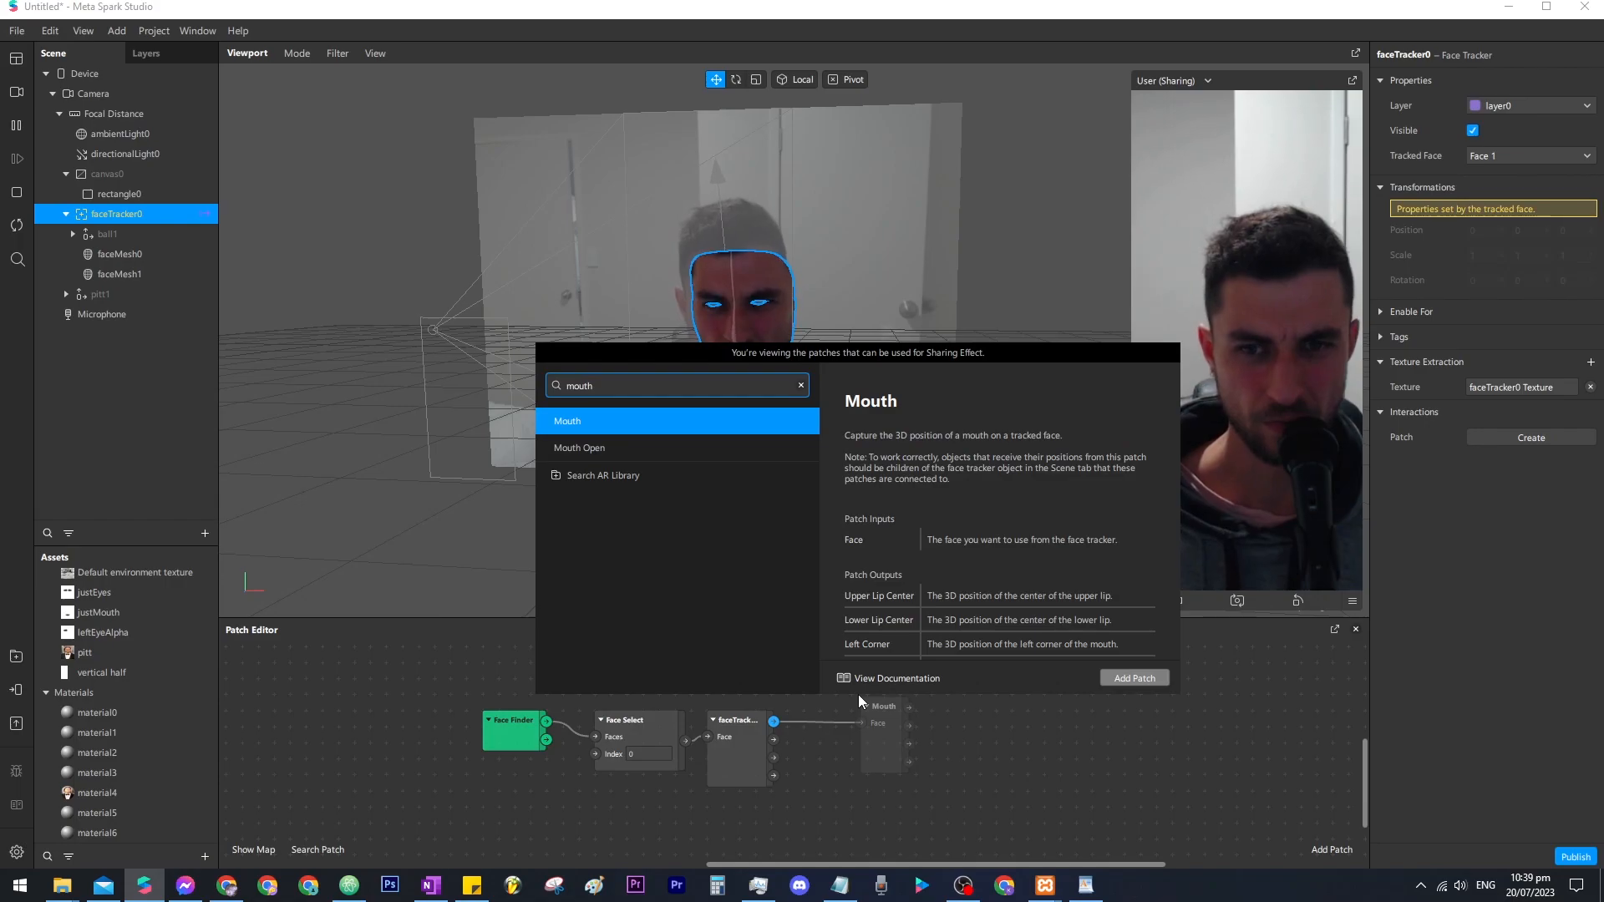
click(608, 448)
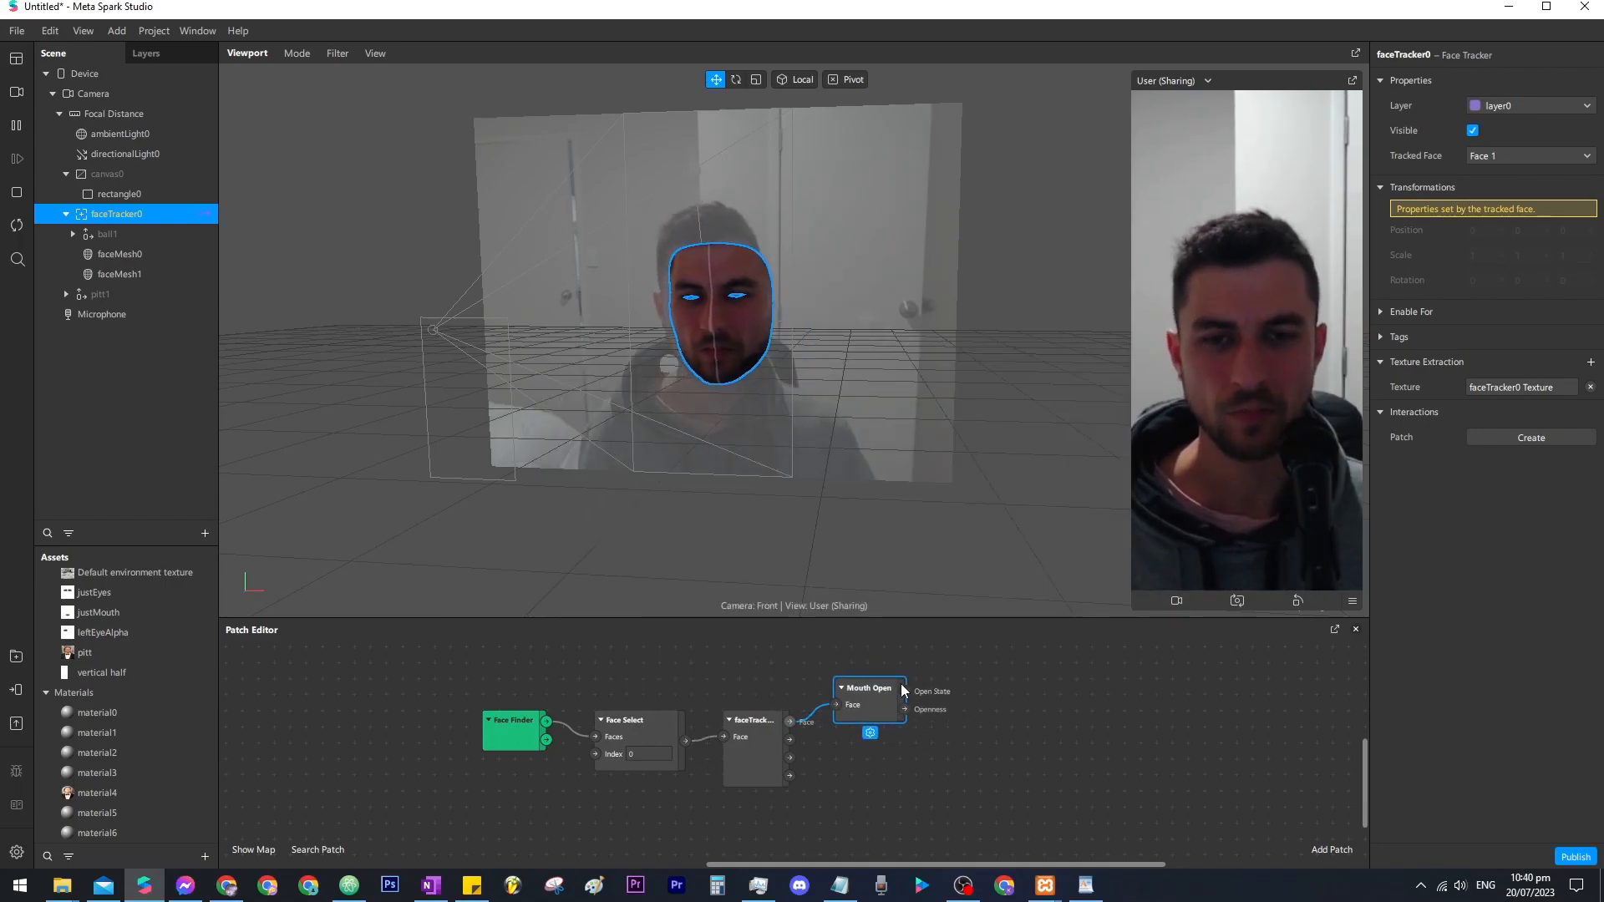
click(909, 691)
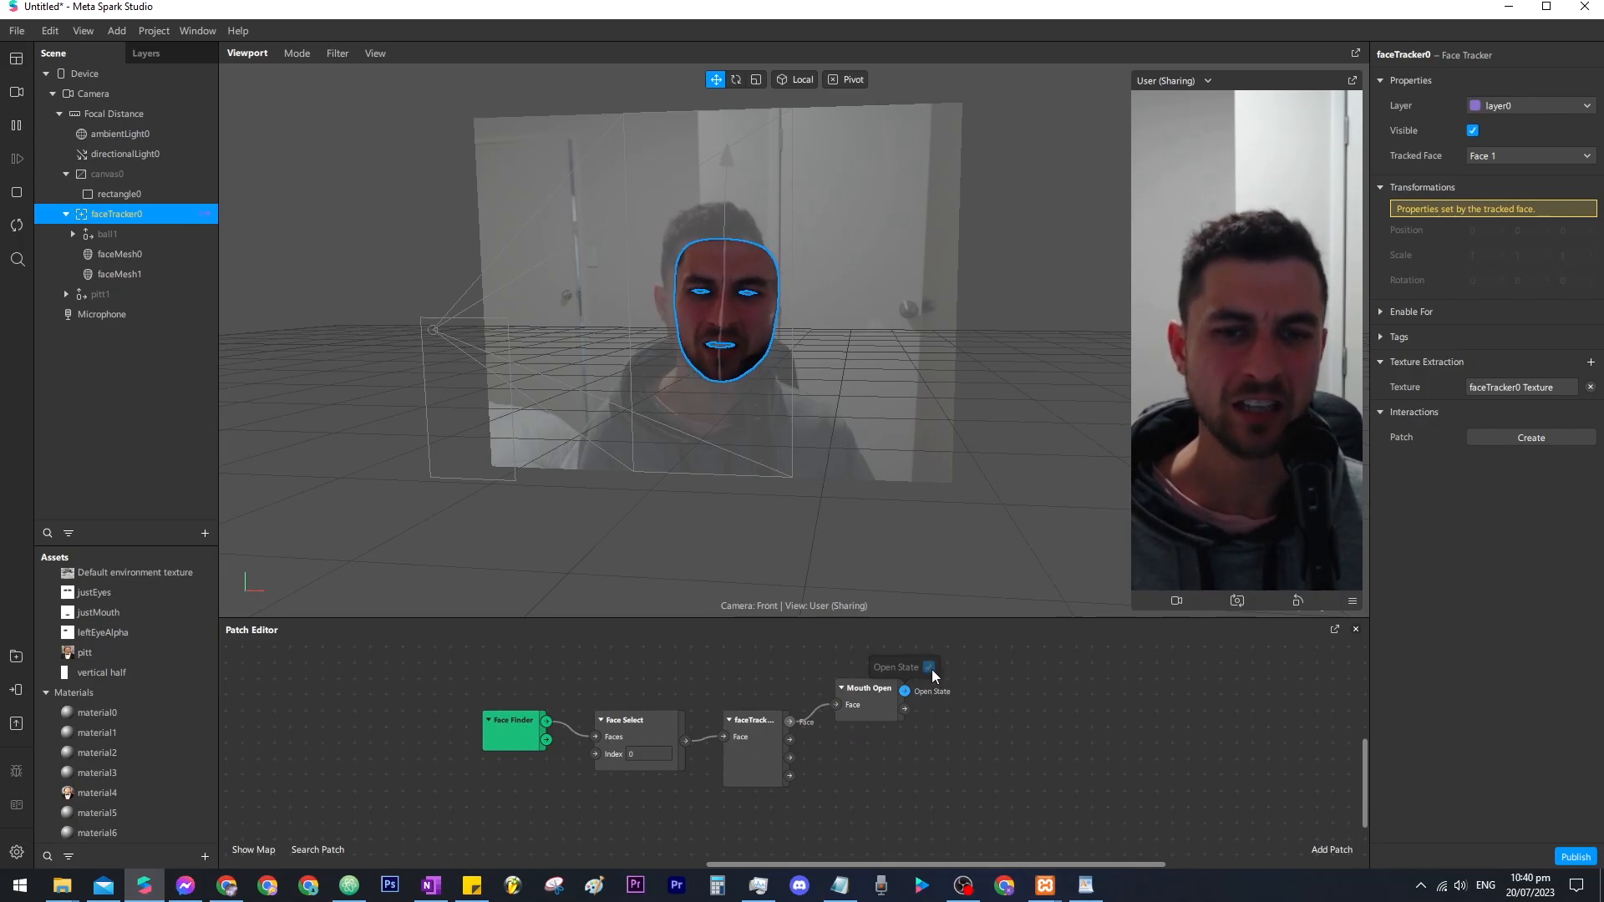
mouse_move(907, 709)
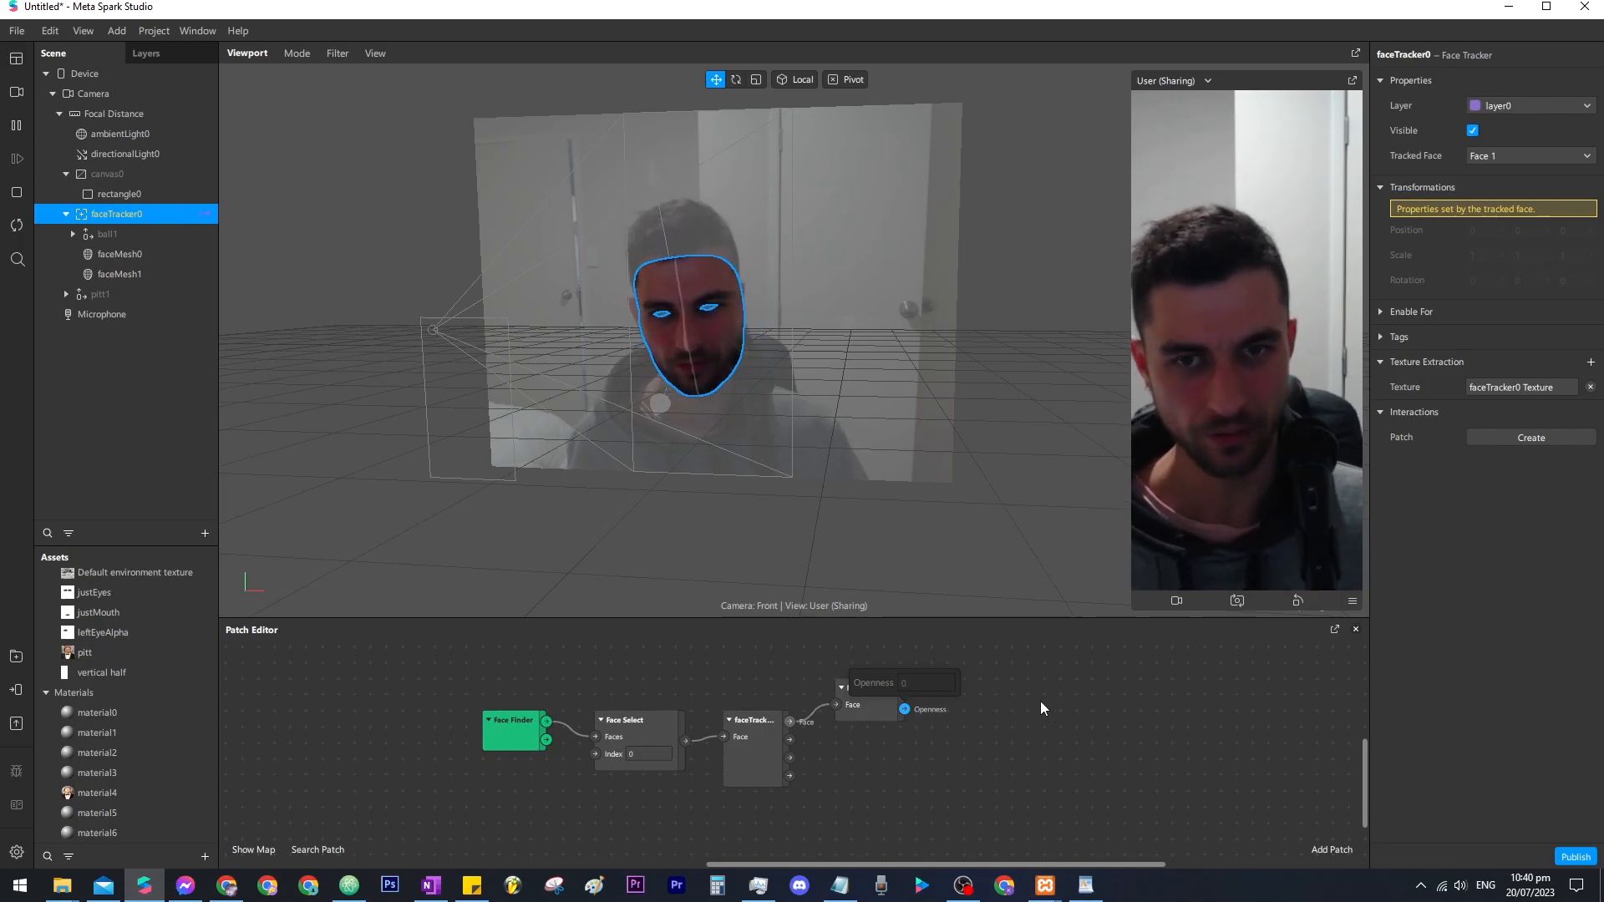
drag(1080, 728, 854, 753)
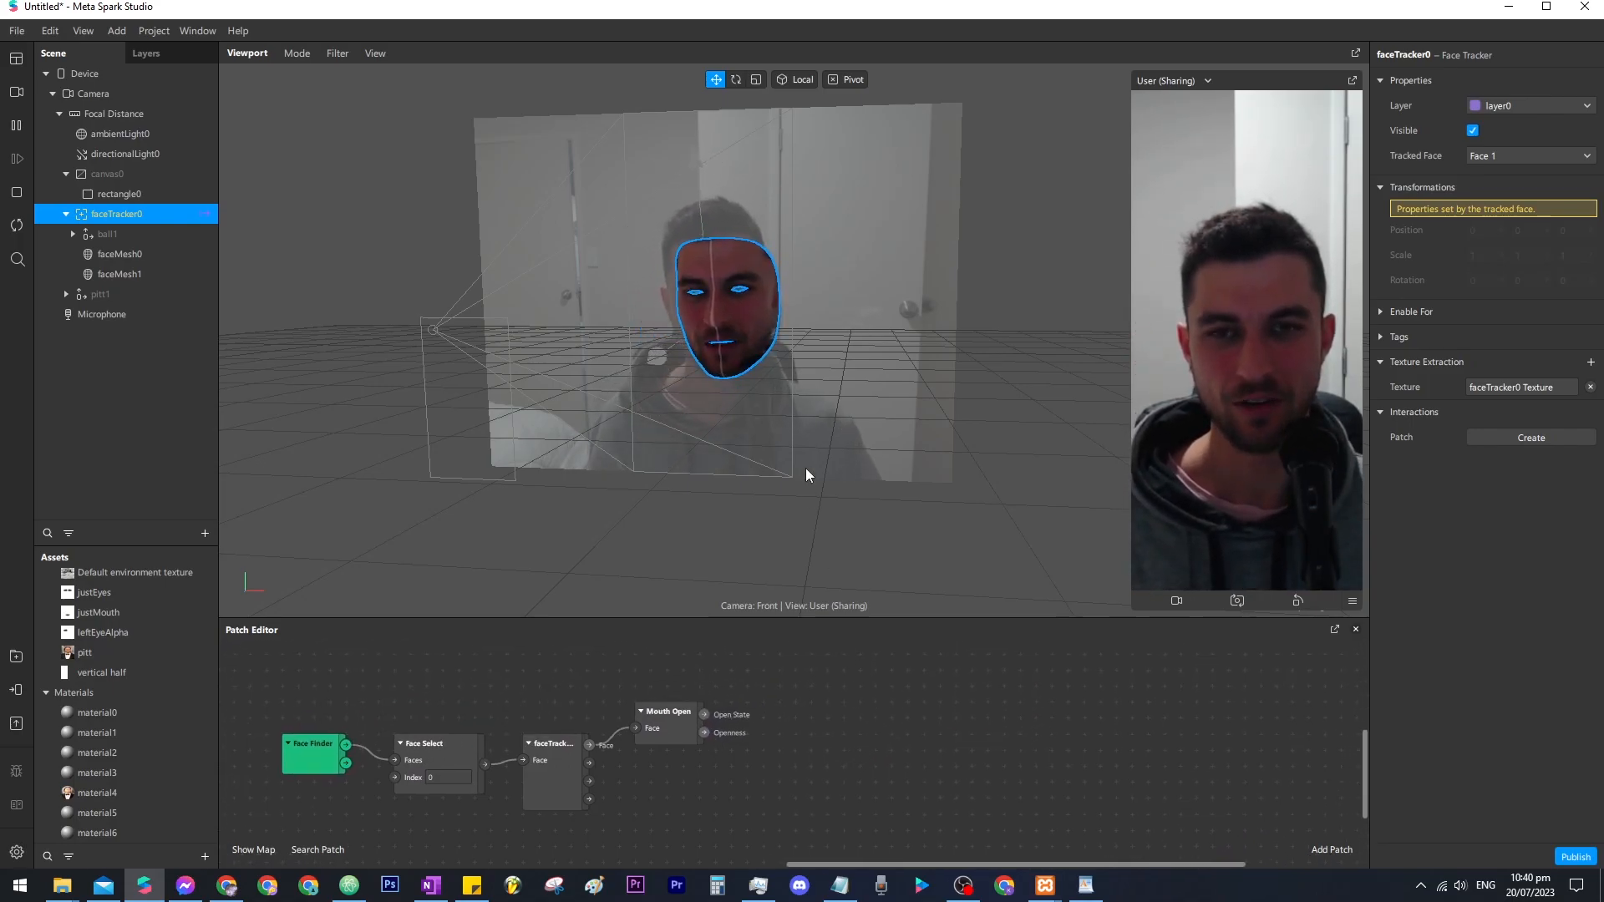
Try moving faceMesh0 sideways along its X axis and undo the move.
click(112, 253)
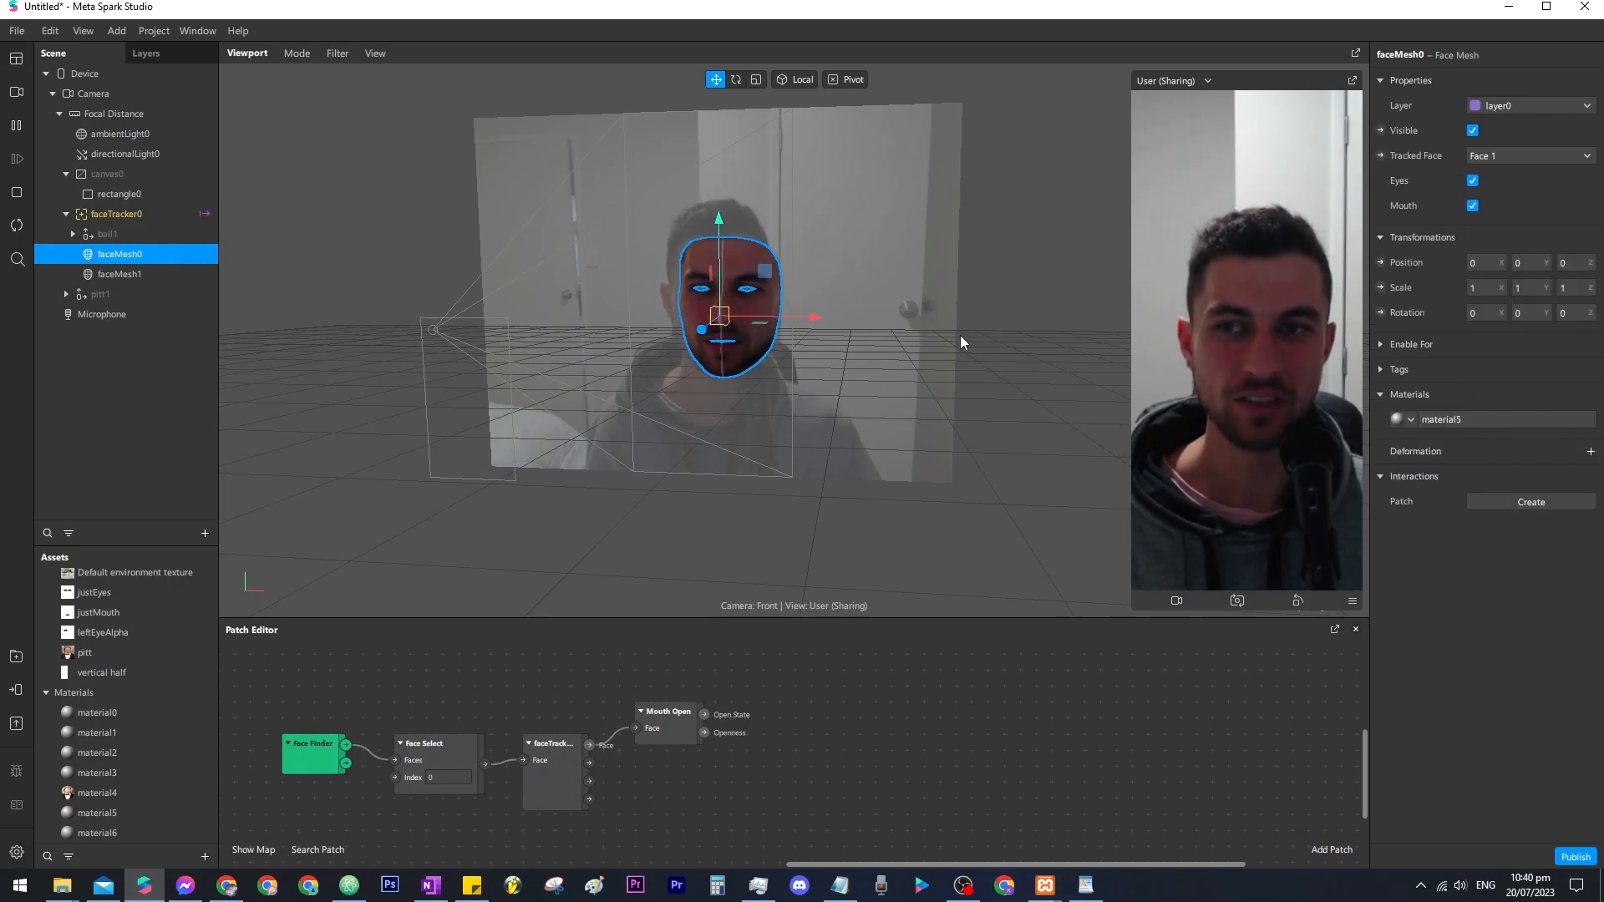
drag(830, 323, 847, 323)
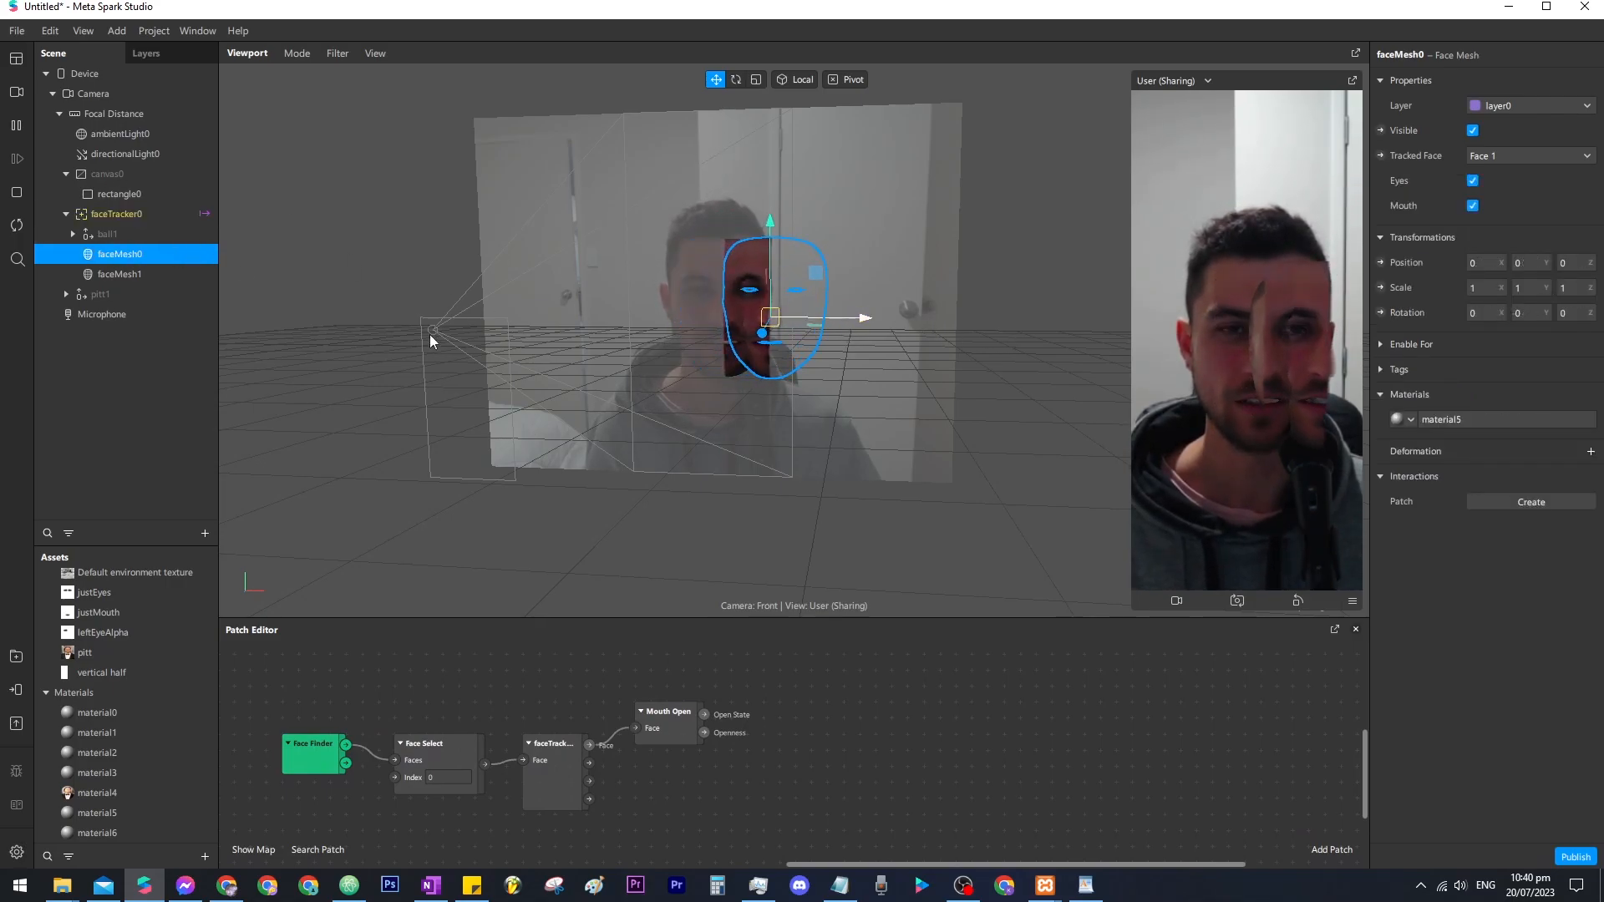
key(ctrl+z)
Rename faceMesh0 as left and faceMesh1 as right.
double_click(138, 256)
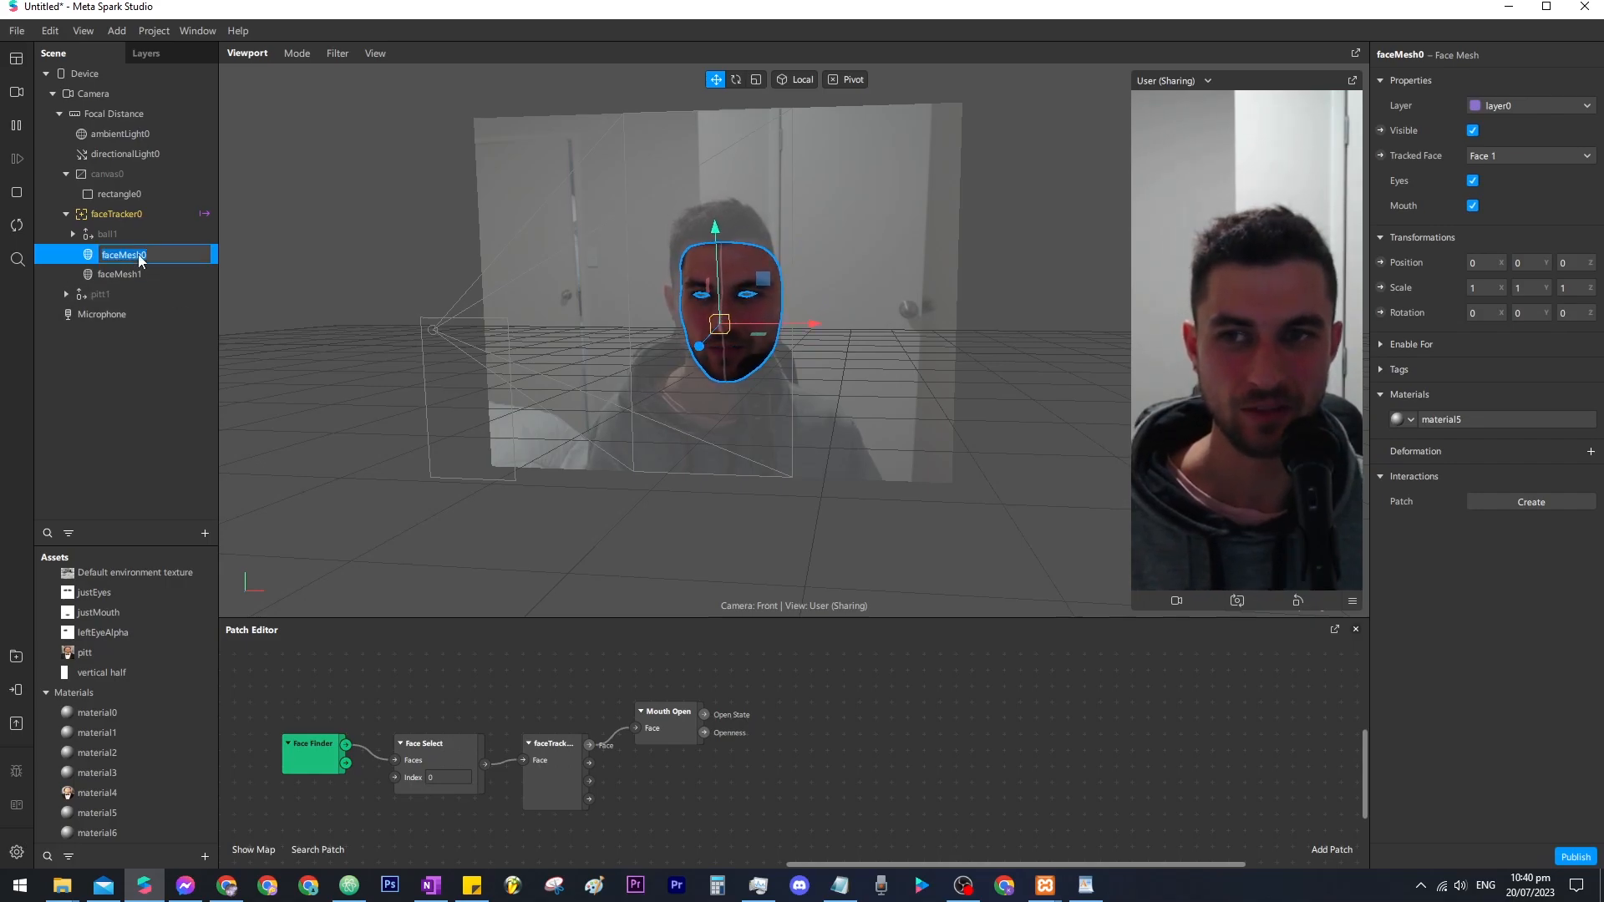
text(left)
key(Return)
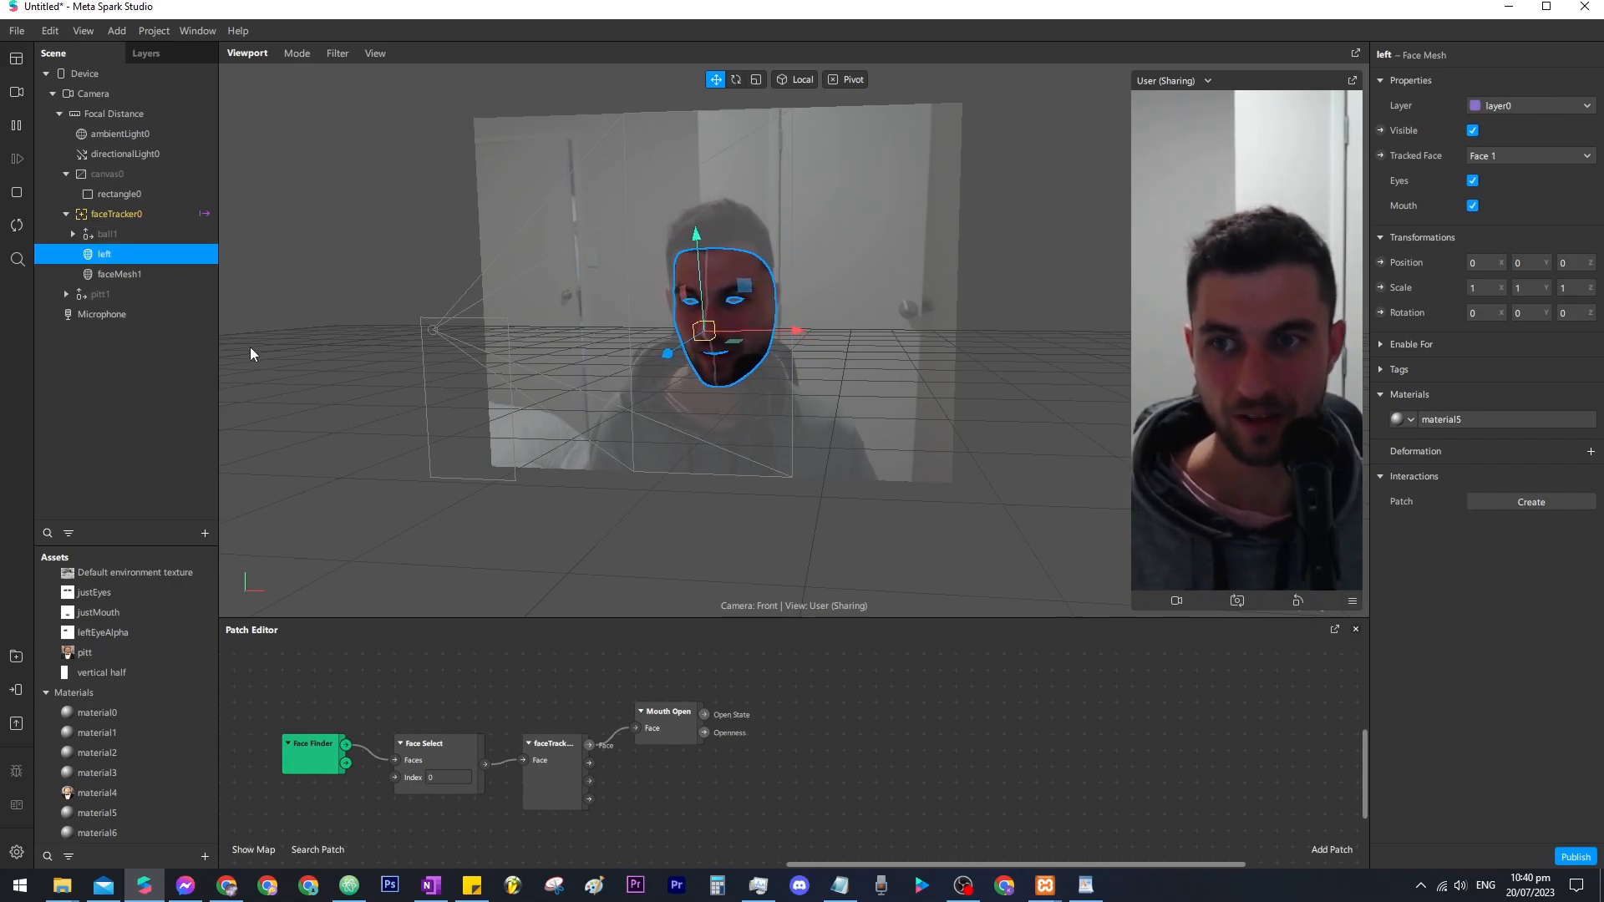
double_click(124, 274)
text(ri)
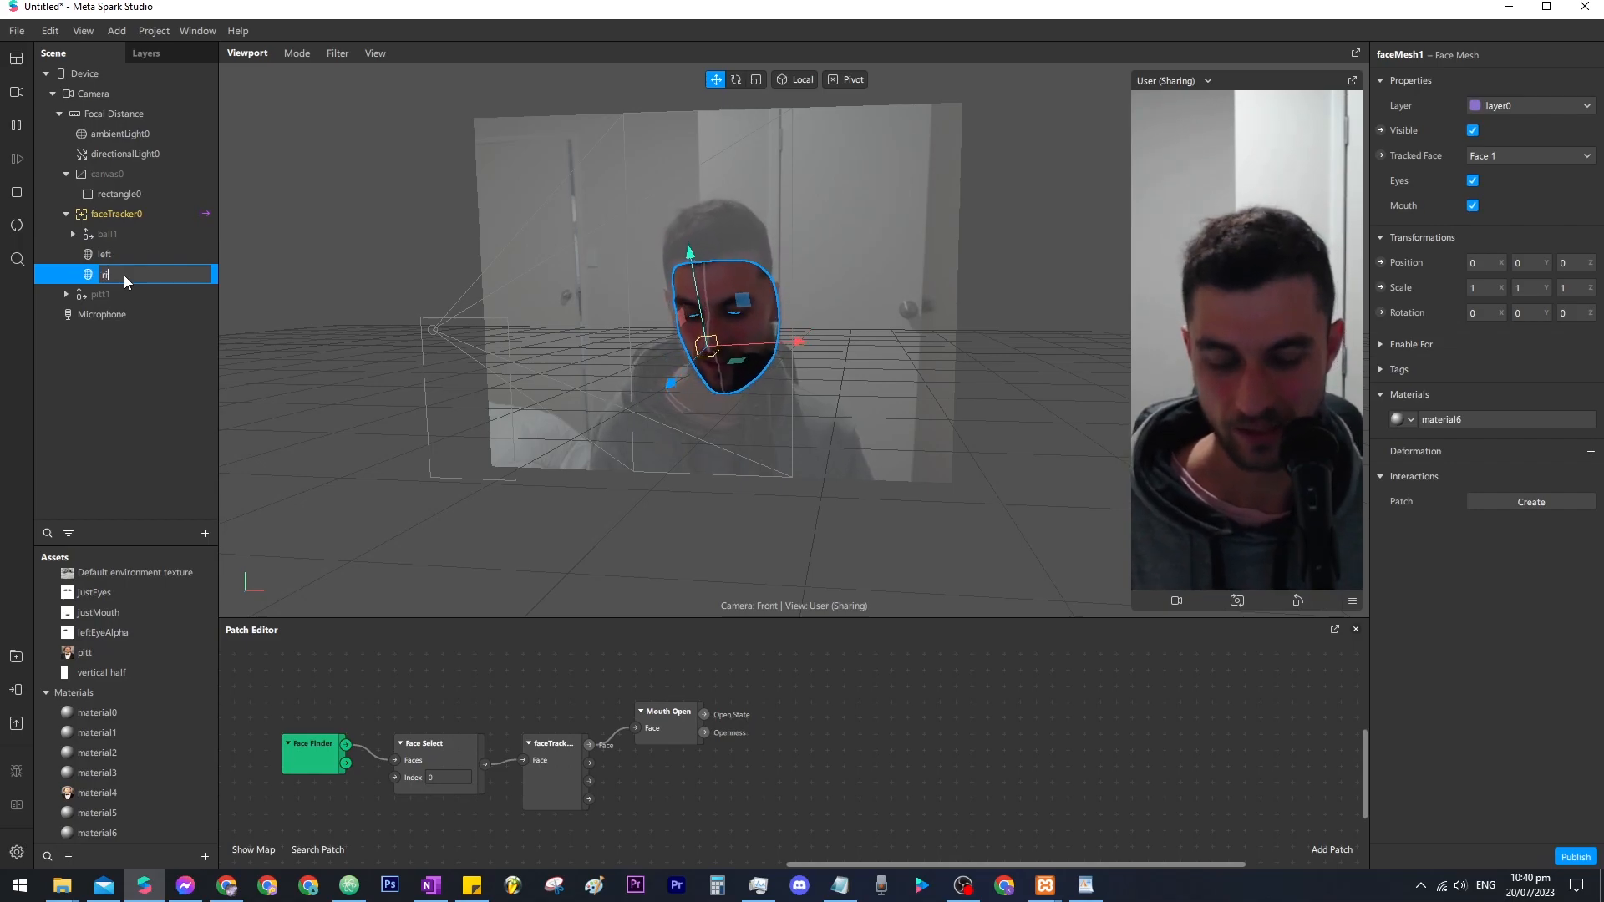
text(ght)
key(Return)
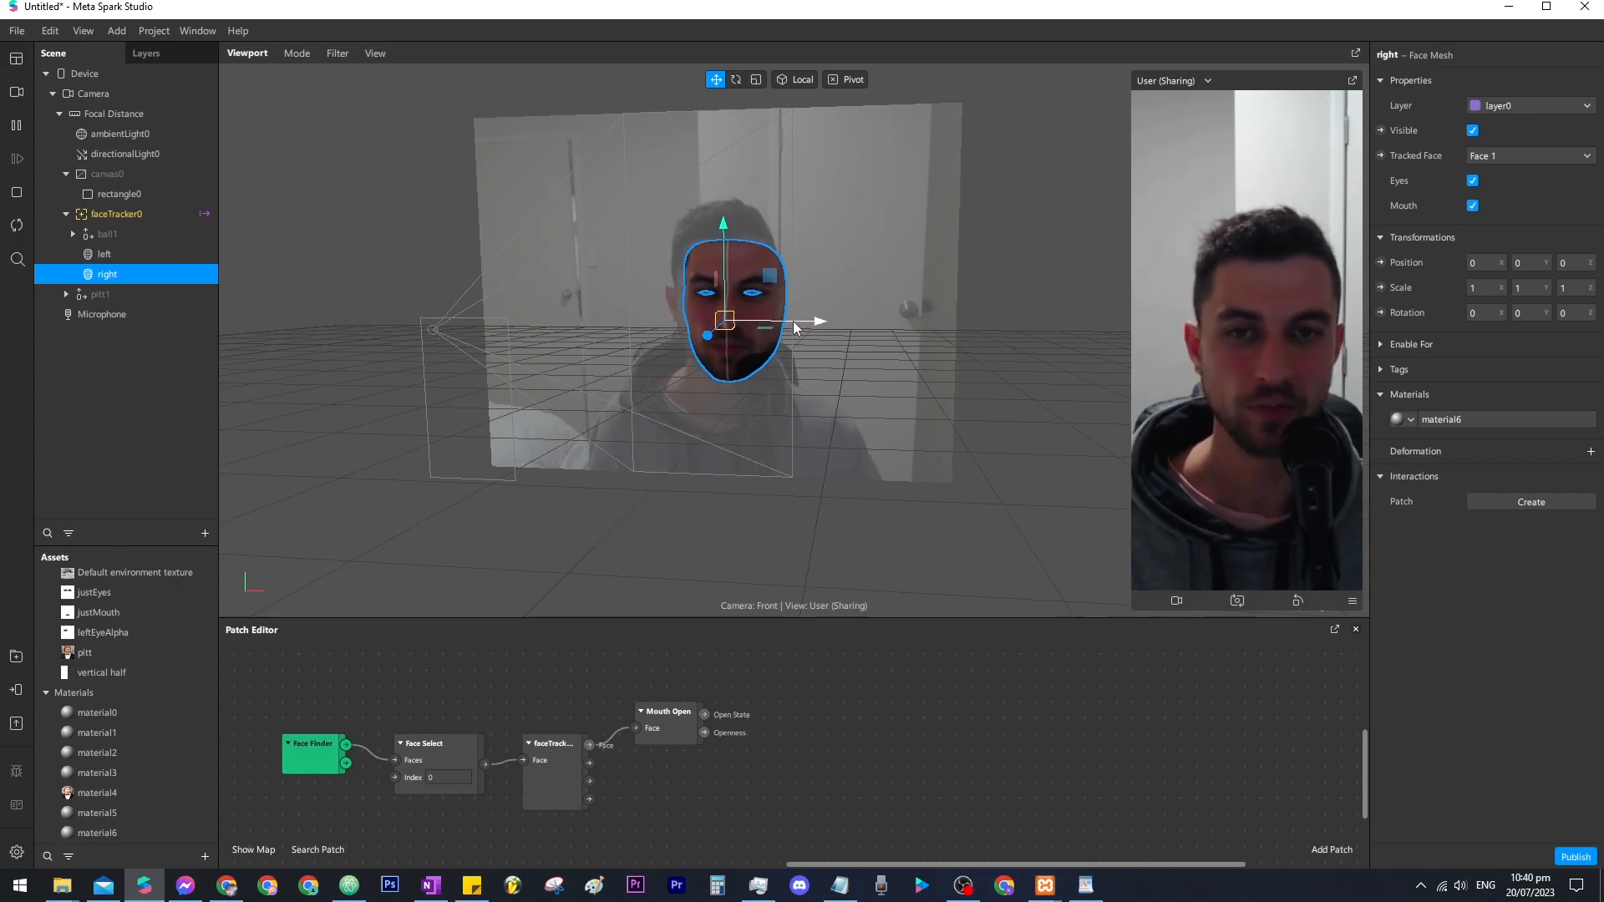
Try shifting the right face mesh about 0.08 along X, away from the left half.
drag(796, 327, 861, 326)
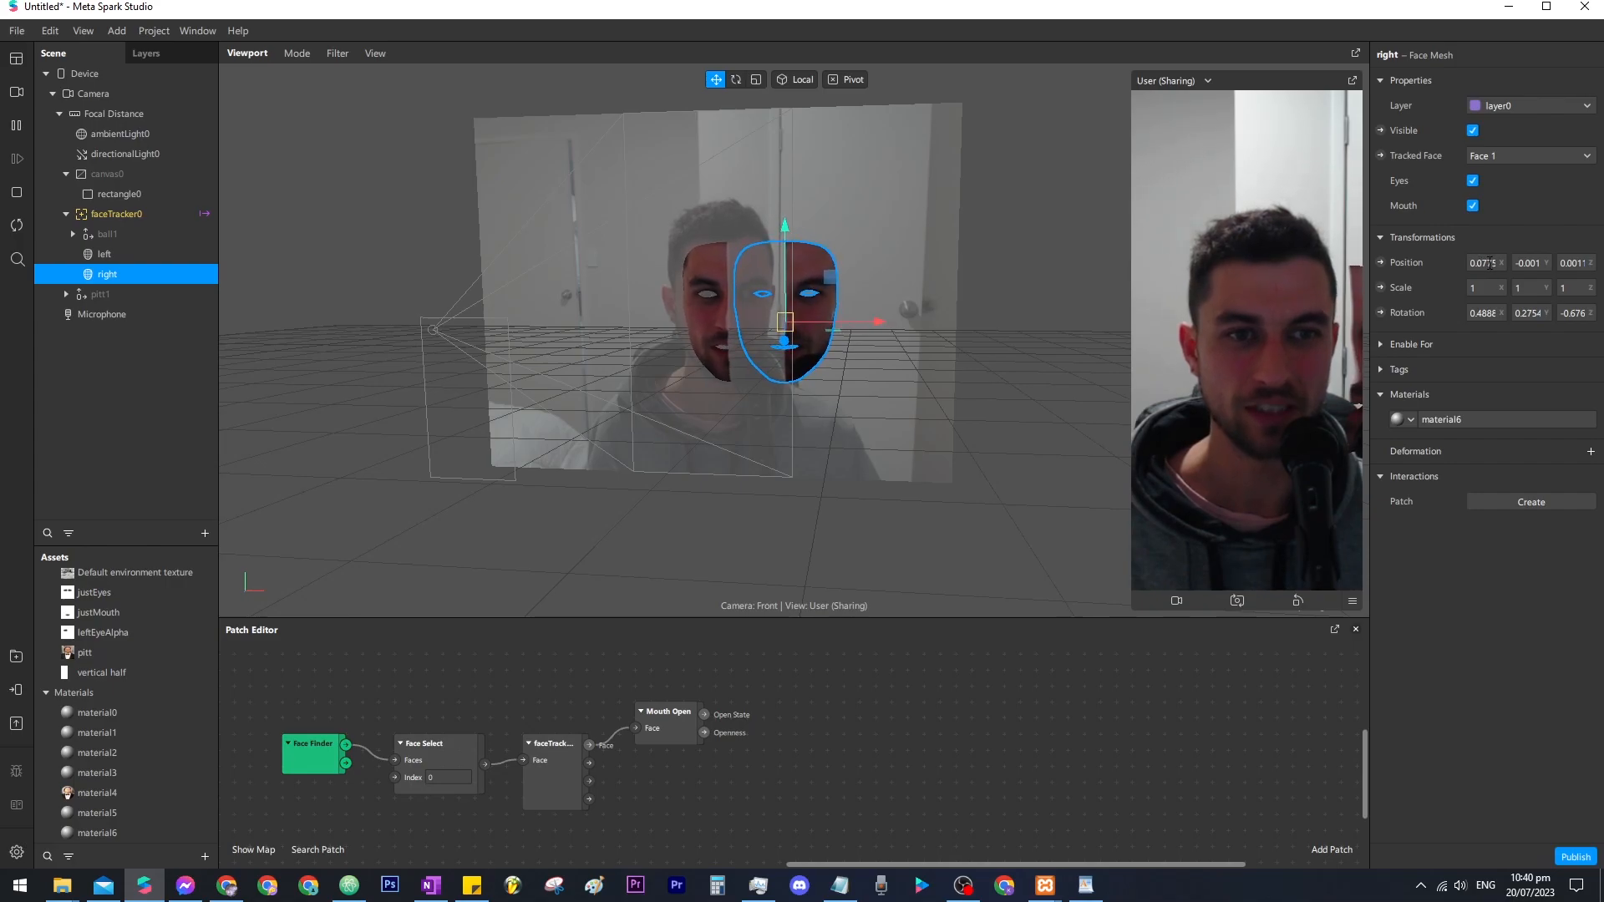
click(894, 404)
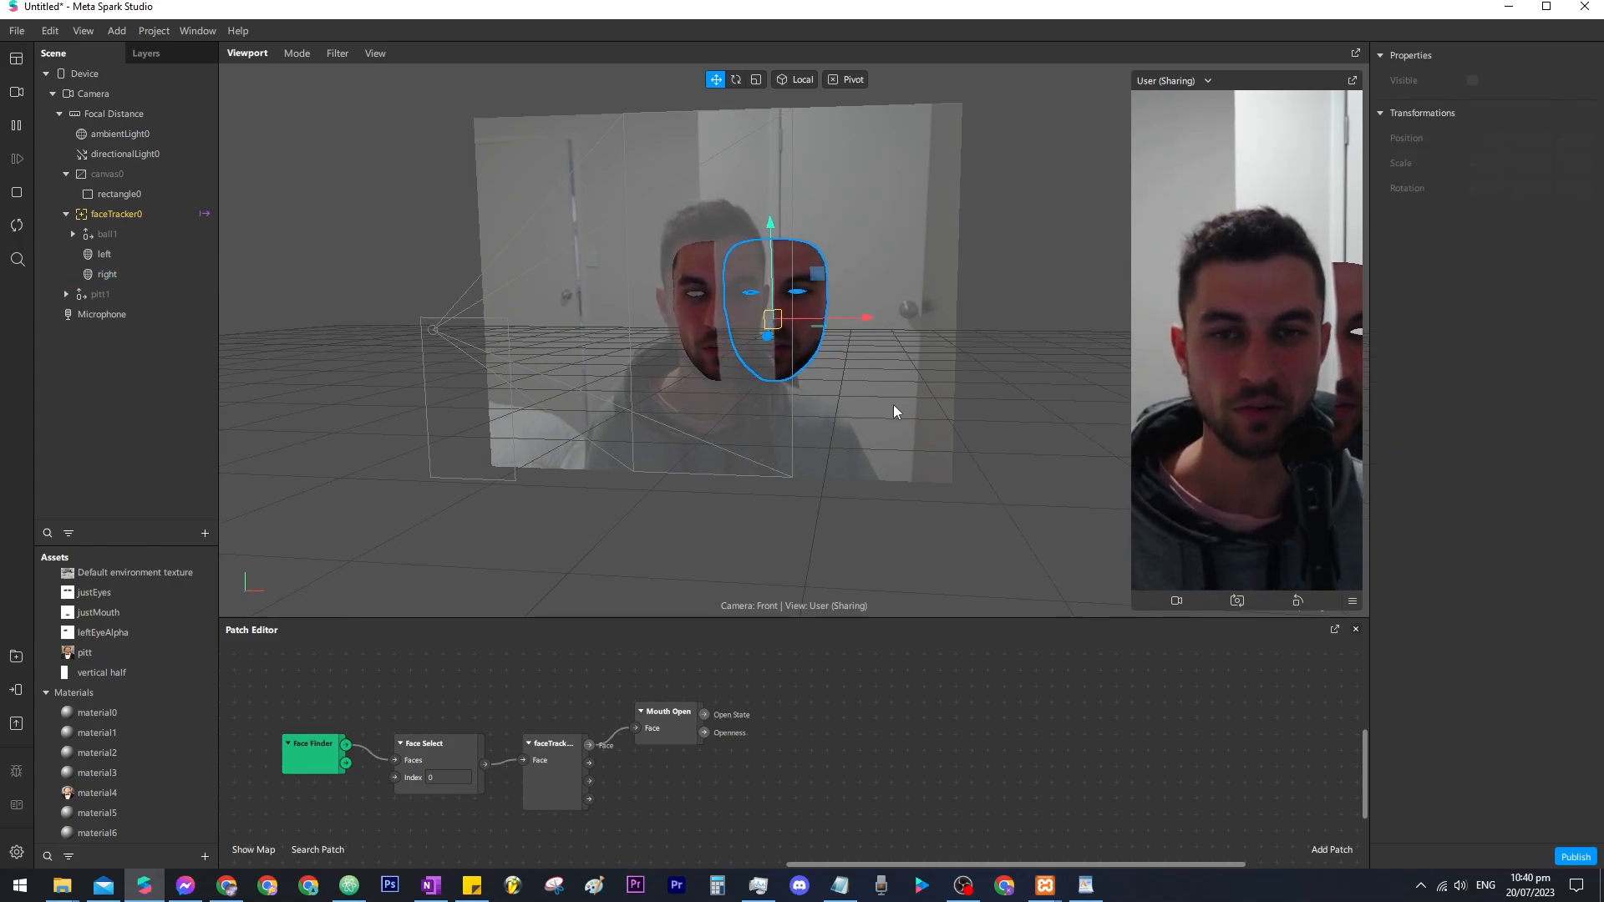
click(769, 319)
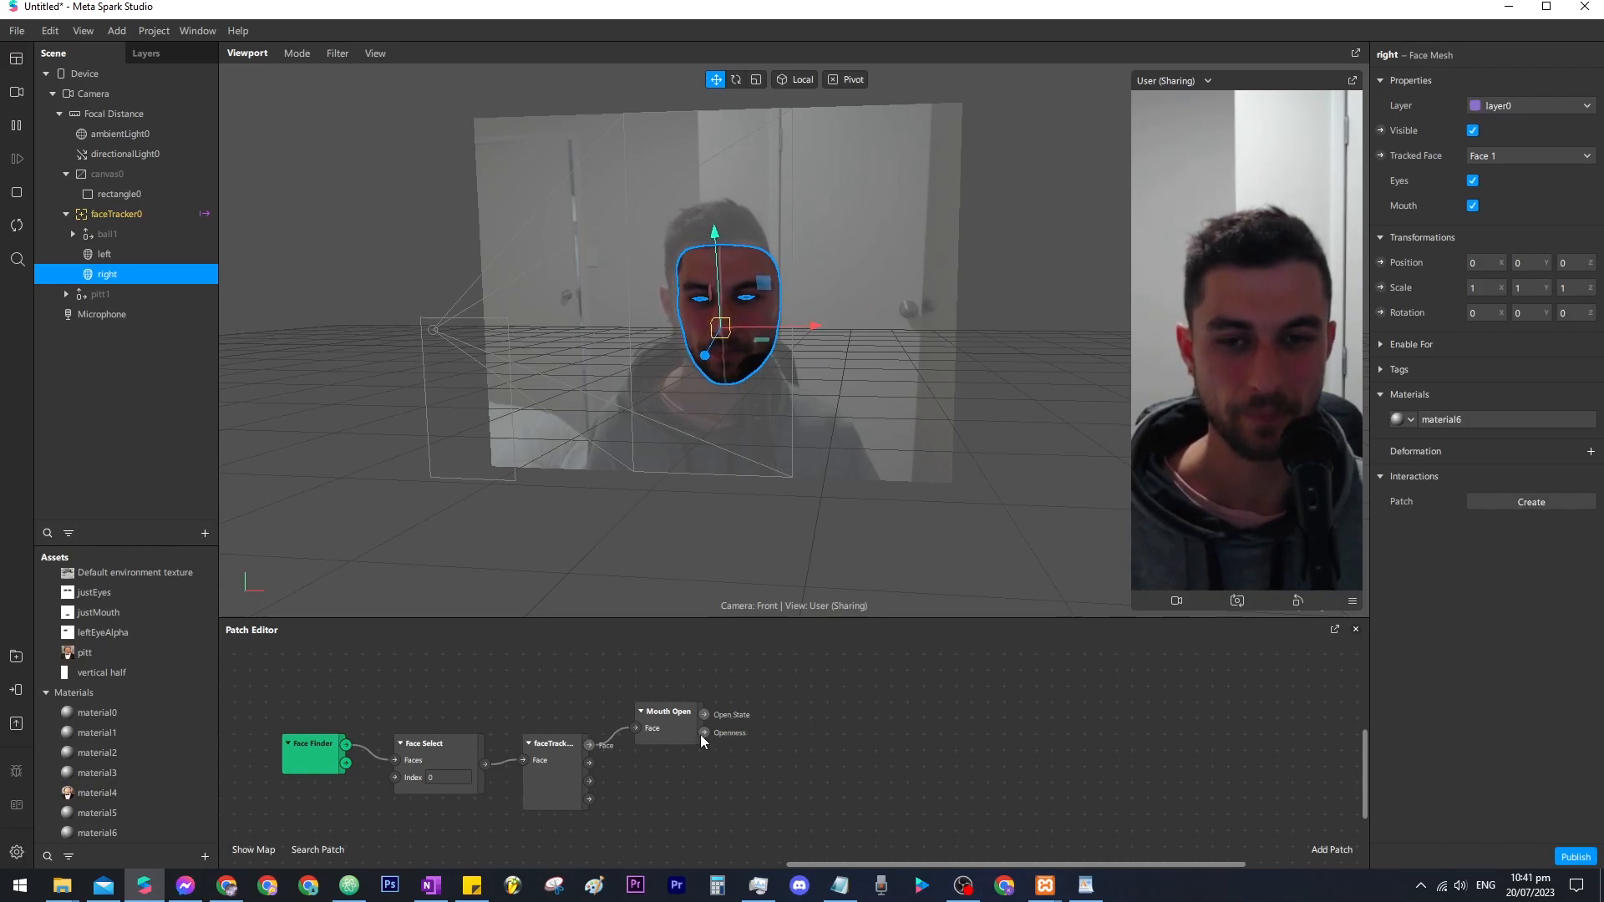
Connect the Mouth Open patch's Openness output to a new Multiply patch and set its multiplier to 0.07.
drag(842, 704, 841, 704)
text(mul)
key(Return)
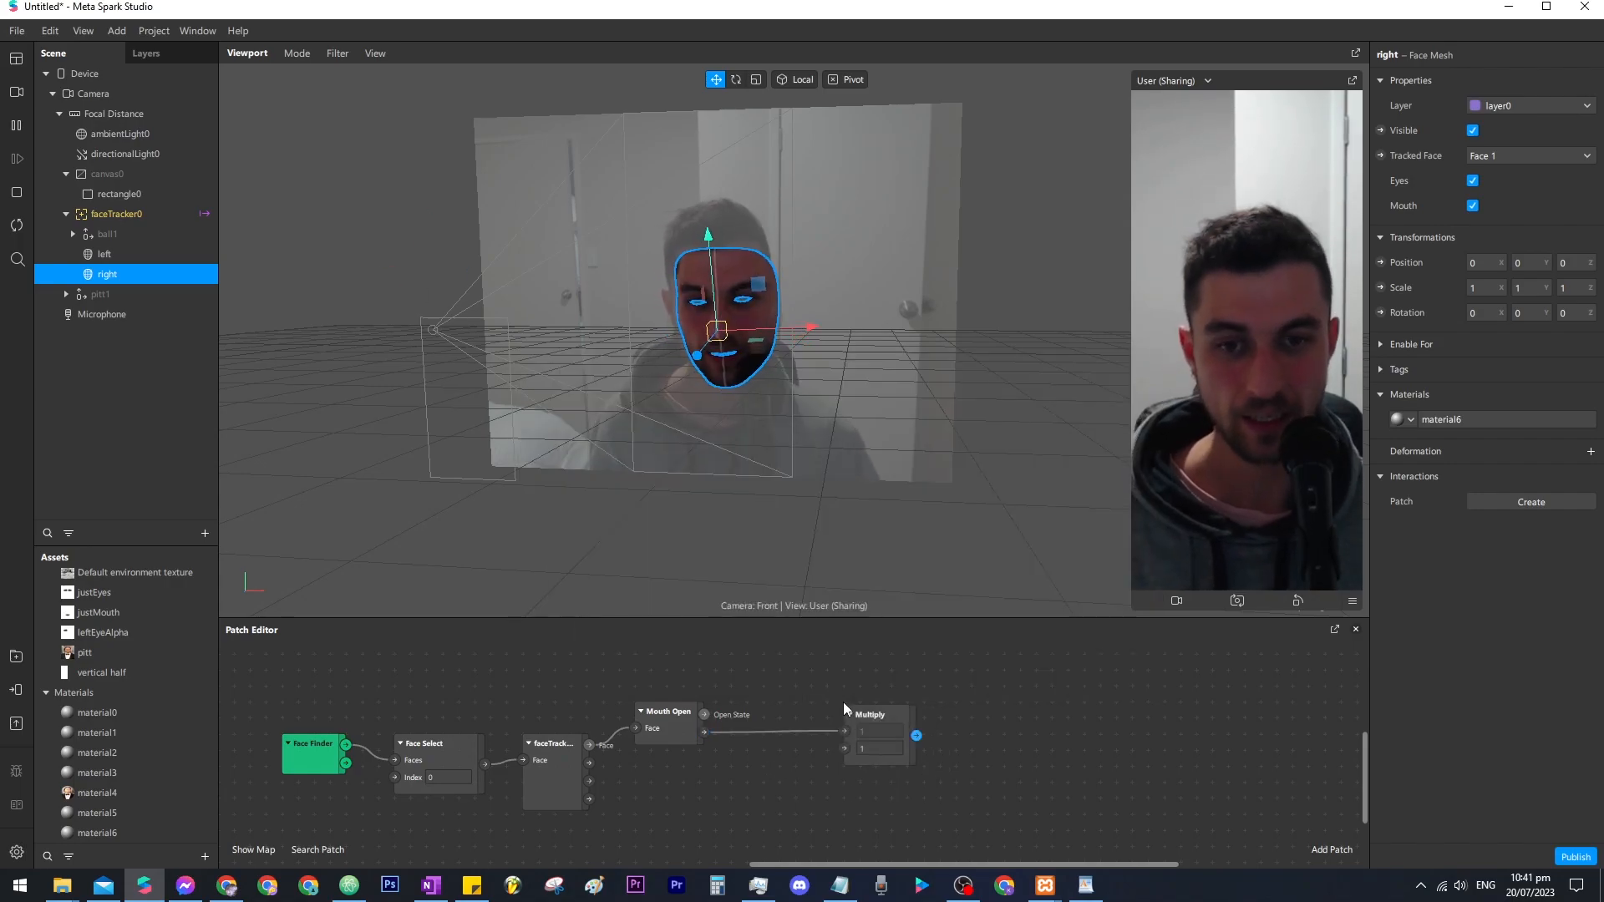
click(878, 749)
text(0.07)
key(Return)
click(905, 712)
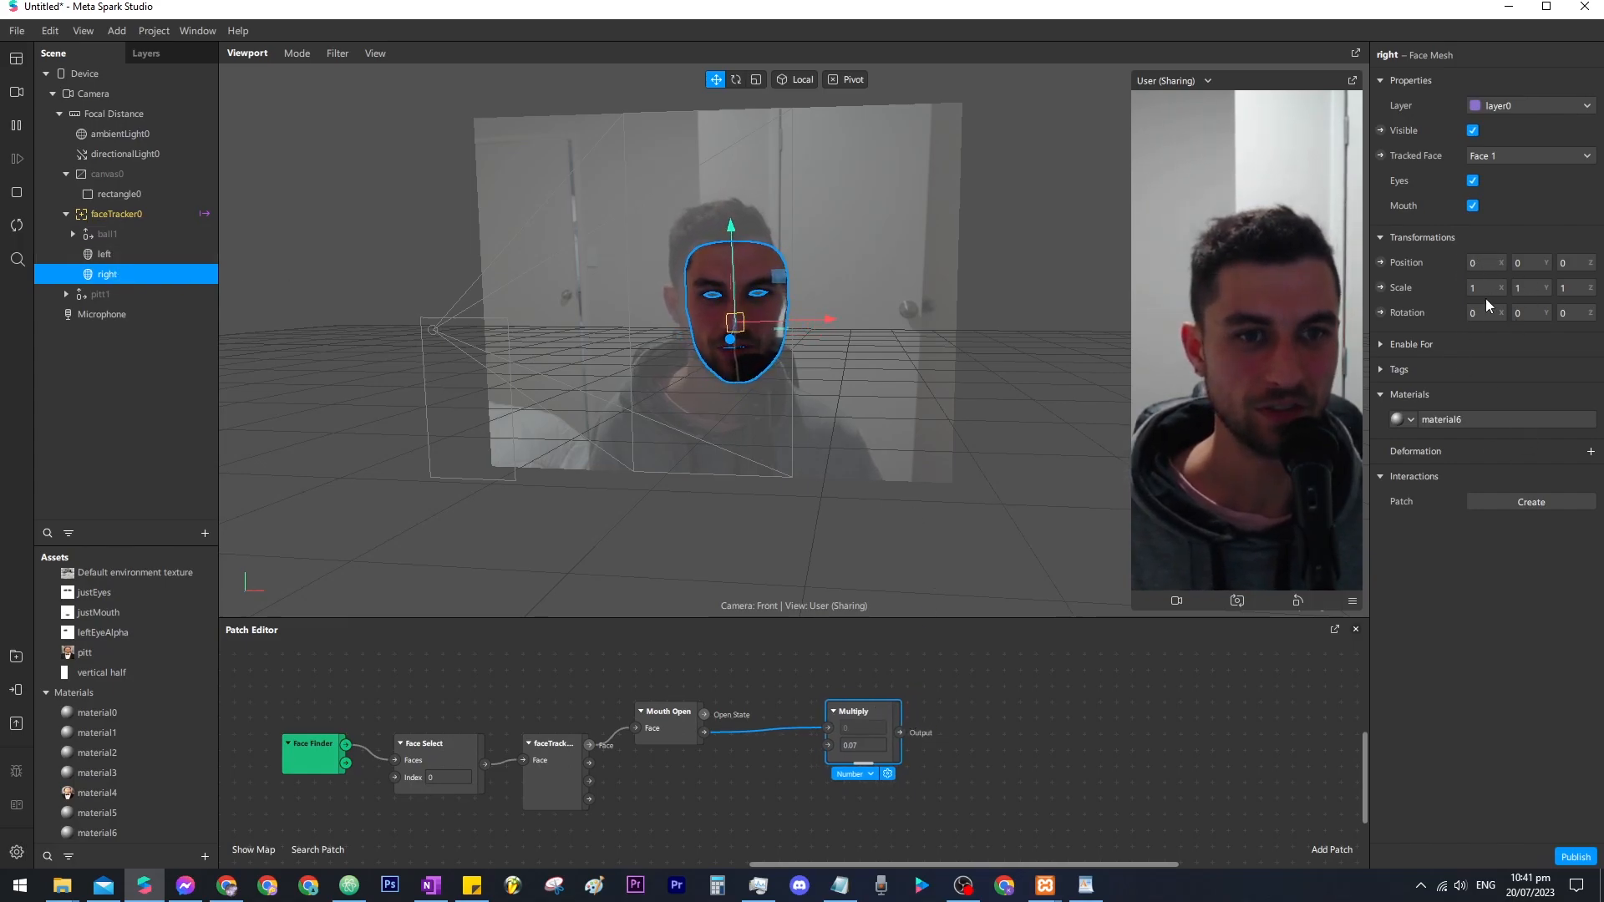
Create a 3D Position patch for the right face mesh and place it well beyond the Multiply patch.
click(125, 254)
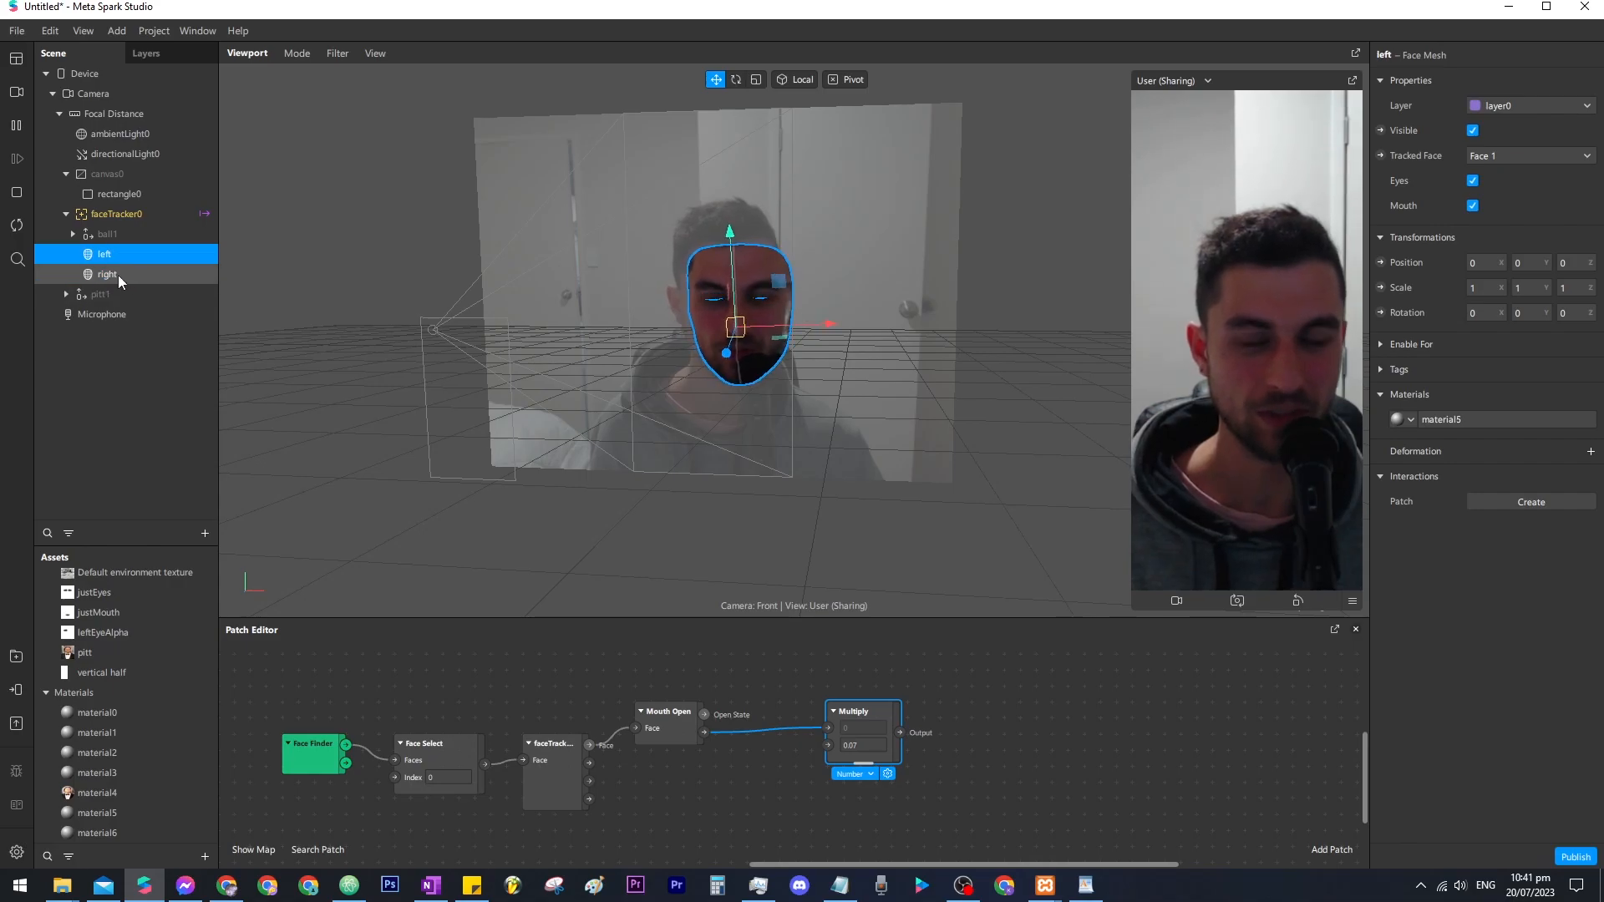
click(110, 276)
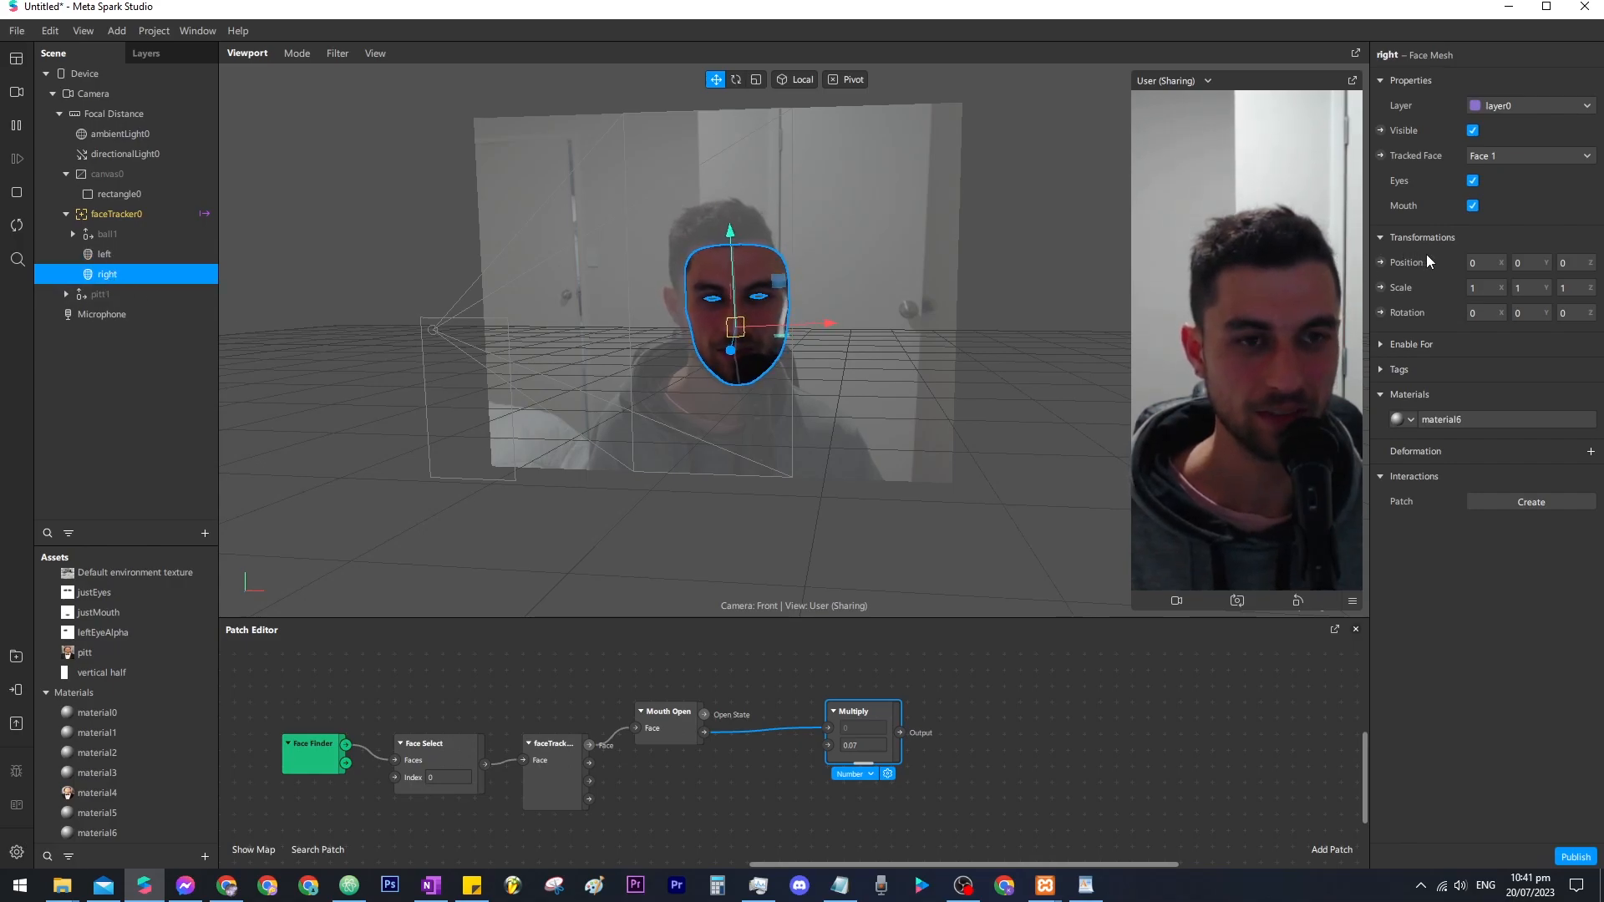
click(1381, 263)
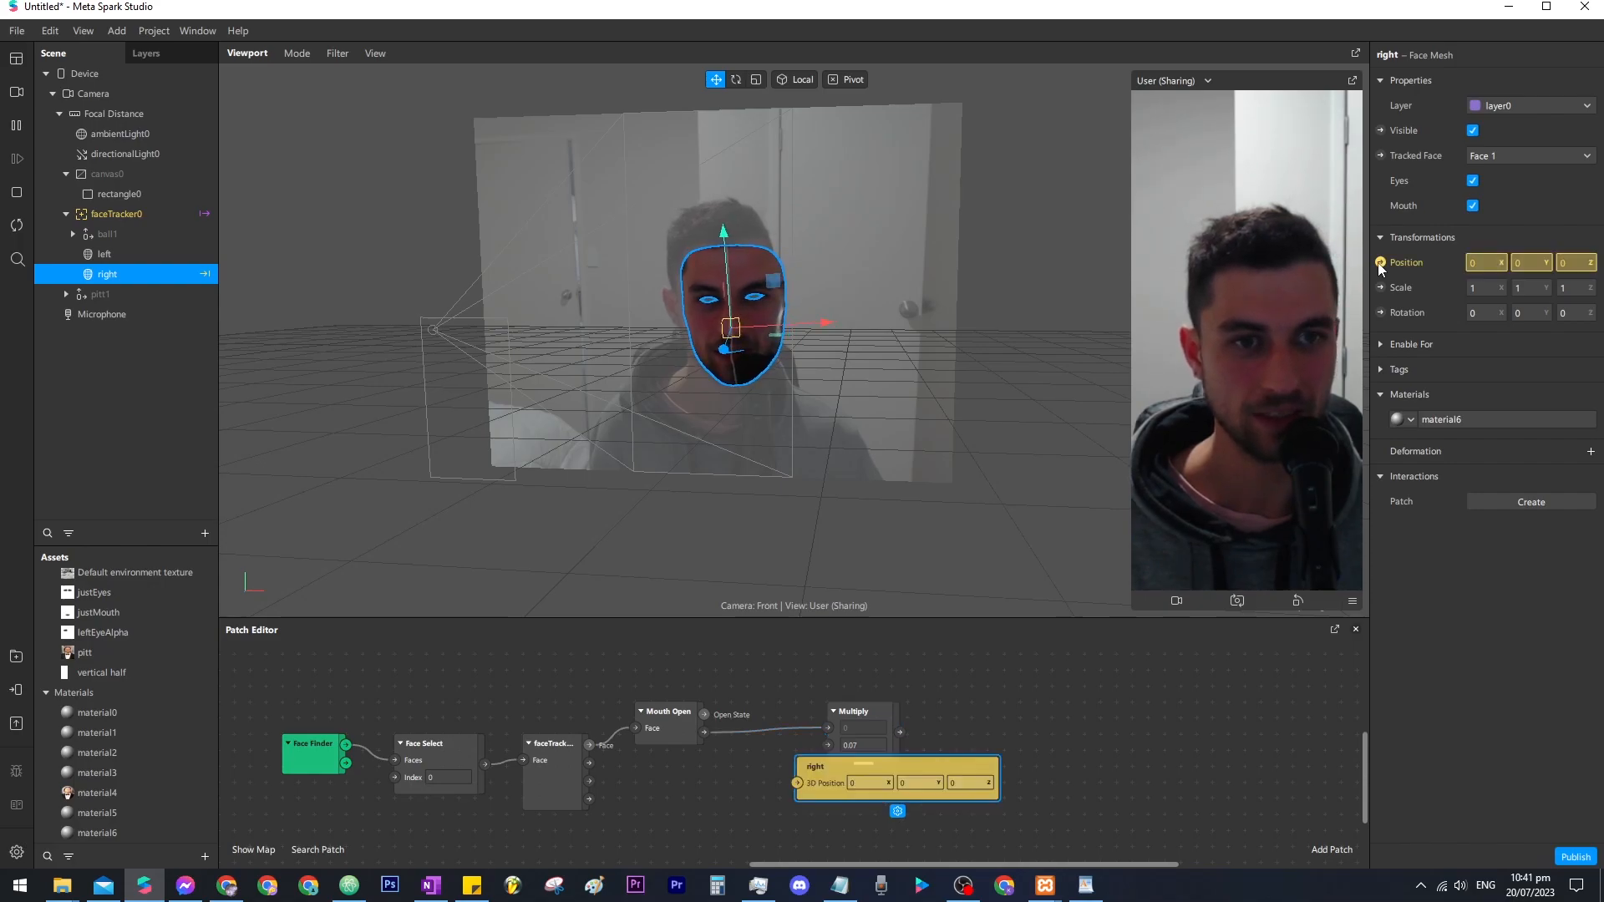
drag(905, 772, 1211, 717)
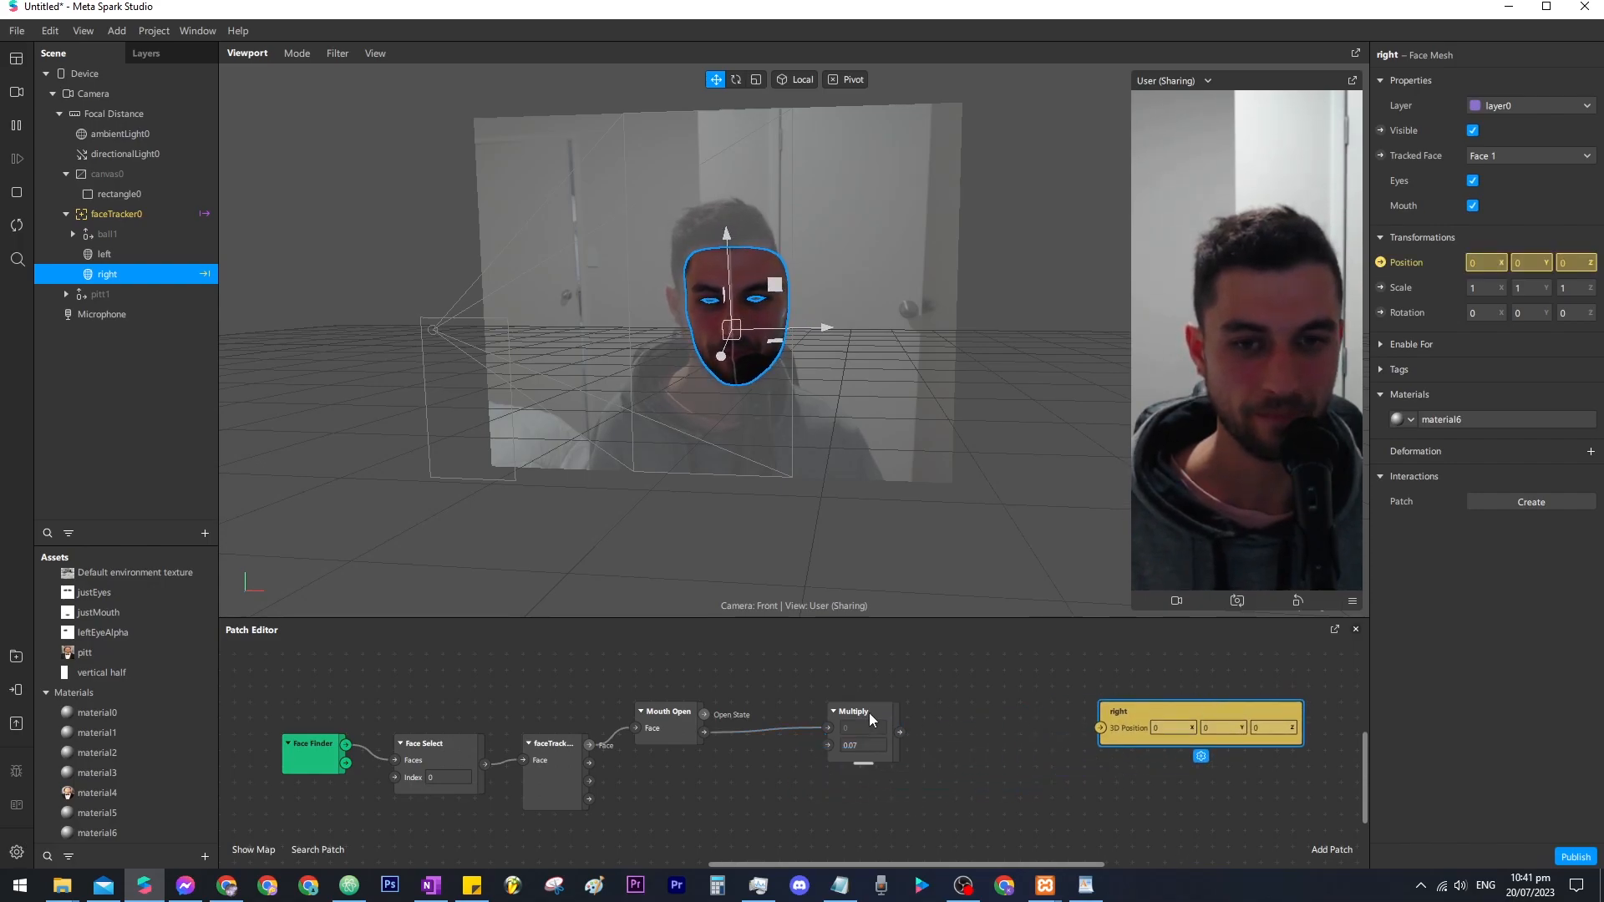
drag(869, 714, 853, 711)
drag(1127, 712, 1142, 712)
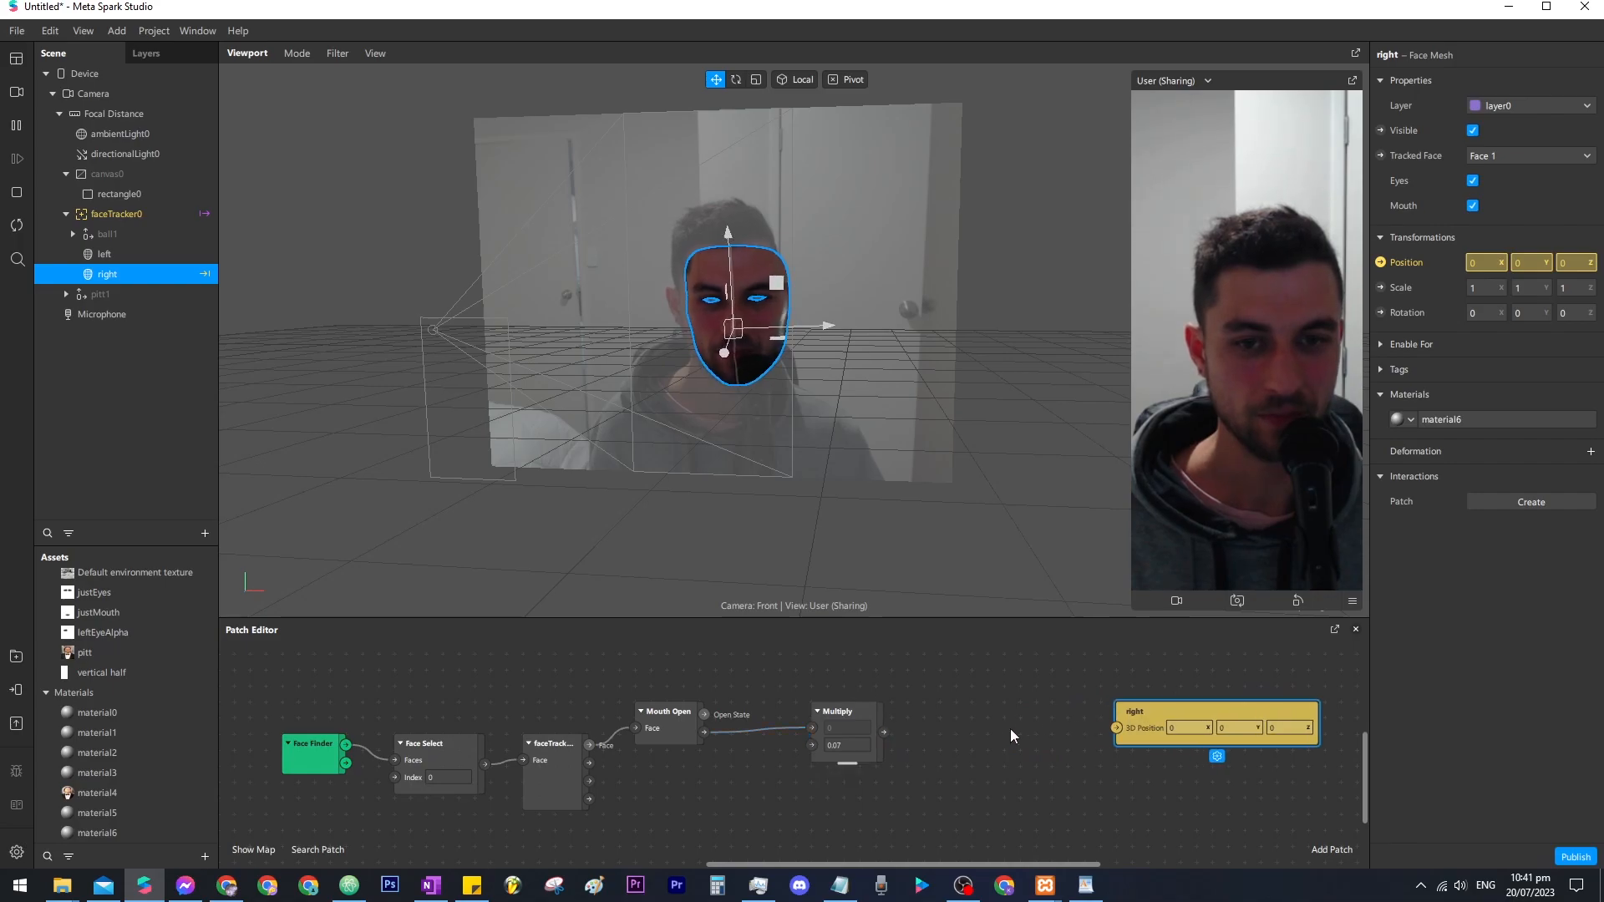
Feed the Multiply output into the first input of a new Pack patch and connect its Vector output to the right mesh's 3D Position.
click(883, 730)
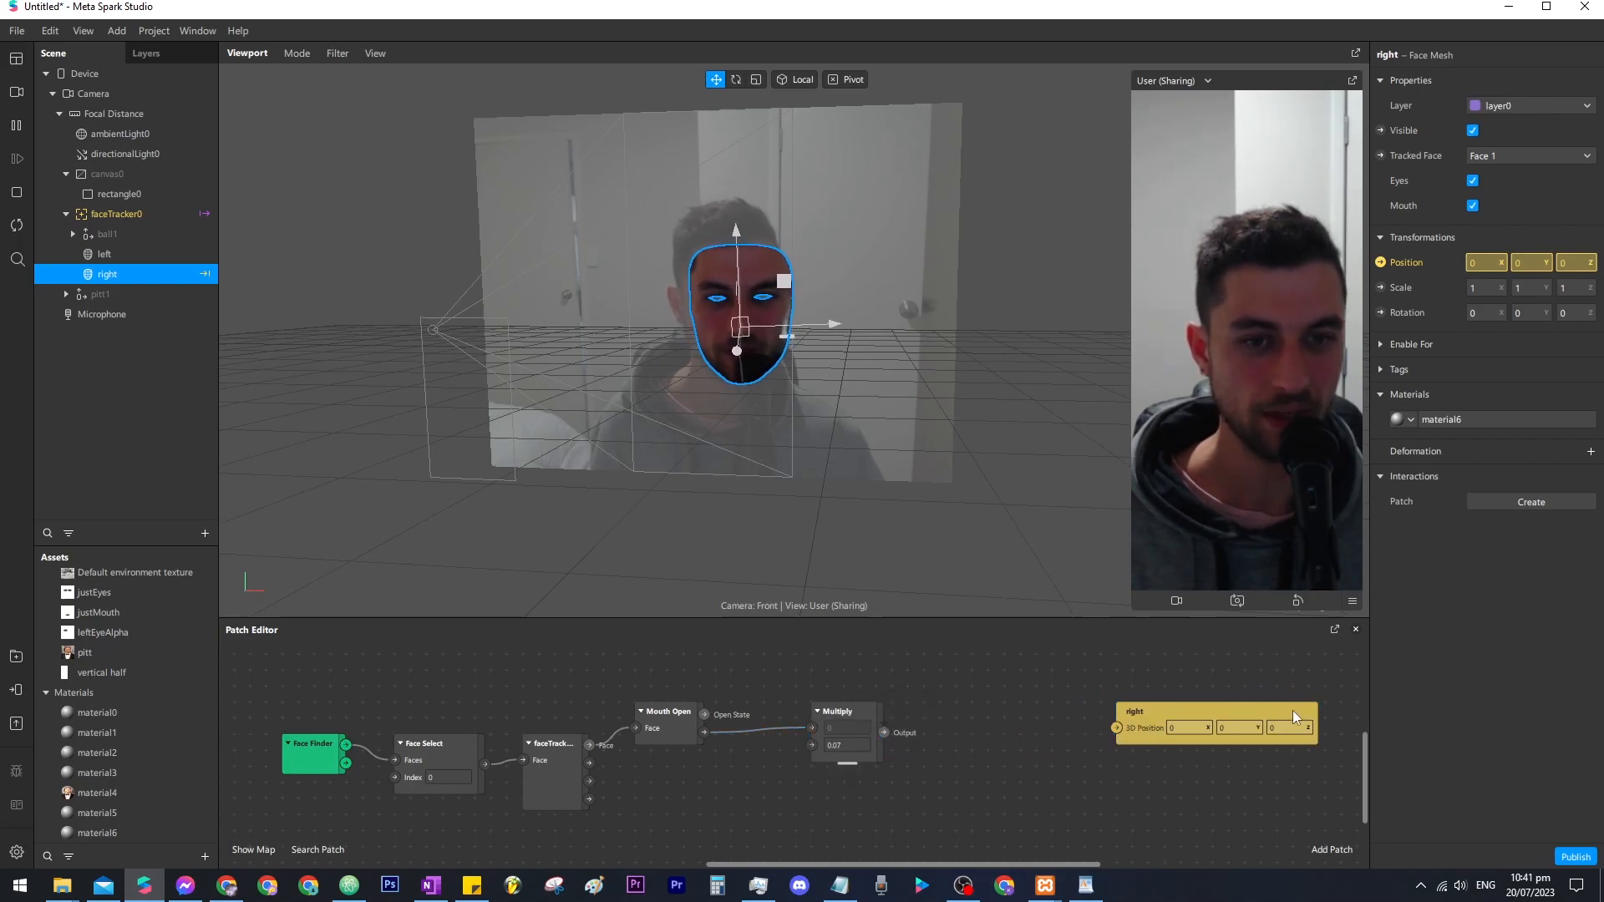
right_click(1020, 719)
click(973, 725)
drag(884, 732, 967, 712)
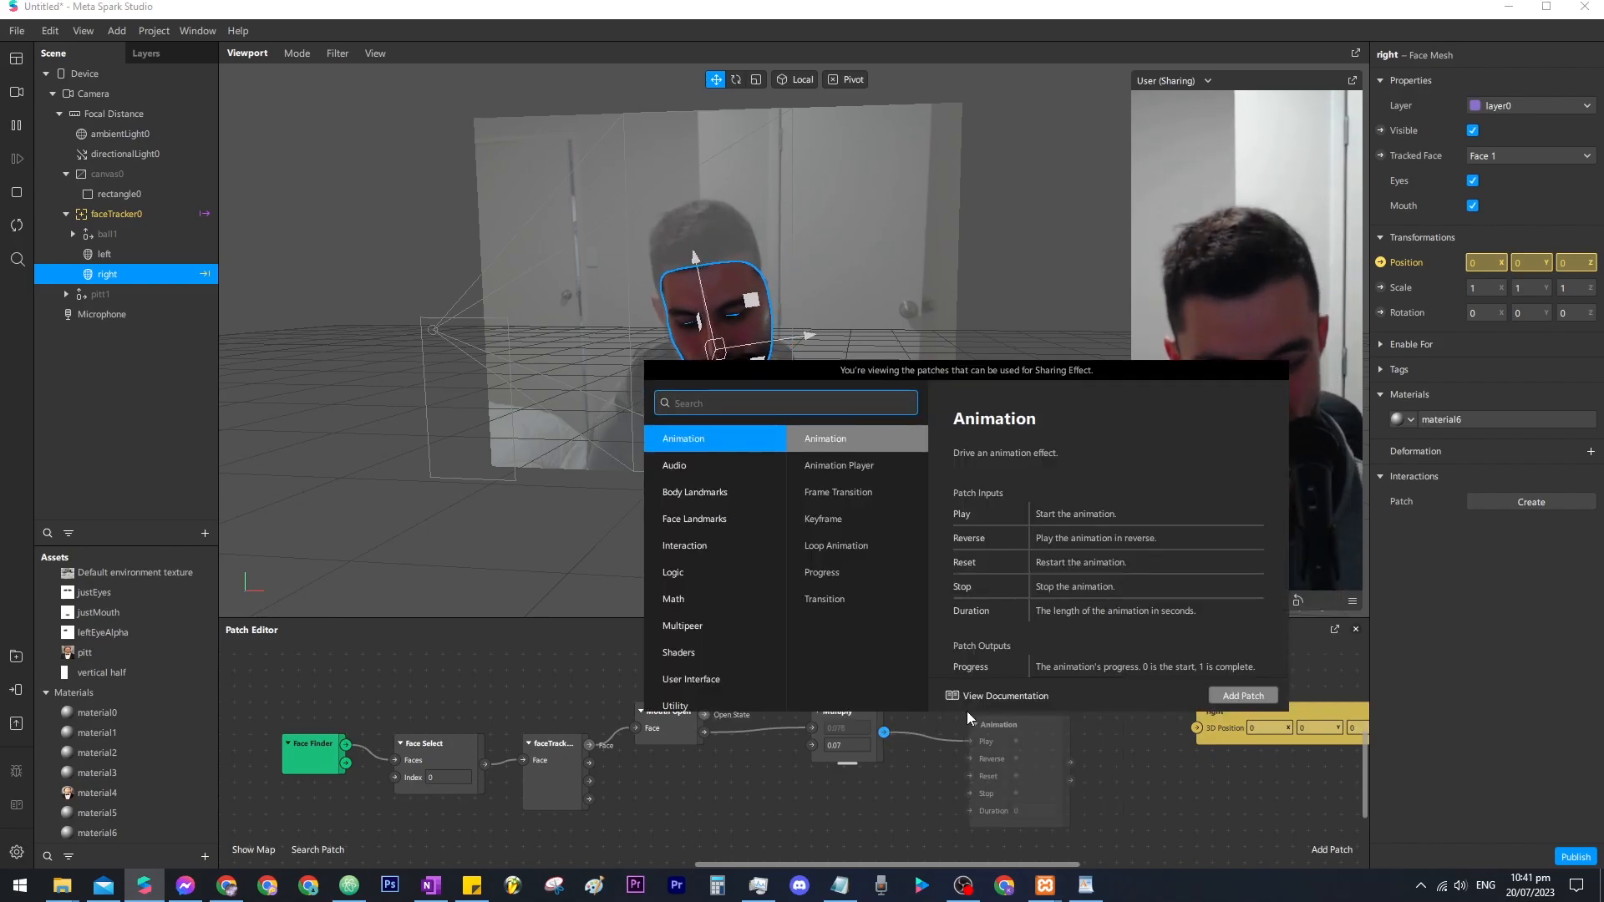
text(pack)
key(Return)
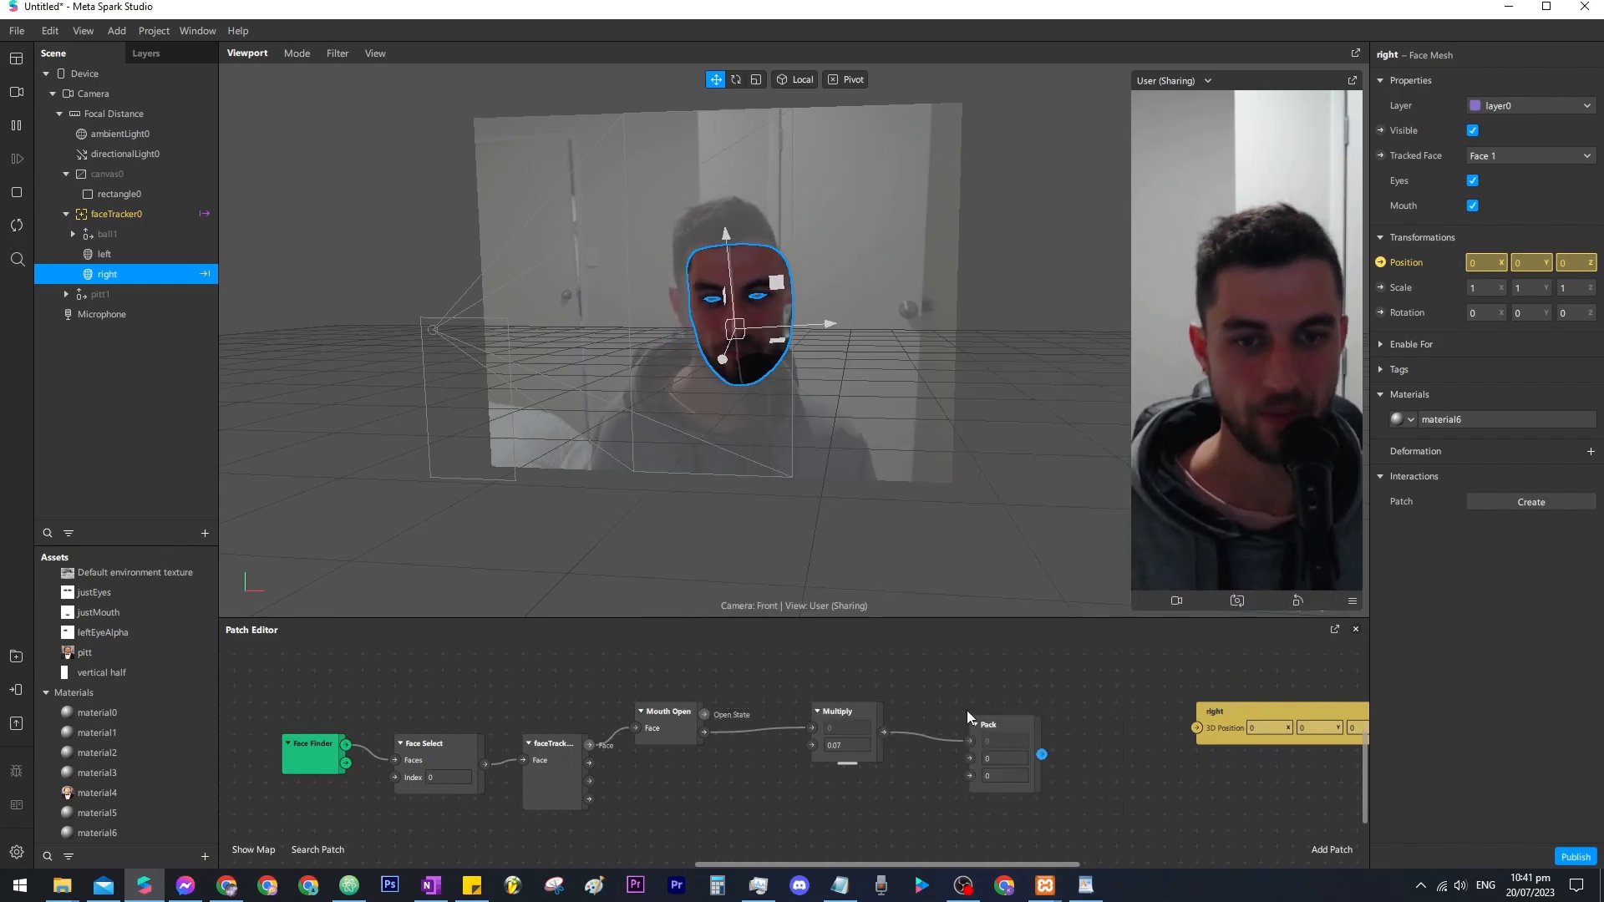
drag(1051, 687, 1044, 687)
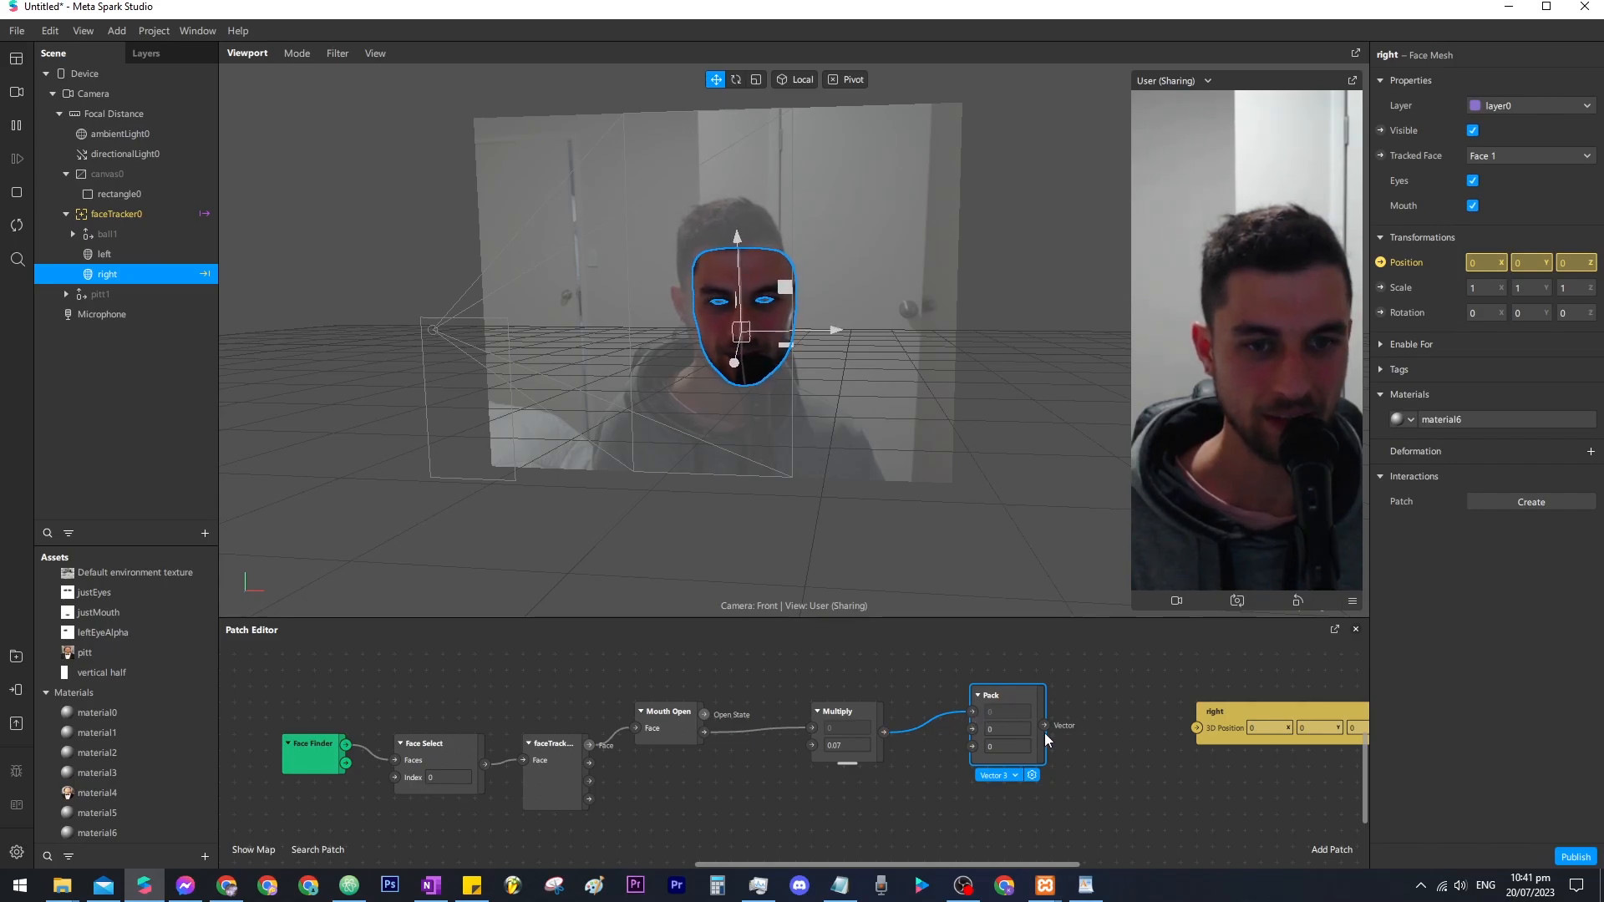
drag(1045, 725, 1197, 727)
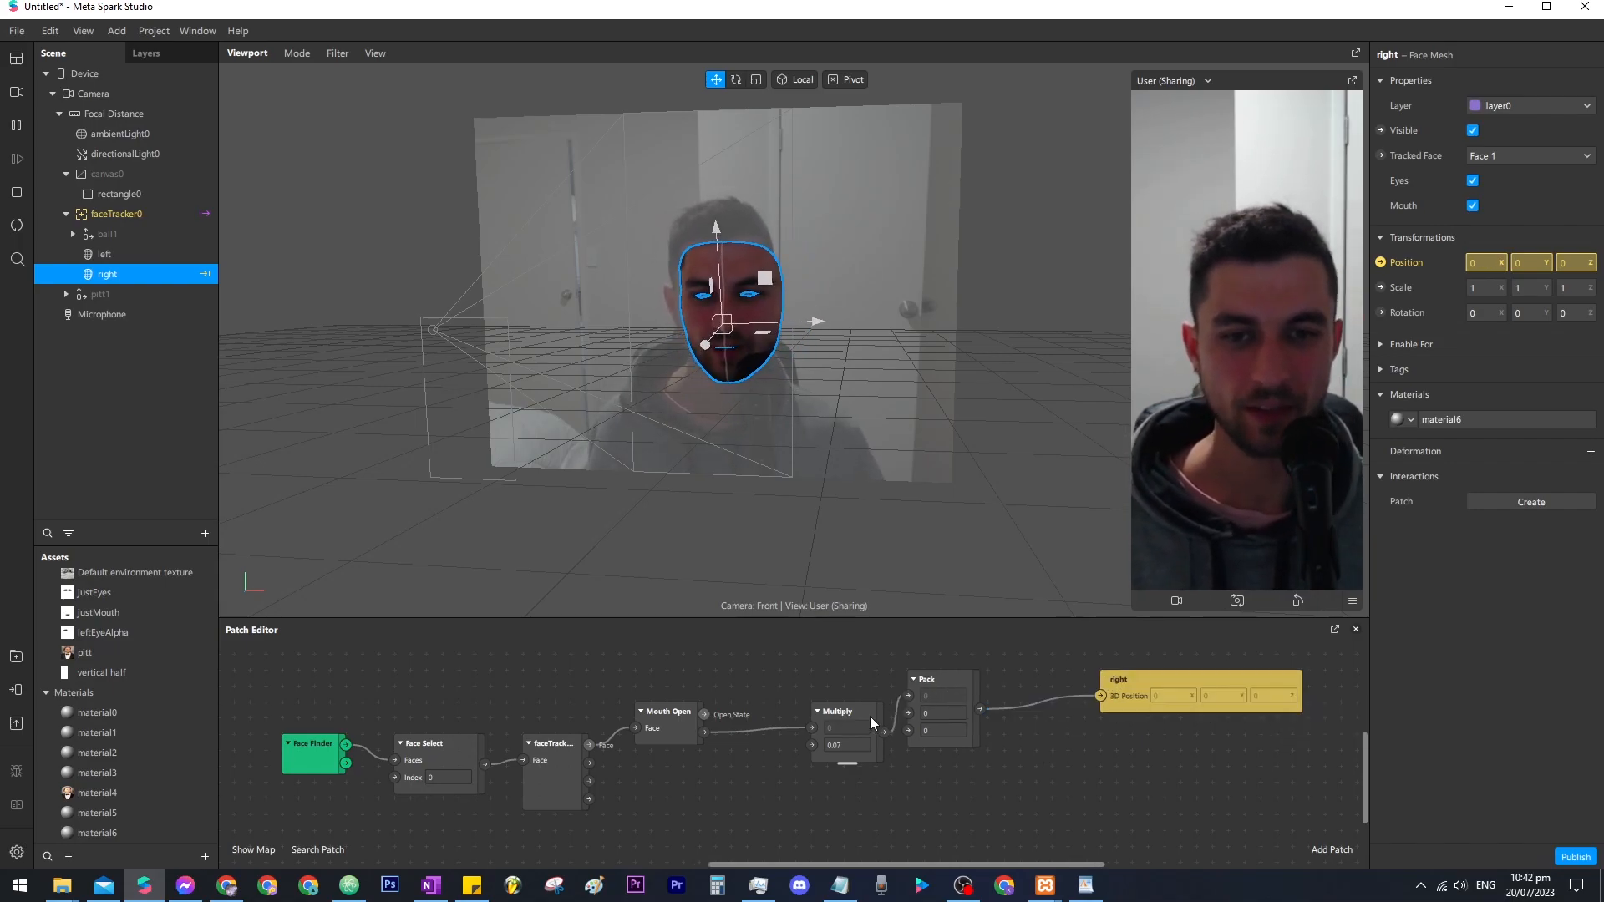
drag(858, 711, 842, 695)
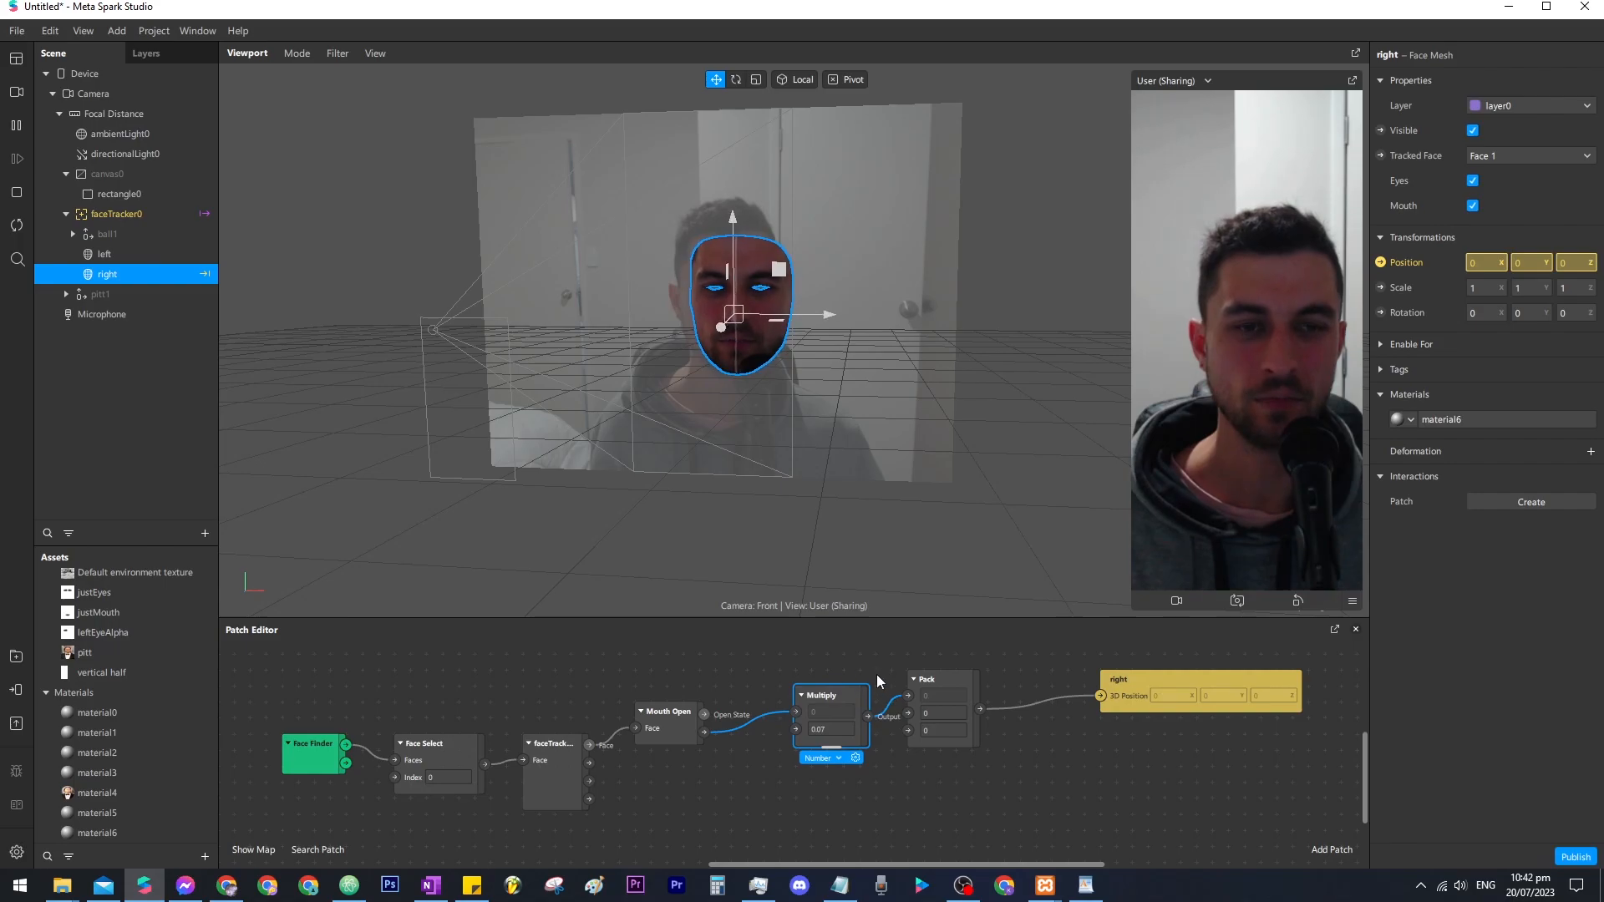
Create a 3D Position patch for the left face mesh and place it below the right mesh's position patch.
click(117, 254)
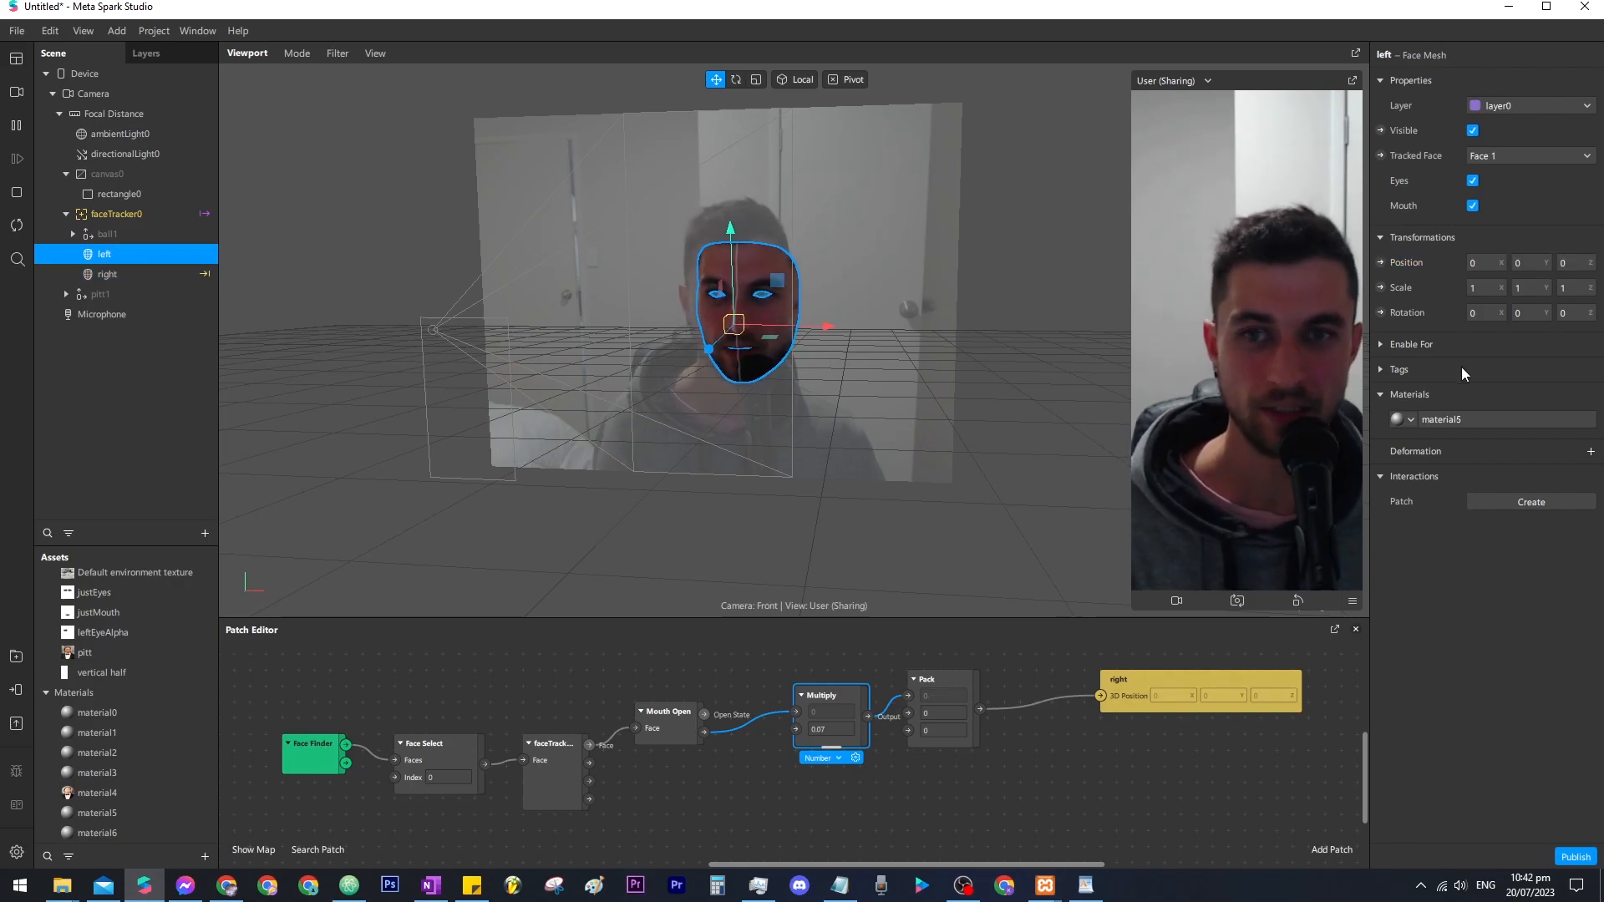
click(1381, 264)
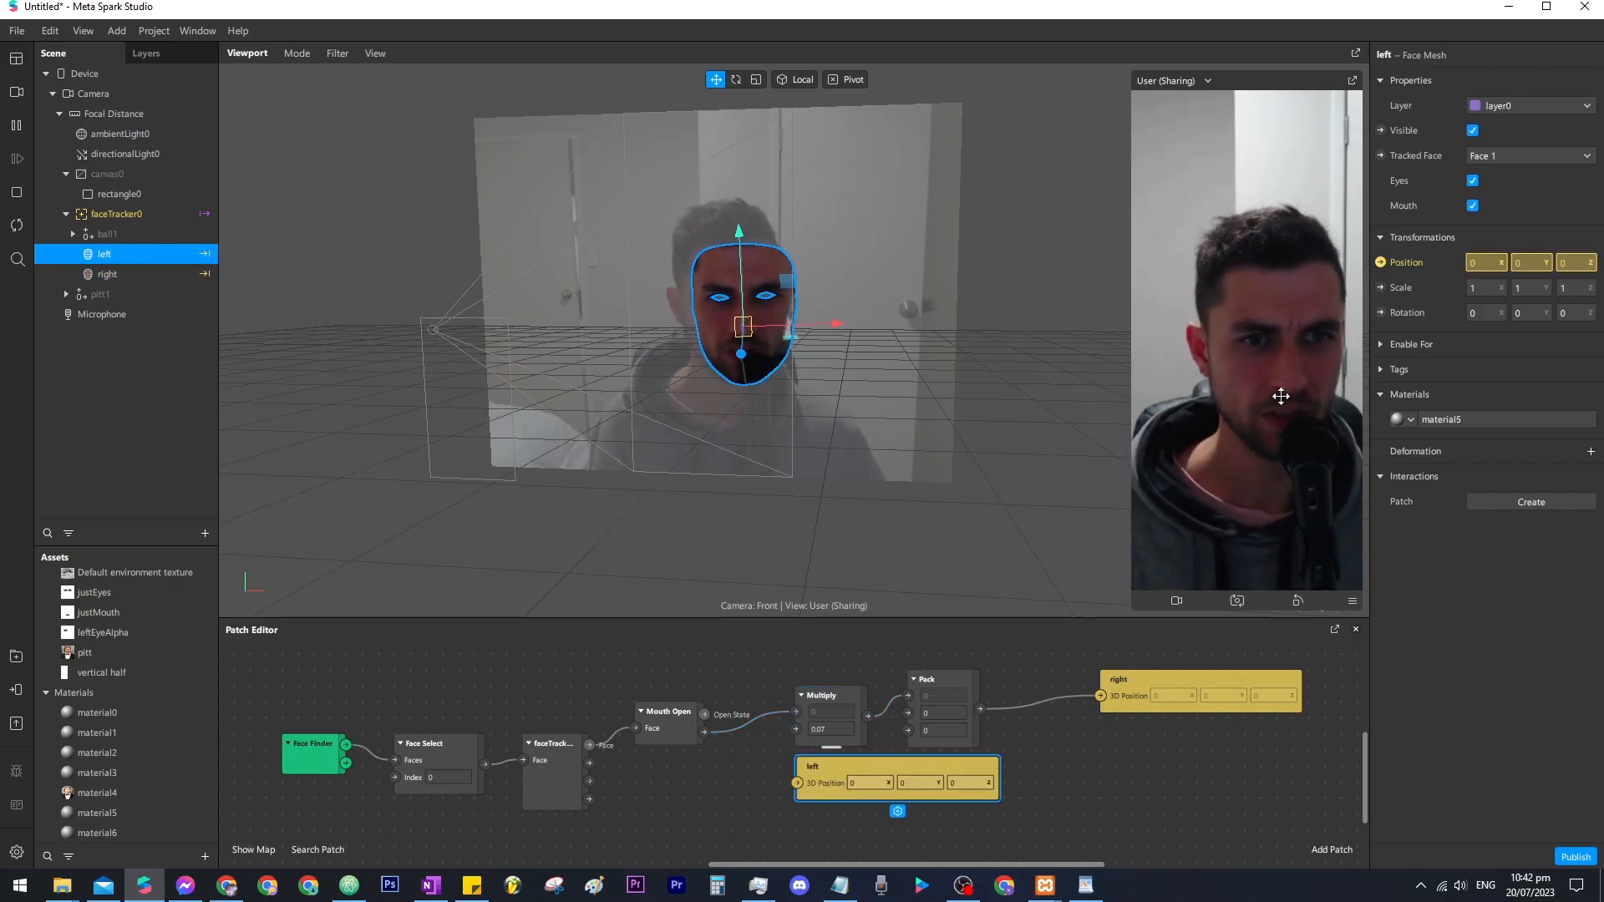
drag(919, 773, 1260, 781)
click(1034, 769)
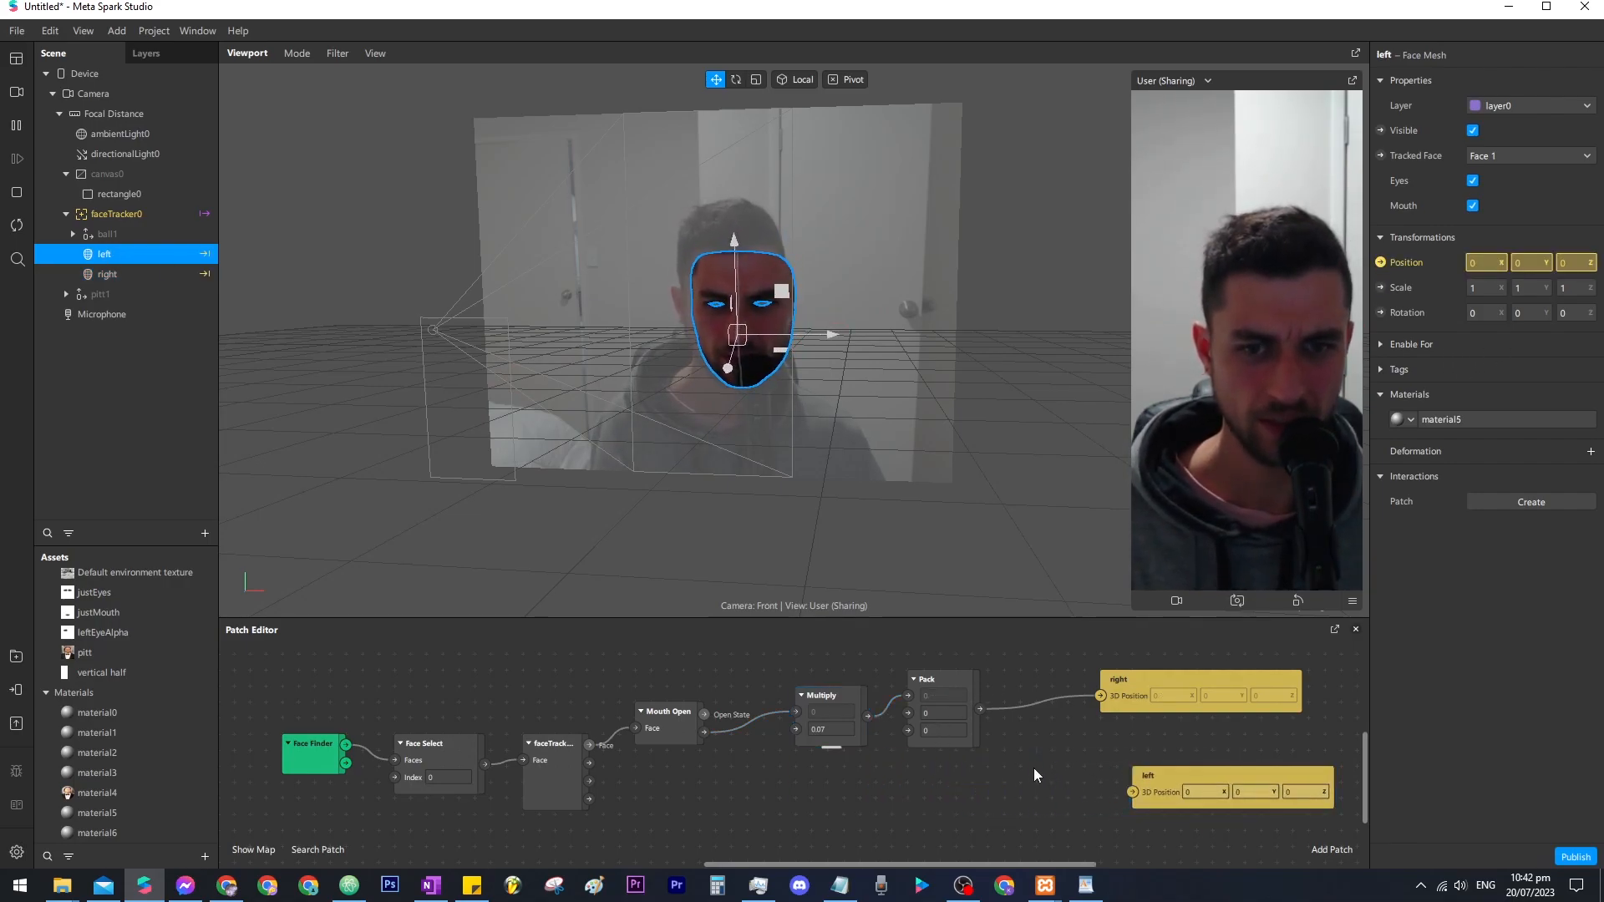
Duplicate the Multiply and Pack patches together and place the copies beneath the originals.
drag(1011, 768, 828, 699)
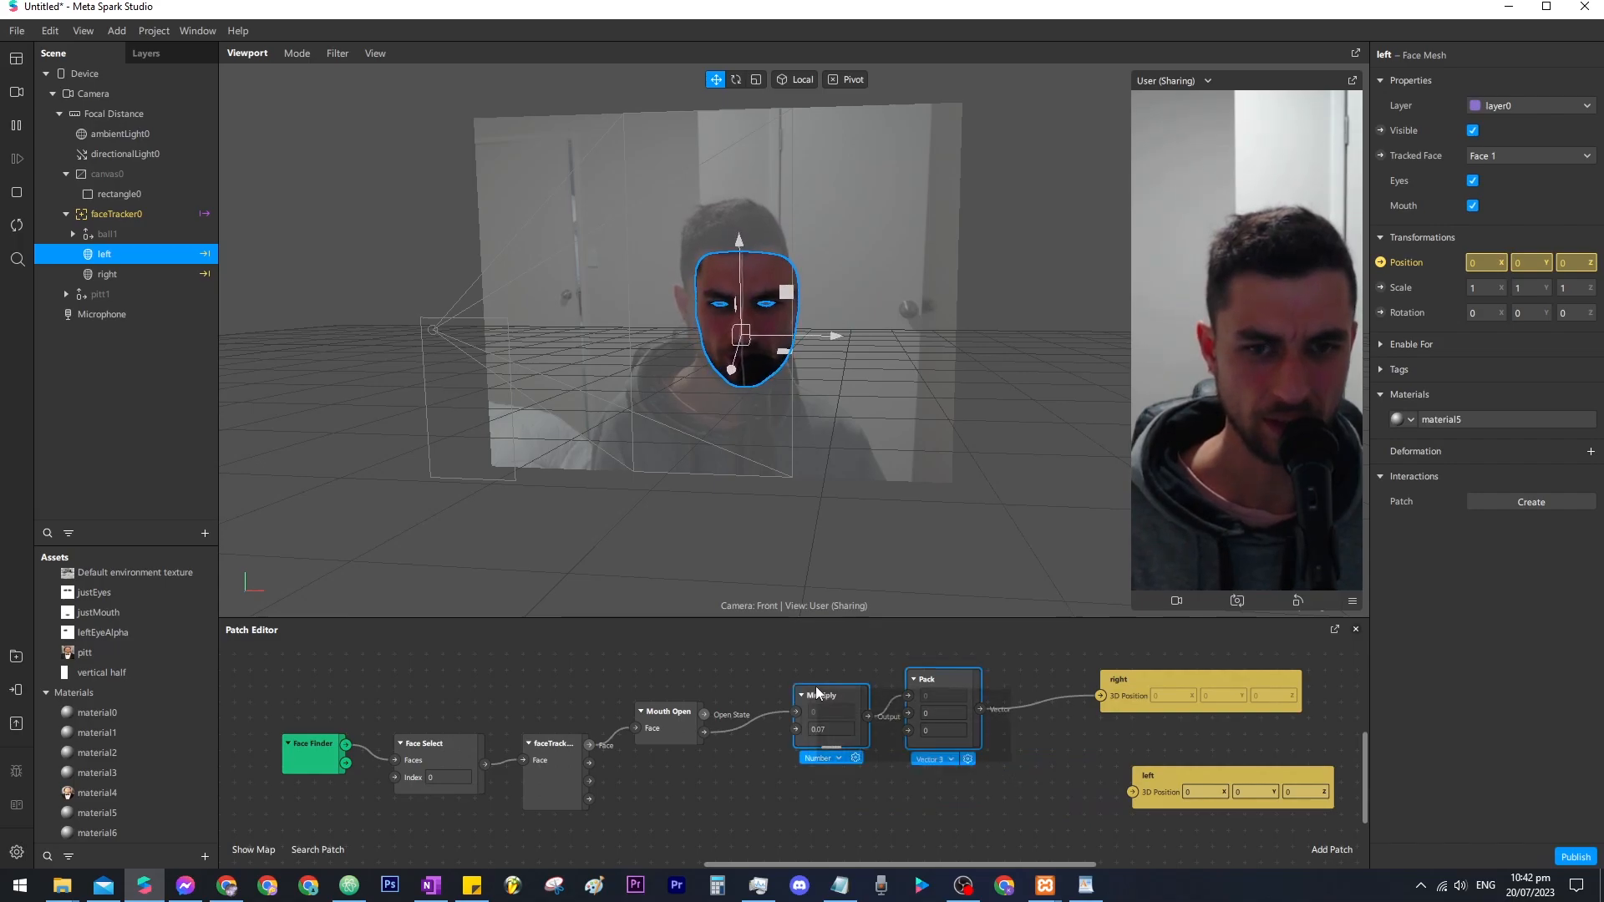
key(ctrl+v)
drag(1095, 721, 907, 766)
Feed Mouth Open's Openness into the duplicated Multiply with multiplier -0.07, and connect the duplicated Pack's output to the left mesh's 3D Position.
click(704, 732)
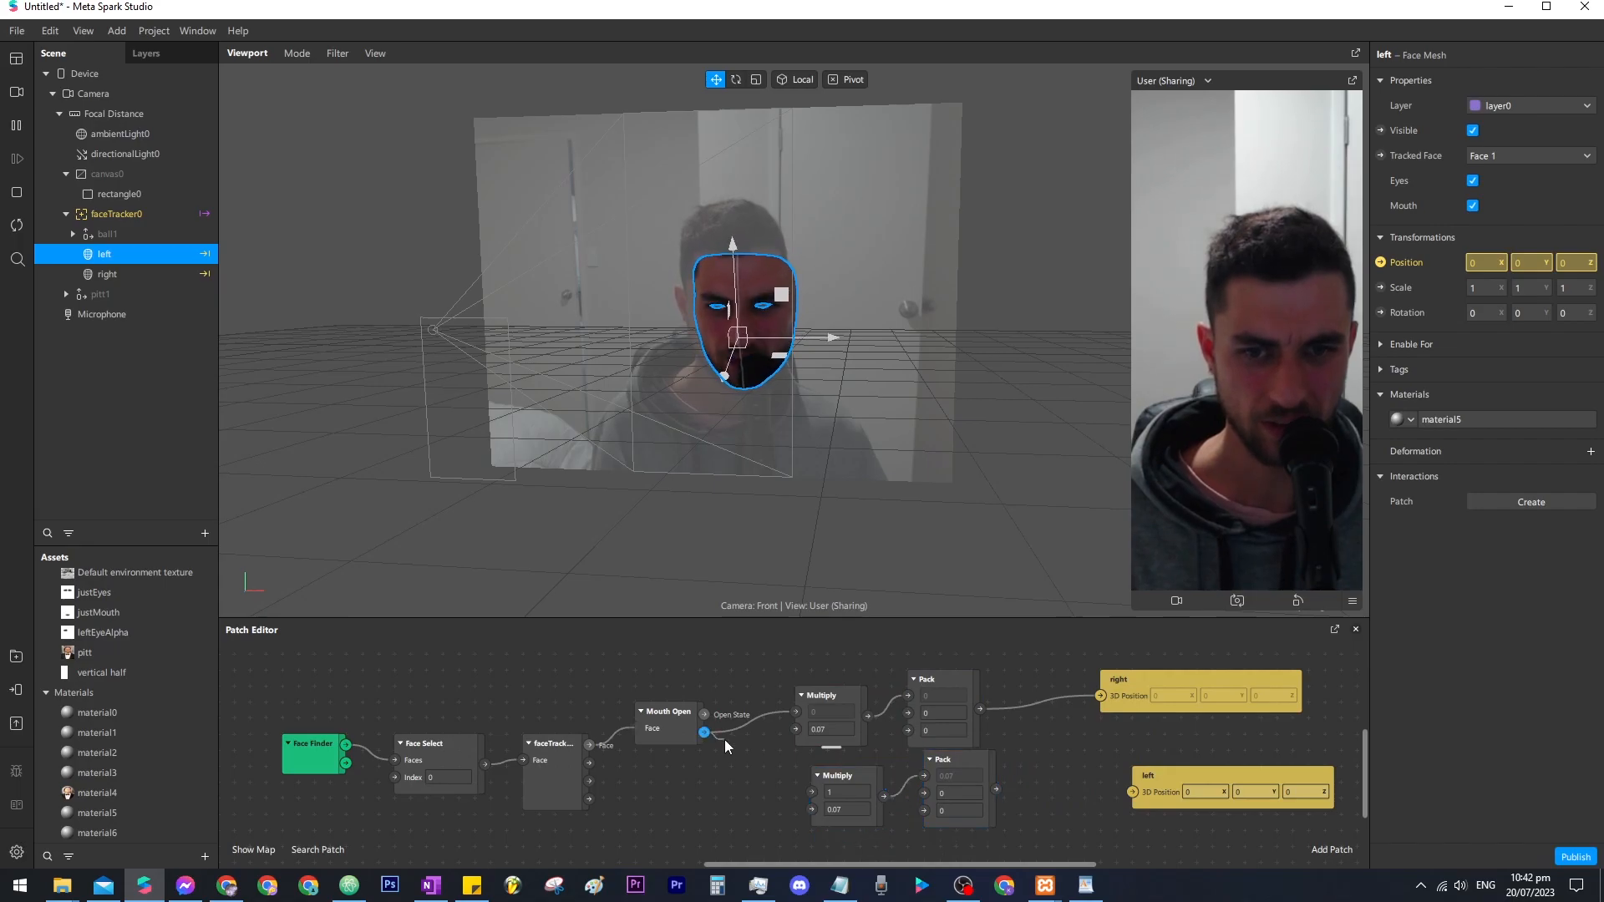
drag(814, 789, 812, 791)
click(852, 811)
text(-)
key(Return)
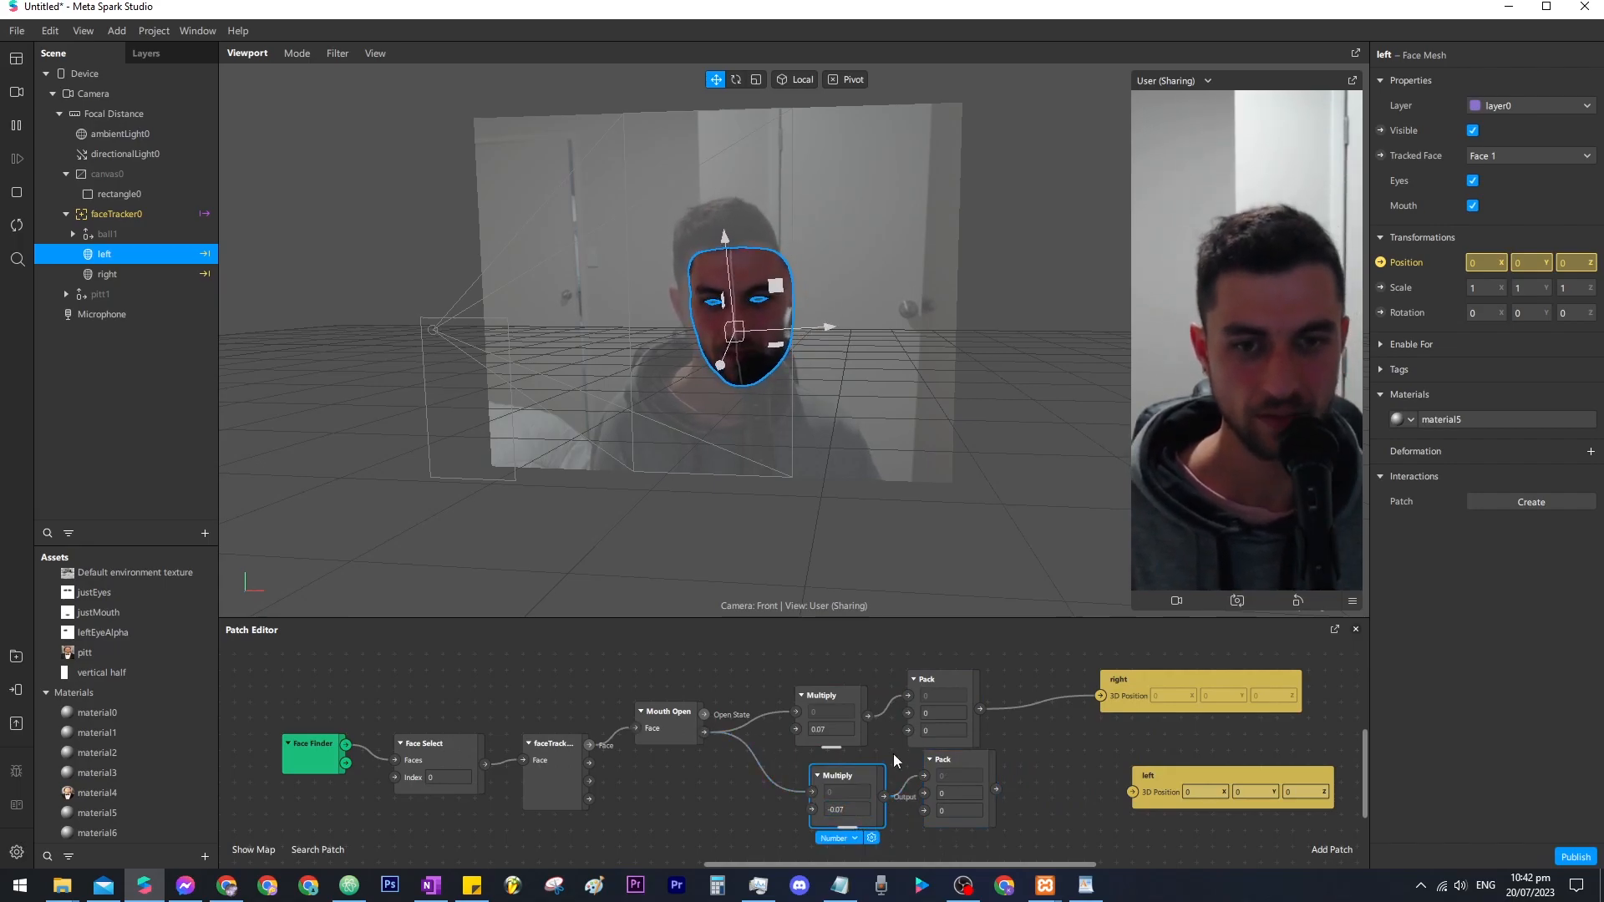
drag(996, 790, 1132, 792)
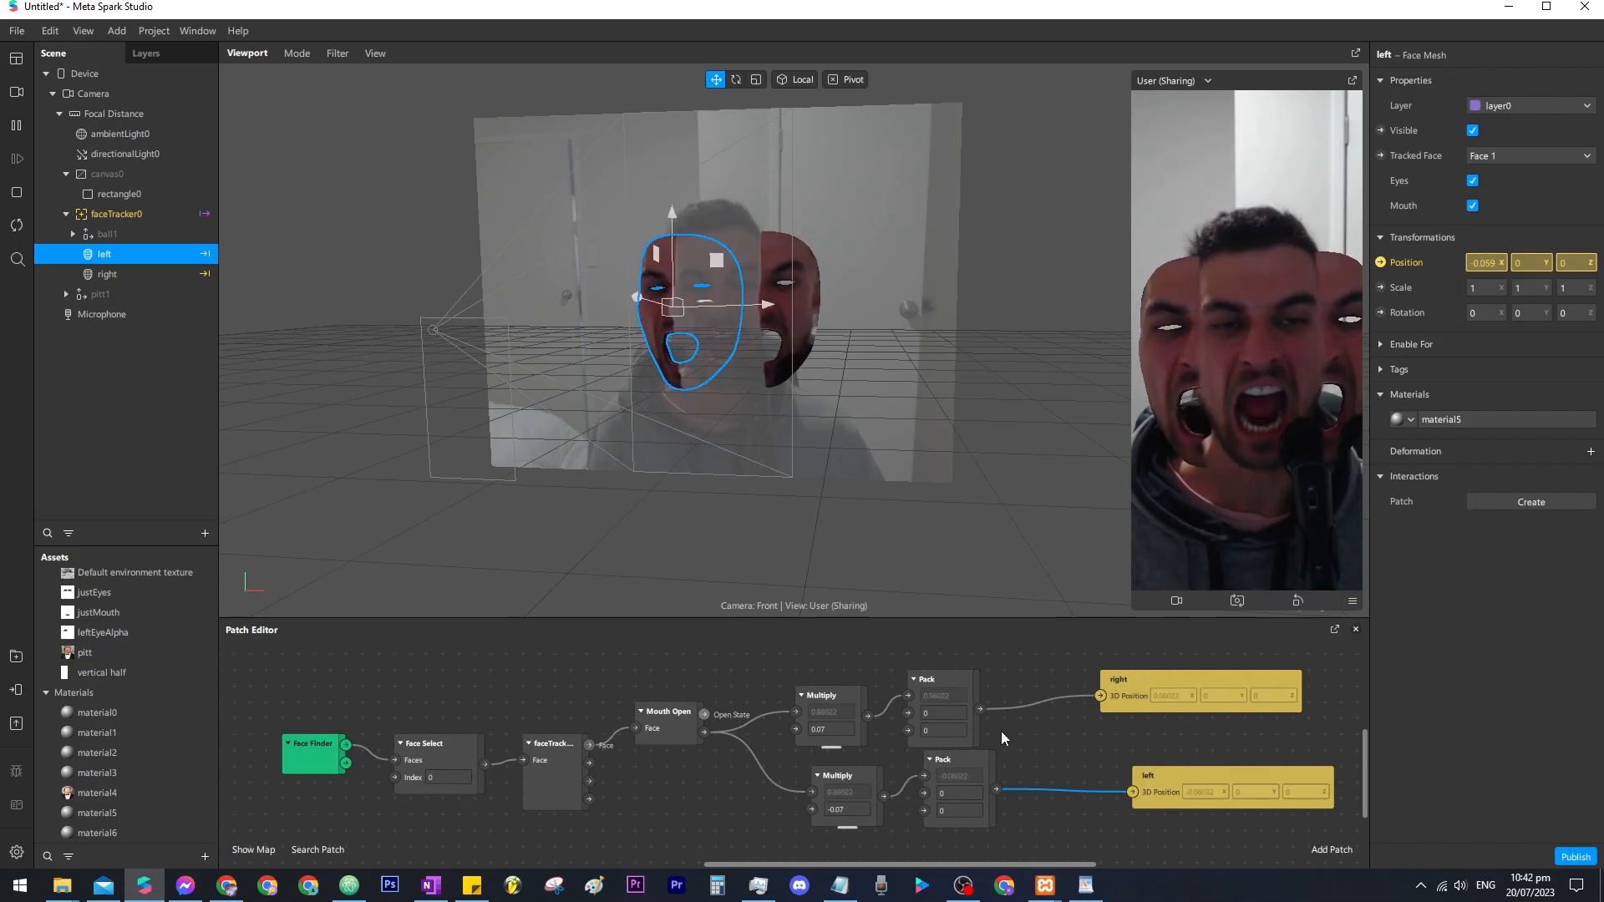
Turn off Eyes for both the left and right face meshes while keeping Mouth enabled.
ctrl+click(107, 274)
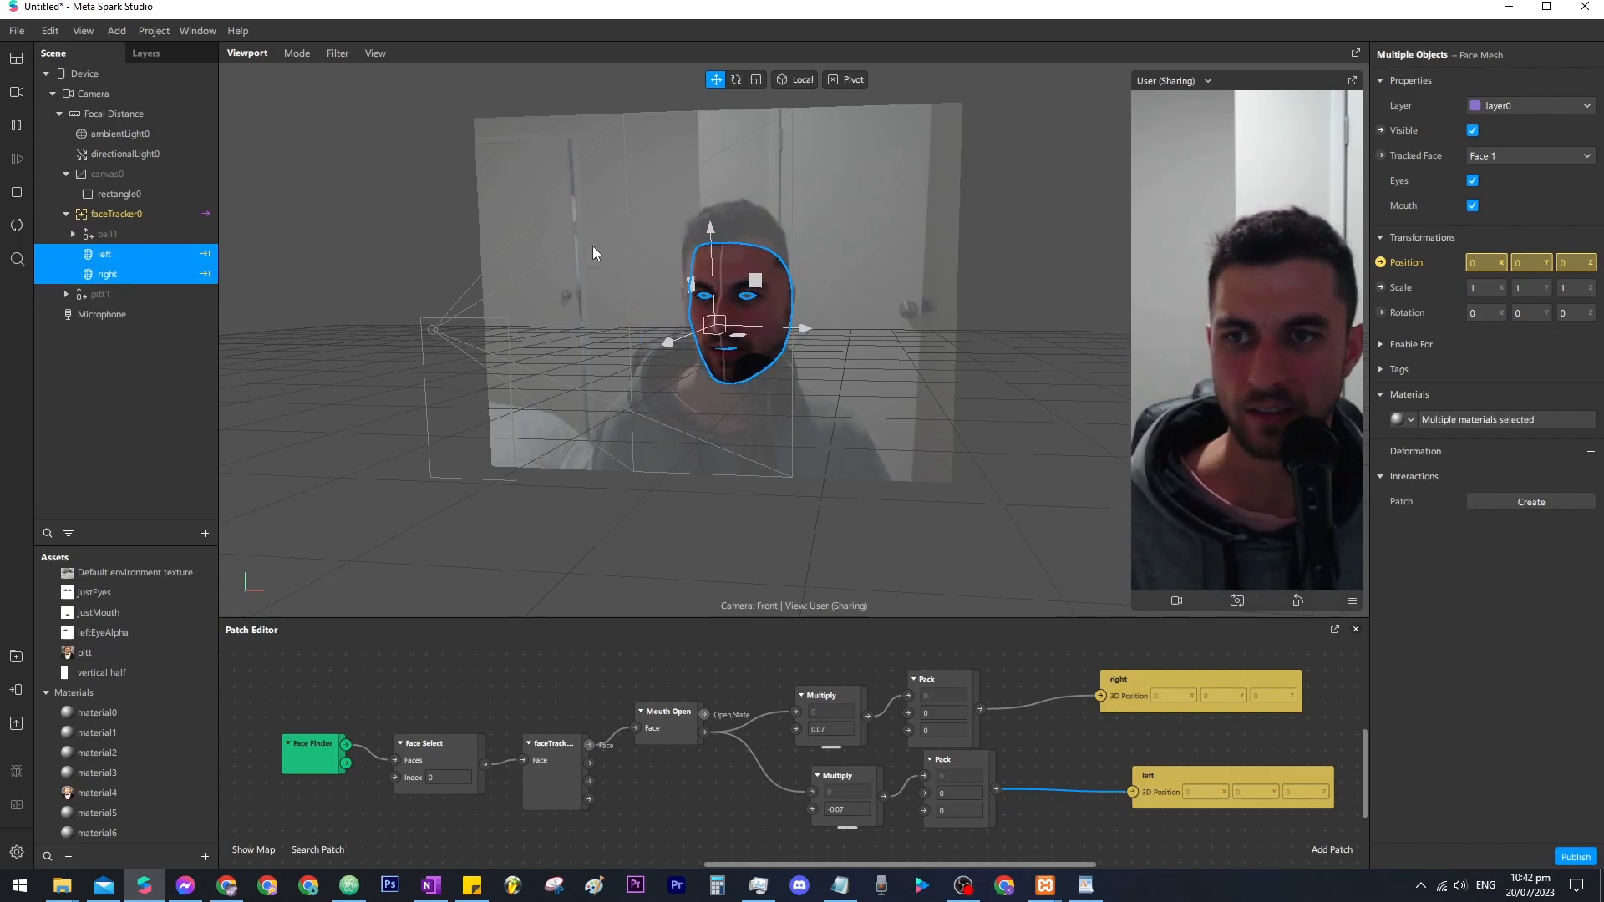
click(1473, 181)
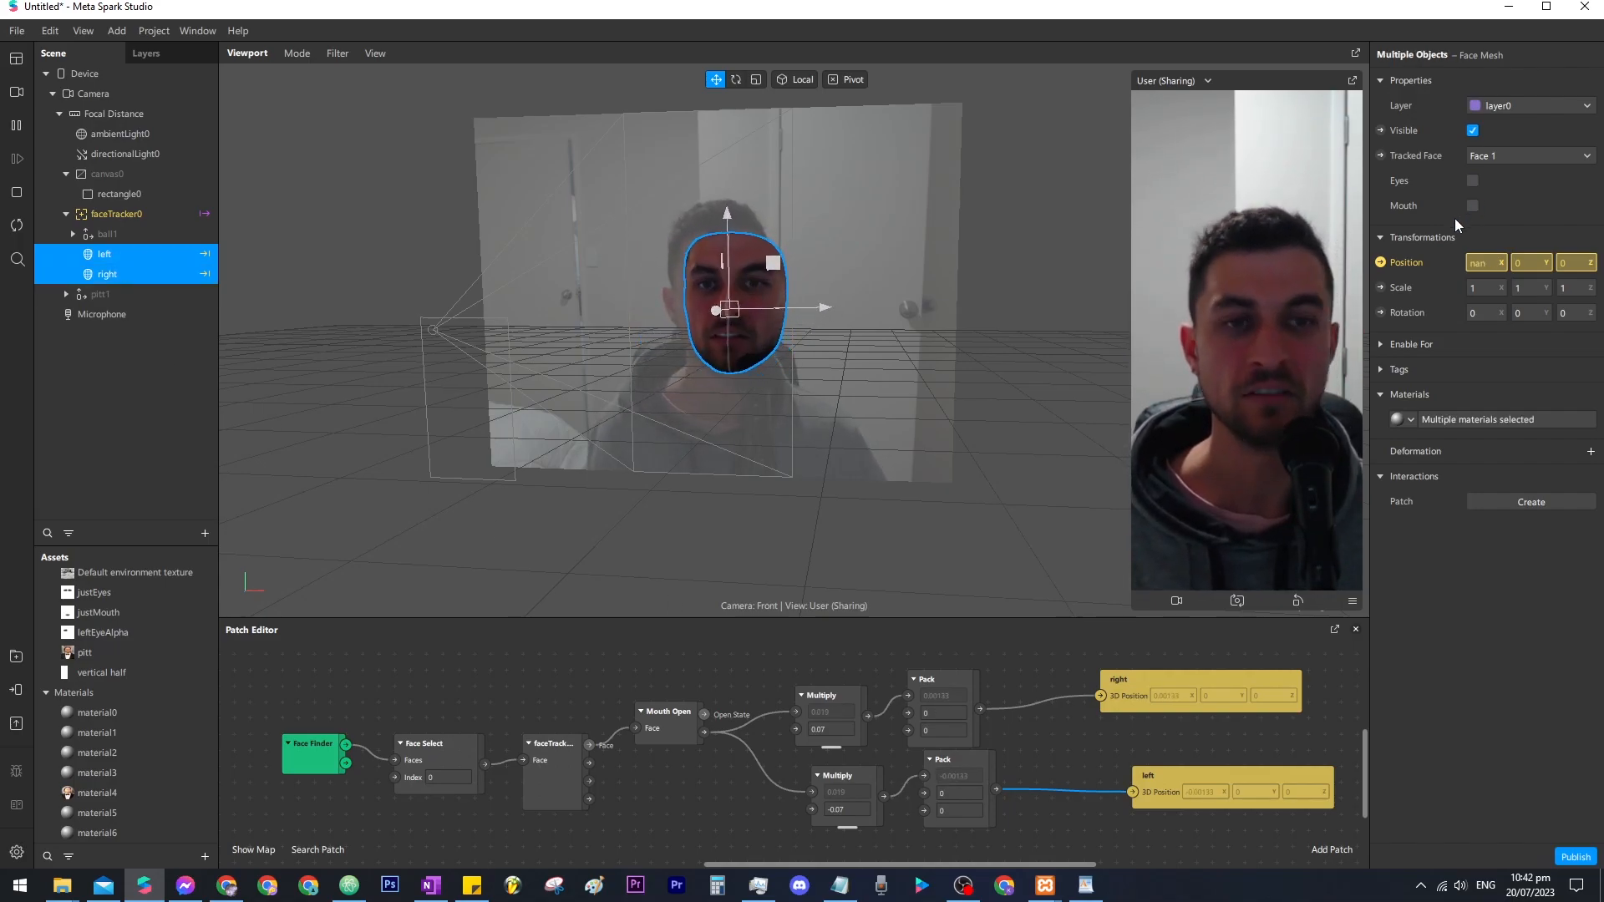
click(1473, 205)
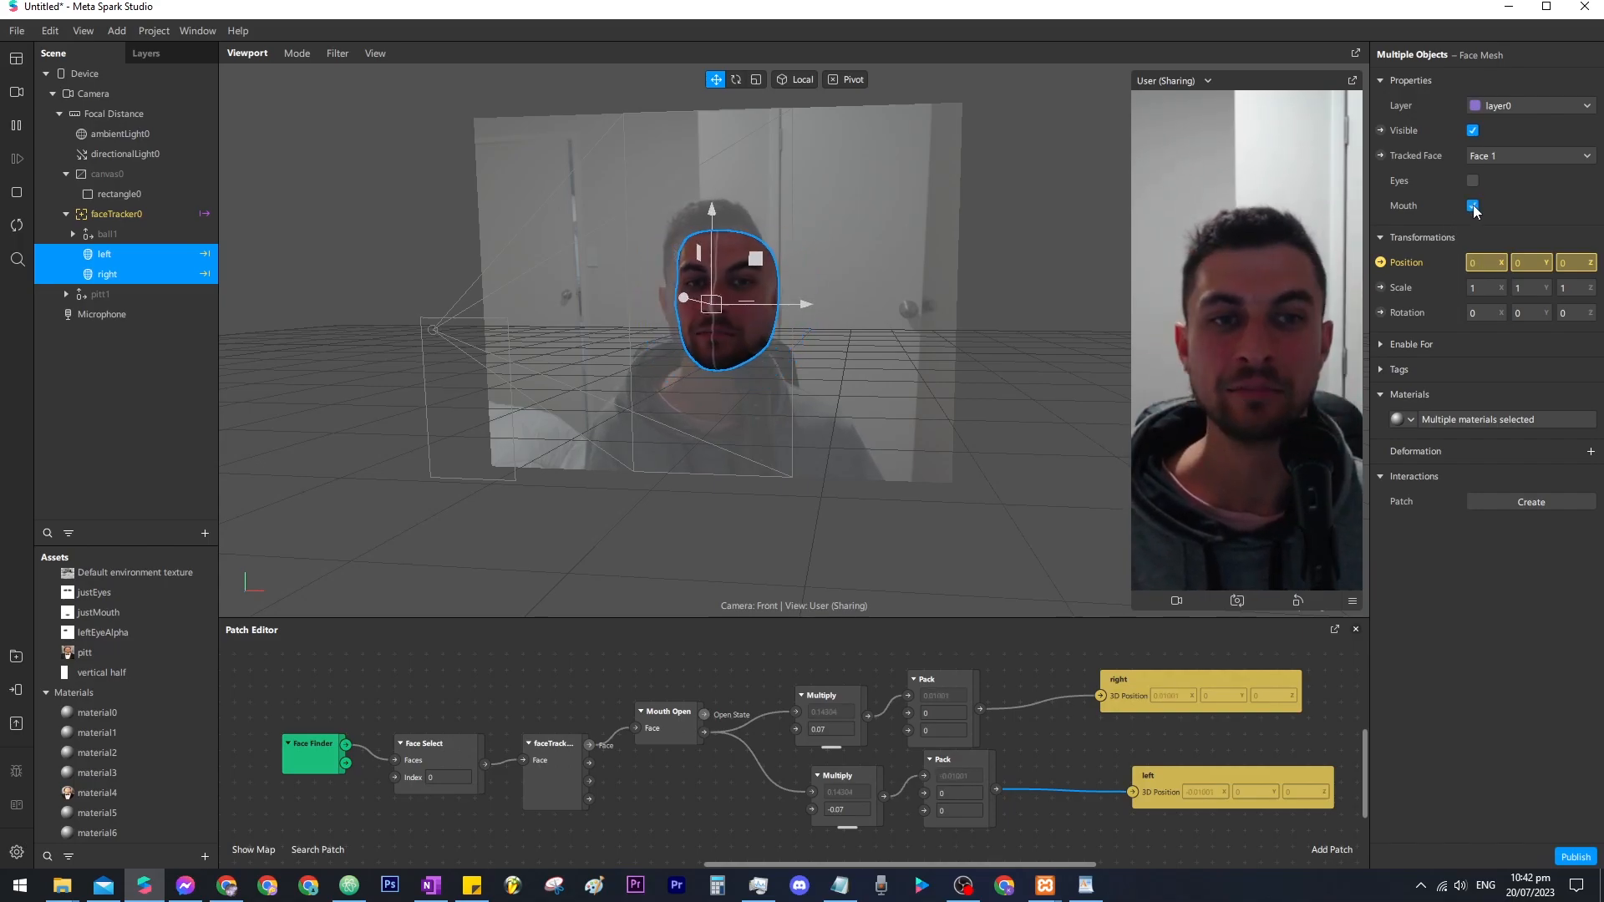
click(1473, 181)
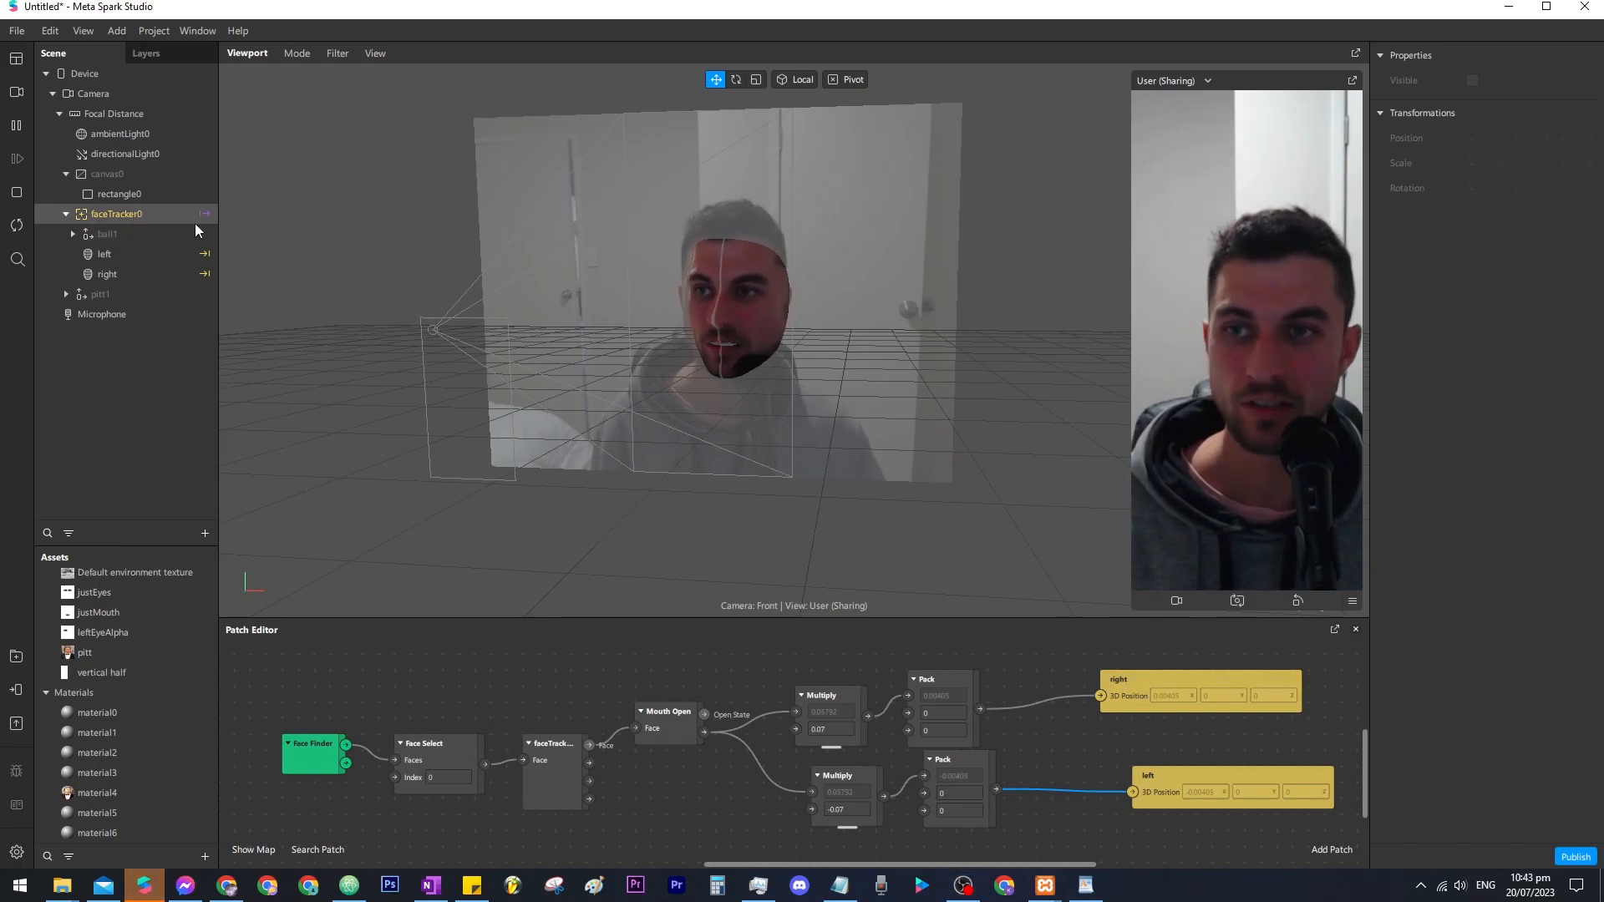
Add a new face mesh under faceTracker0 and move it above the tracker's other child objects.
right_click(133, 219)
mouse_move(239, 234)
click(340, 399)
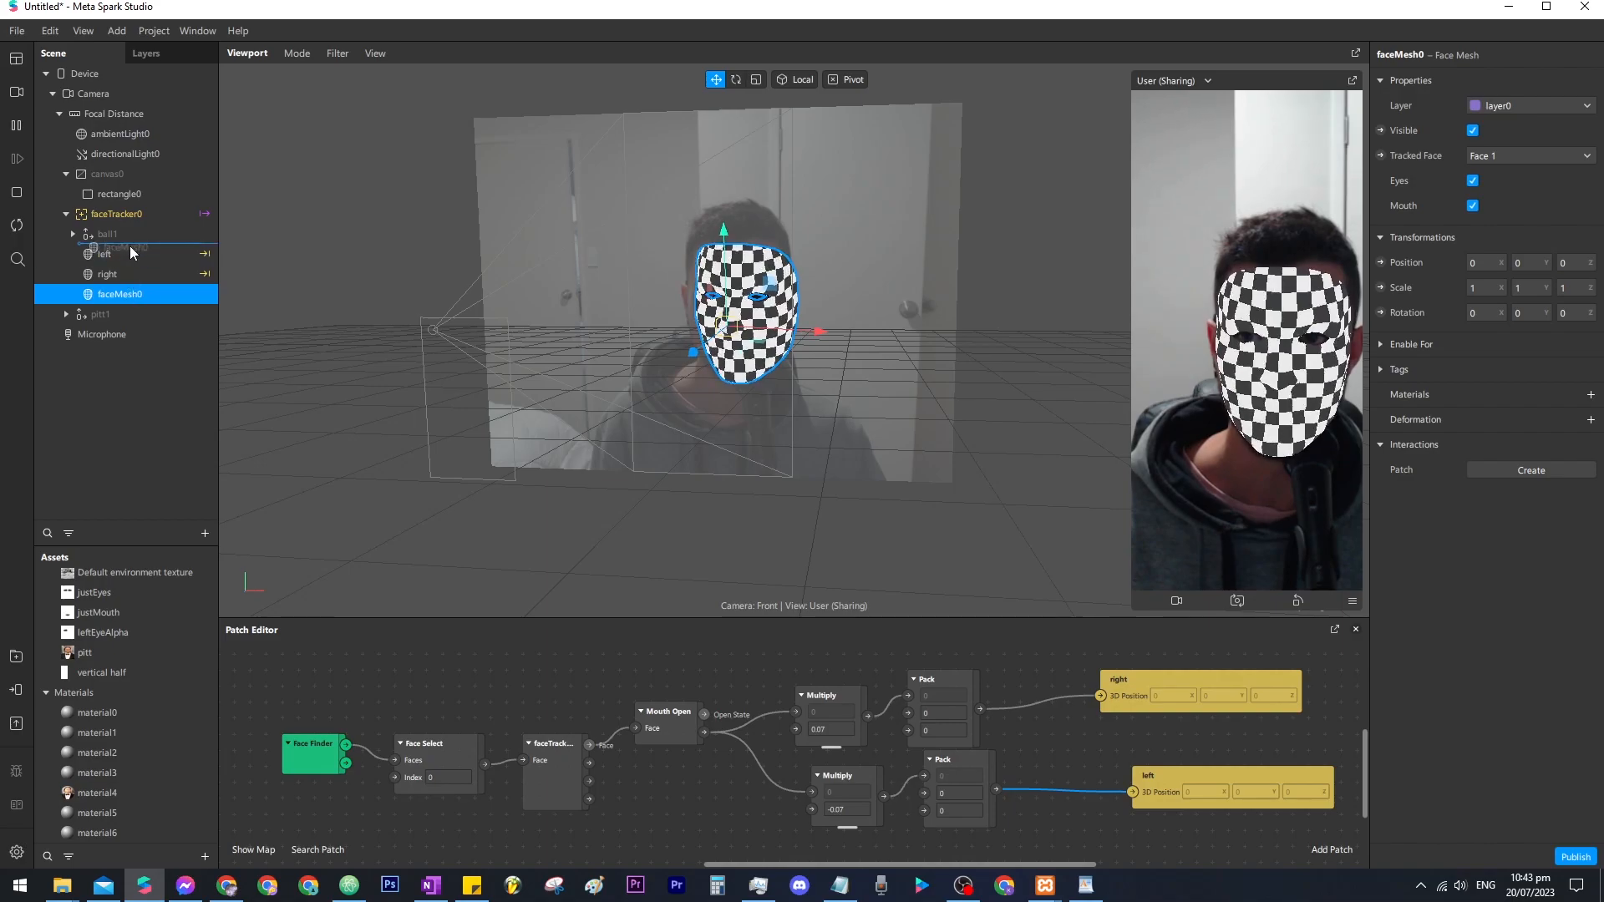
drag(129, 296, 120, 260)
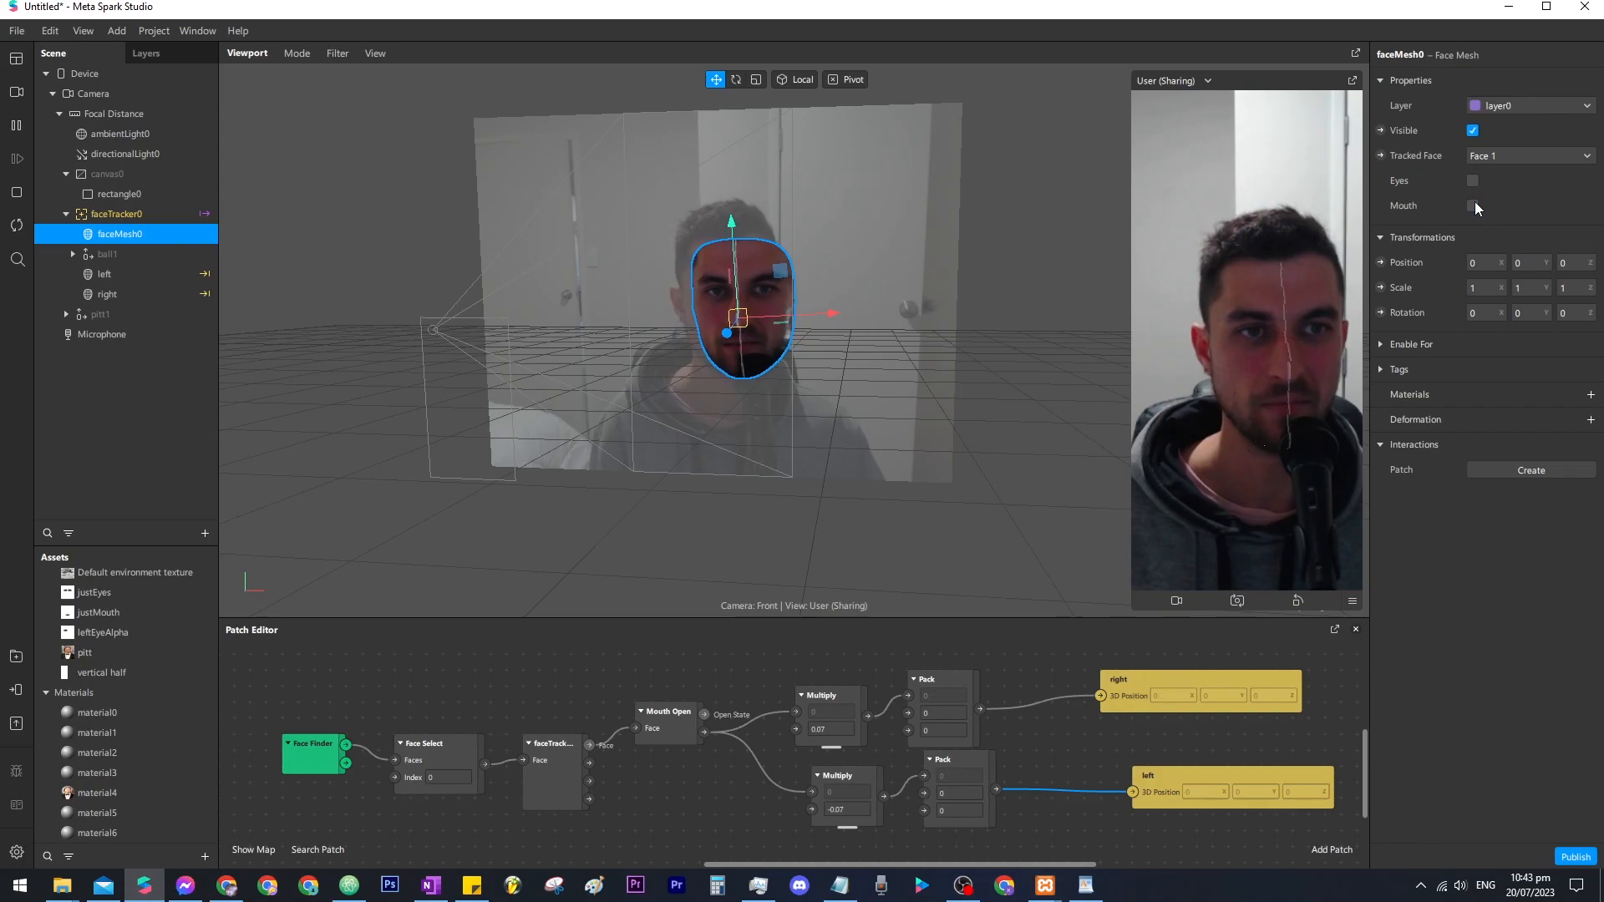
Assign a newly created material to faceMesh0 and set its shader type to Flat.
click(1591, 395)
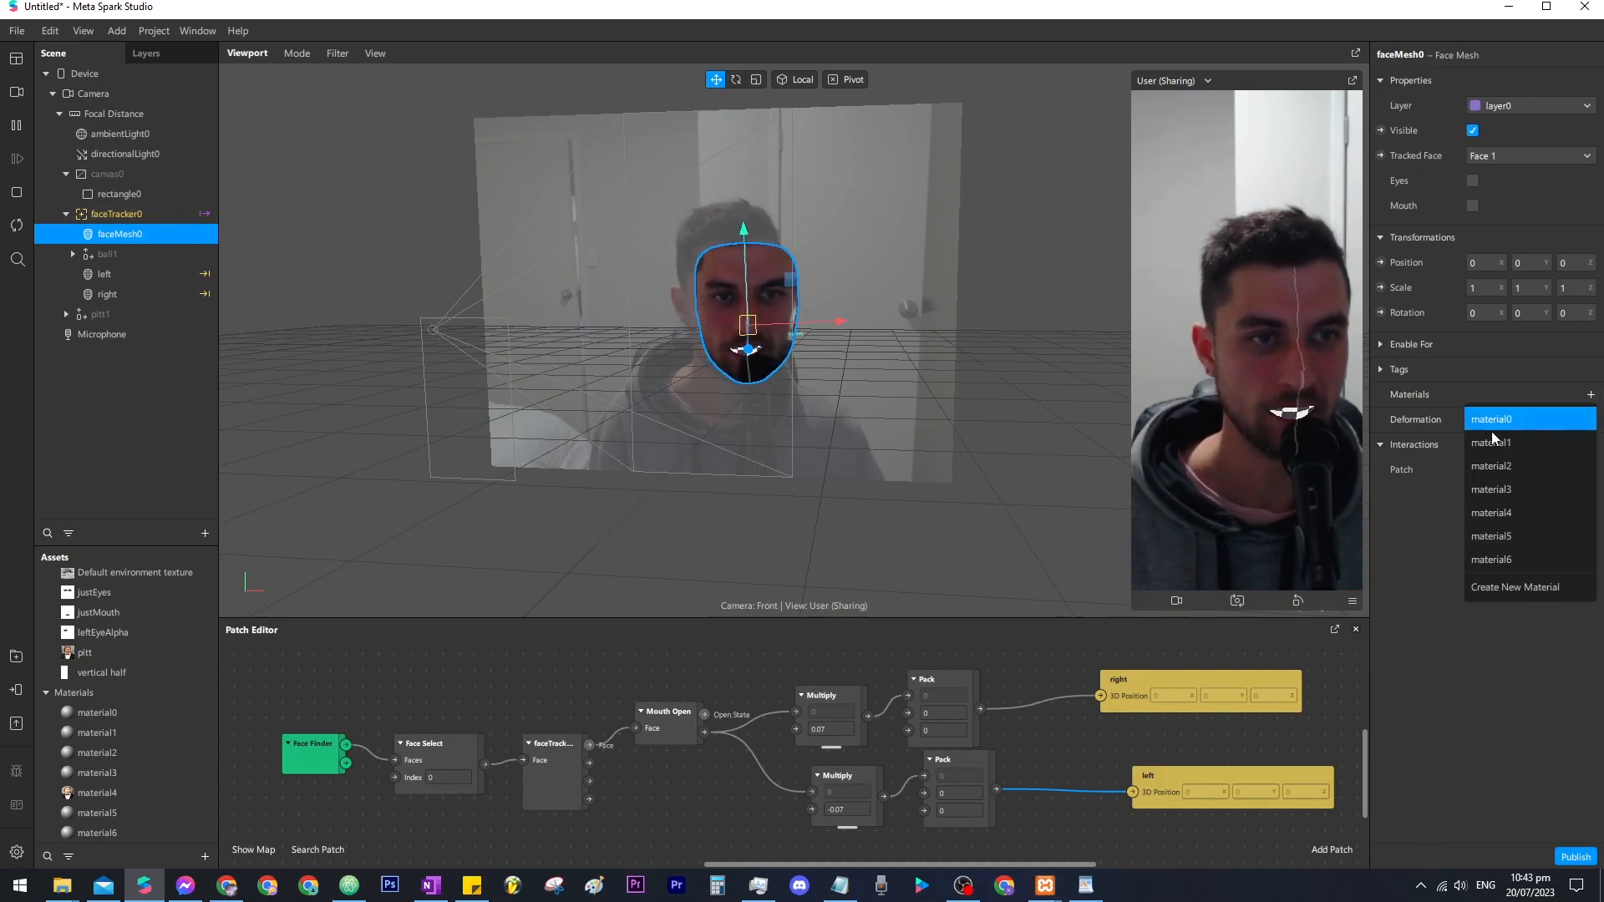
click(1509, 586)
click(1445, 421)
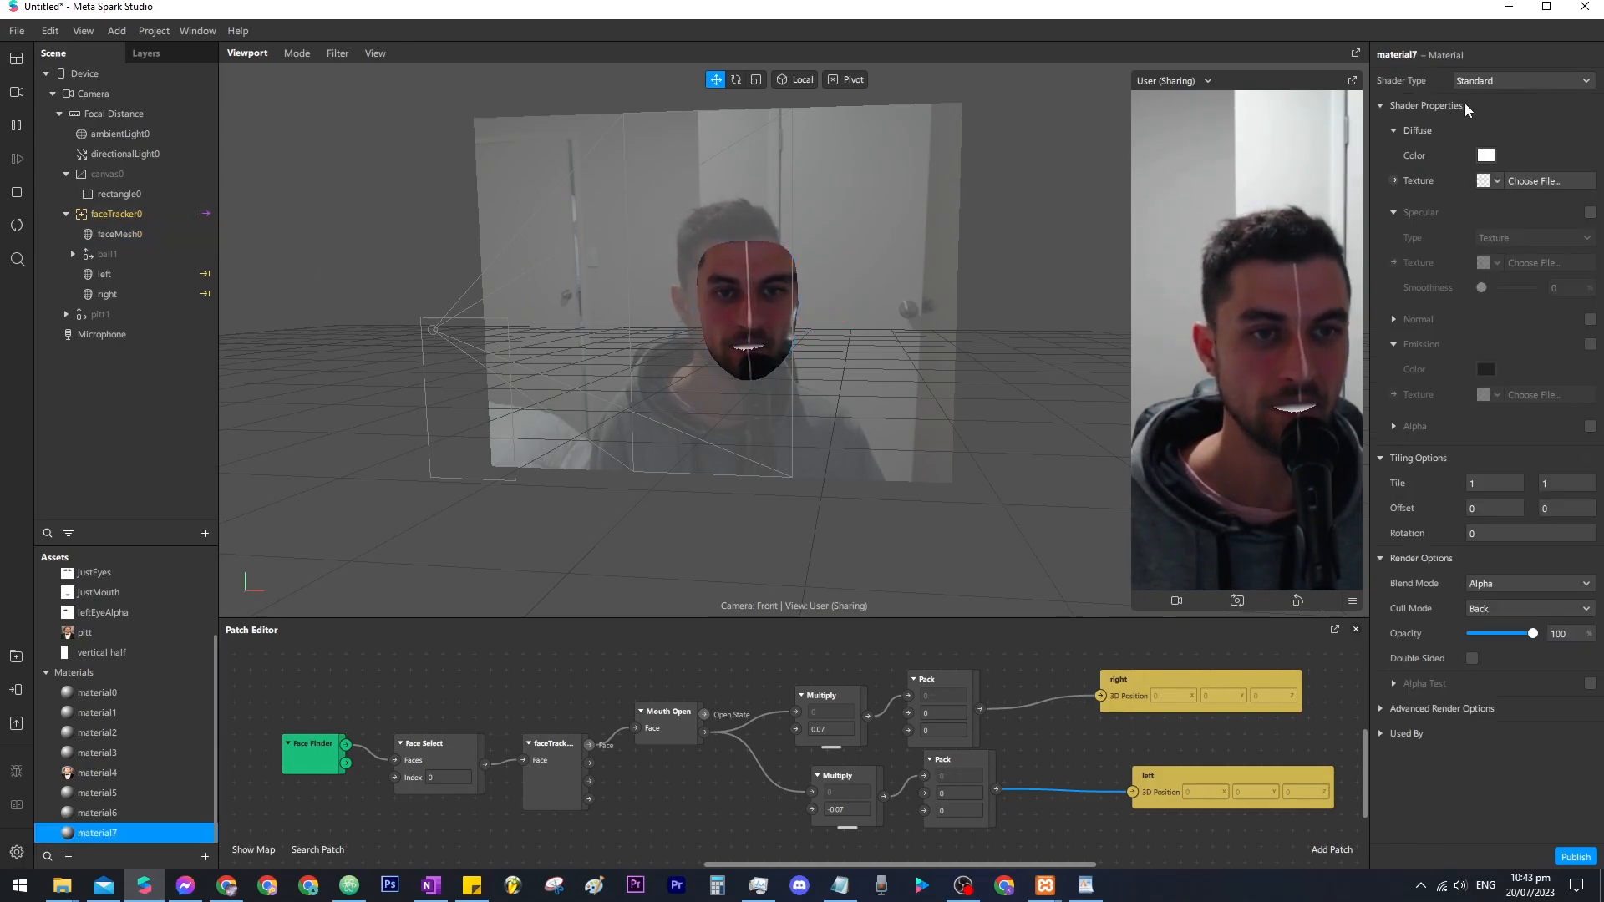
click(1481, 82)
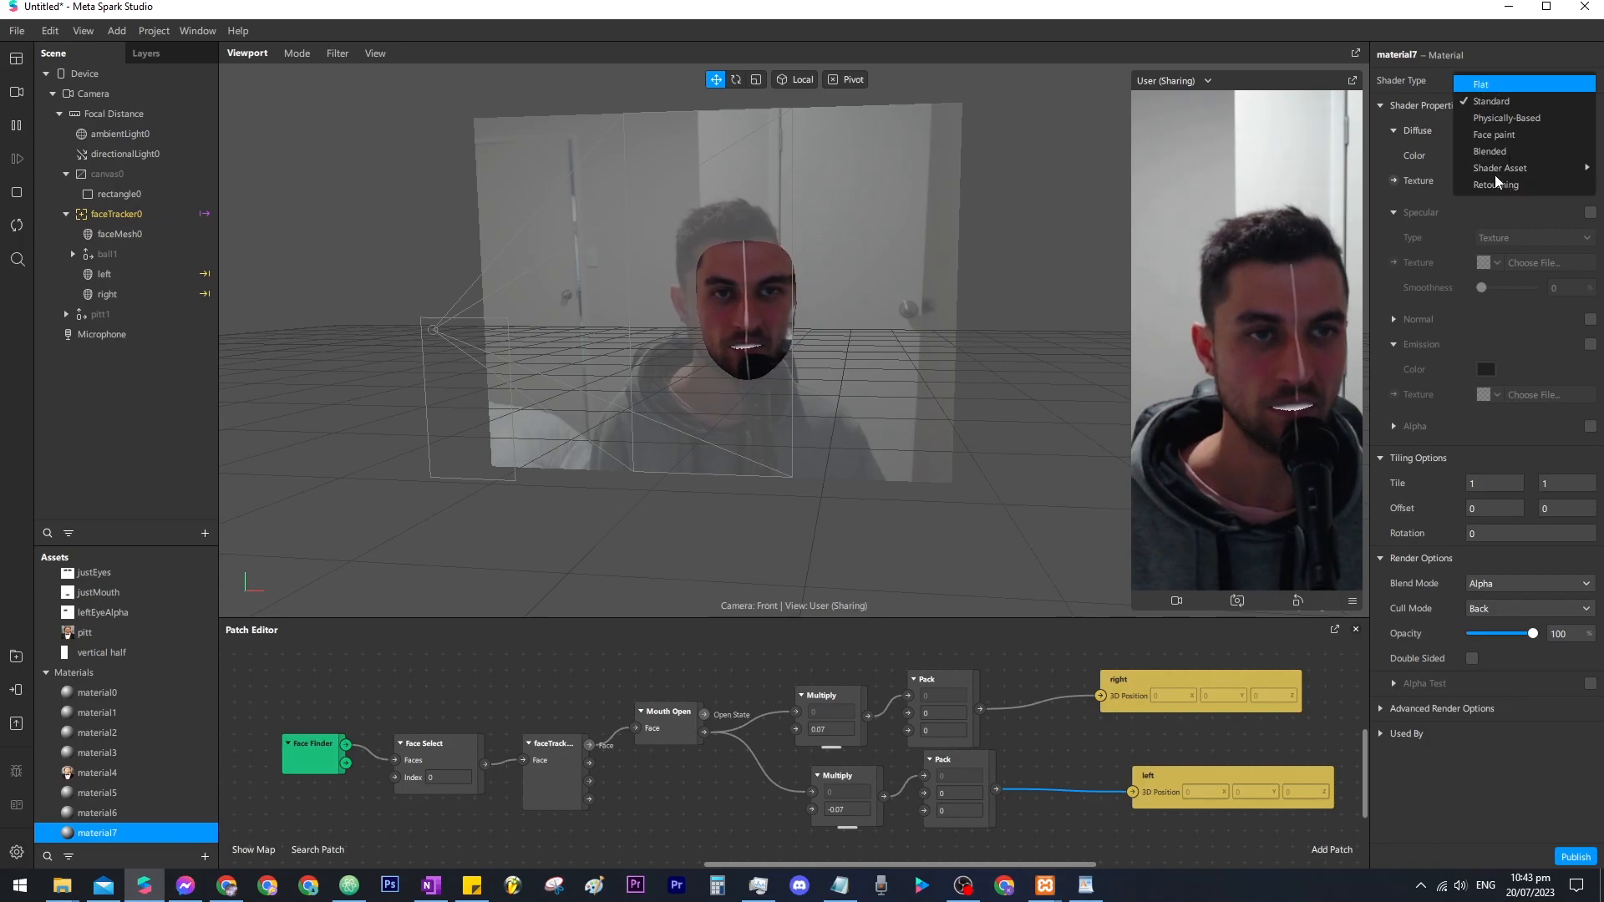
click(1481, 84)
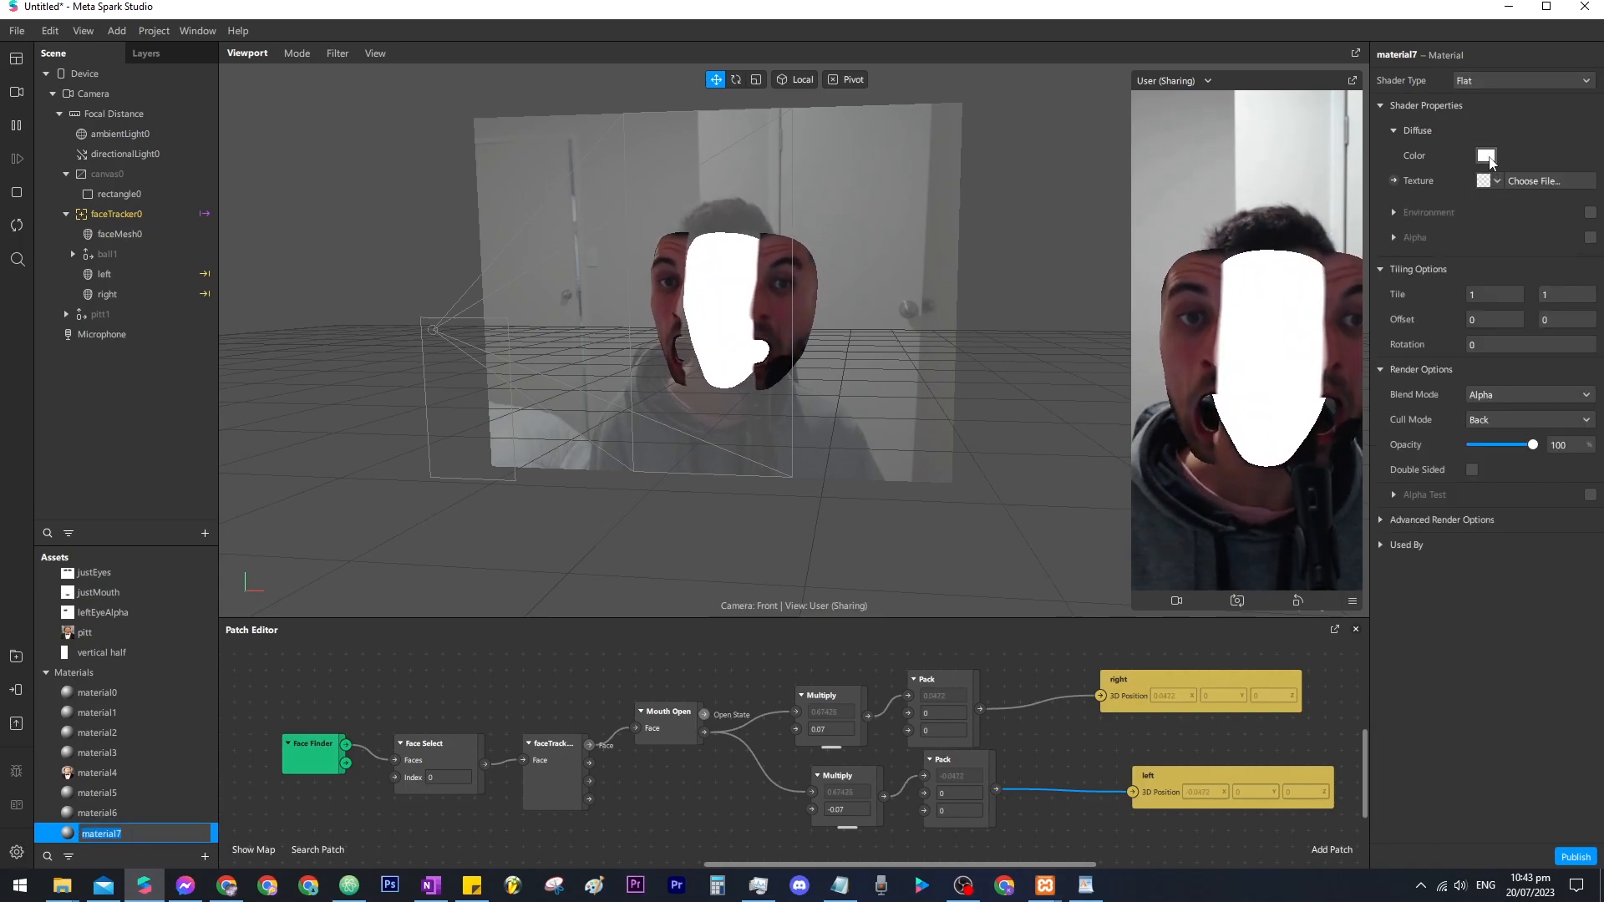
Set the new material's diffuse color to black (#000000).
click(1486, 157)
drag(996, 359, 996, 470)
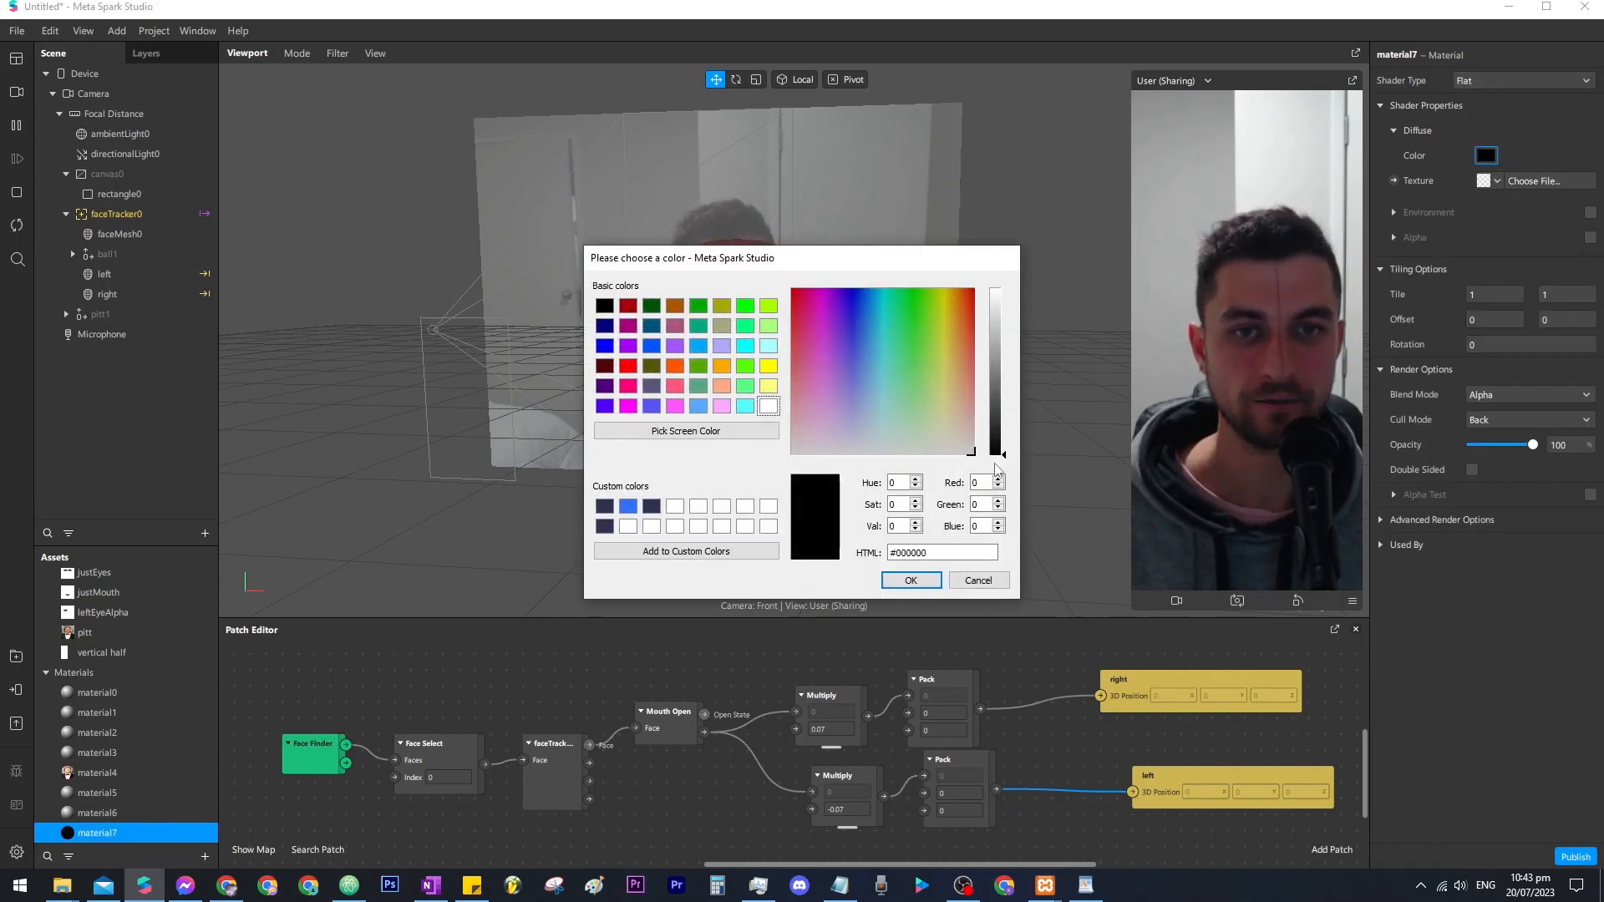
click(910, 580)
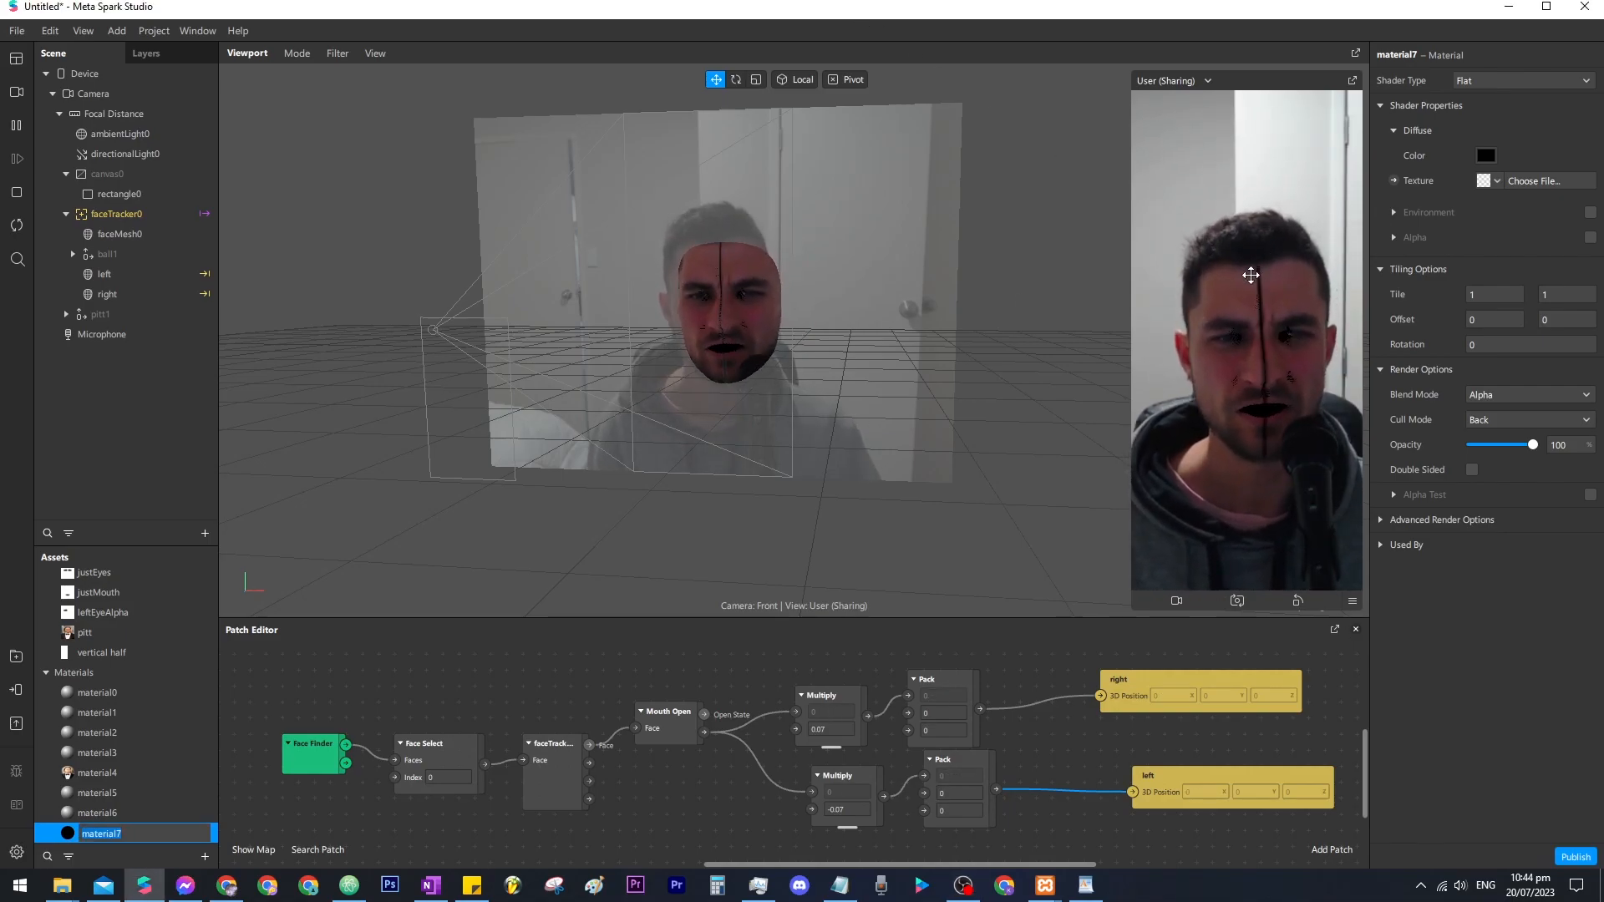
Turn off Use Depth Test and Write to Depth in the advanced render options of faceMesh0's black material.
scroll(736, 334, up, 5)
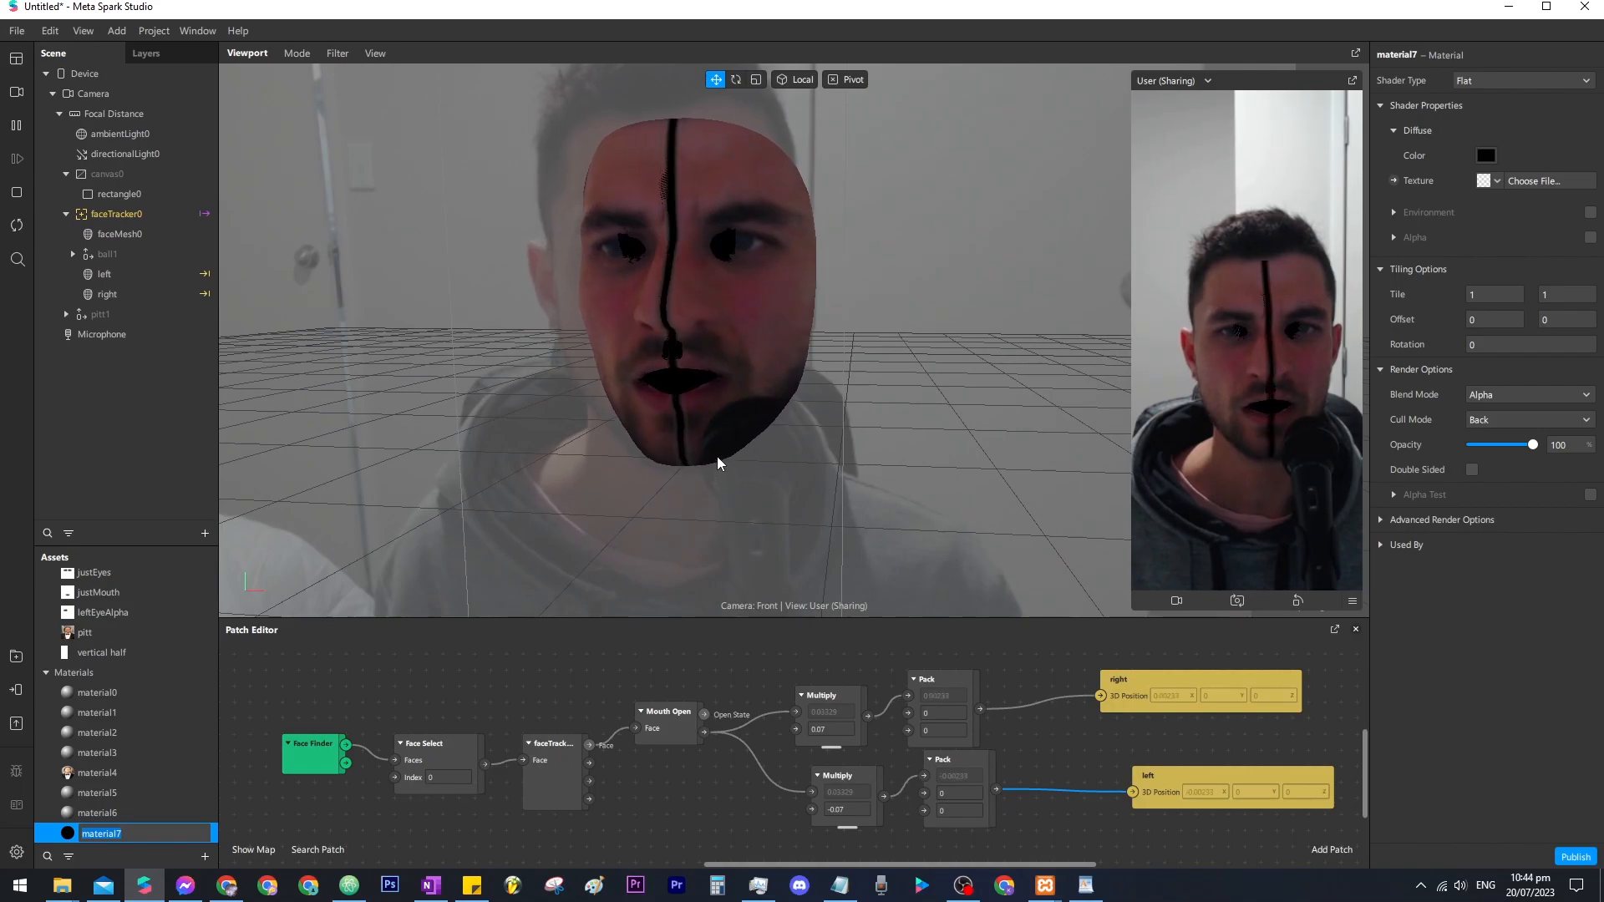
right_drag(796, 381, 737, 291)
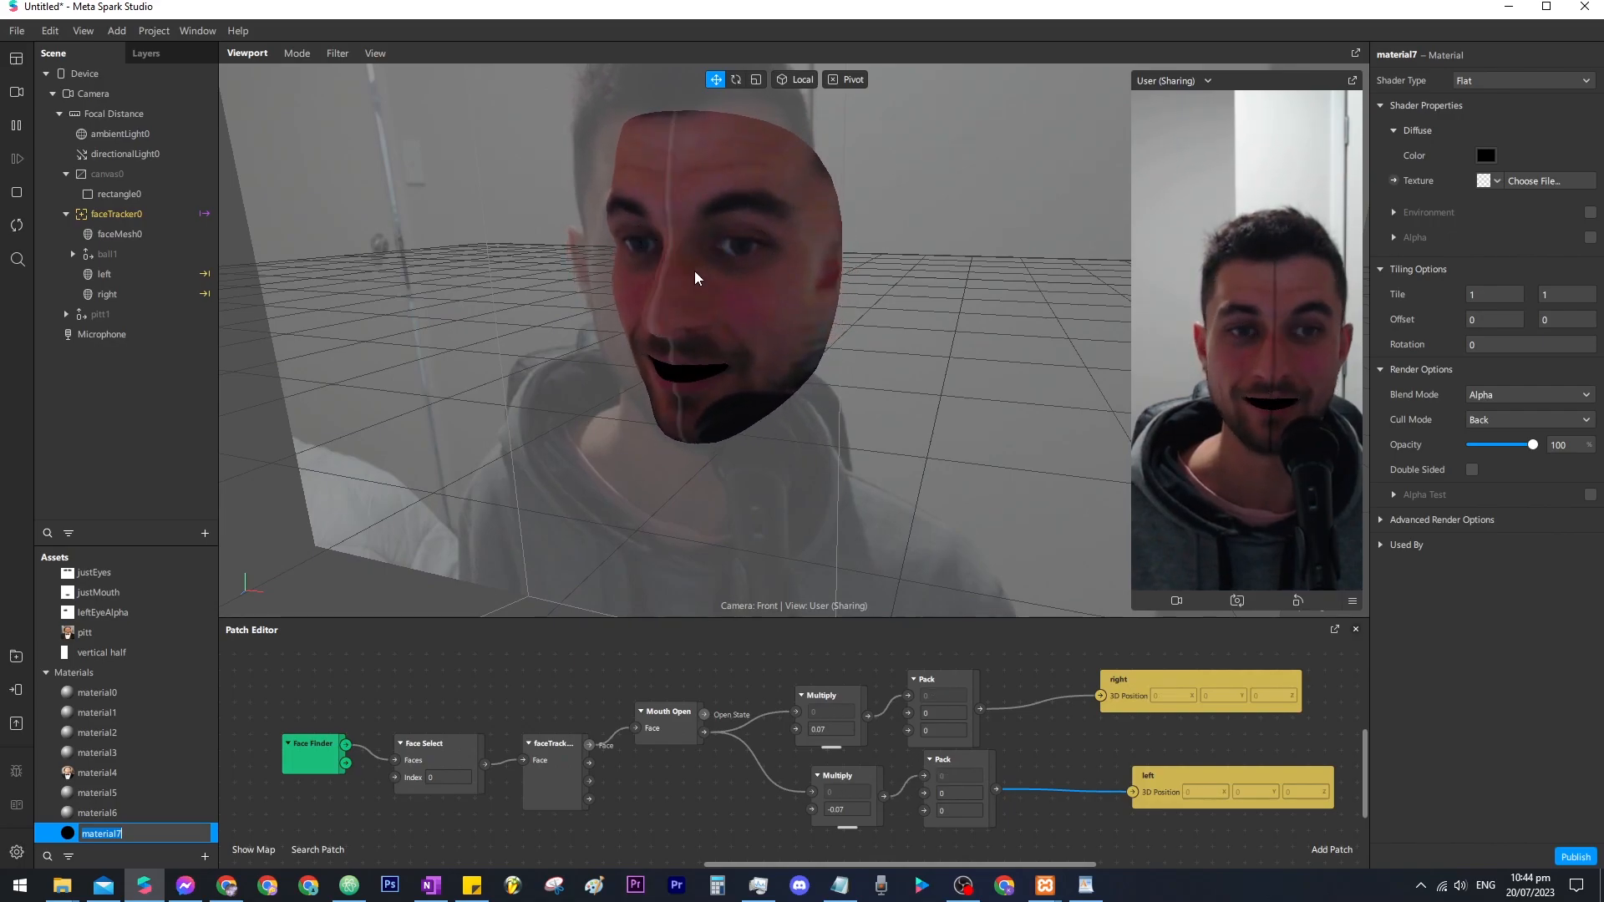
click(133, 234)
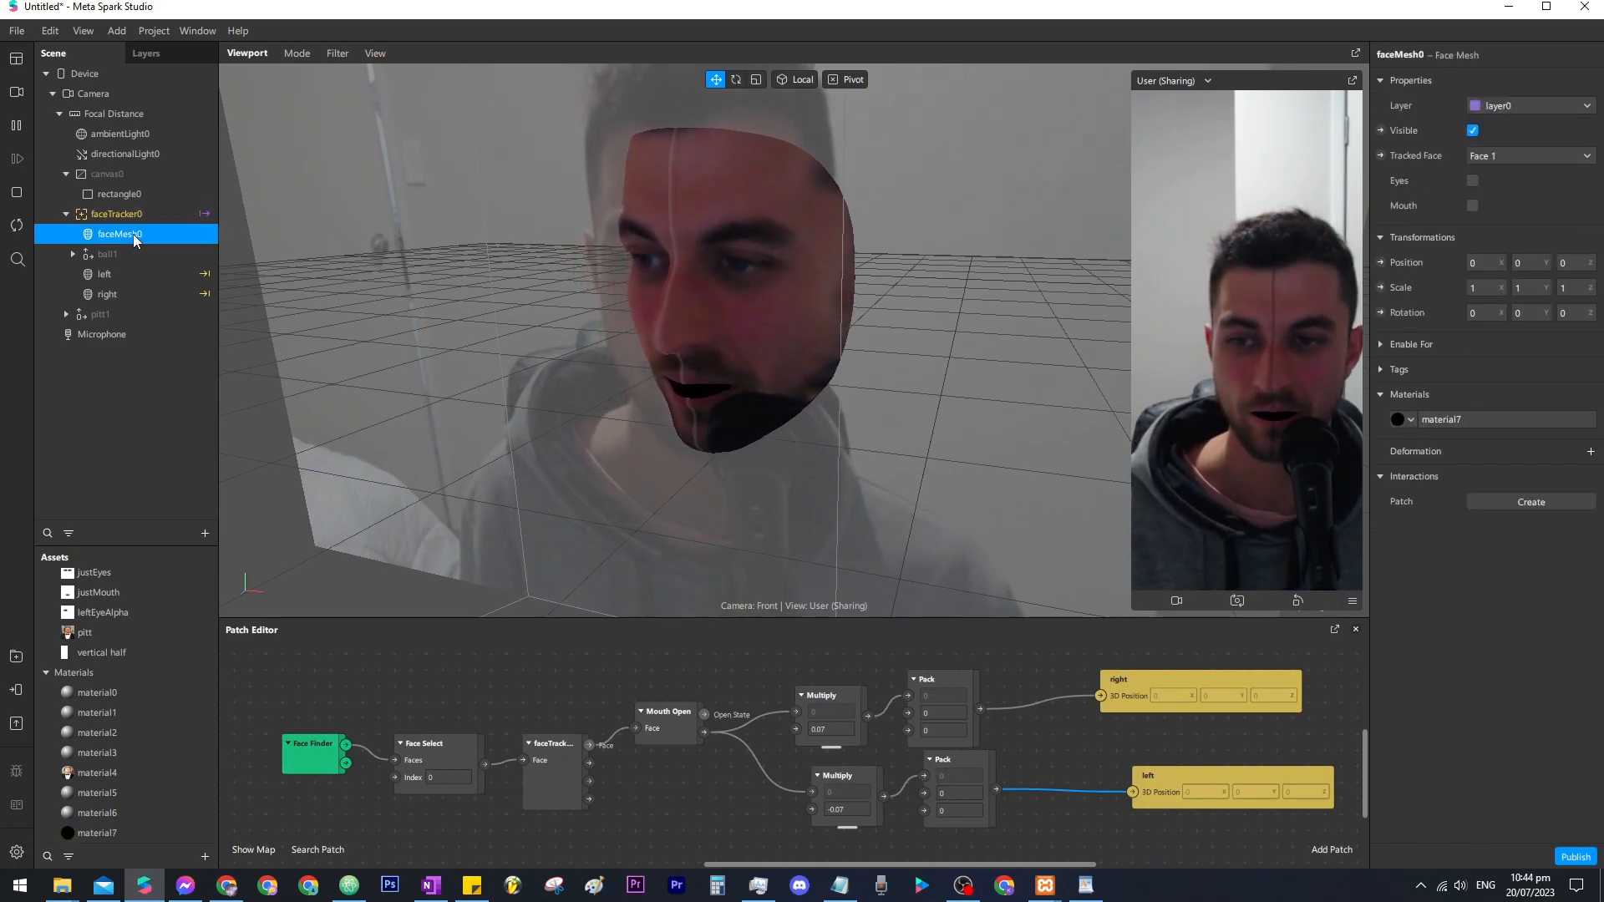
click(1446, 420)
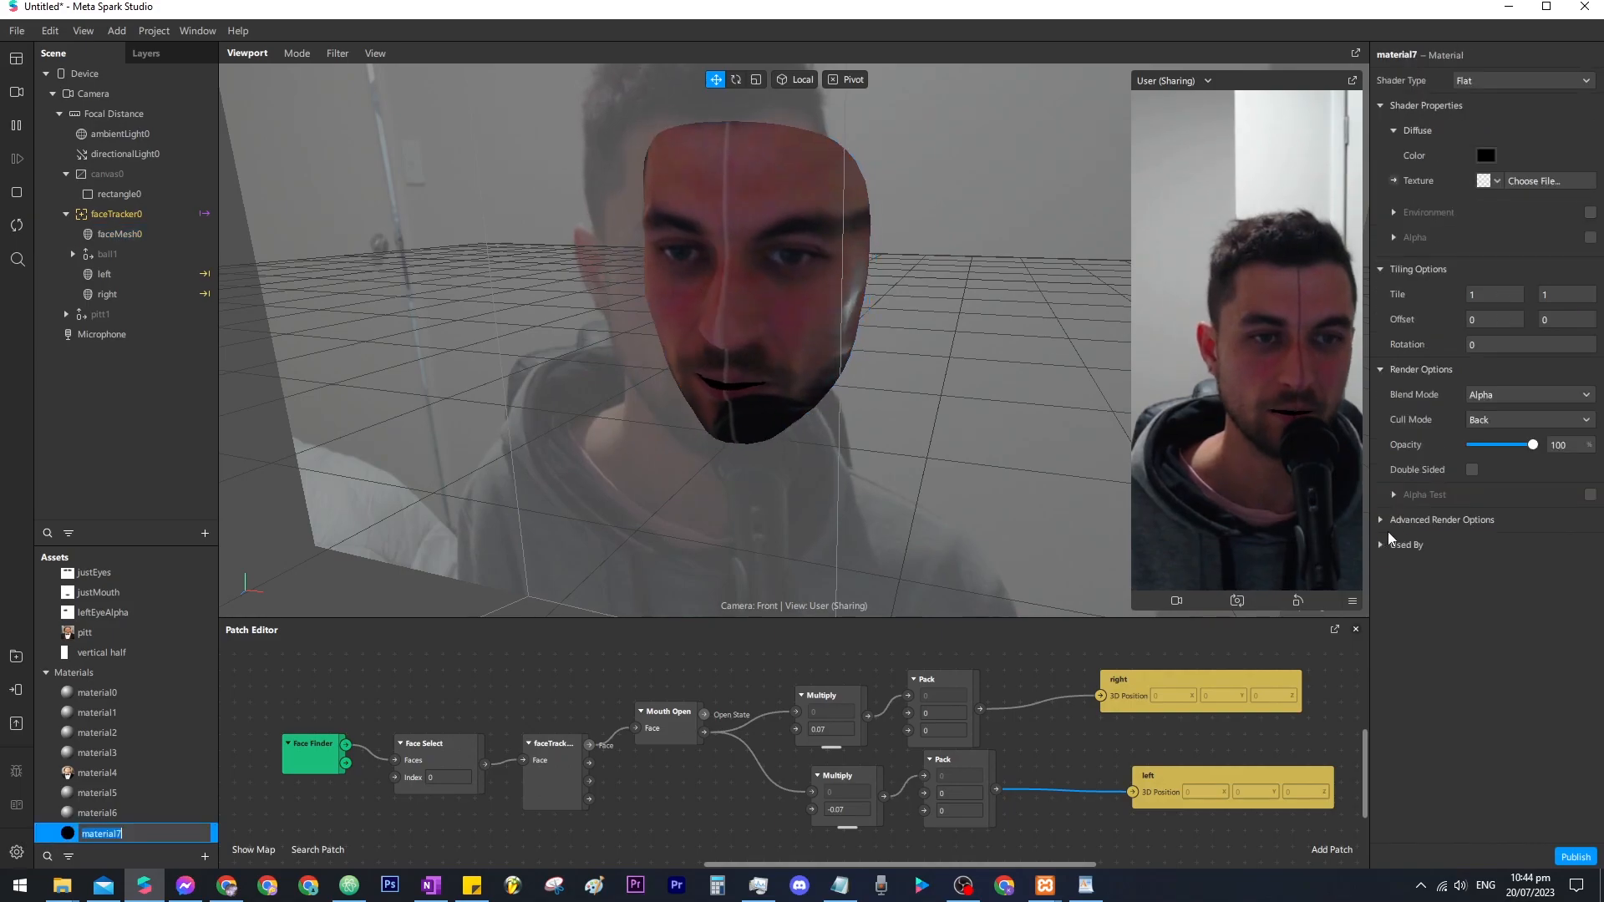
click(1382, 521)
click(1472, 570)
click(1472, 595)
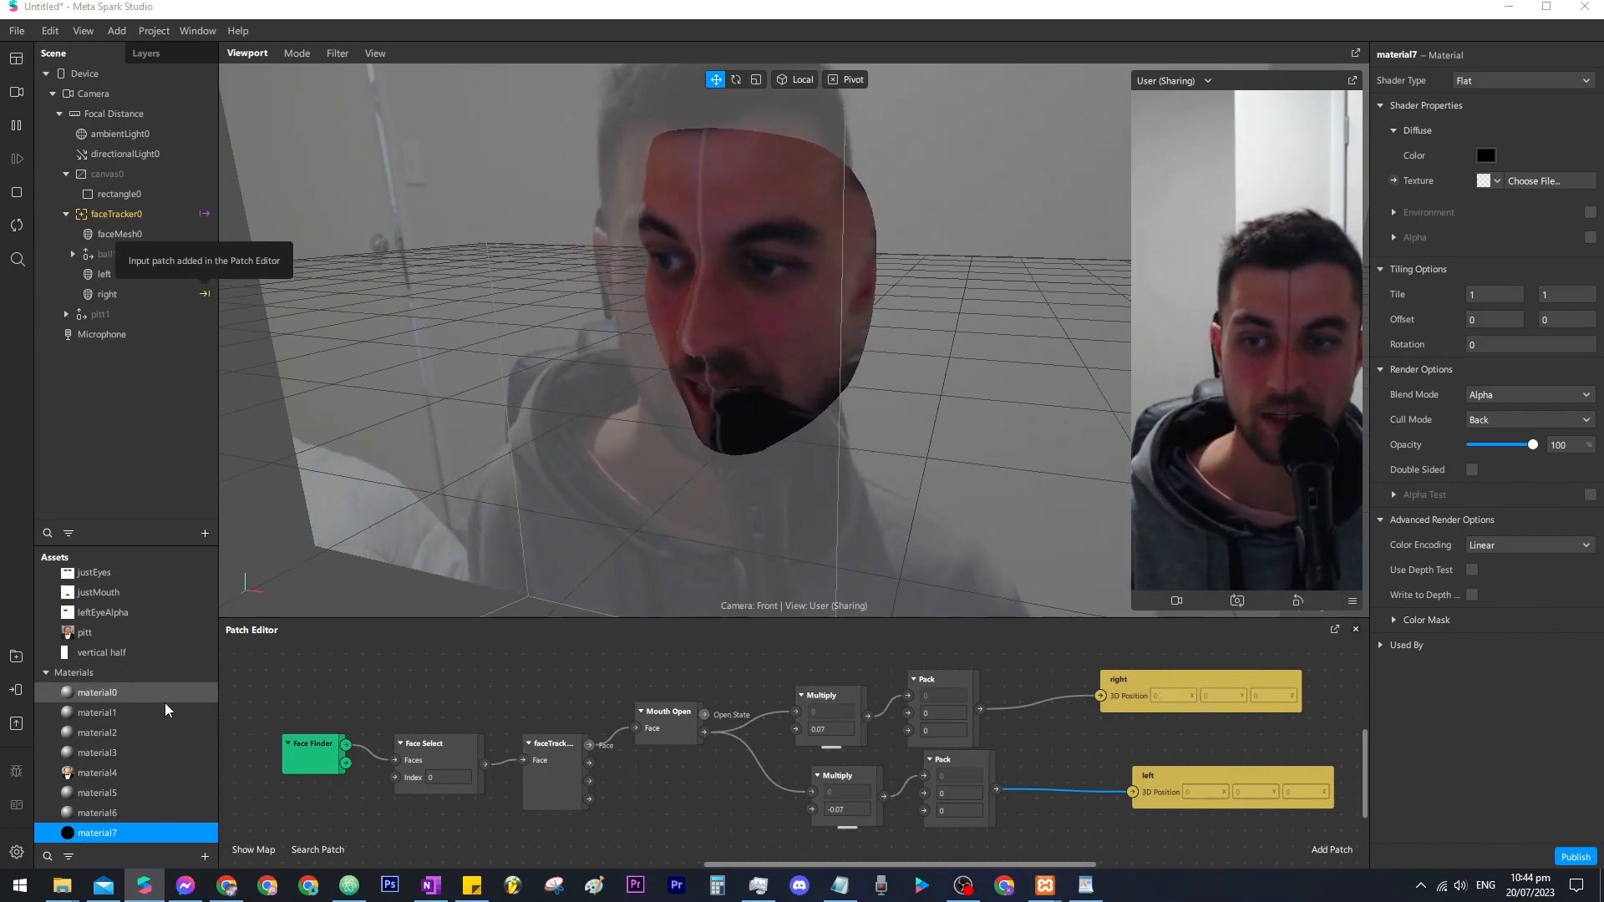
Disable Use Depth Test and Write to Depth for material5 and material6 together.
click(121, 811)
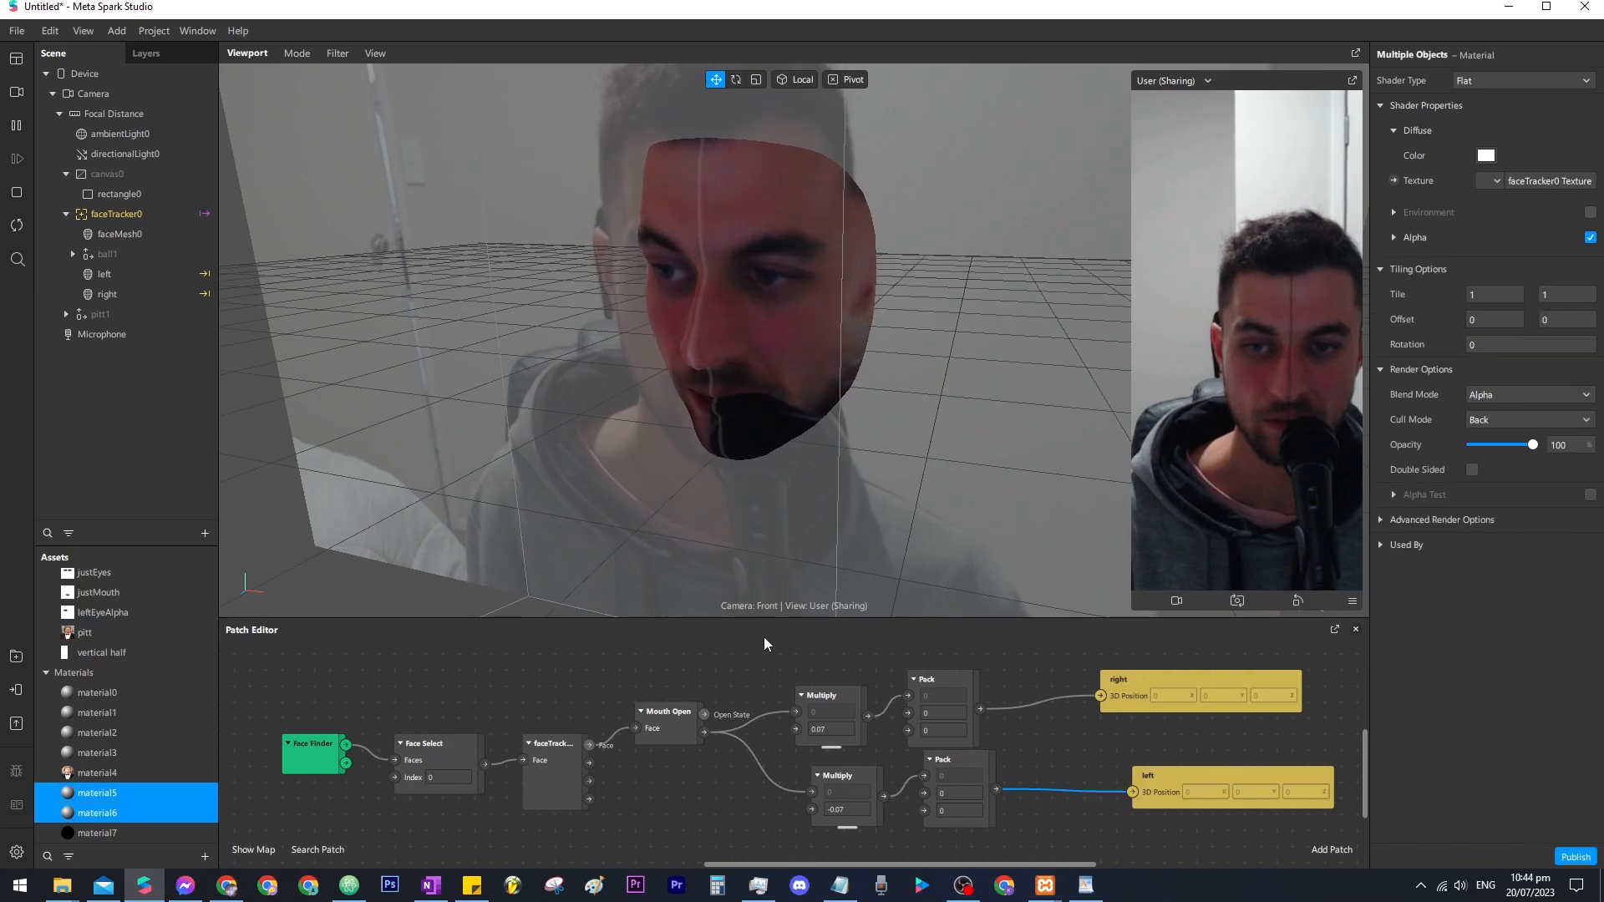
shift+click(118, 794)
click(1381, 520)
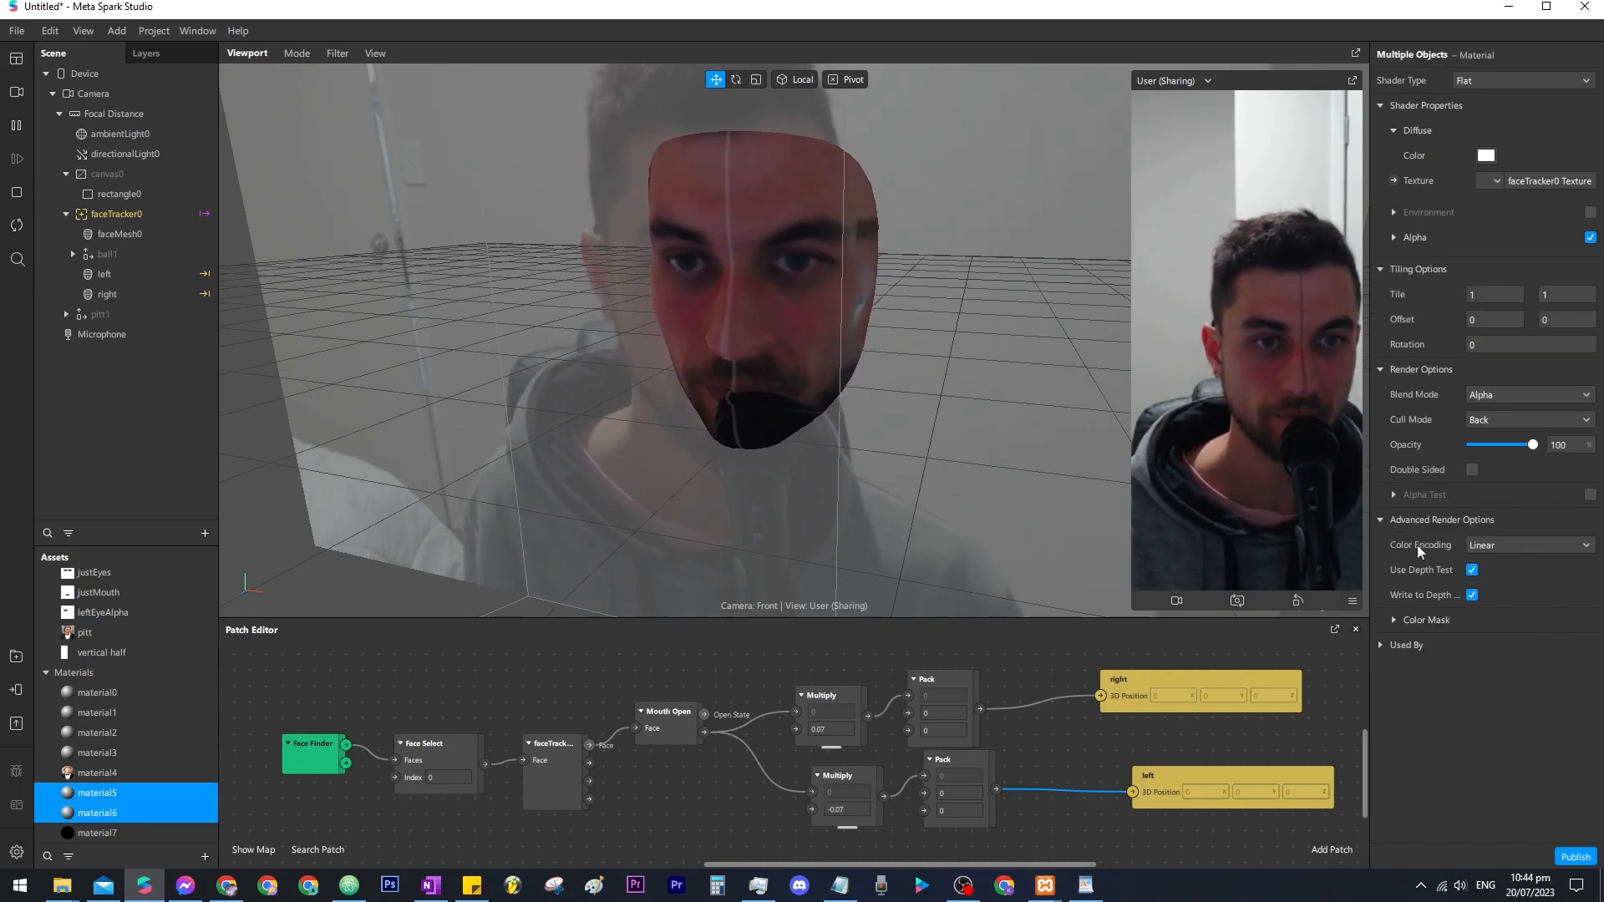
click(1472, 596)
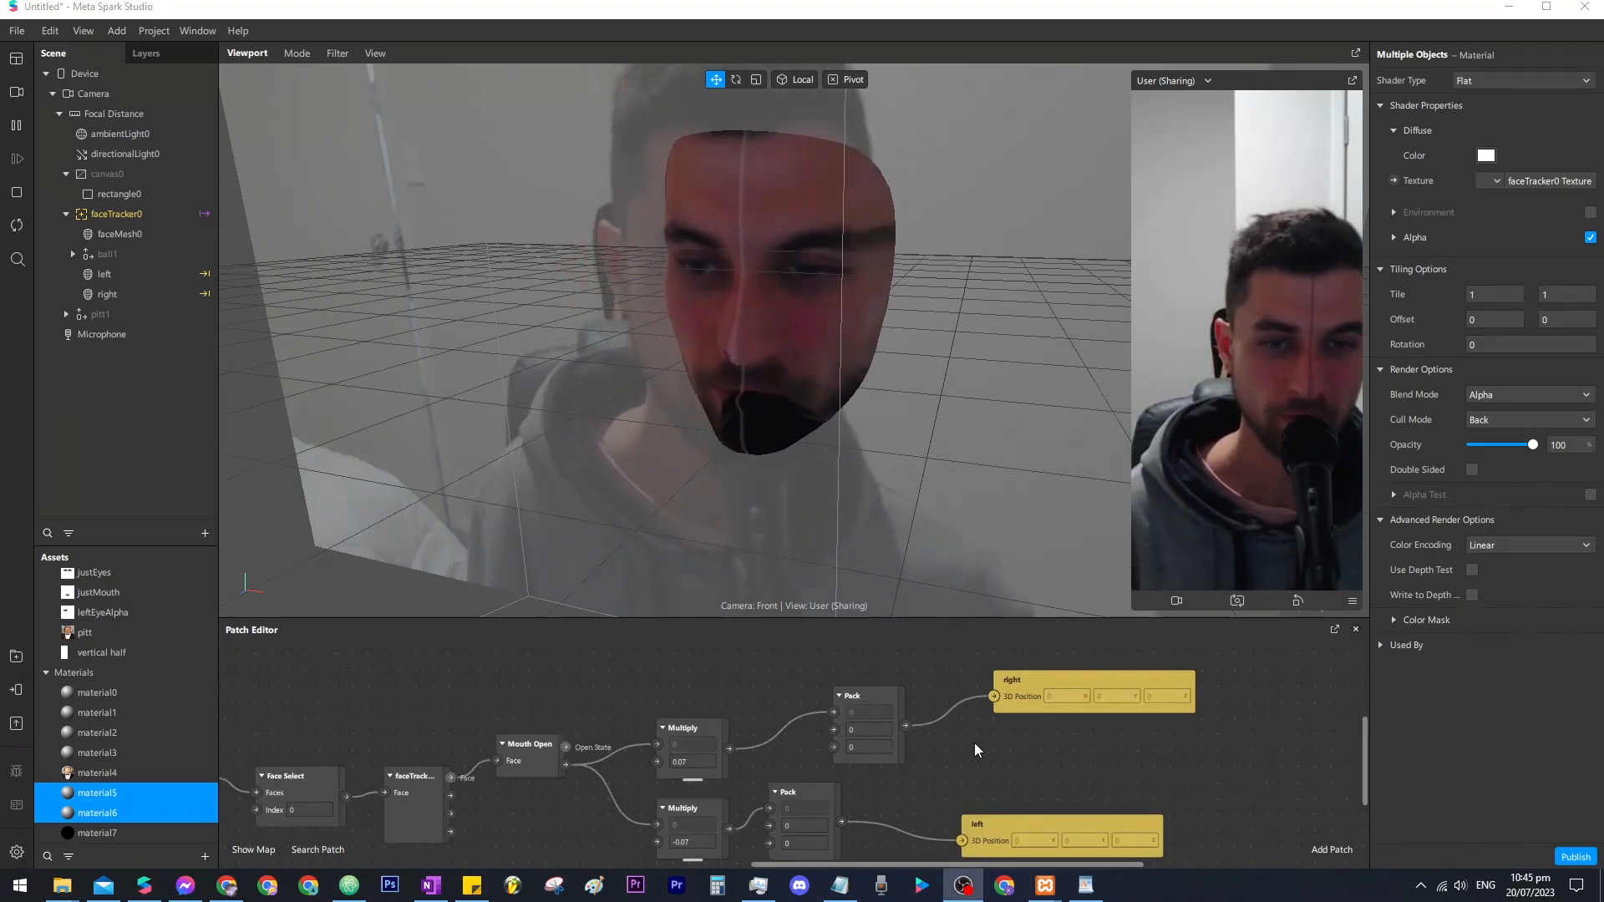
Connect each Multiply output to the second and third inputs of its own Pack patch as well.
mouse_move(974, 743)
mouse_down()
mouse_move(925, 741)
mouse_move(964, 761)
mouse_up()
drag(685, 746, 685, 731)
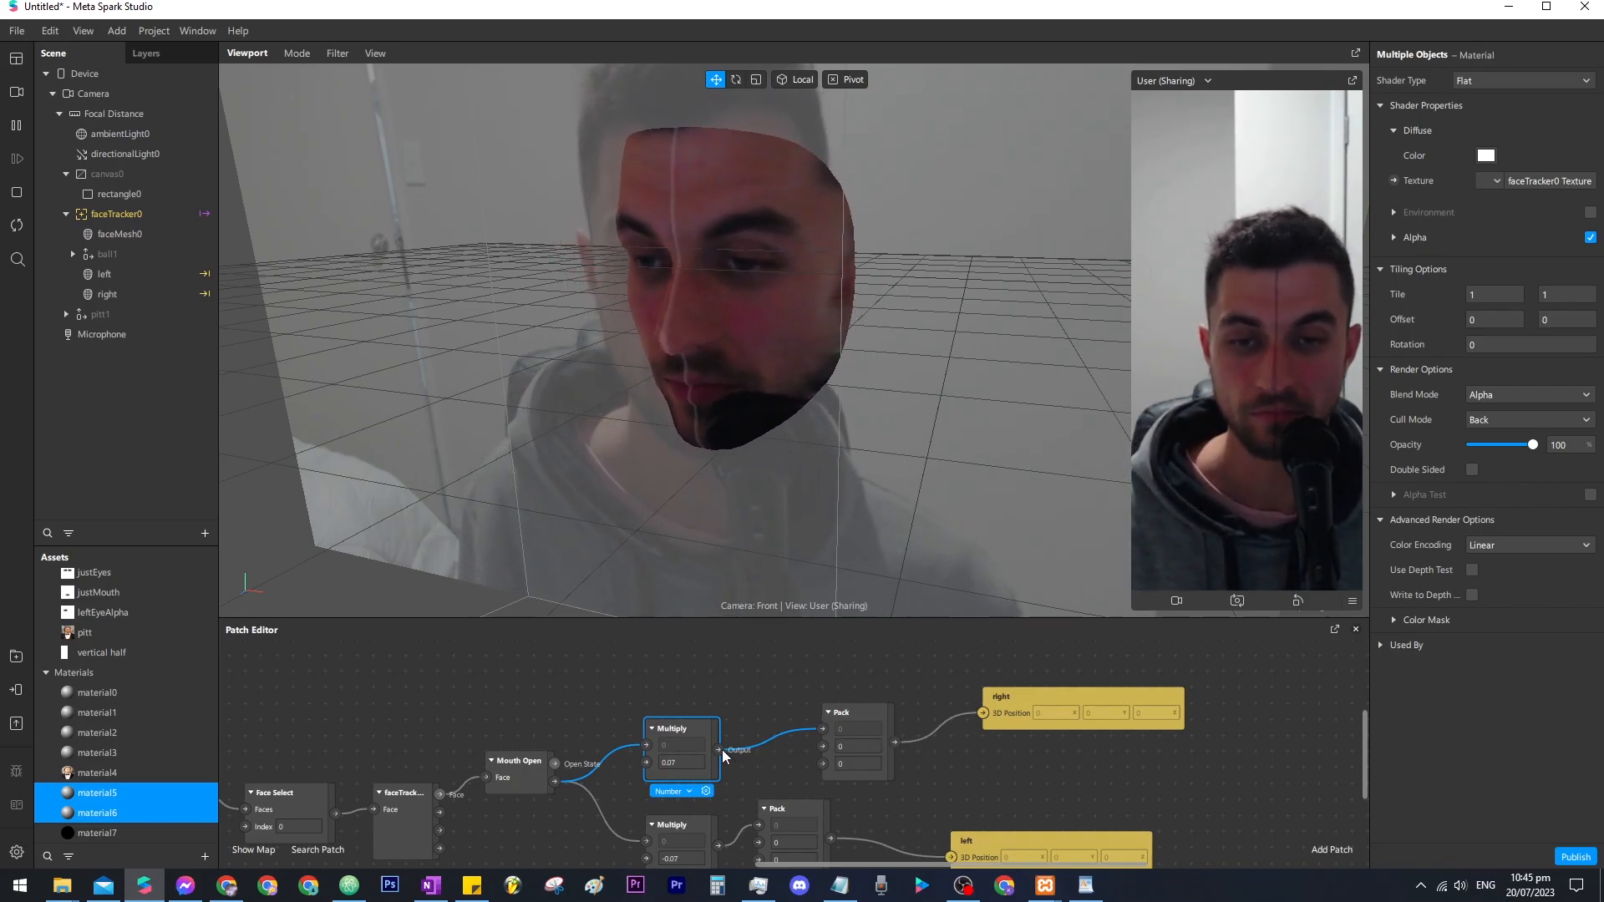
drag(719, 750, 824, 764)
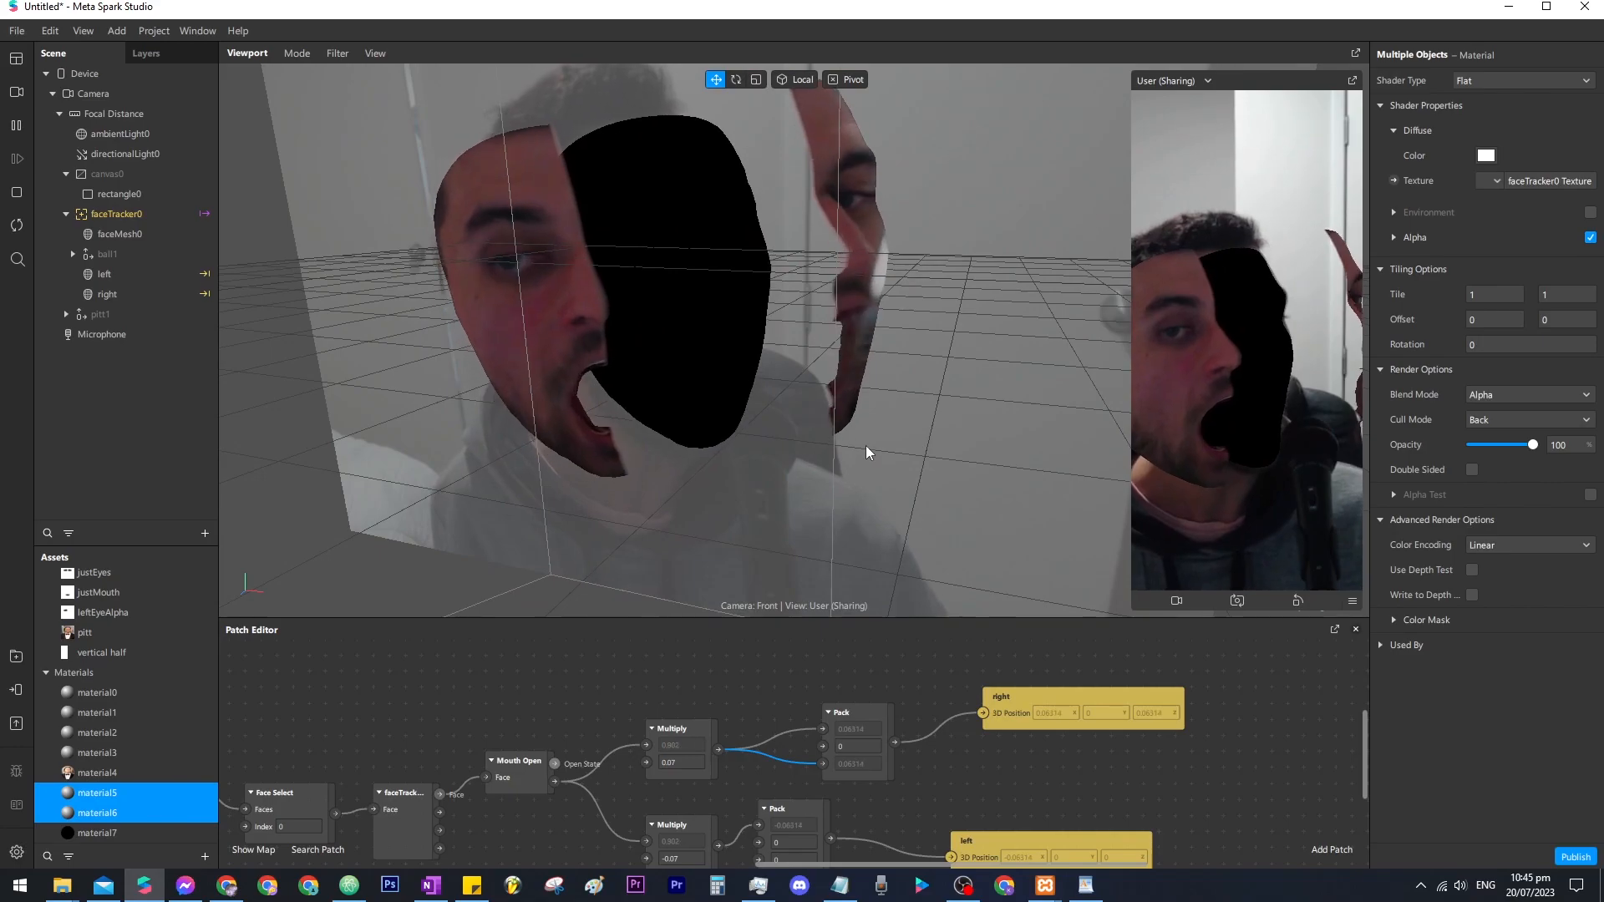
drag(851, 434, 780, 519)
drag(722, 749, 823, 746)
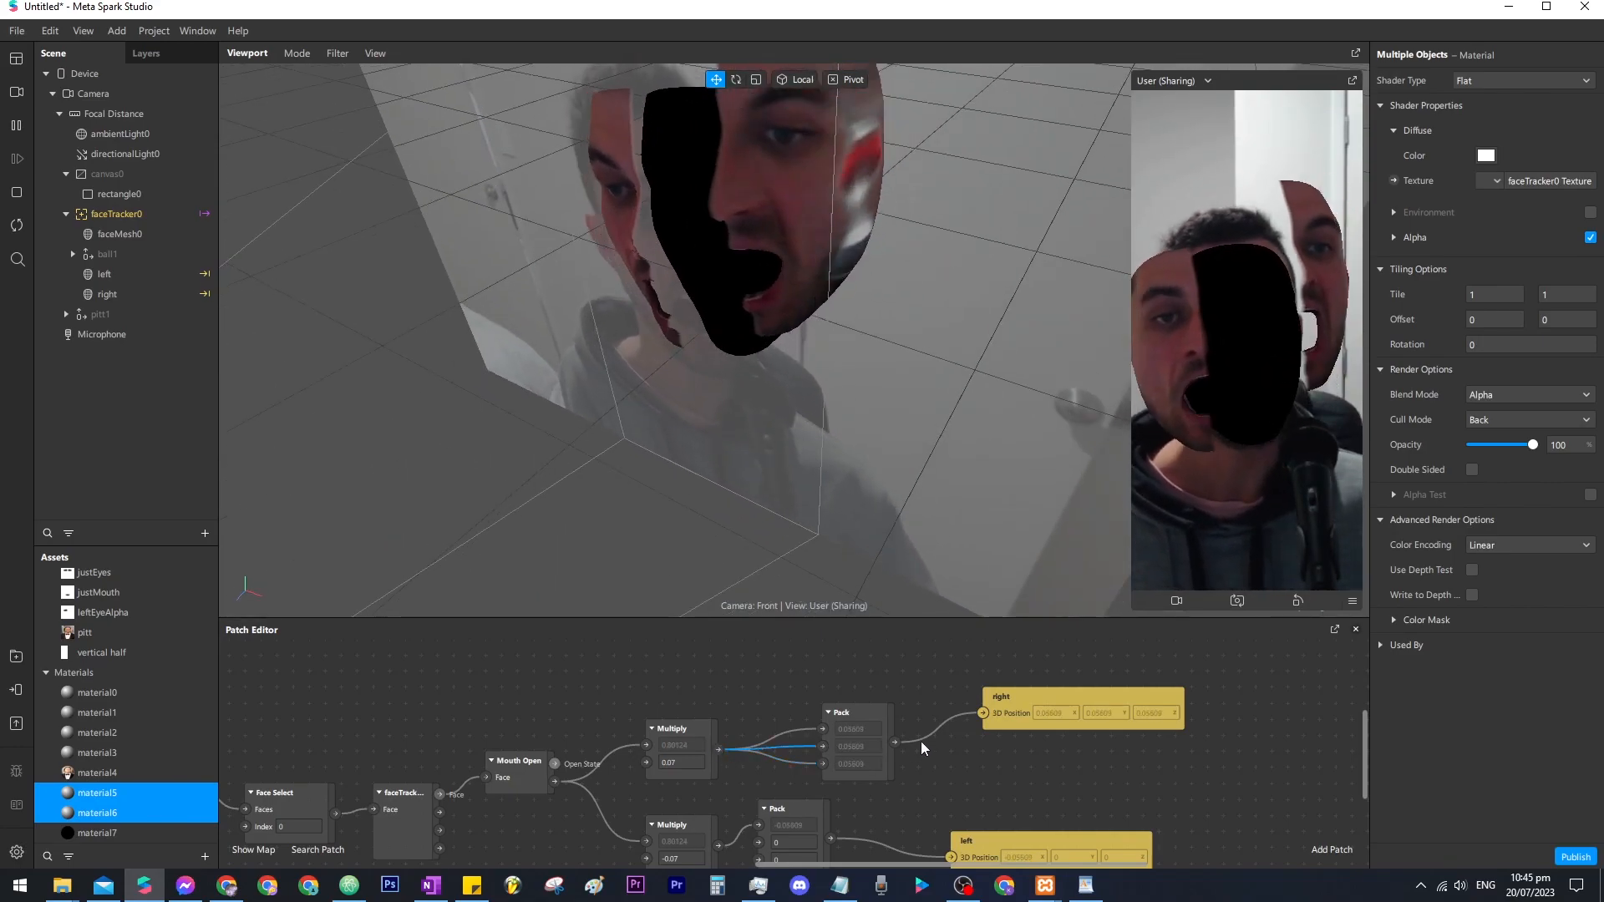
drag(933, 775, 939, 681)
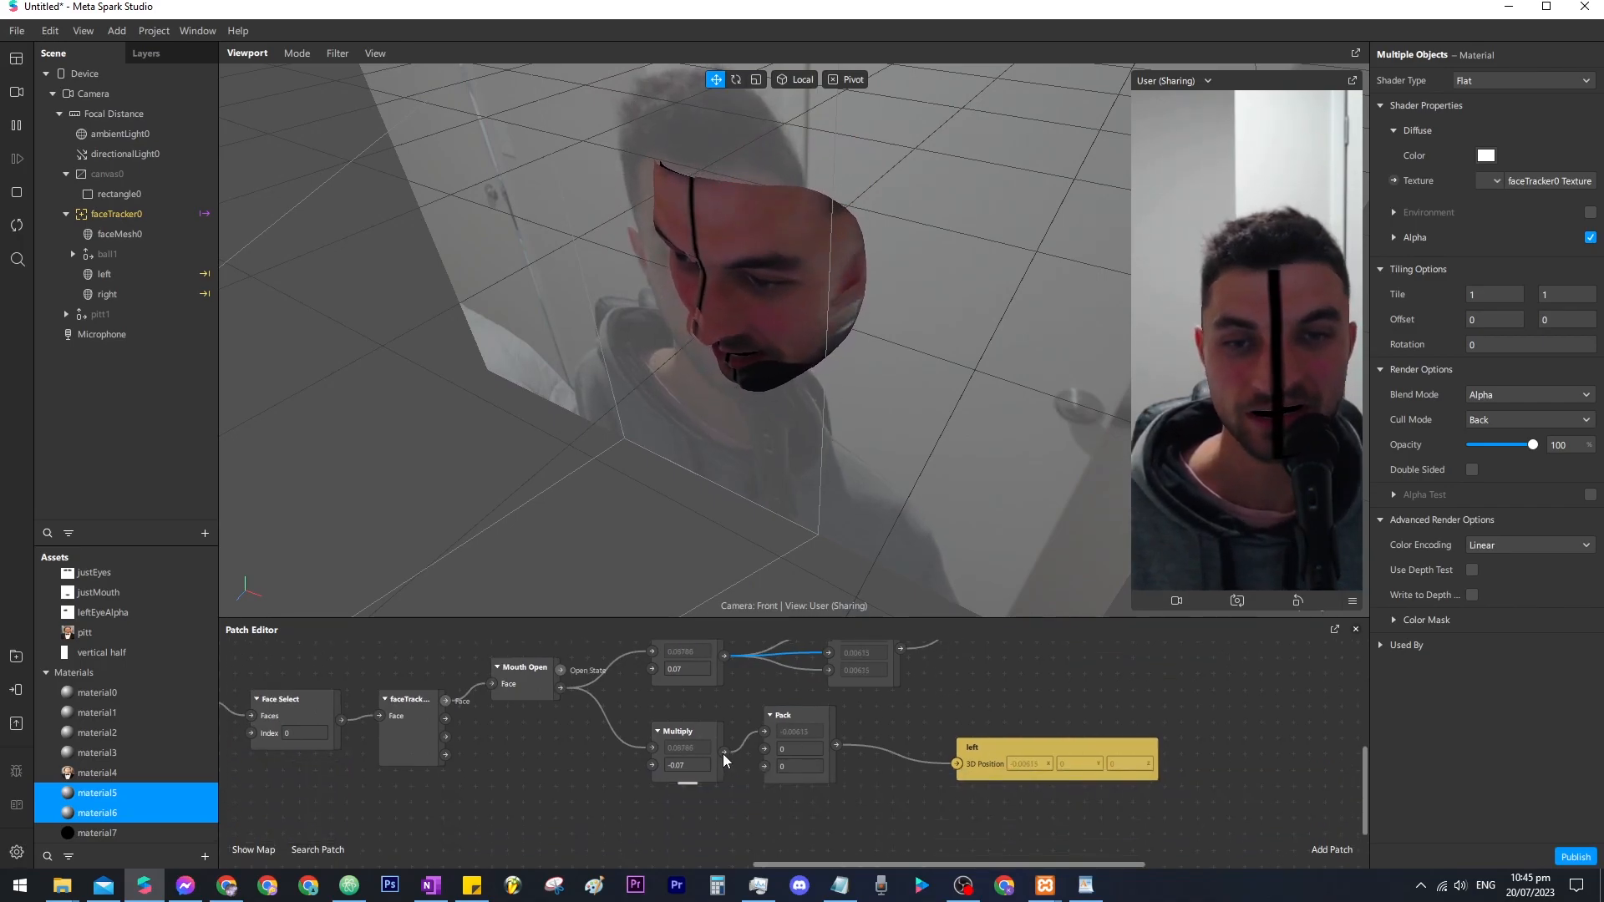
drag(771, 747, 764, 764)
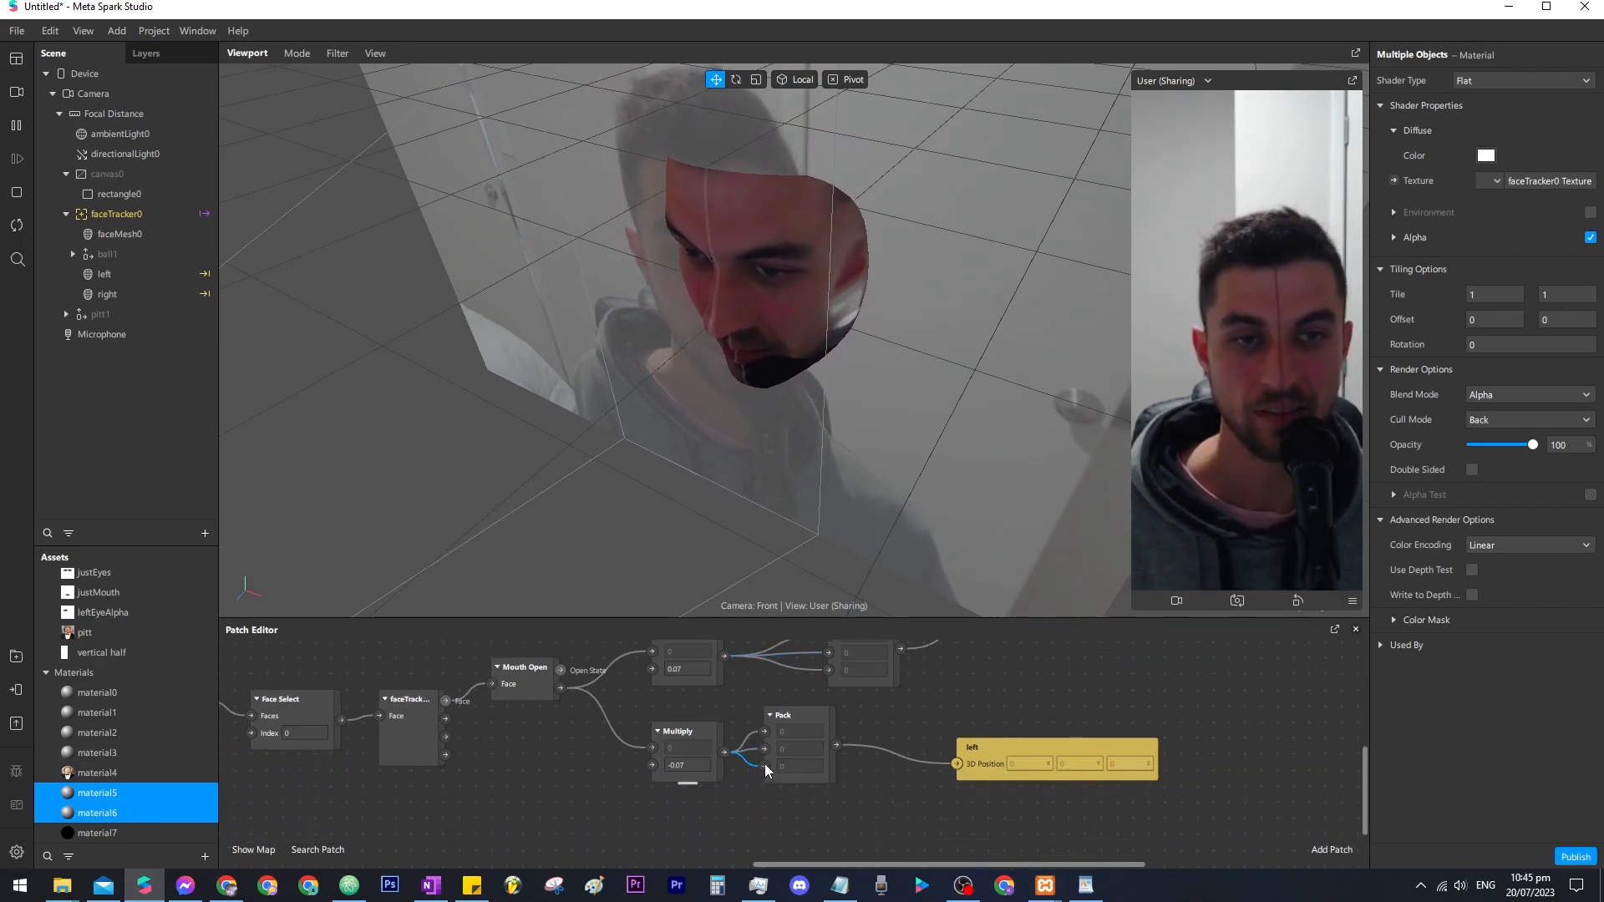
Create a 3D Rotation patch for the left face mesh and place it between the two 3D Position patches.
drag(909, 710, 832, 790)
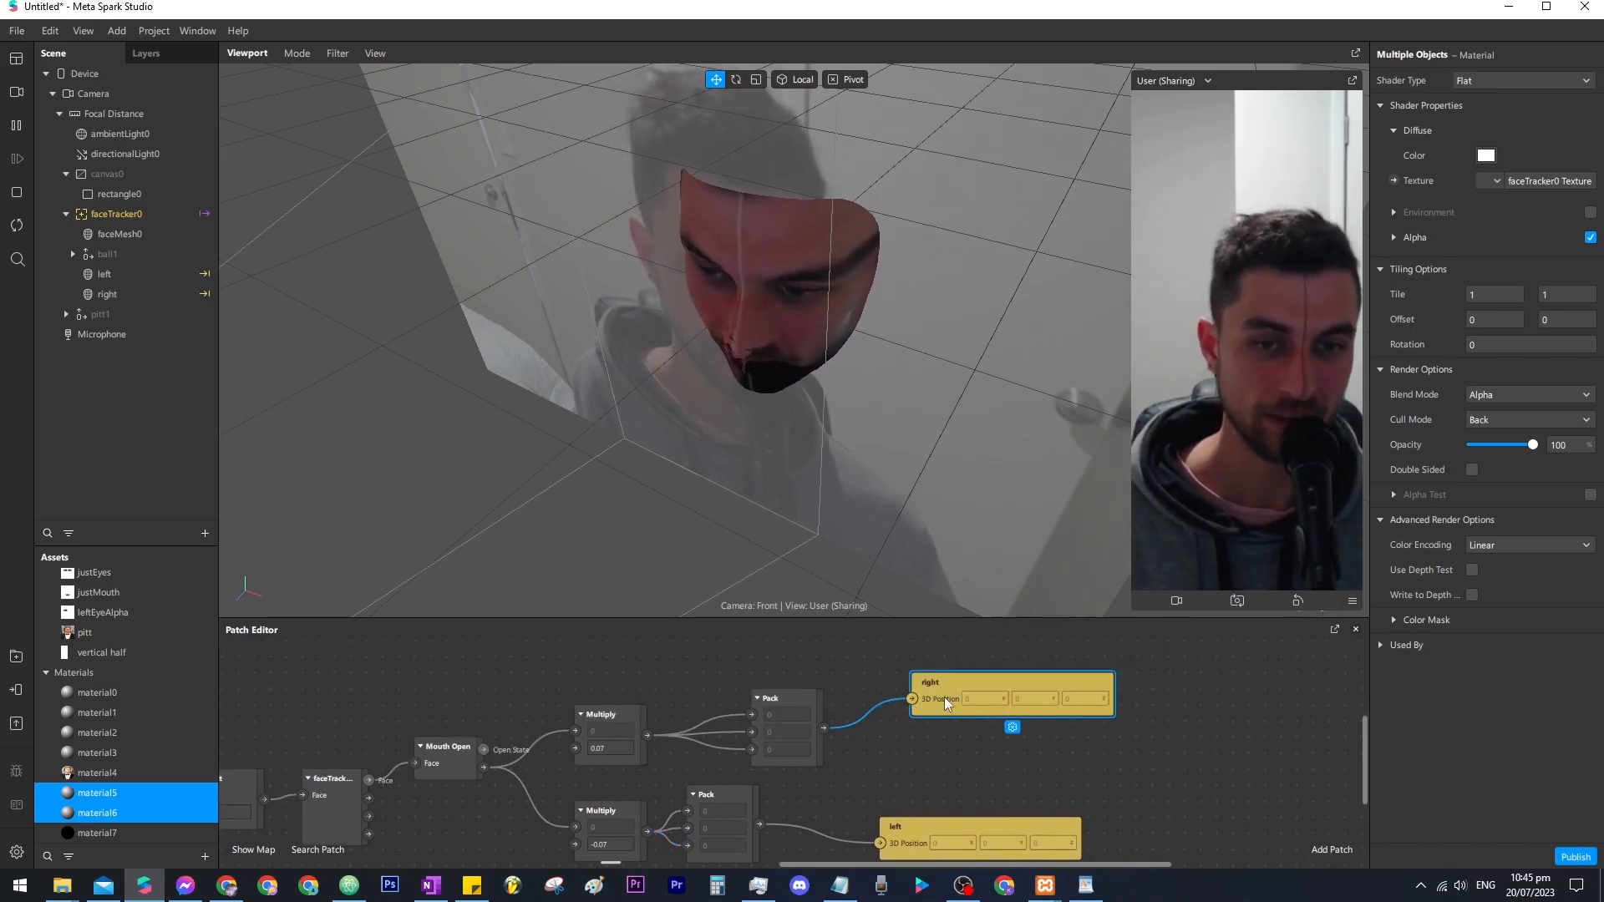
click(115, 276)
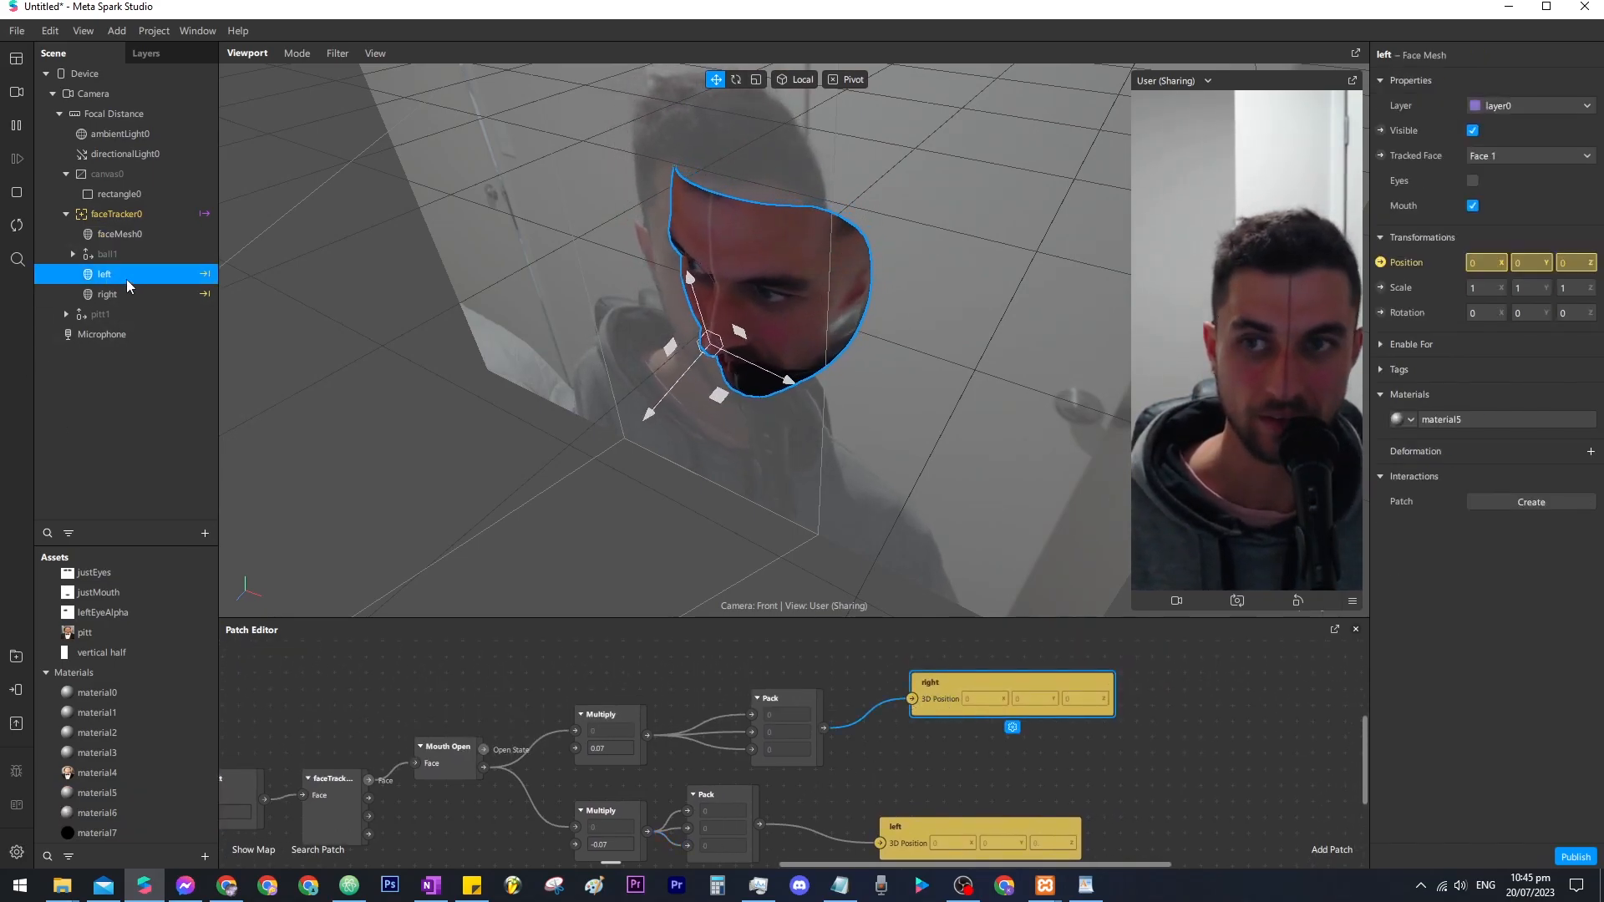
click(1380, 312)
drag(1011, 759, 1100, 755)
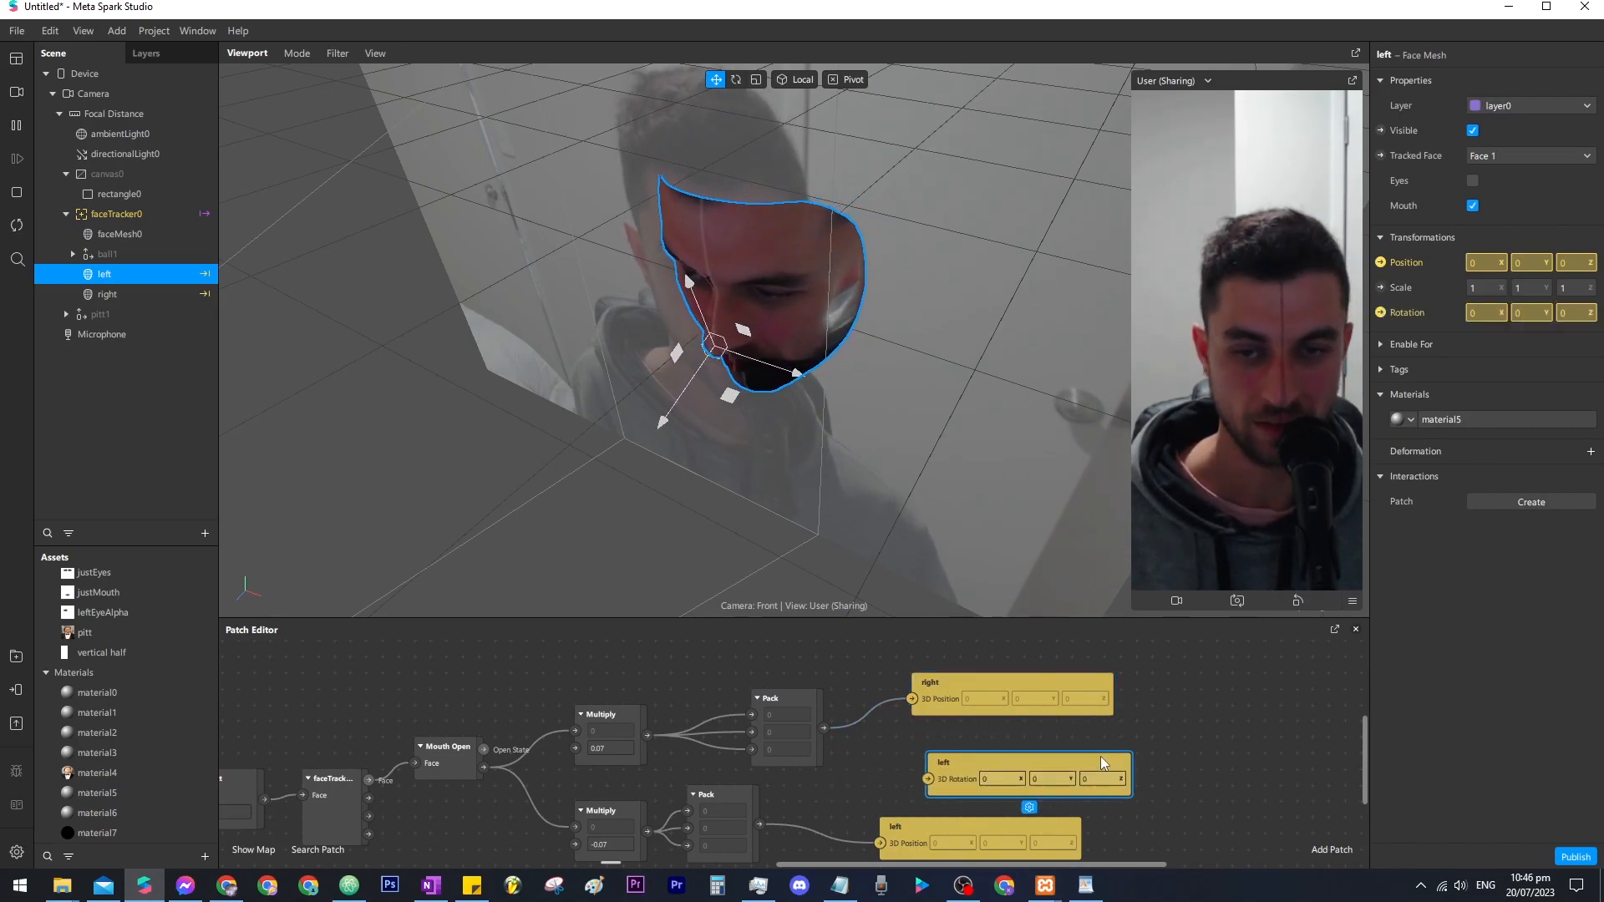
Make room around the upper Pack and Multiply patches, and add another Multiply patch below that Pack, fed by Mouth Open's second output.
drag(795, 659, 940, 660)
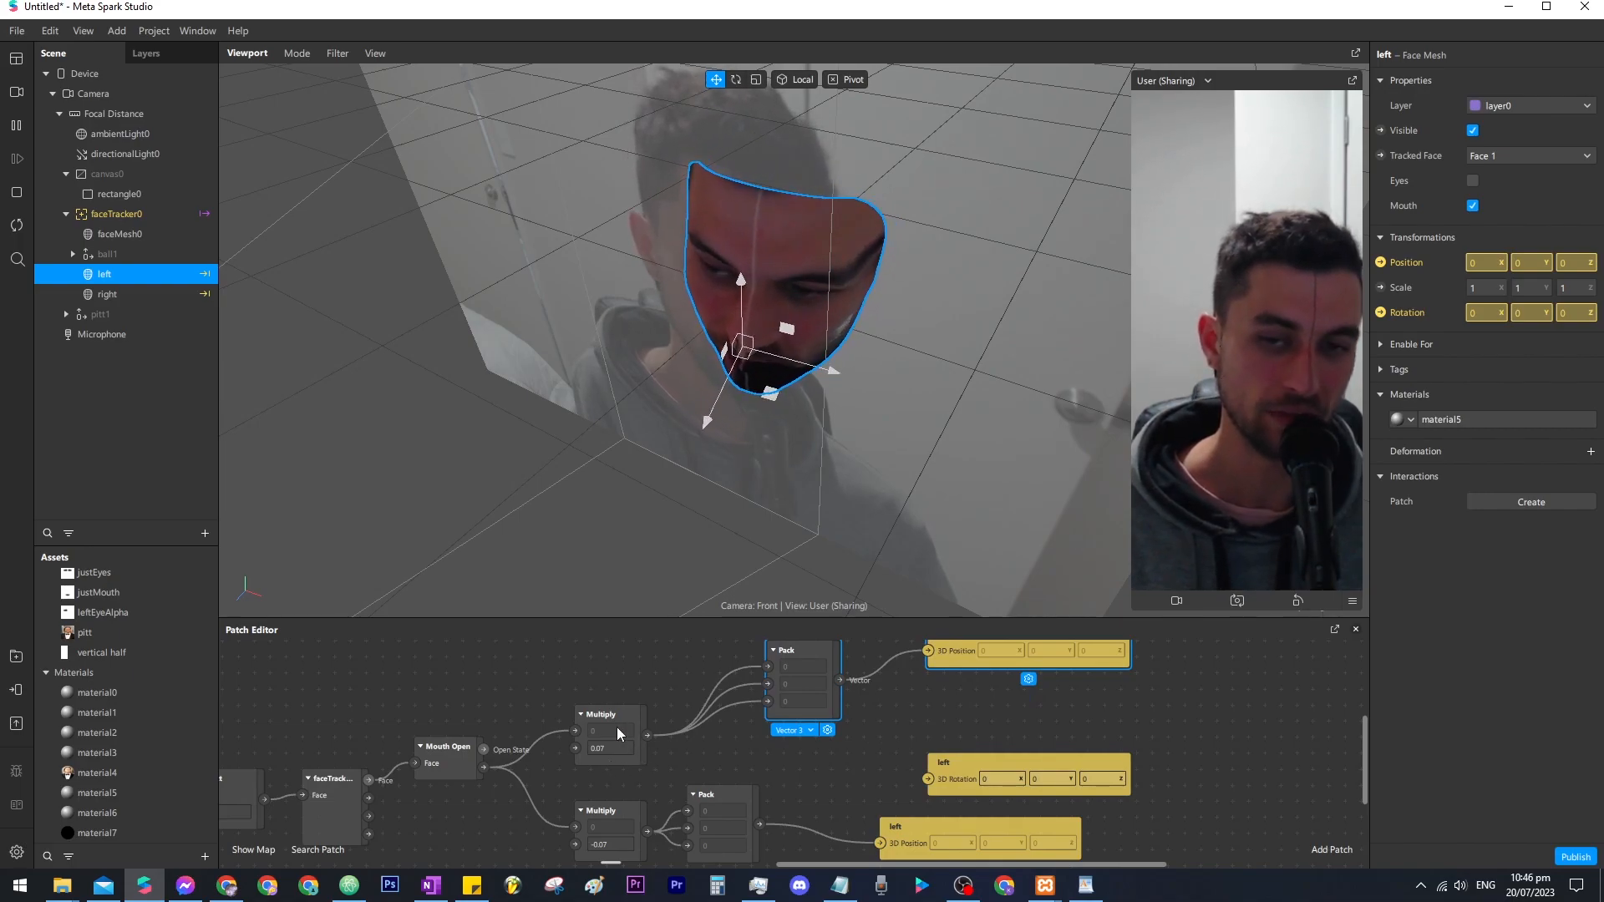
drag(578, 734, 578, 717)
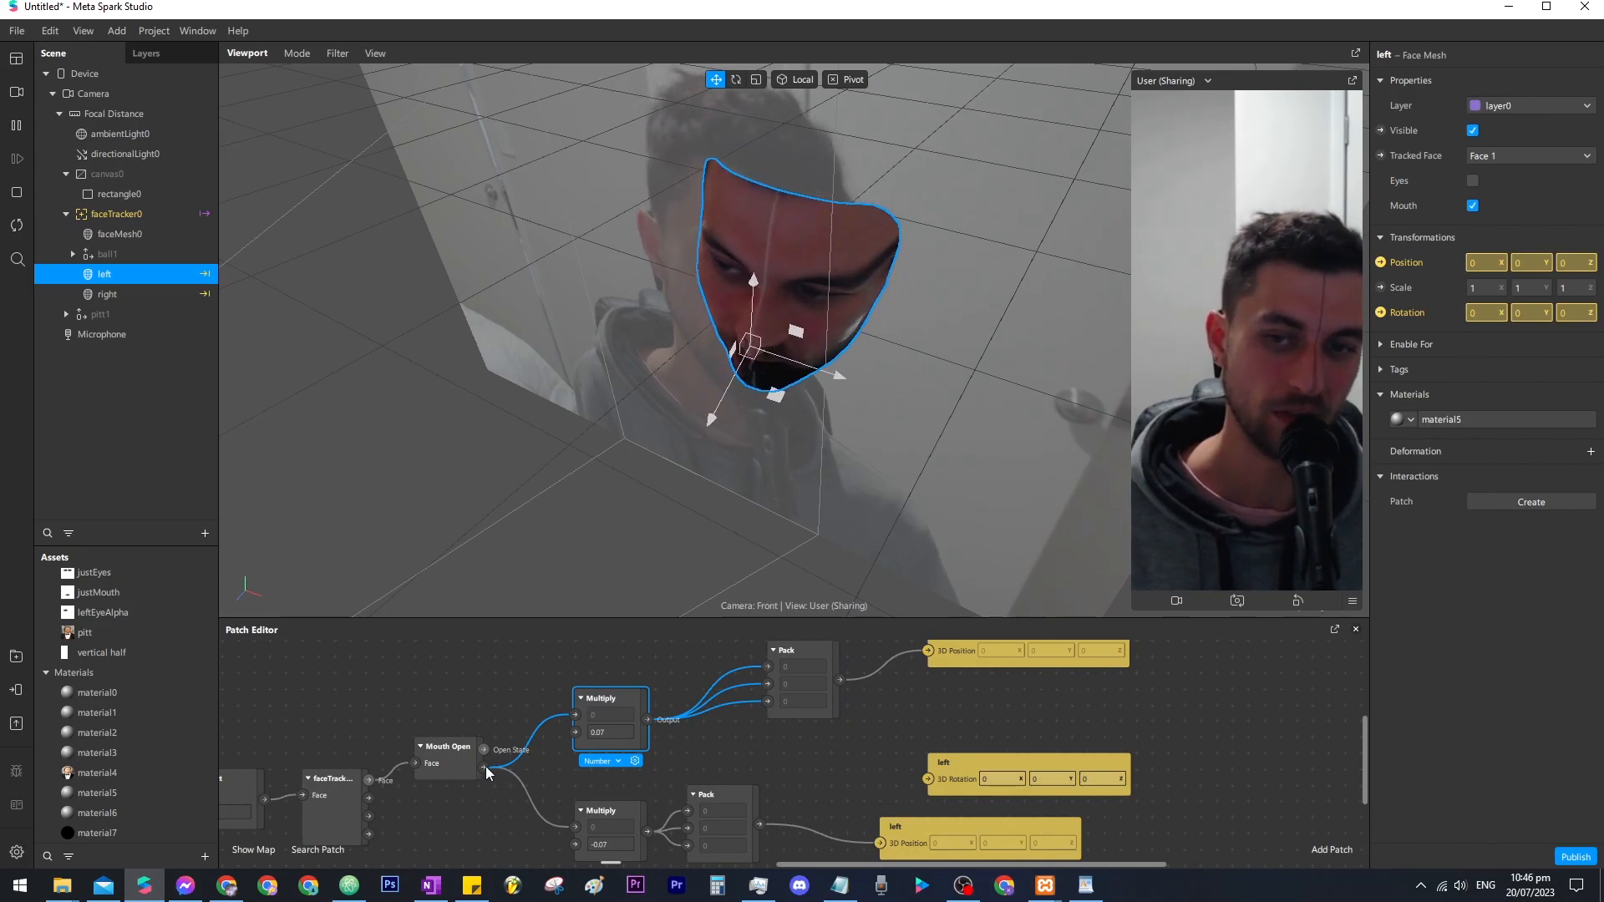
drag(680, 754, 689, 745)
text(mult)
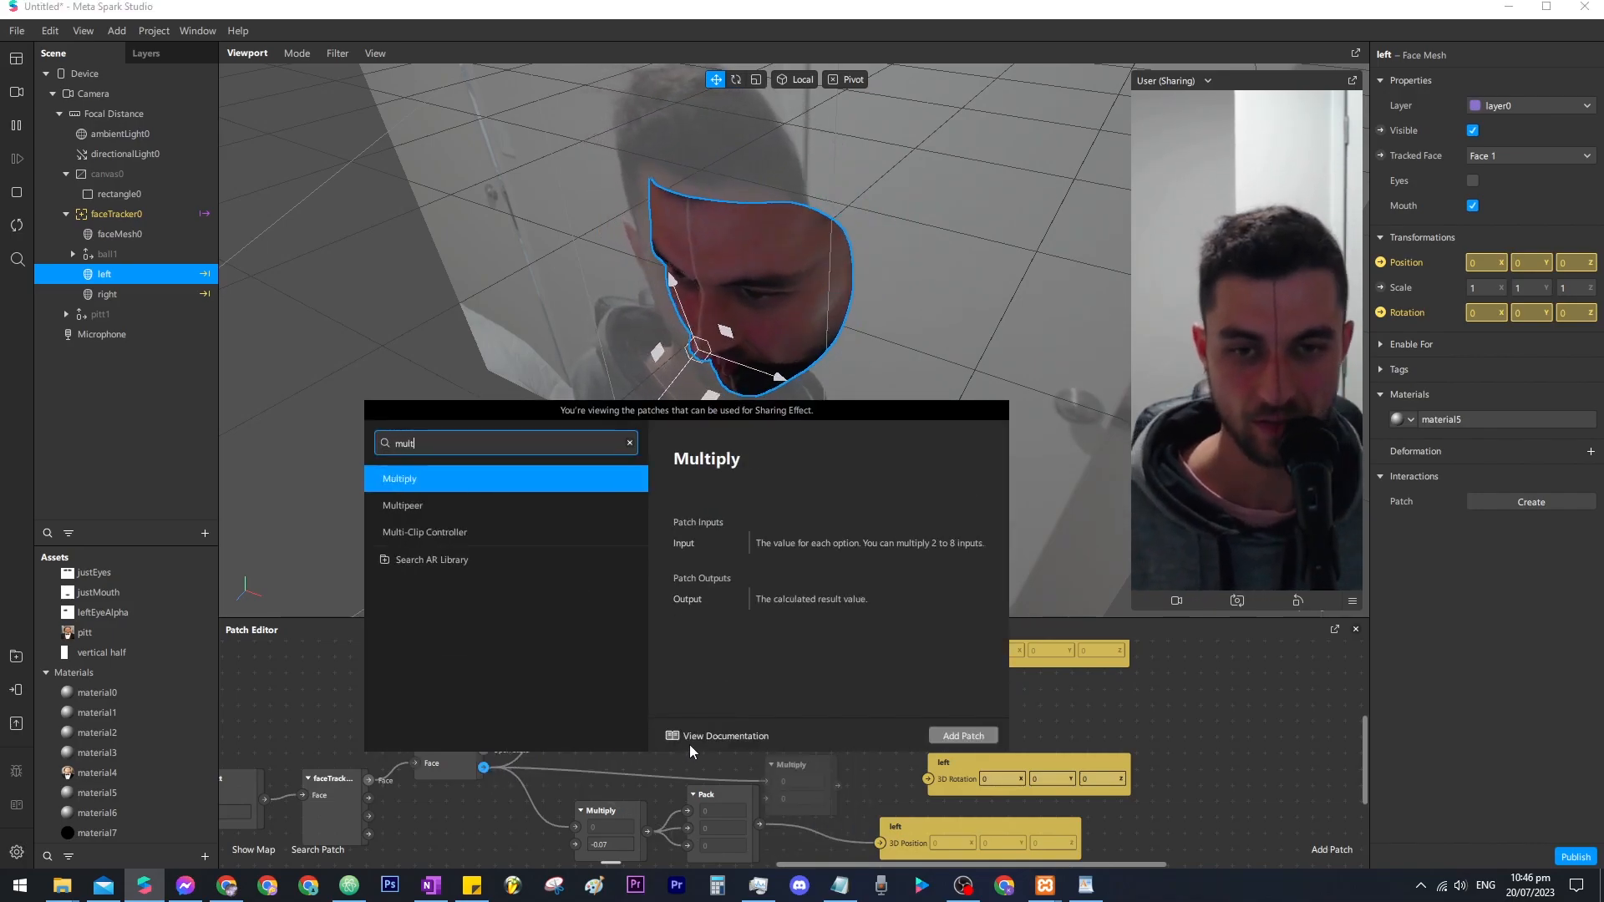
key(Return)
drag(804, 764, 816, 718)
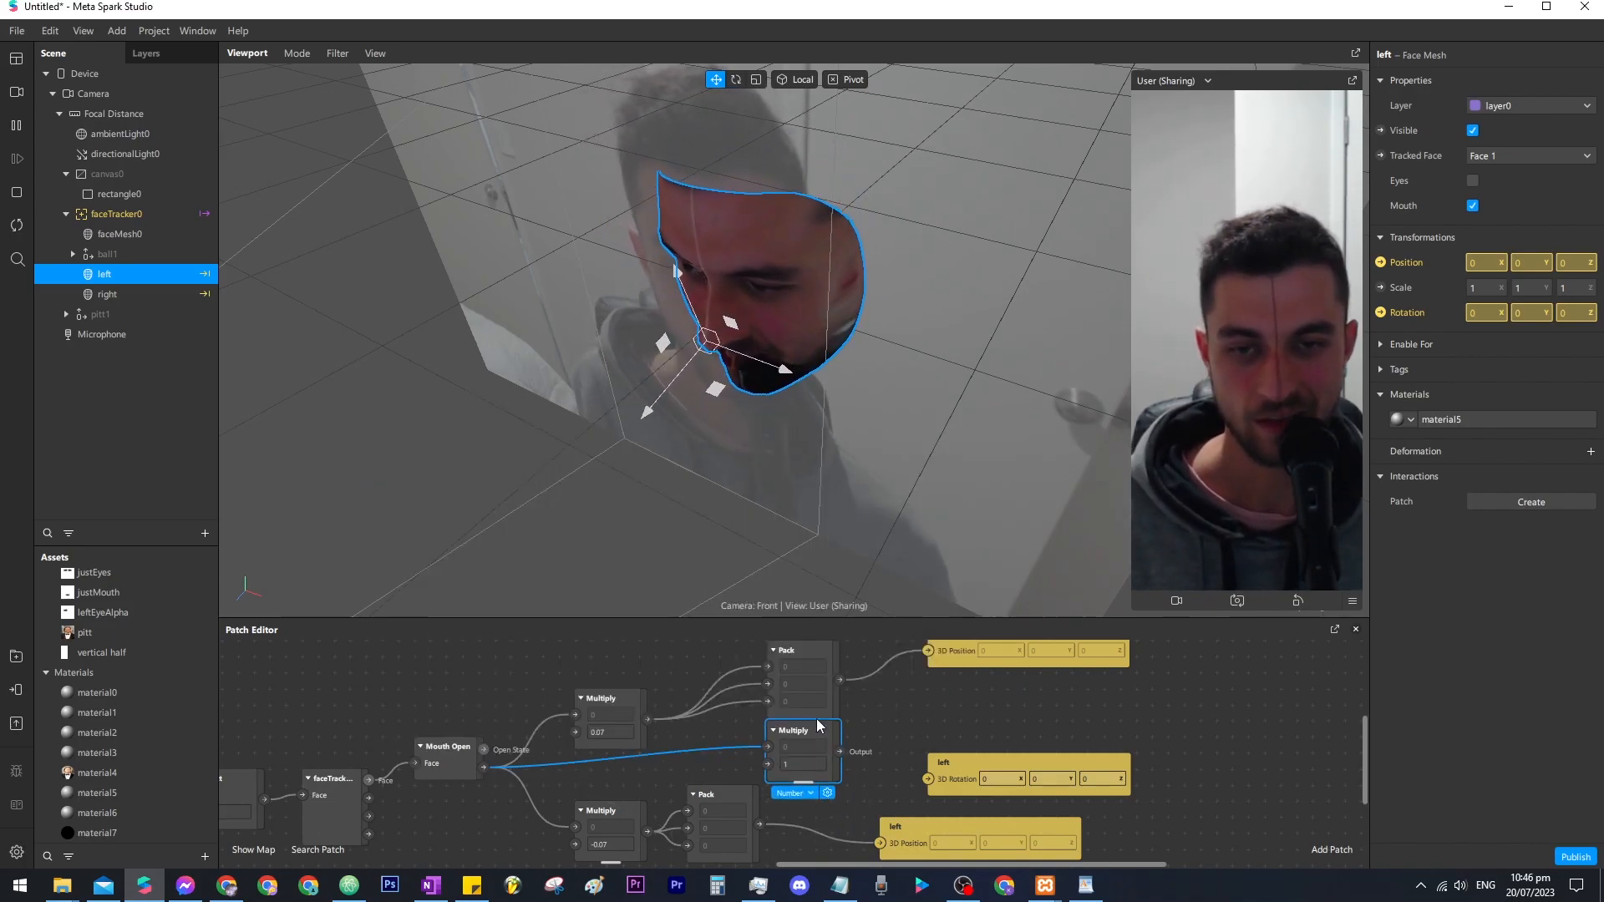
Set the new Multiply patch's second value to 15 and connect its output to the left mesh's 3D Rotation patch.
click(803, 763)
text(15)
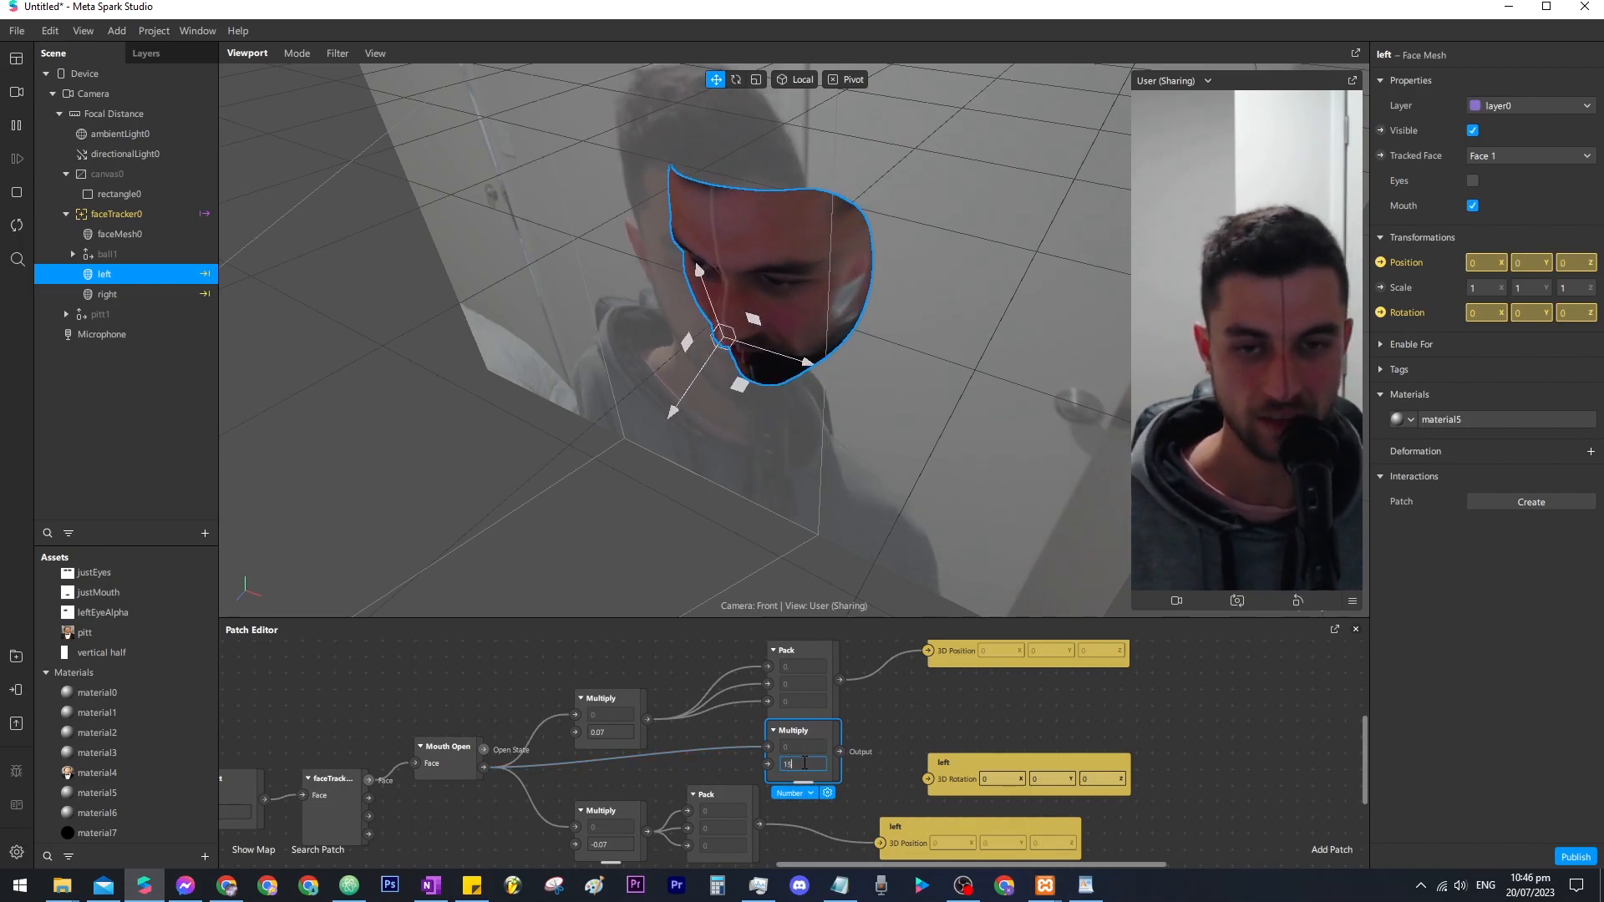
drag(892, 764, 928, 780)
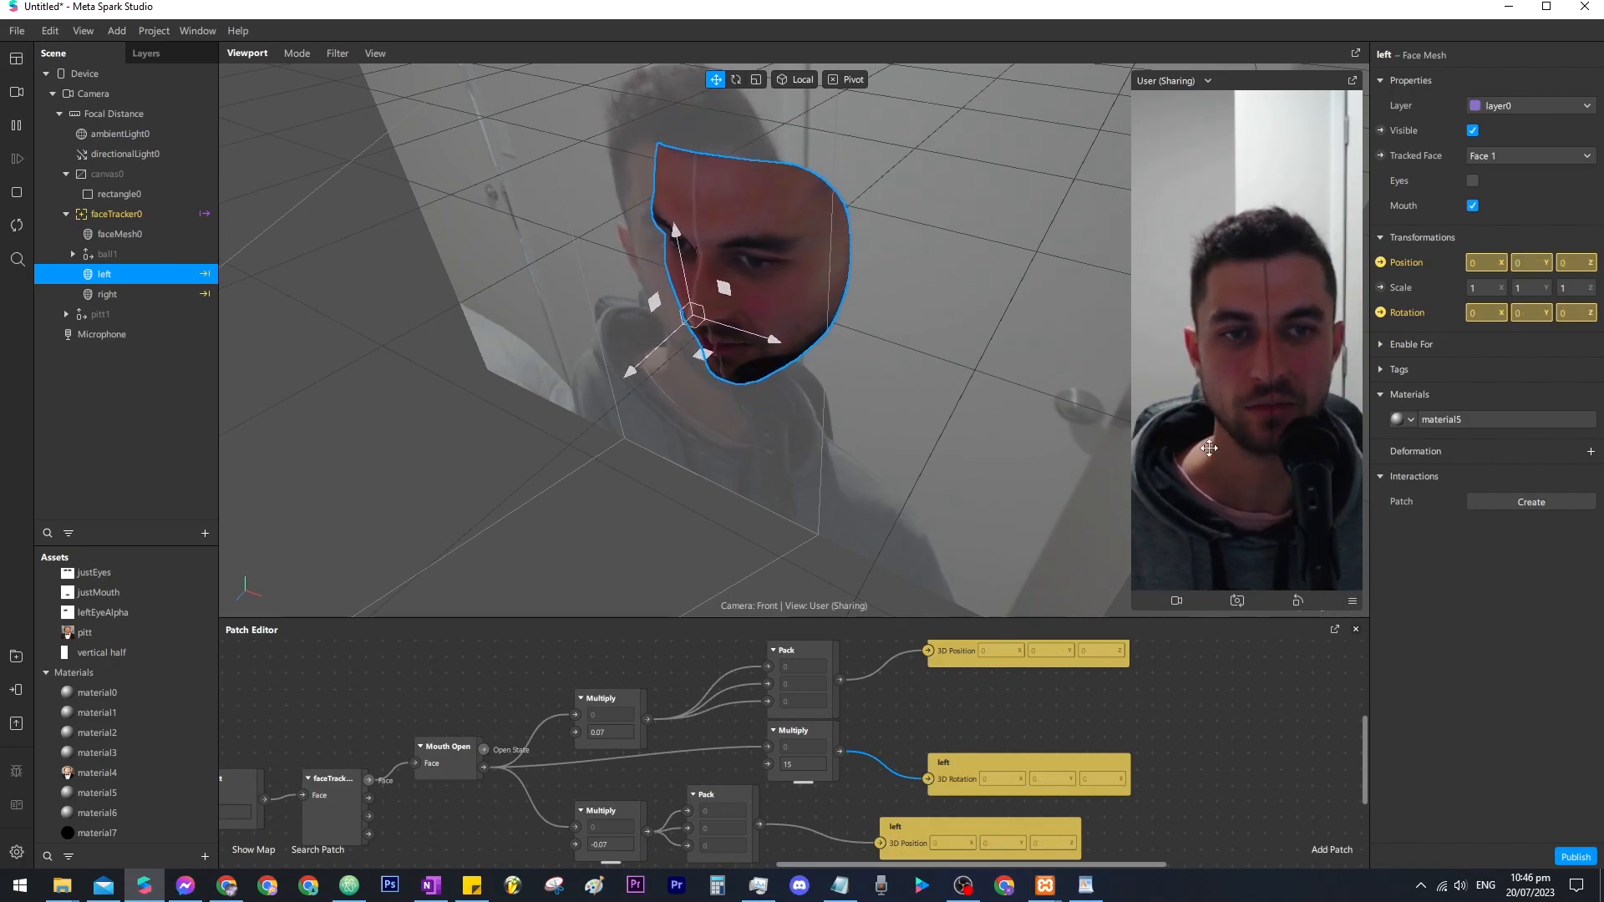
Set the rotation Multiply patch's factor to 30 and spread it and the upper Pack patch farther apart horizontally.
click(803, 763)
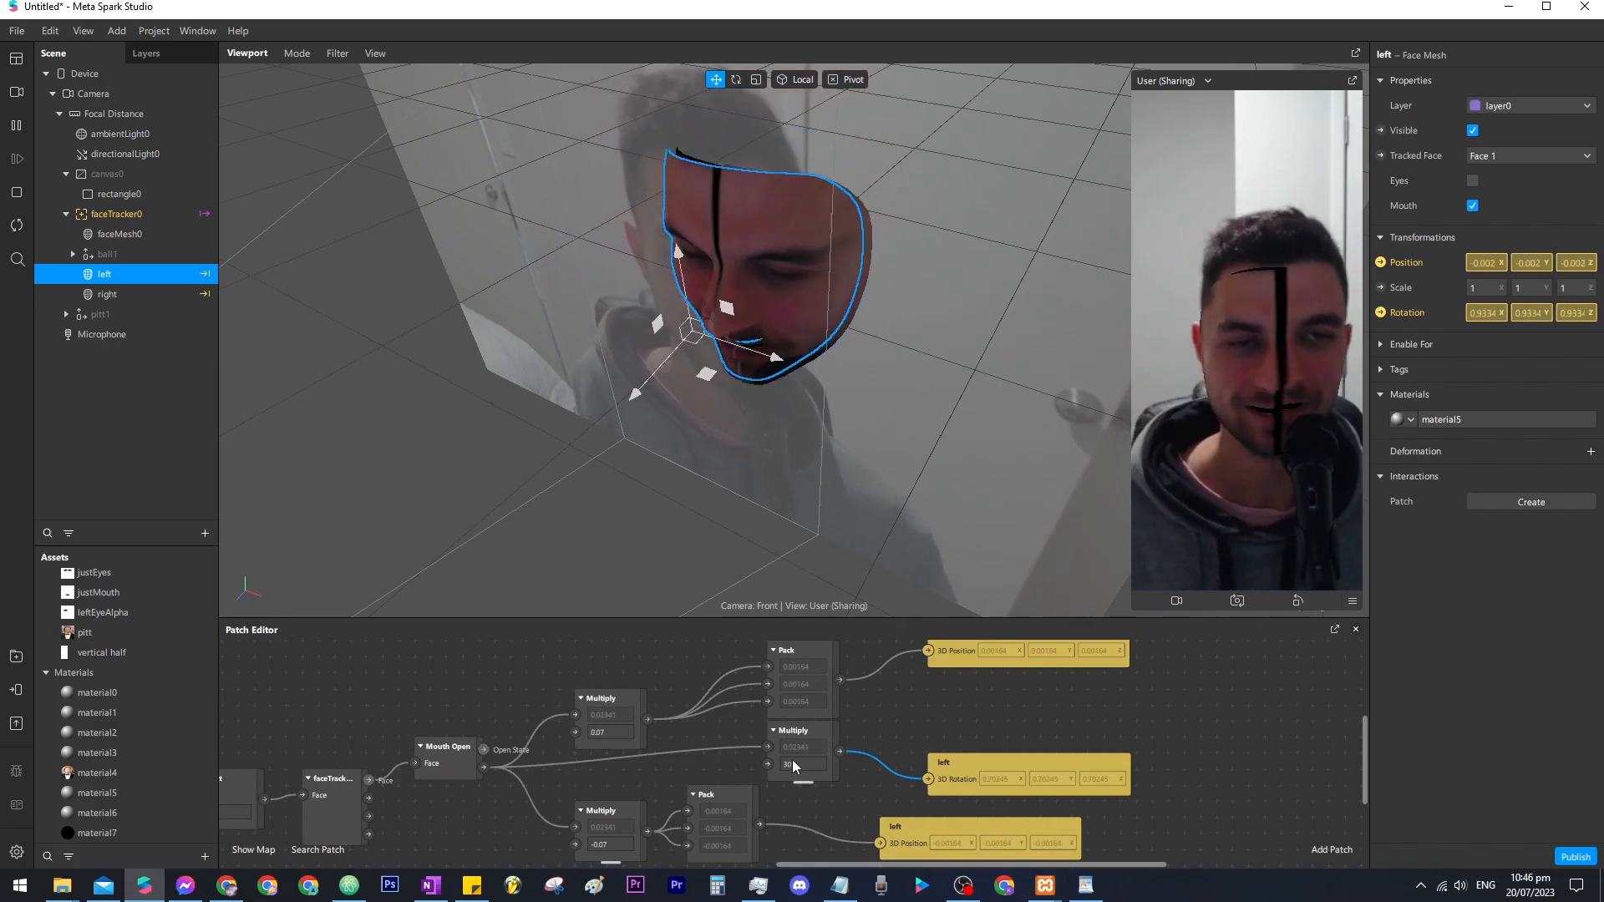
middle_drag(879, 739, 870, 755)
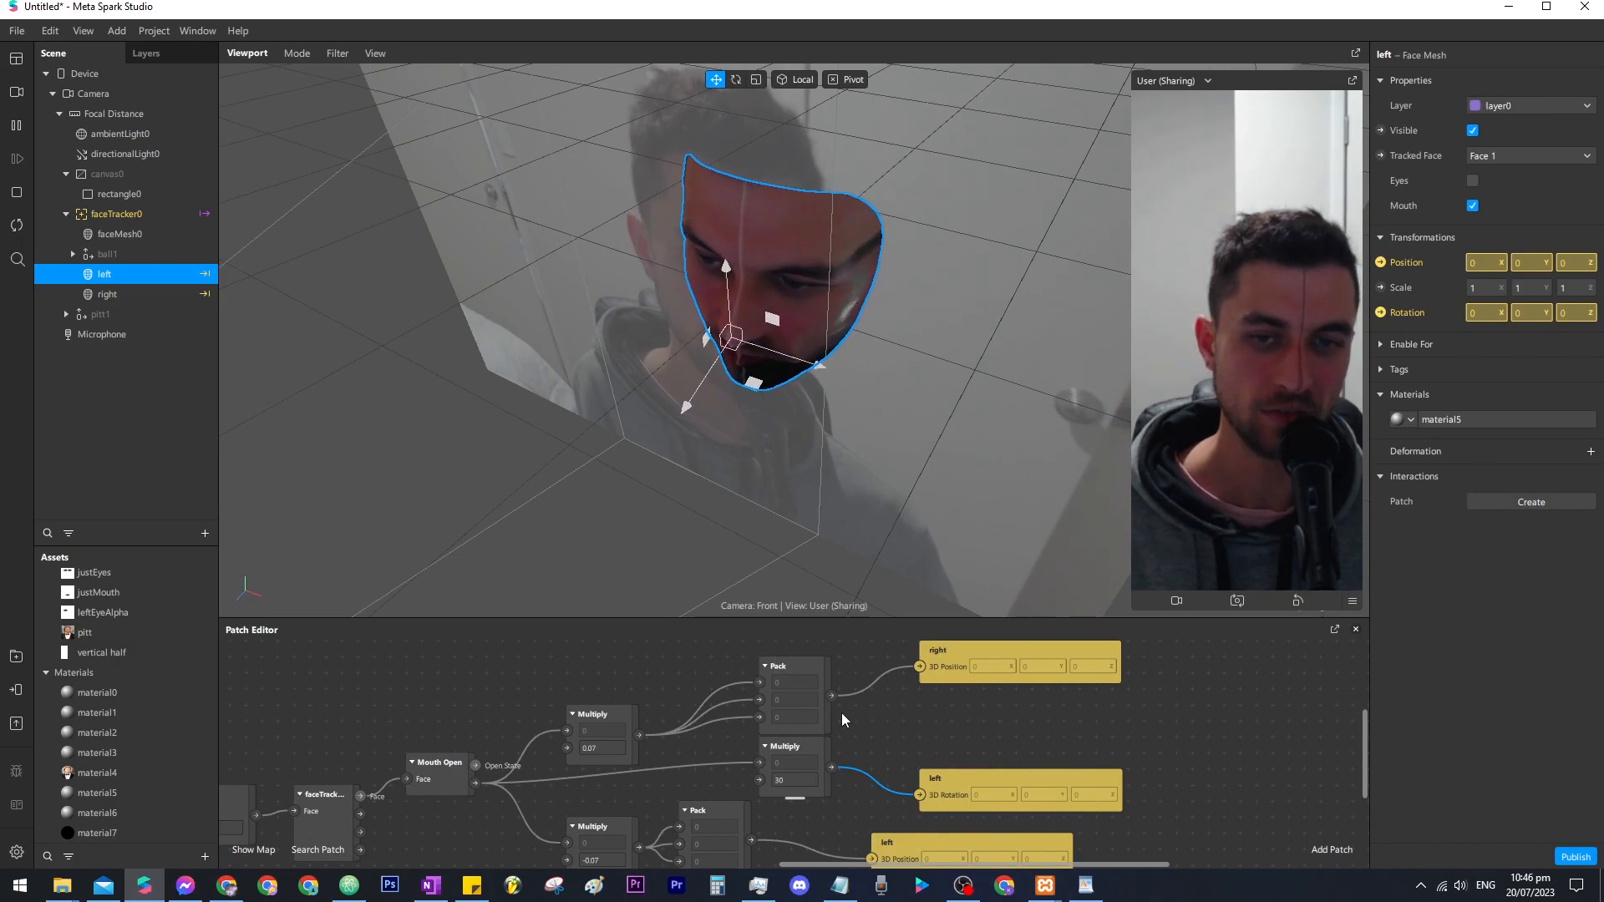
drag(817, 675, 859, 673)
drag(771, 749, 740, 749)
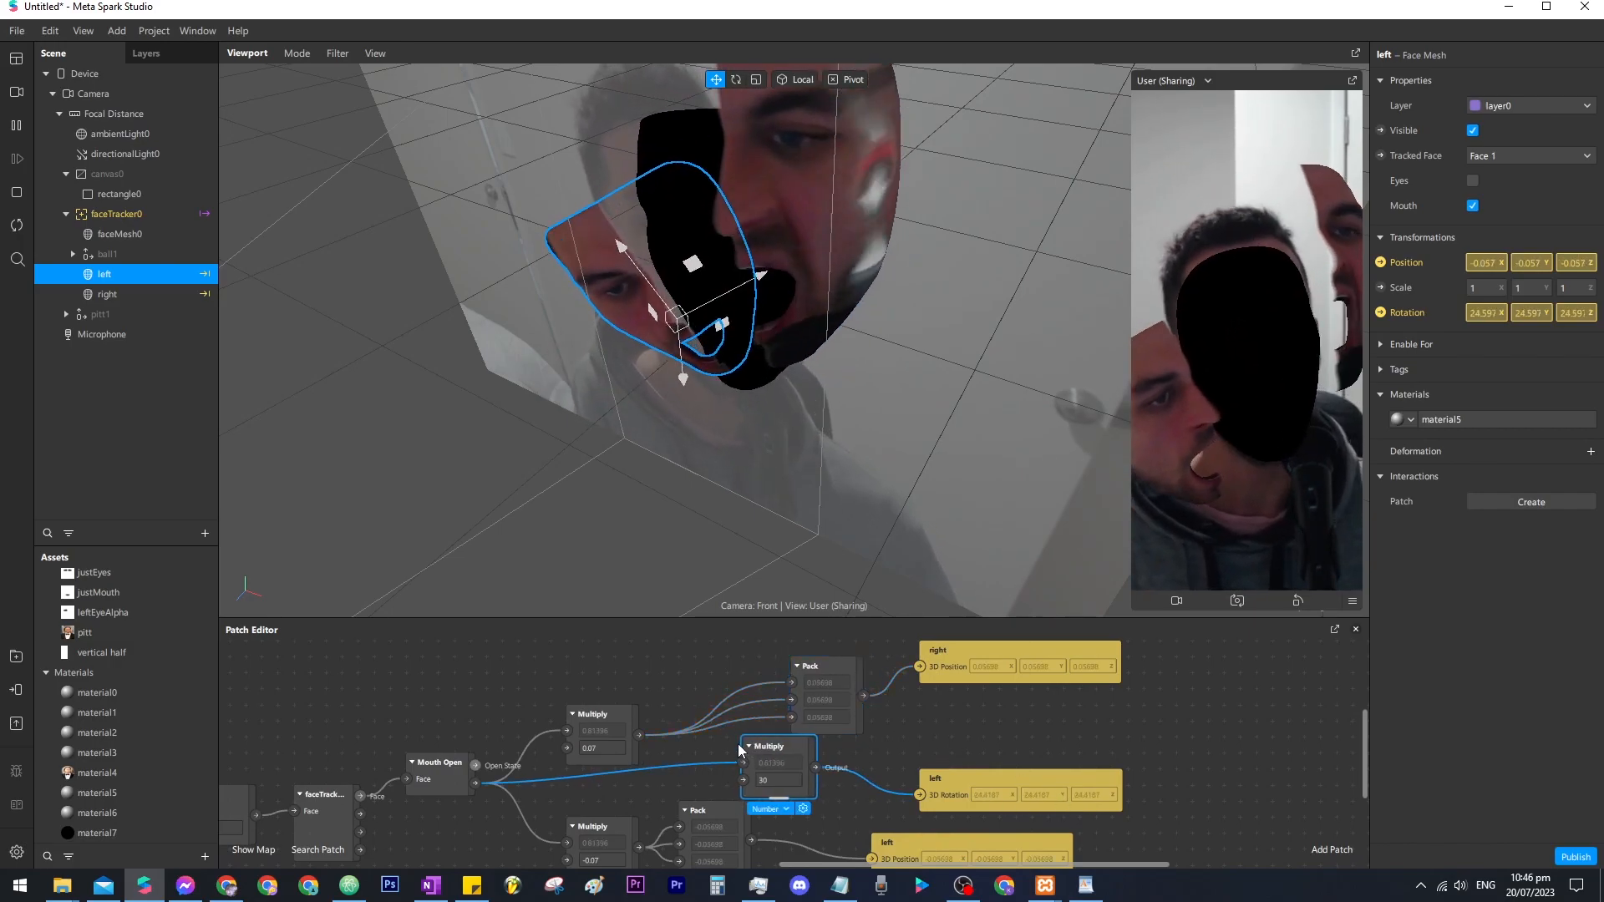